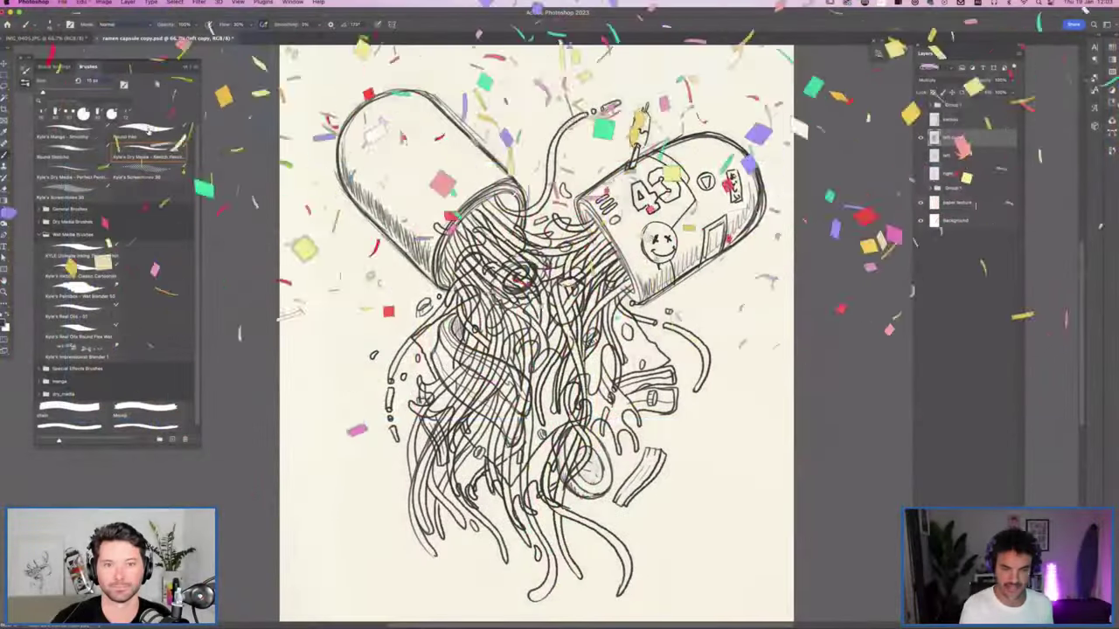
Step: Choose the Round Sketchy brush, try a zigzag test stroke above the gap between the capsule halves, and undo the stroke
click(156, 132)
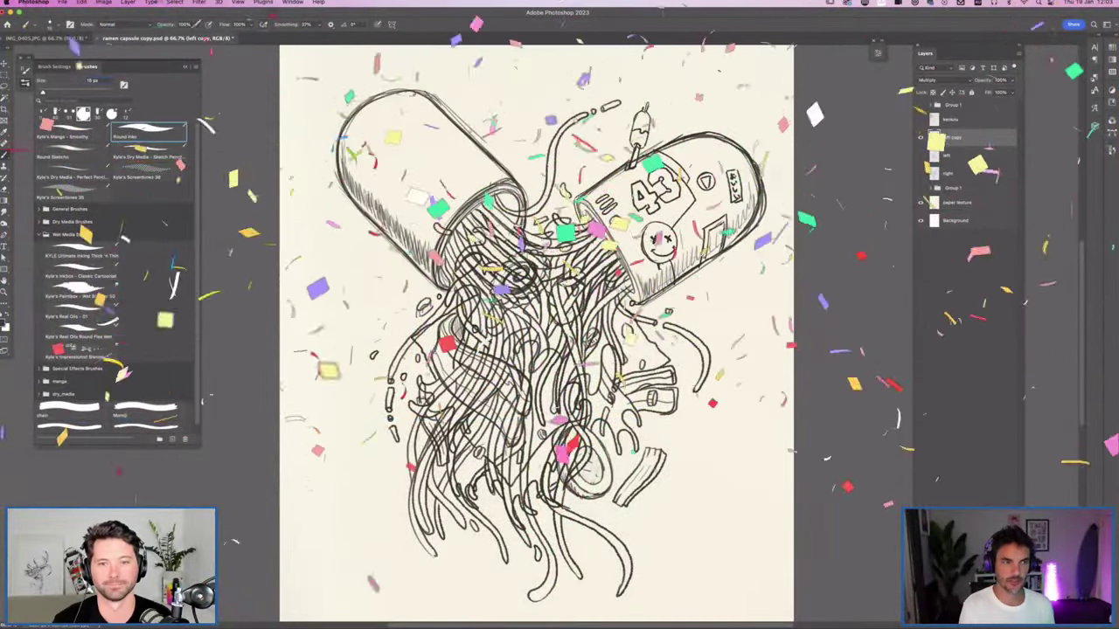
click(73, 155)
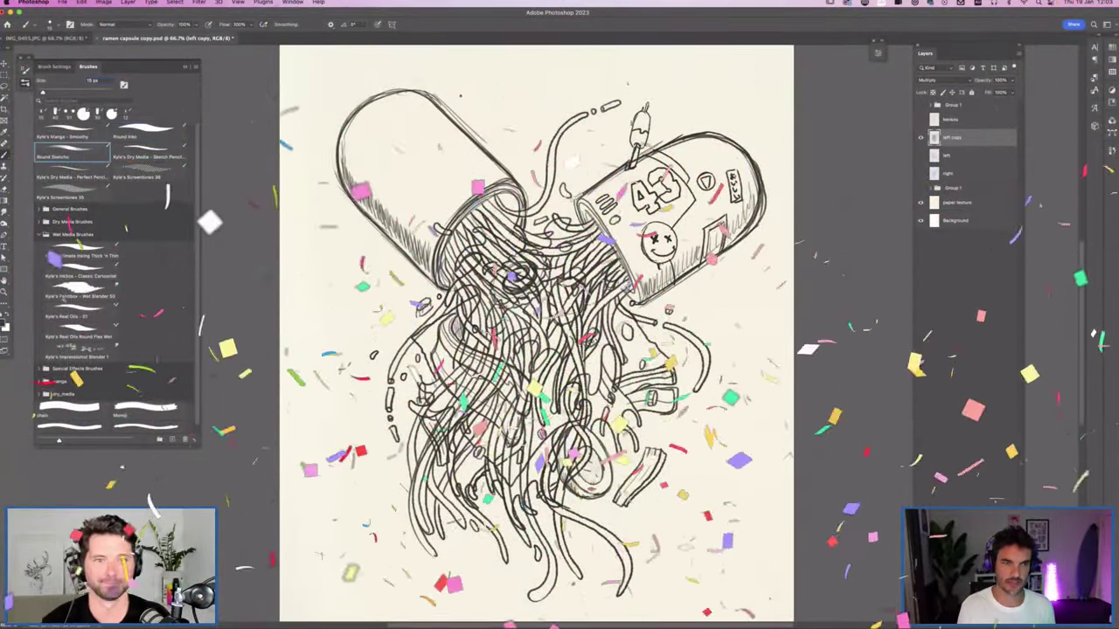
mouse_move(489, 99)
mouse_down()
mouse_move(512, 110)
mouse_move(529, 155)
mouse_up()
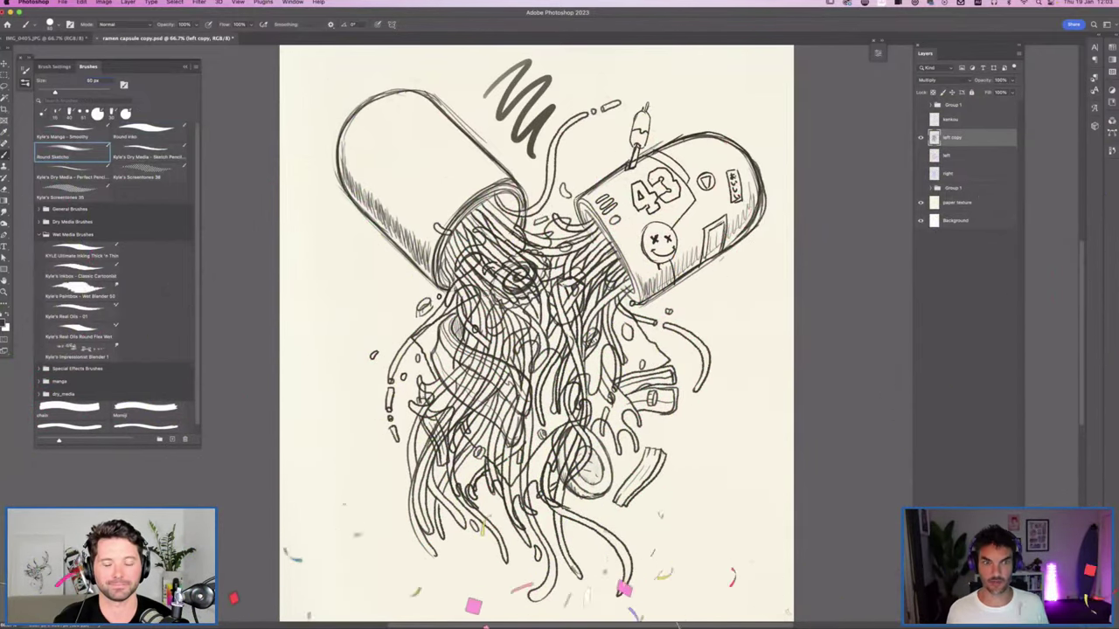
key(super+z)
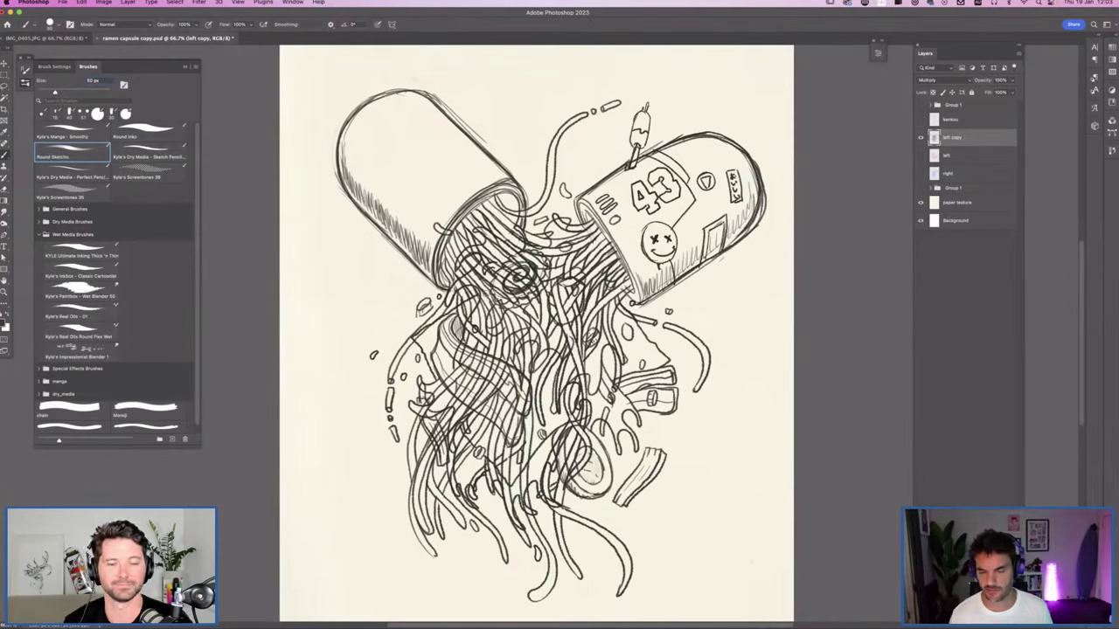
Step: Collapse the brush list and show the whole artwork page in full screen mode with menu bar
click(185, 67)
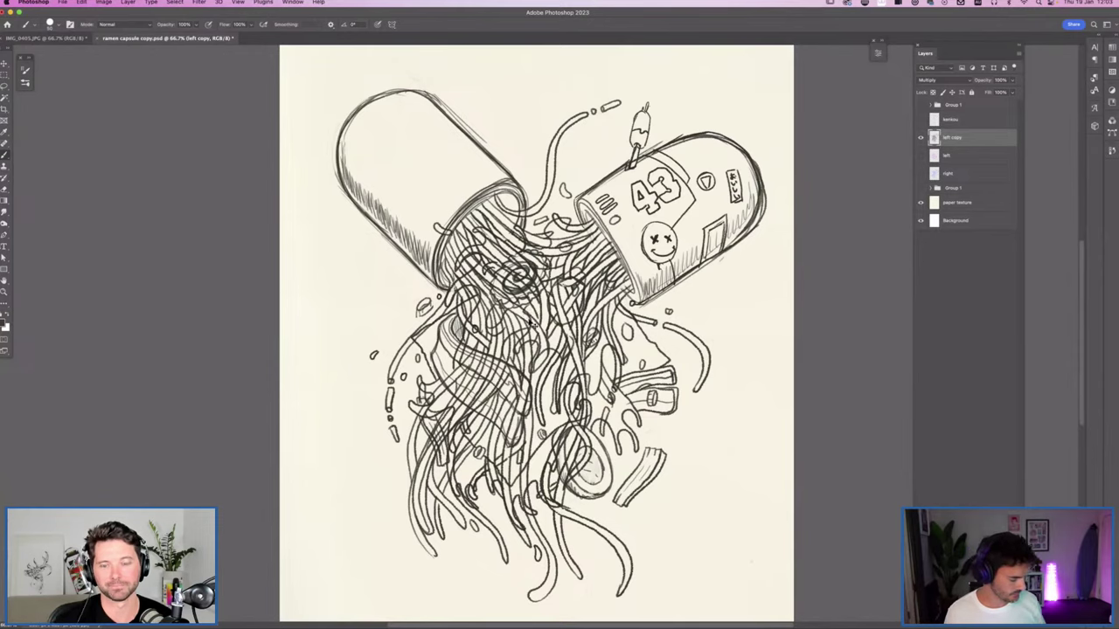
key(super+minus)
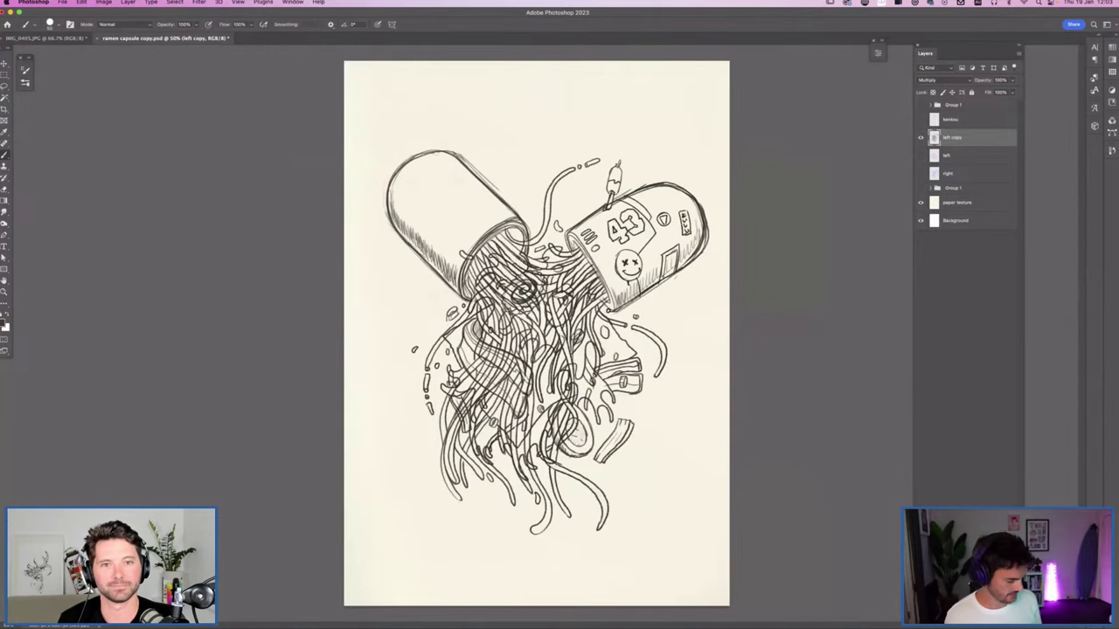
key(f)
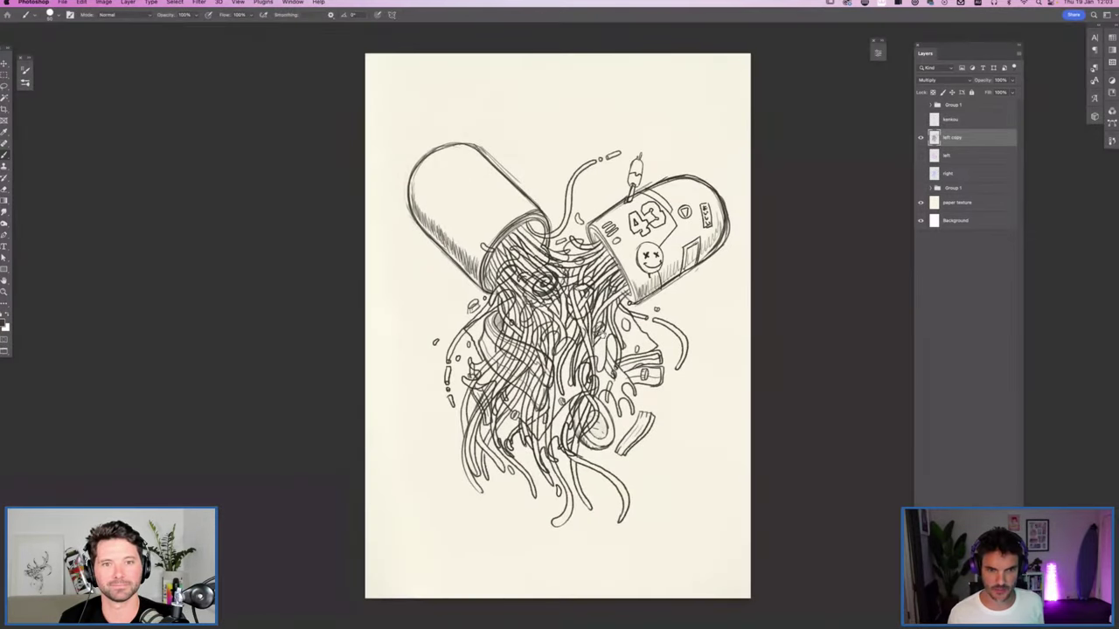
mouse_move(613, 343)
mouse_down()
mouse_move(594, 334)
mouse_move(610, 330)
mouse_up()
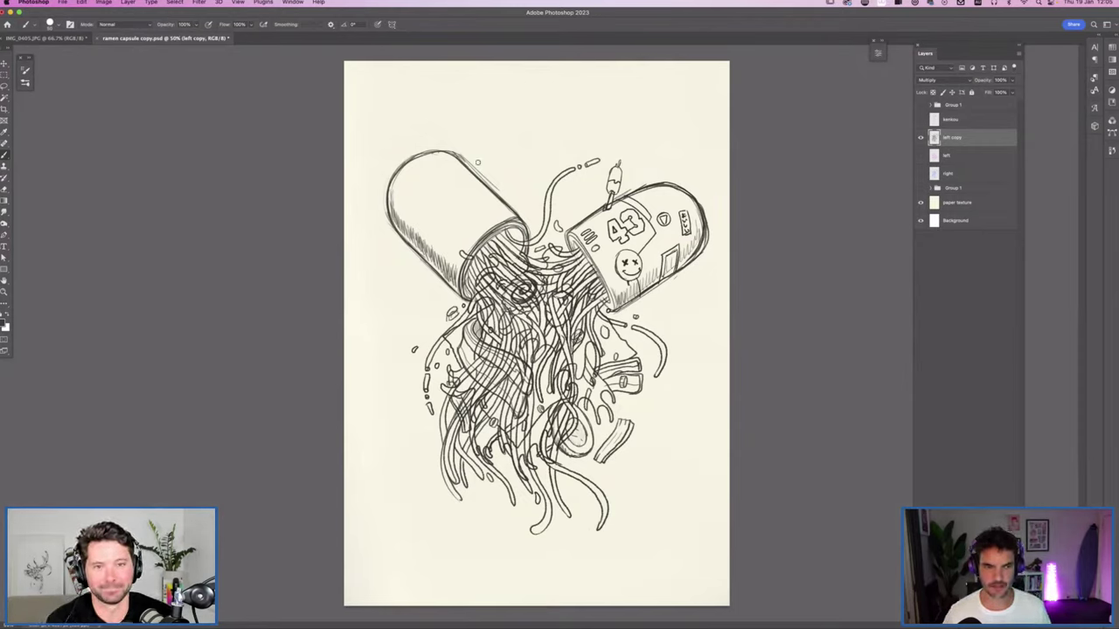
Step: Cycle the artwork through standard, full screen with menu bar and full screen modes, finishing in full screen mode
key(f)
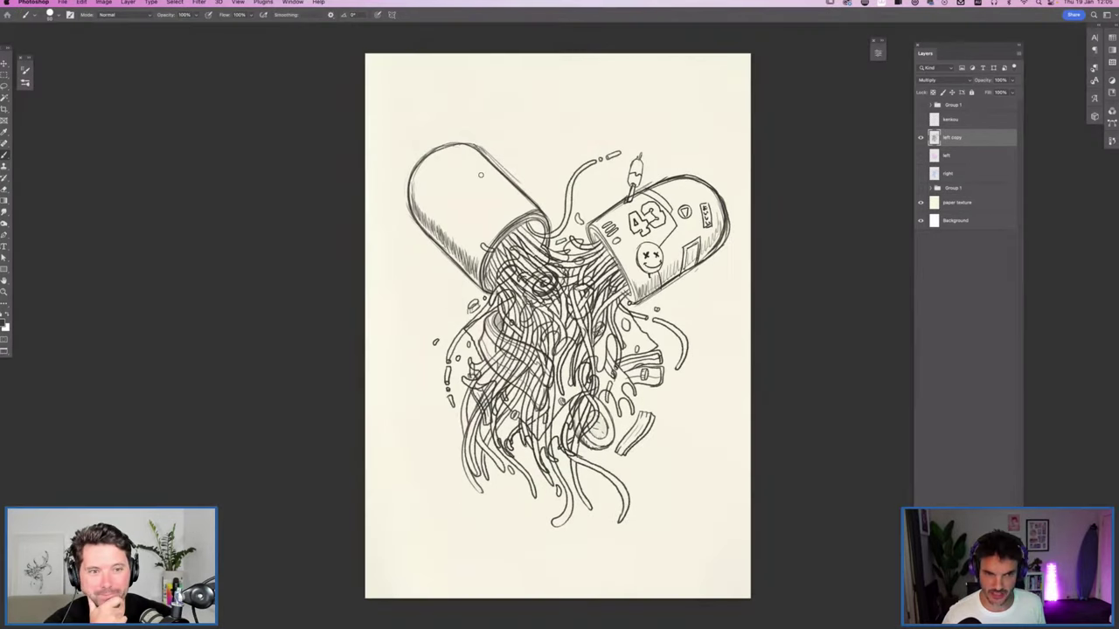
key(f)
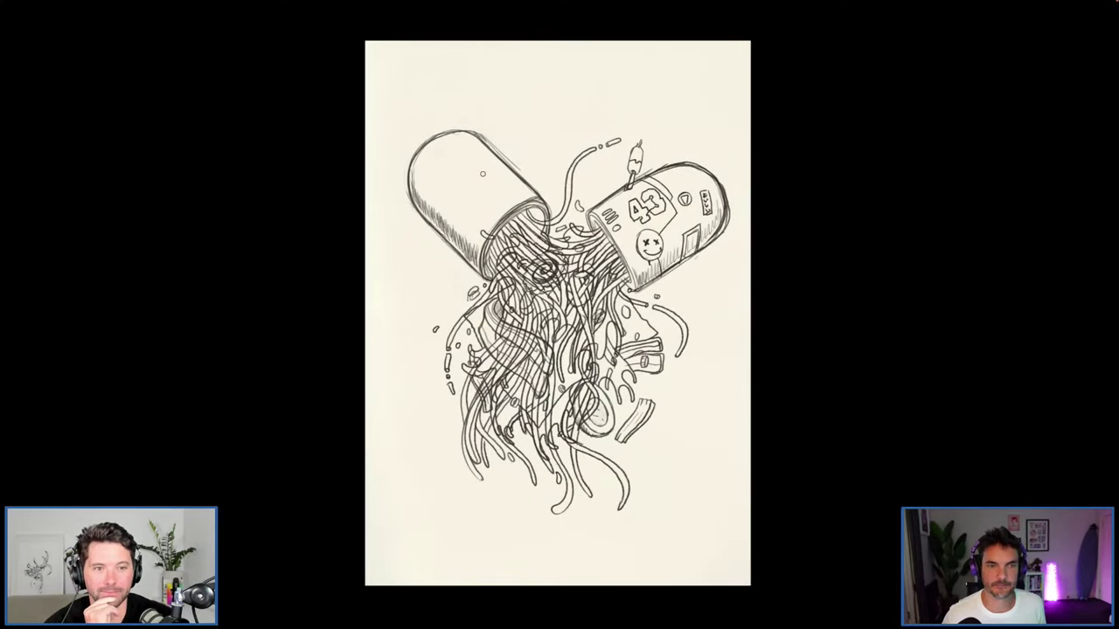
key(f)
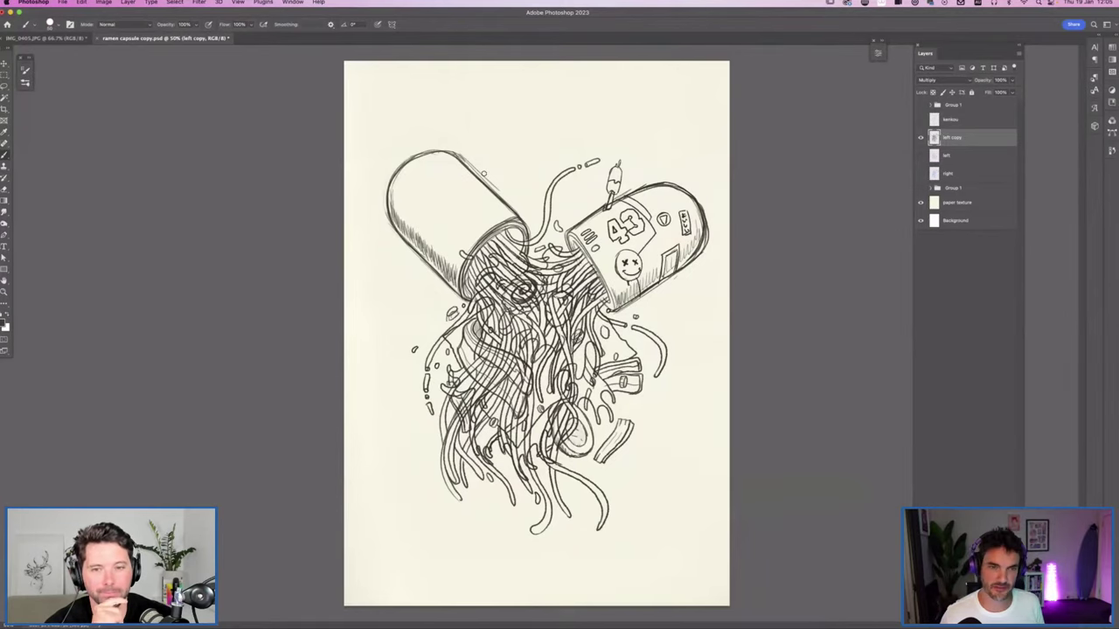
key(f)
key(f)
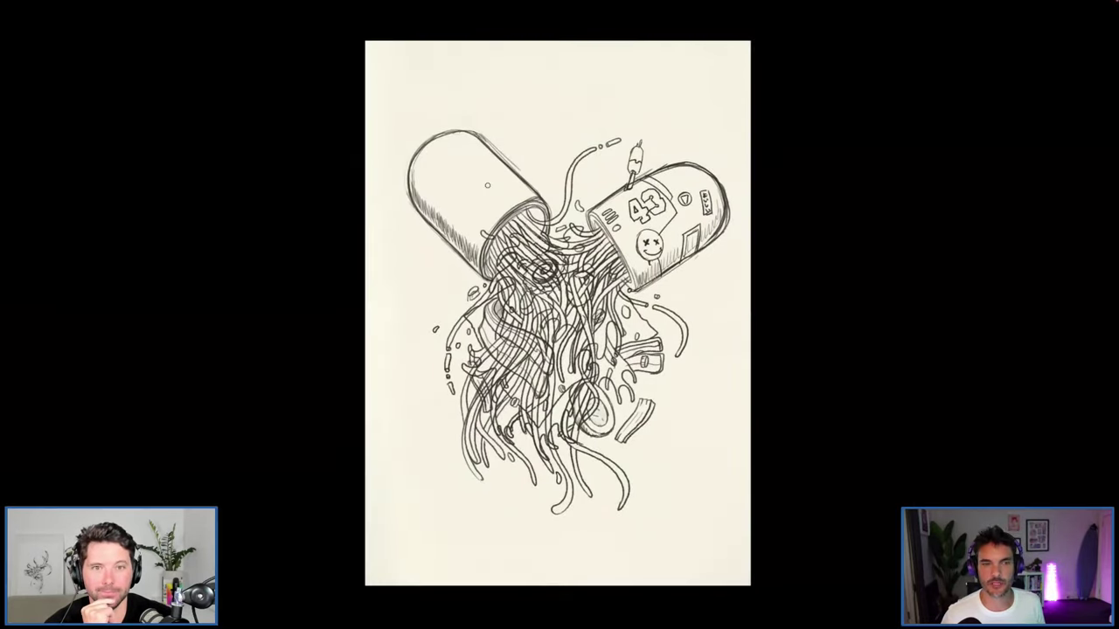
key(f)
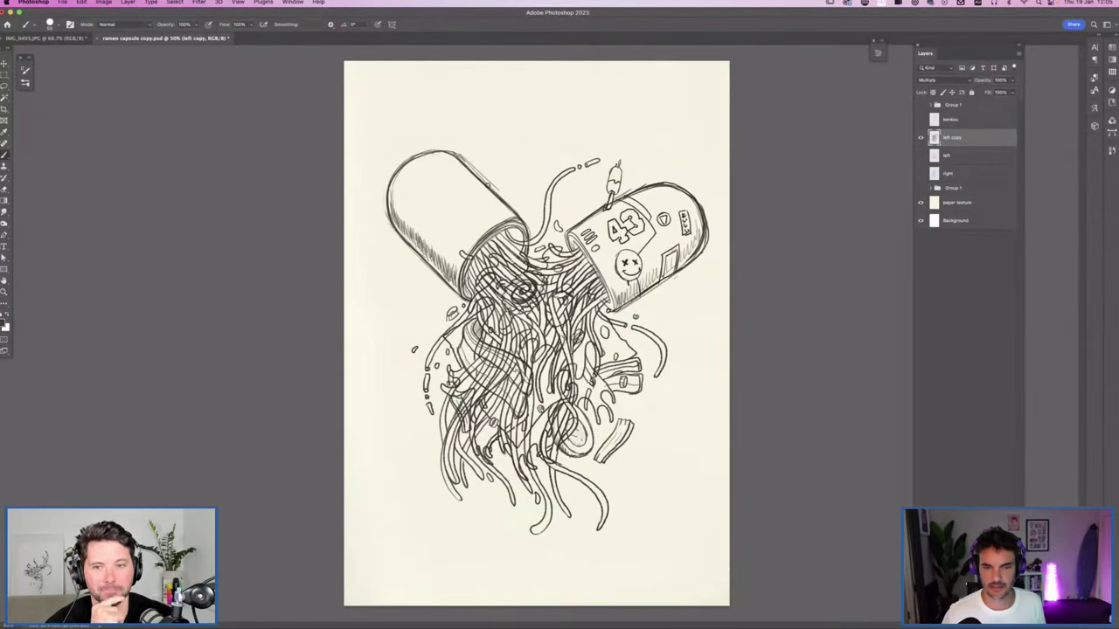
key(f)
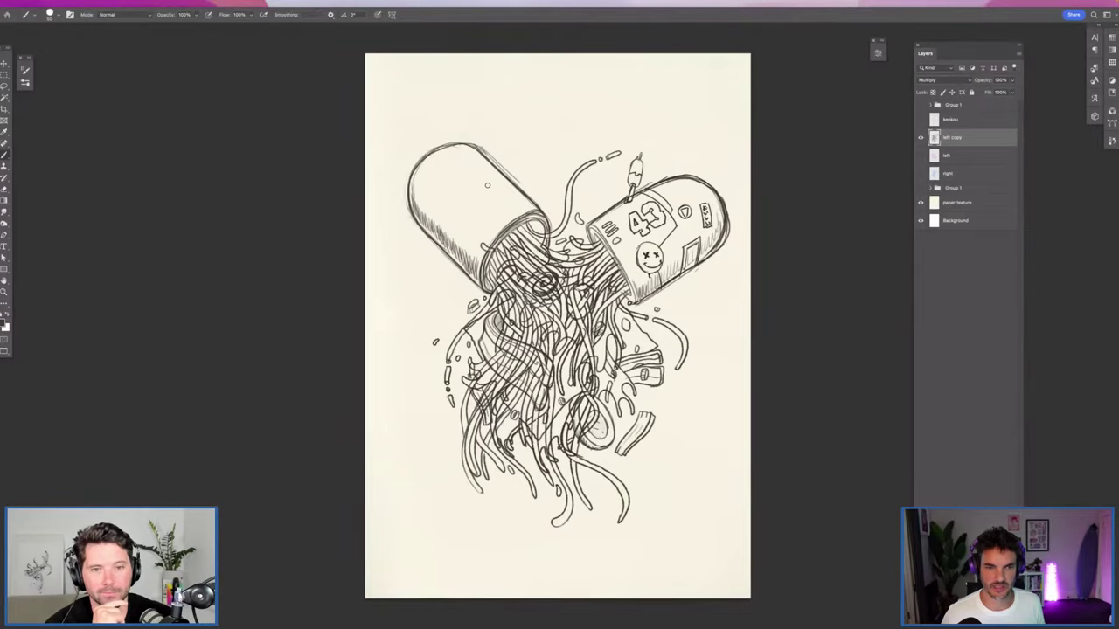
key(f)
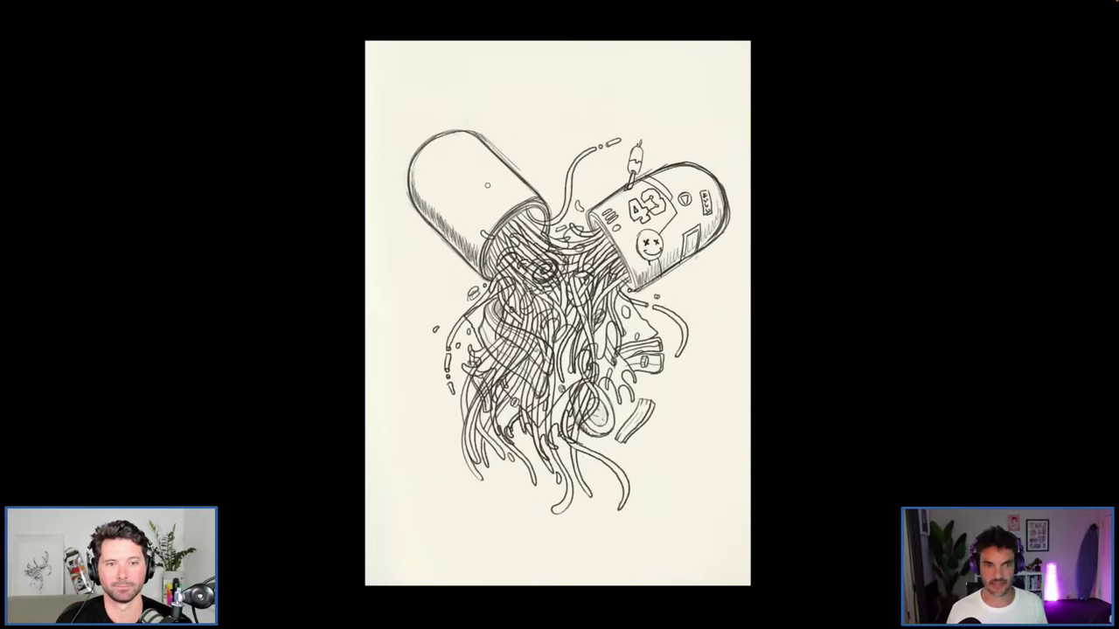
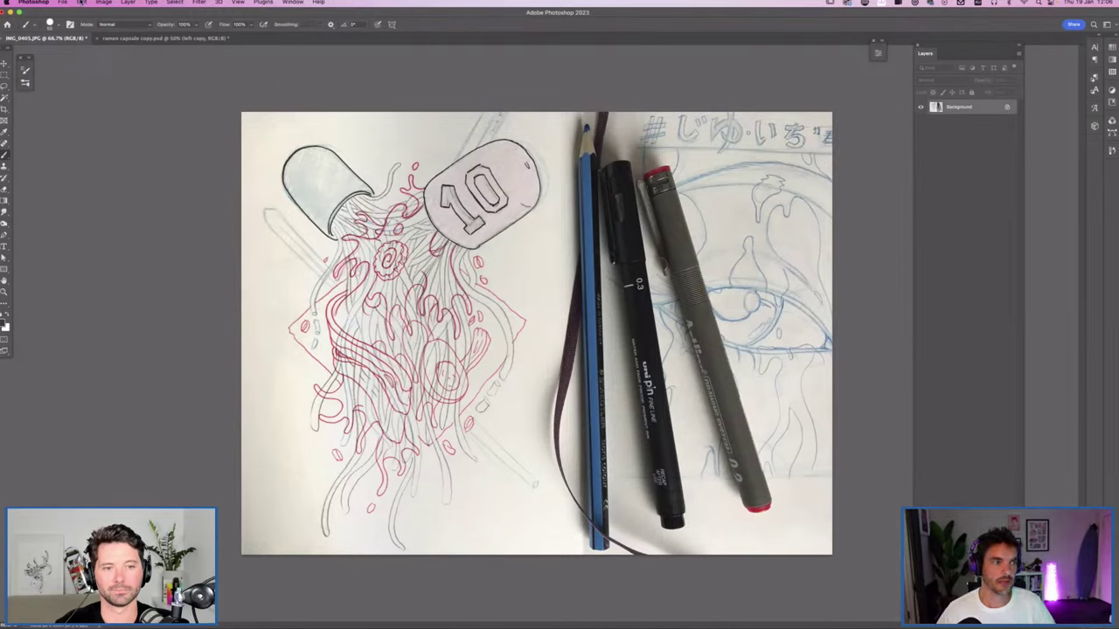
click(101, 2)
mouse_move(120, 28)
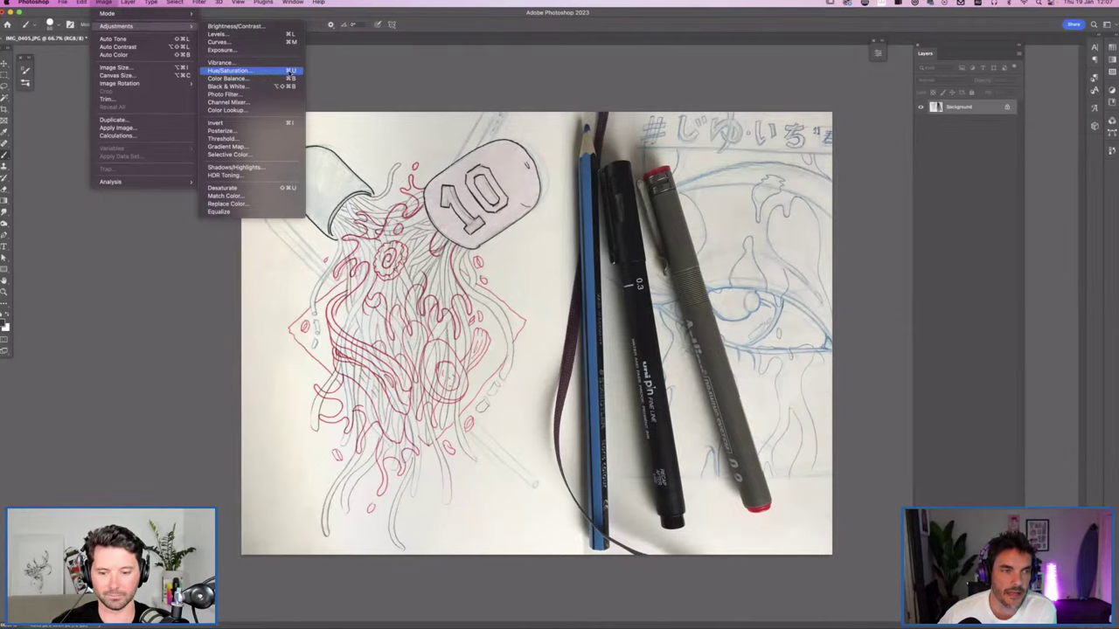
click(264, 71)
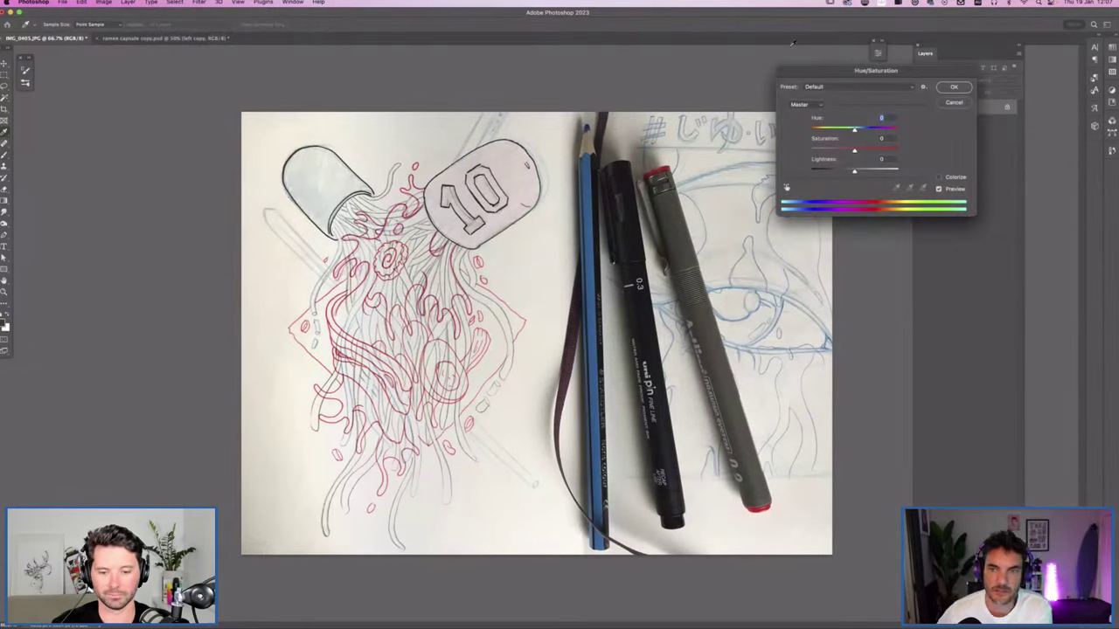
click(952, 103)
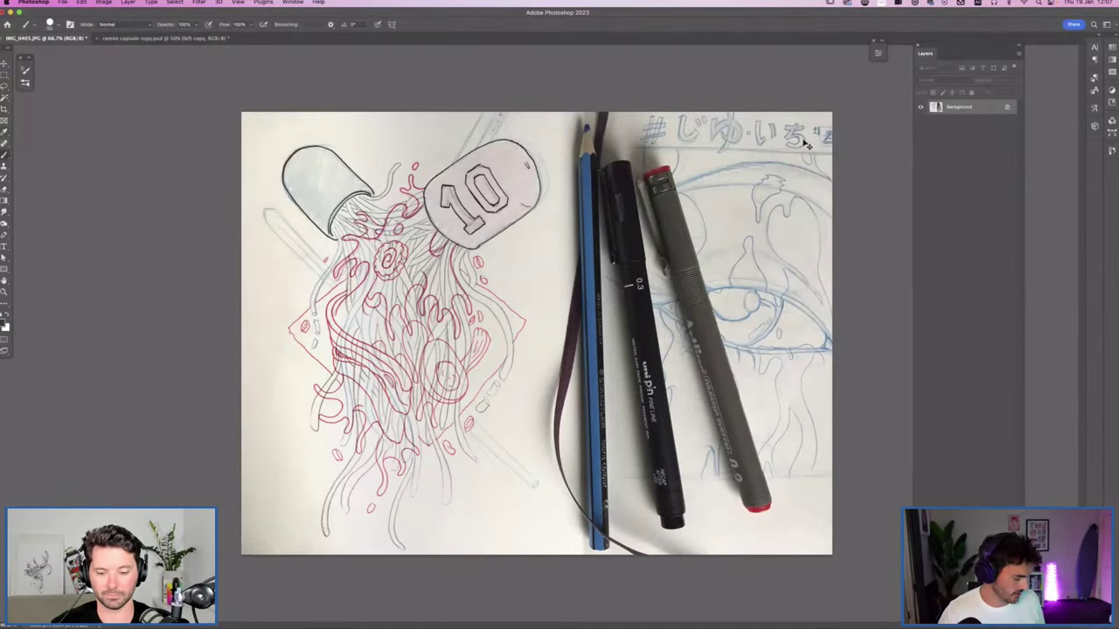
Step: Try desaturating the sketch photo directly with a Hue/Saturation adjustment at Saturation -100, and undo it
key(ctrl+u)
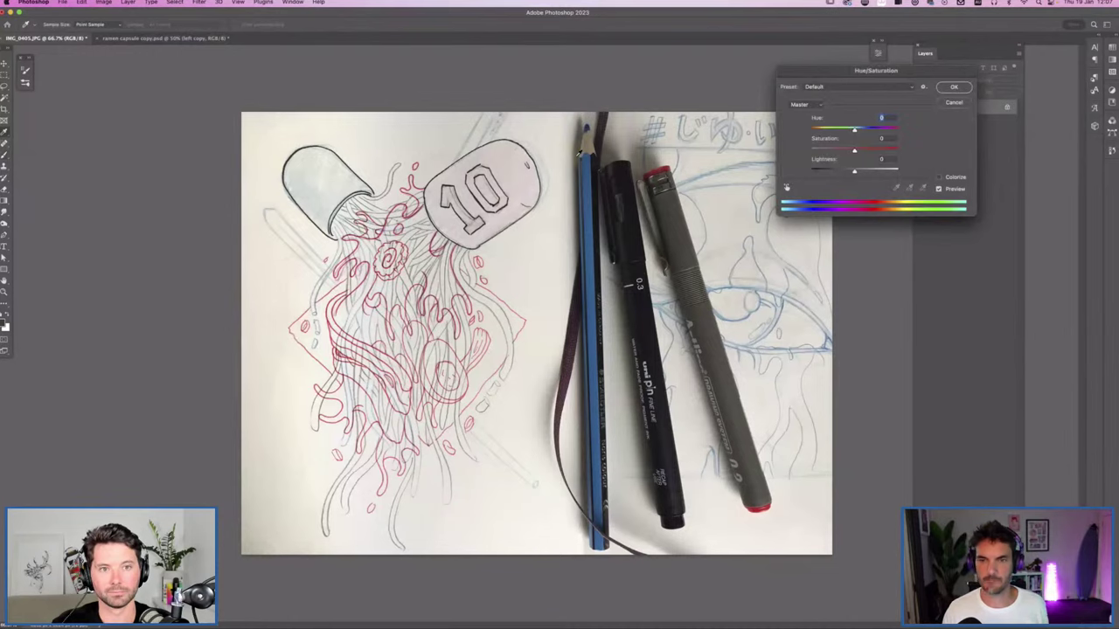
drag(844, 71, 737, 75)
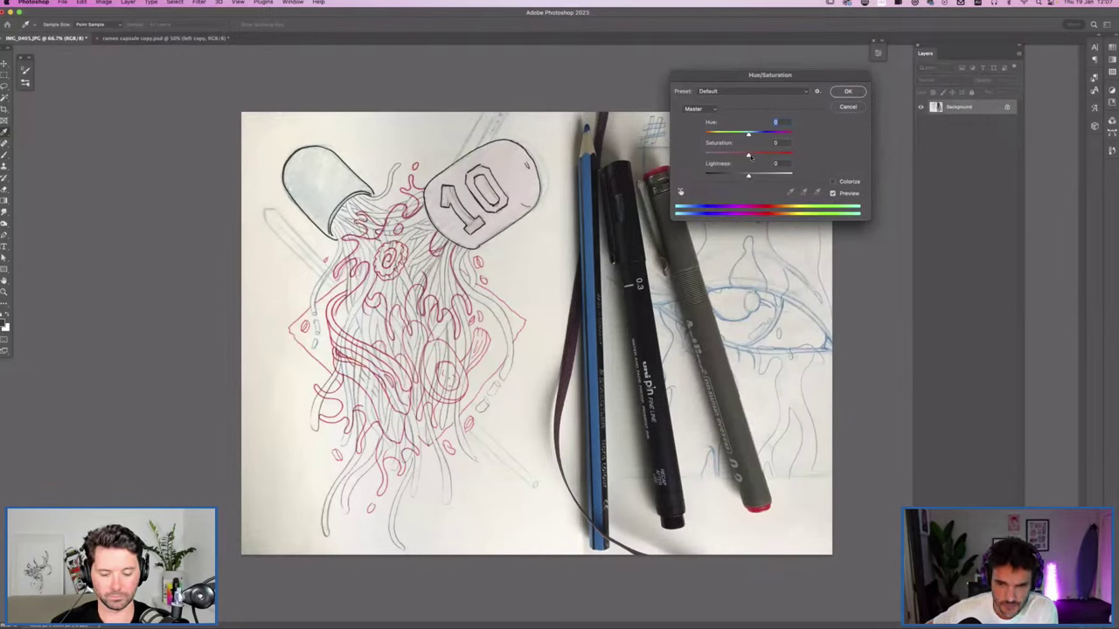
drag(748, 156, 660, 153)
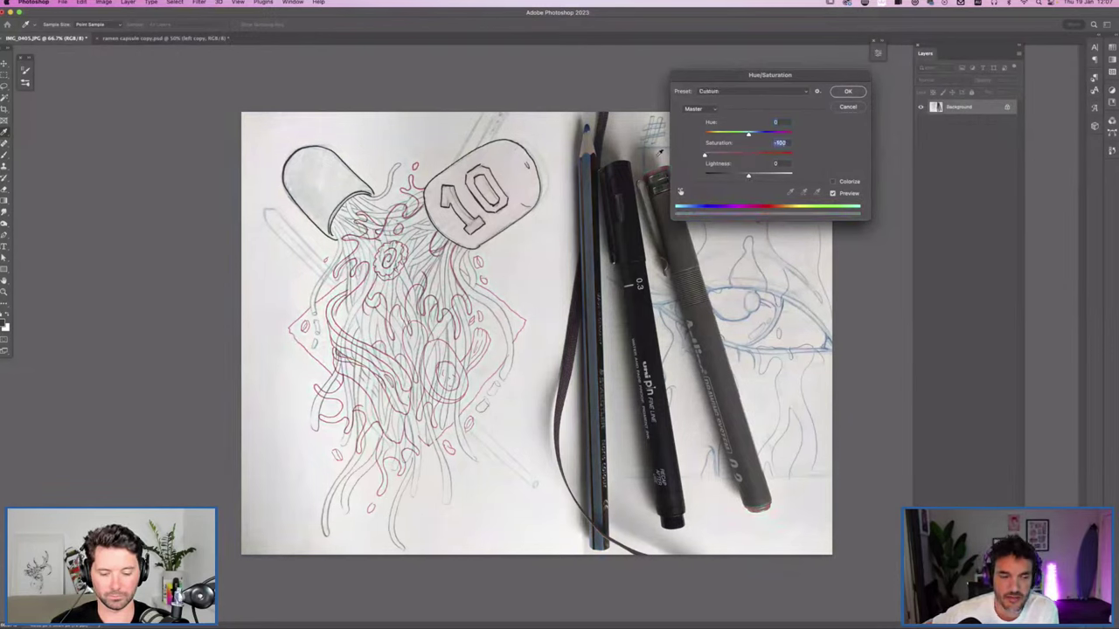
click(847, 91)
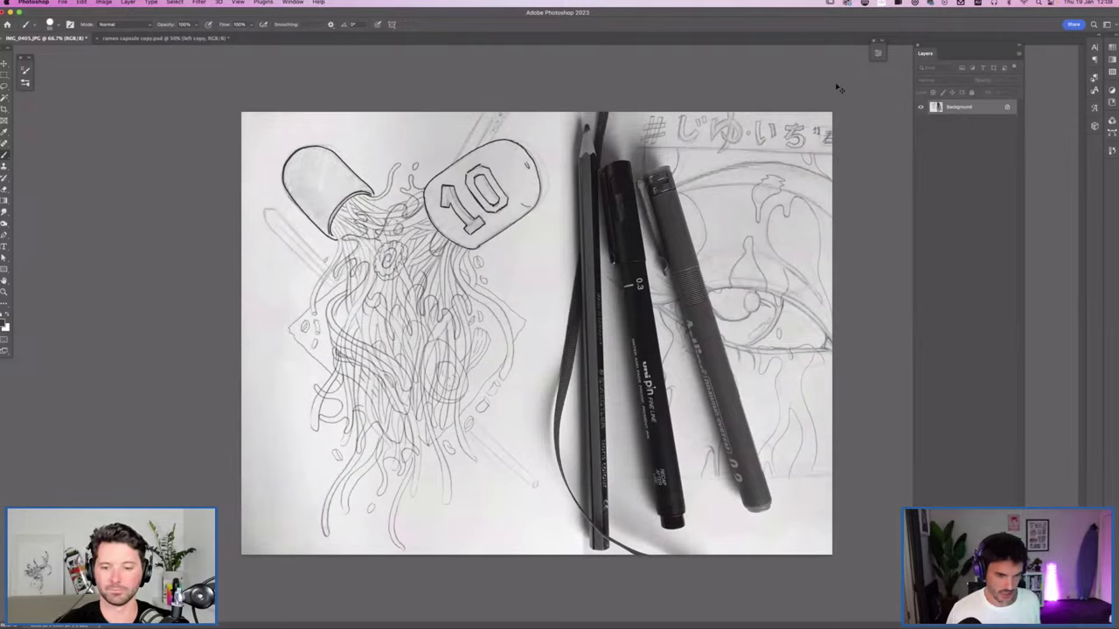
key(super+z)
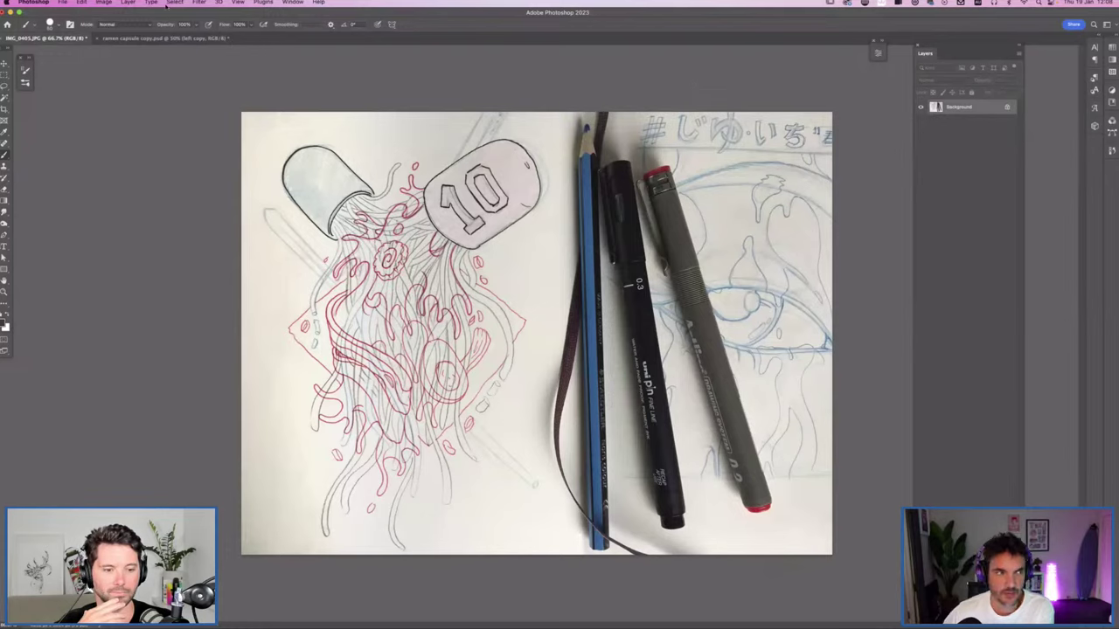
click(104, 3)
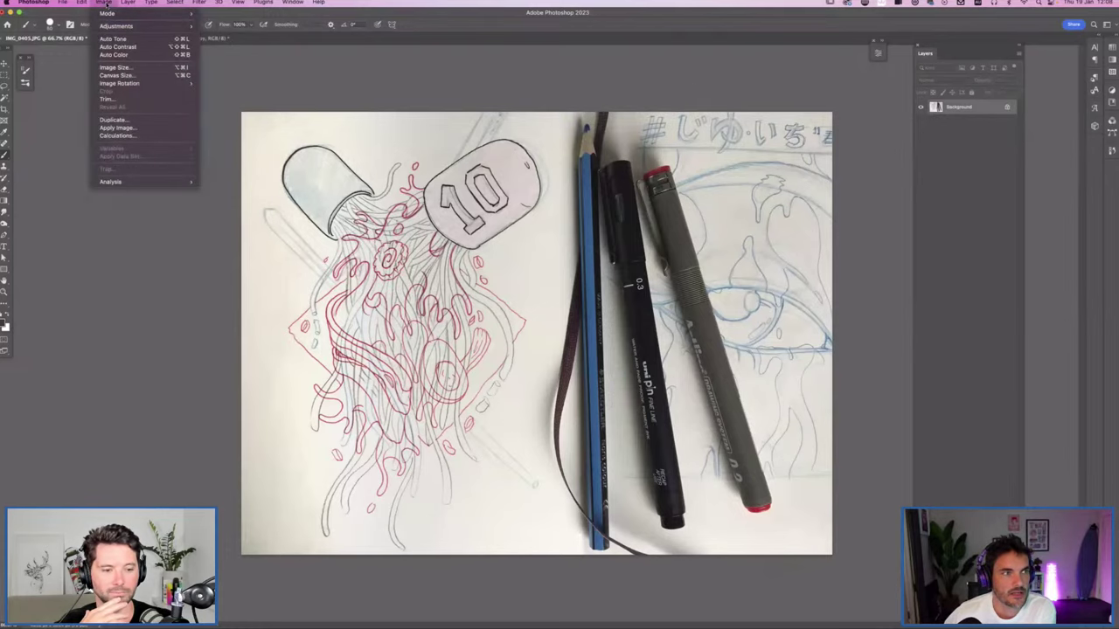
mouse_move(118, 31)
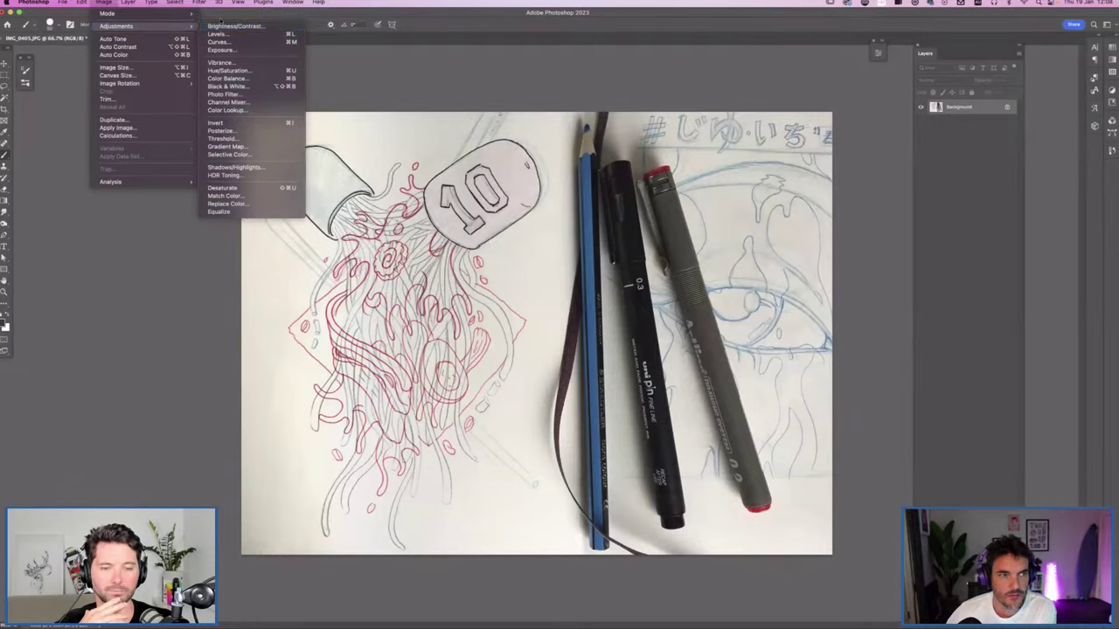
click(960, 435)
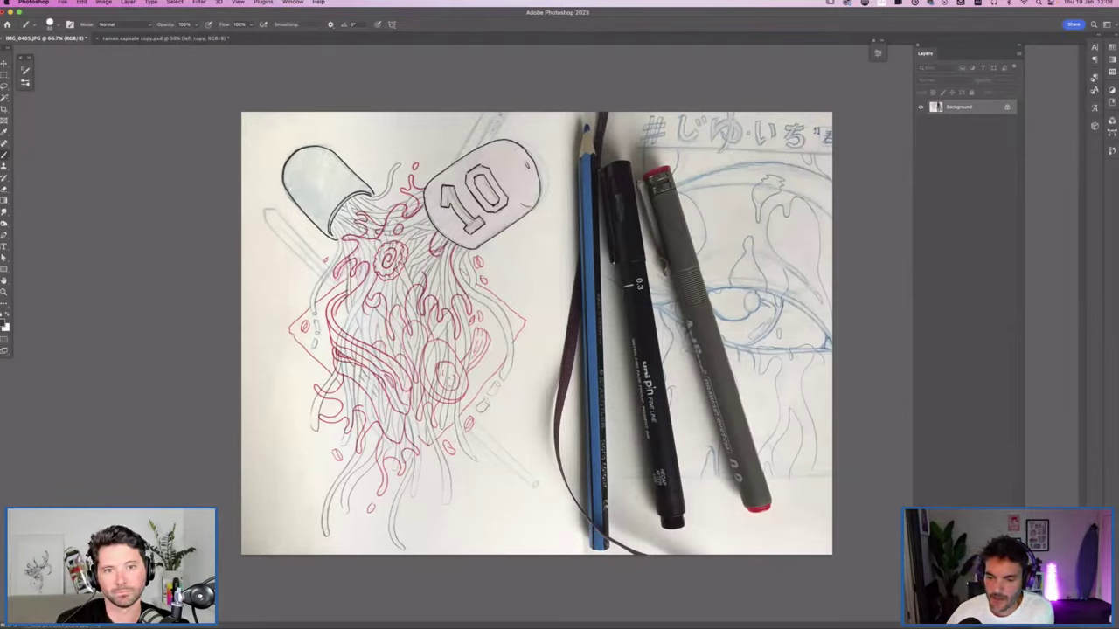
Step: Add a Hue/Saturation adjustment layer above the Background and set its Saturation to -100
click(970, 620)
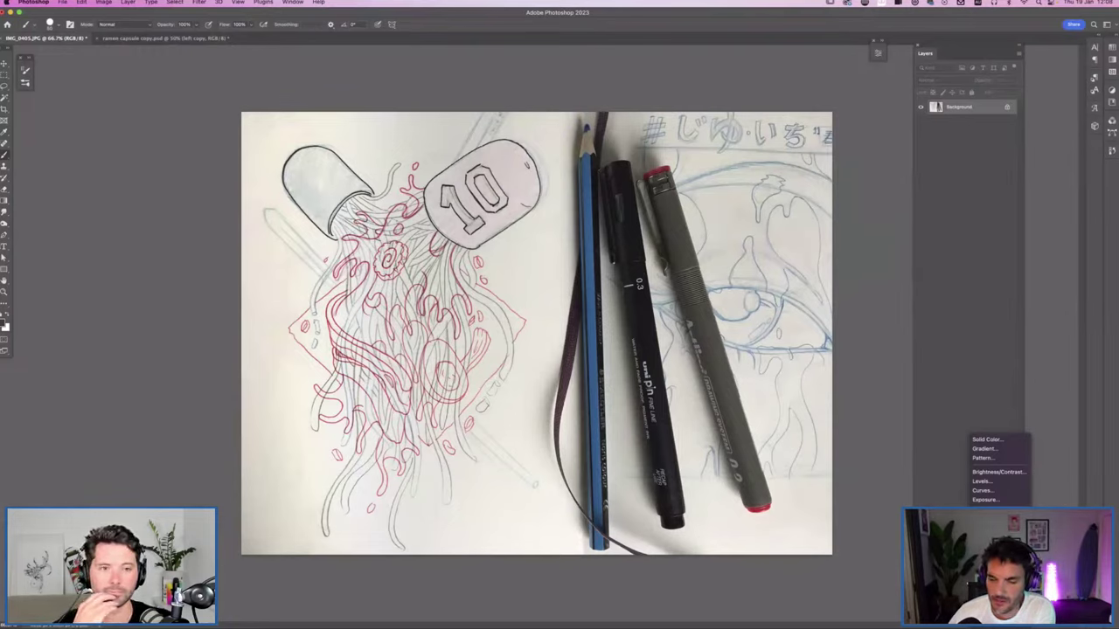
click(993, 523)
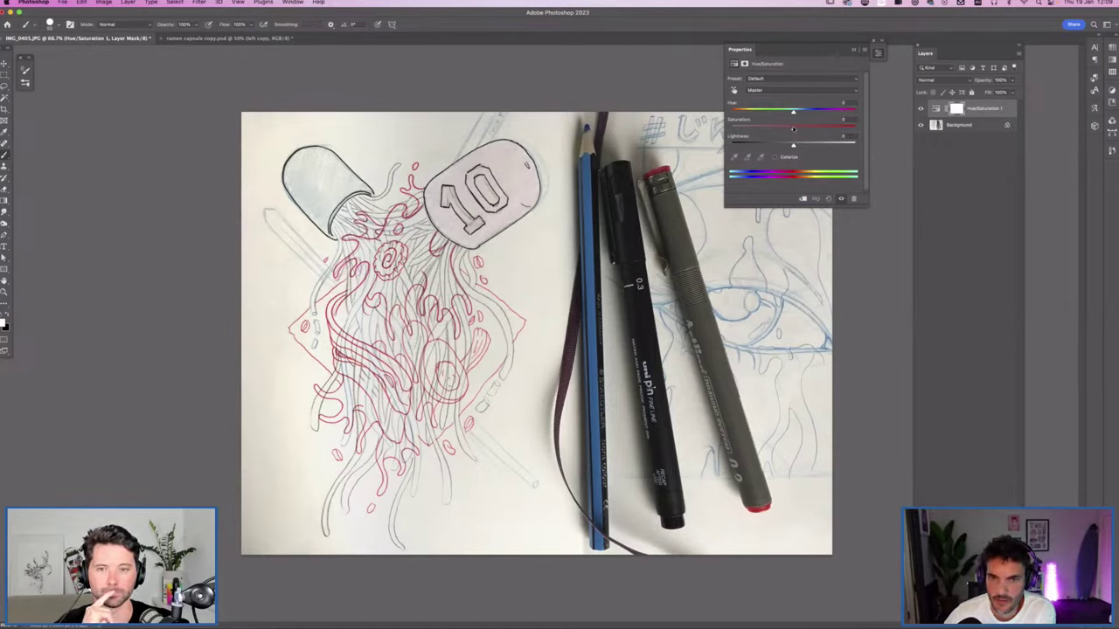
drag(793, 129, 688, 127)
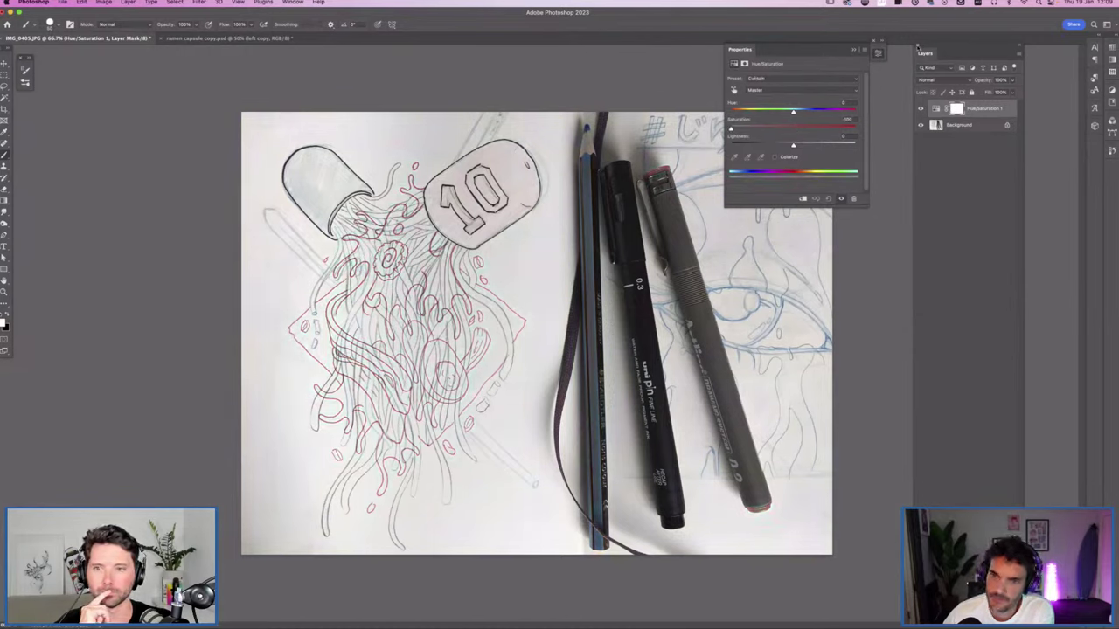
click(858, 50)
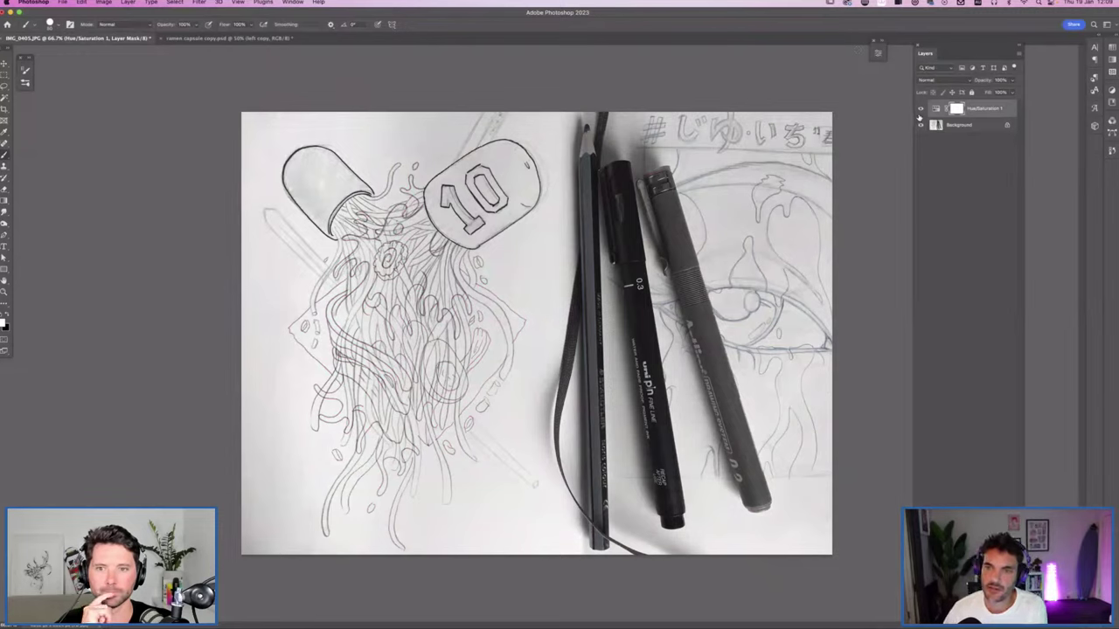
Step: Toggle the Hue/Saturation adjustment layer's visibility to compare the photo with and without it, leaving it visible
click(919, 109)
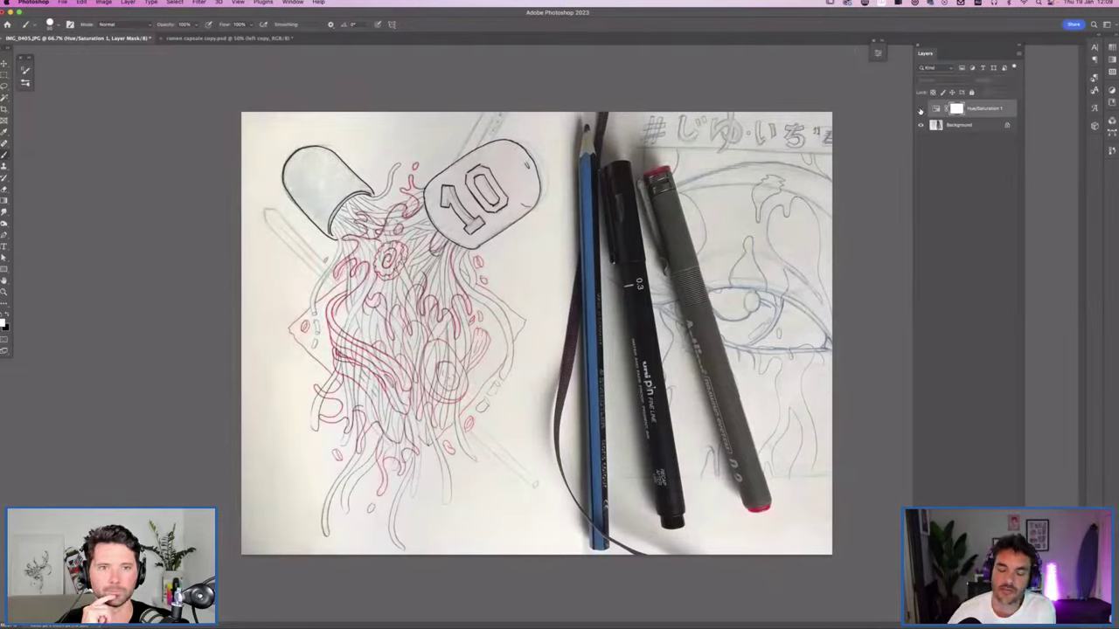
click(919, 109)
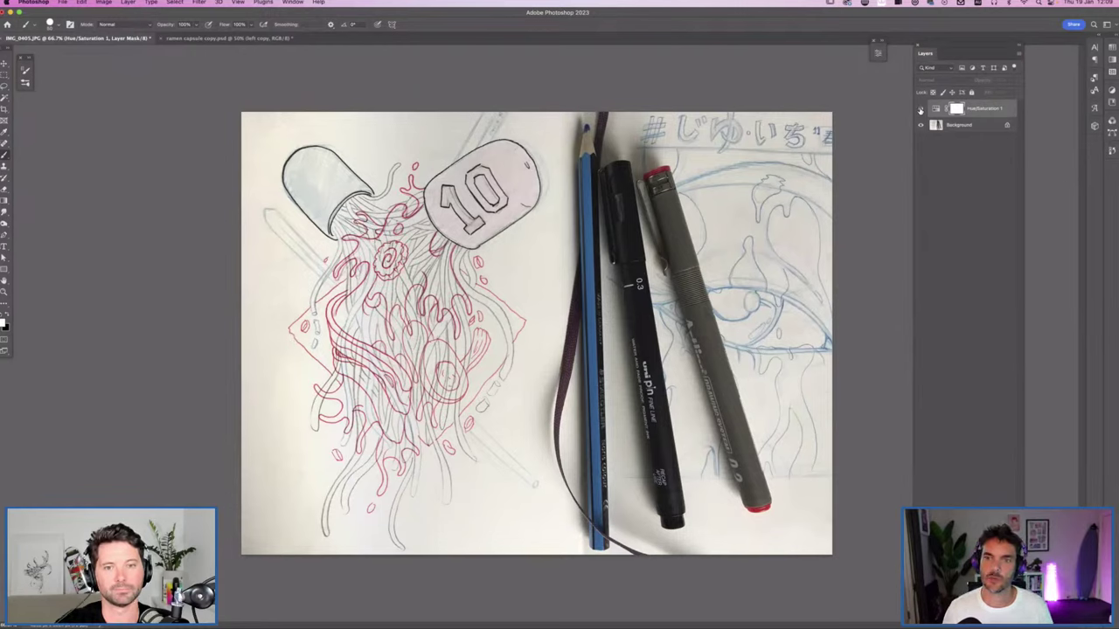
click(919, 109)
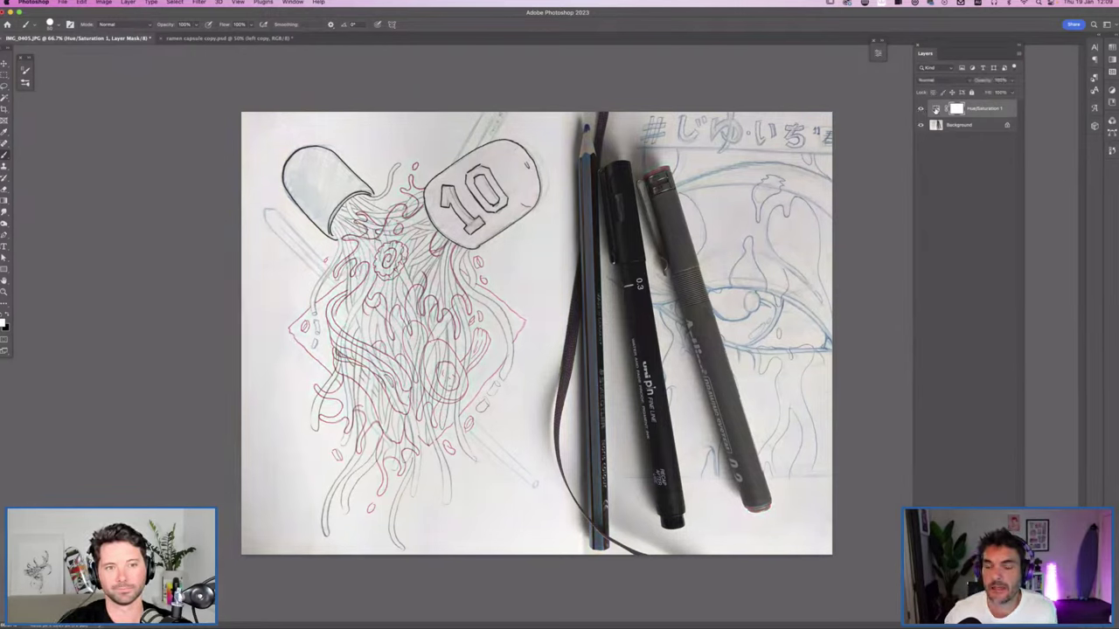
Step: Reopen the Hue/Saturation adjustment layer's settings, try Saturation at +100, and return it to -100
click(937, 109)
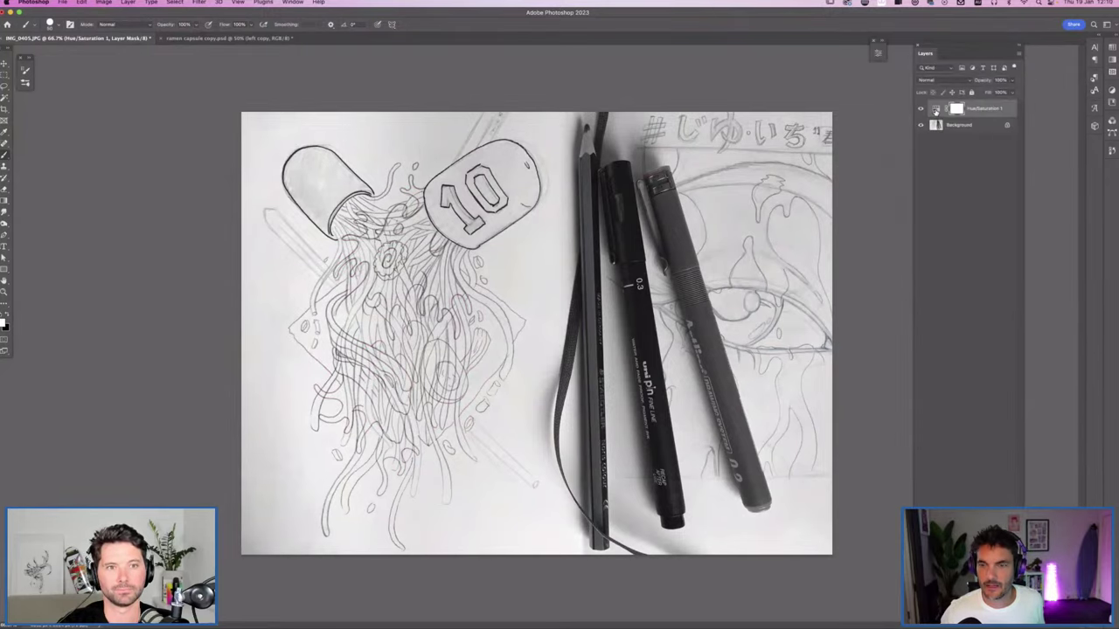
double_click(936, 111)
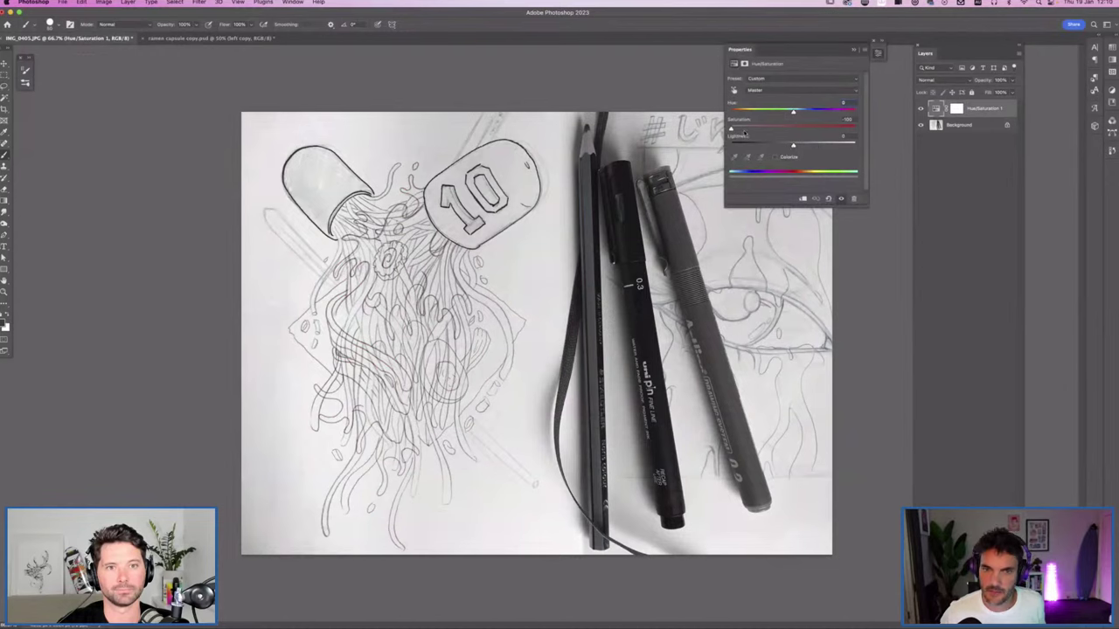
drag(744, 131, 894, 127)
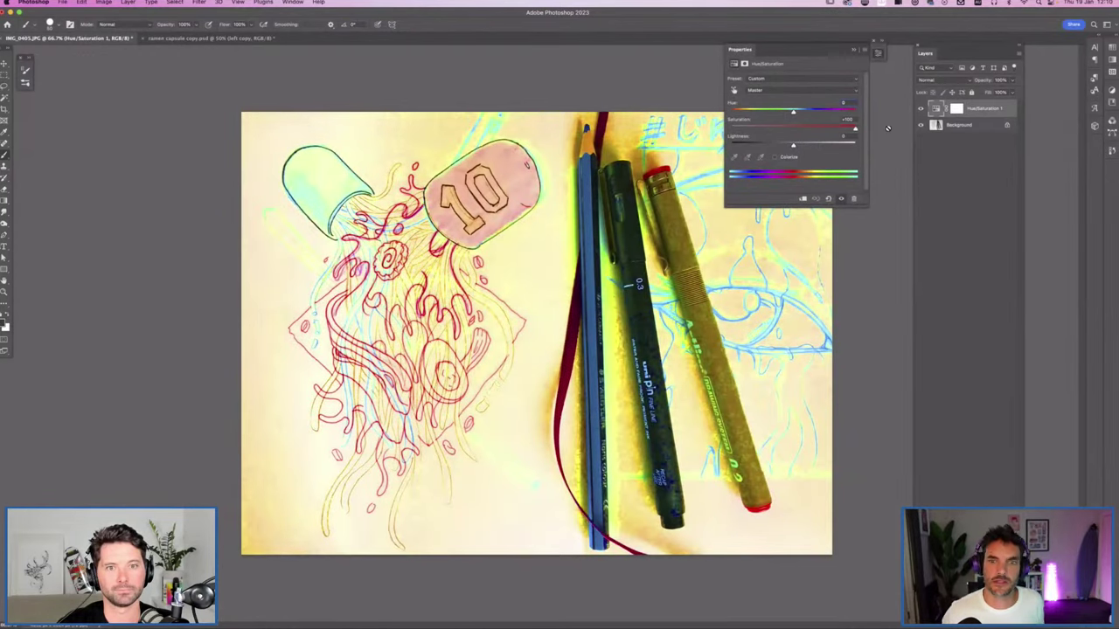
drag(798, 131, 712, 129)
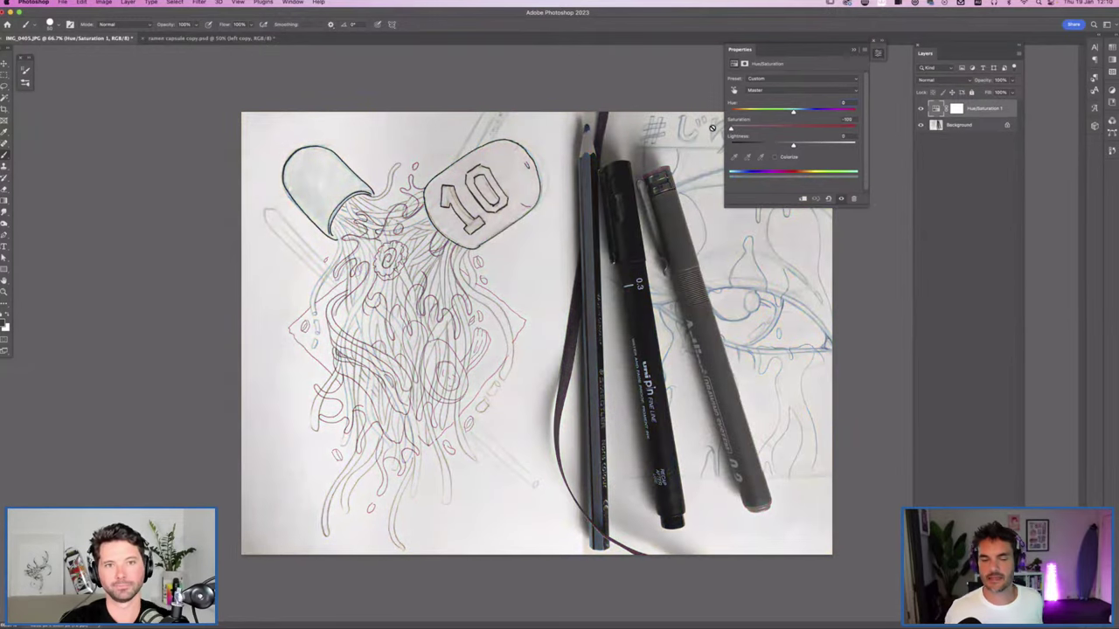
click(853, 50)
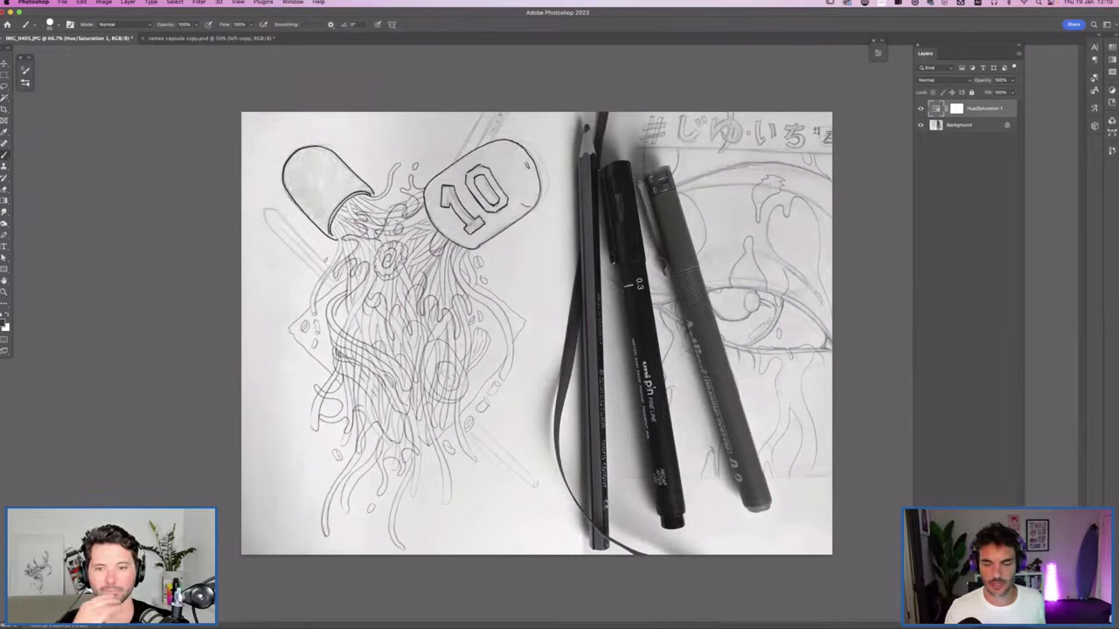
Step: Add a Levels adjustment layer above the Hue/Saturation layer and lower its white input level to about 208 to whiten the paper
click(969, 618)
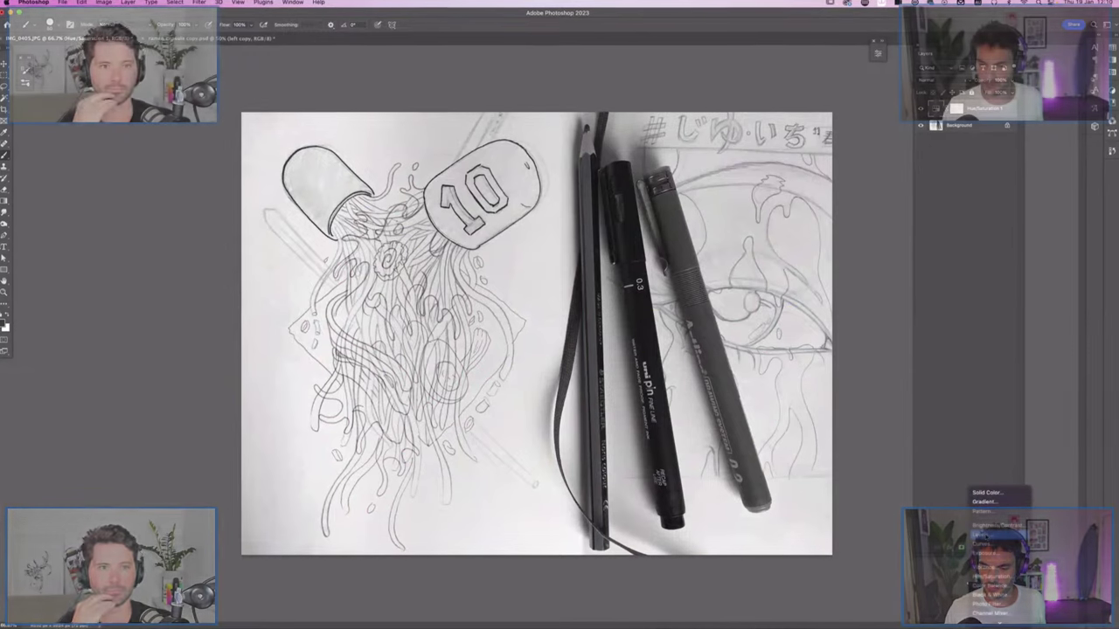
click(983, 534)
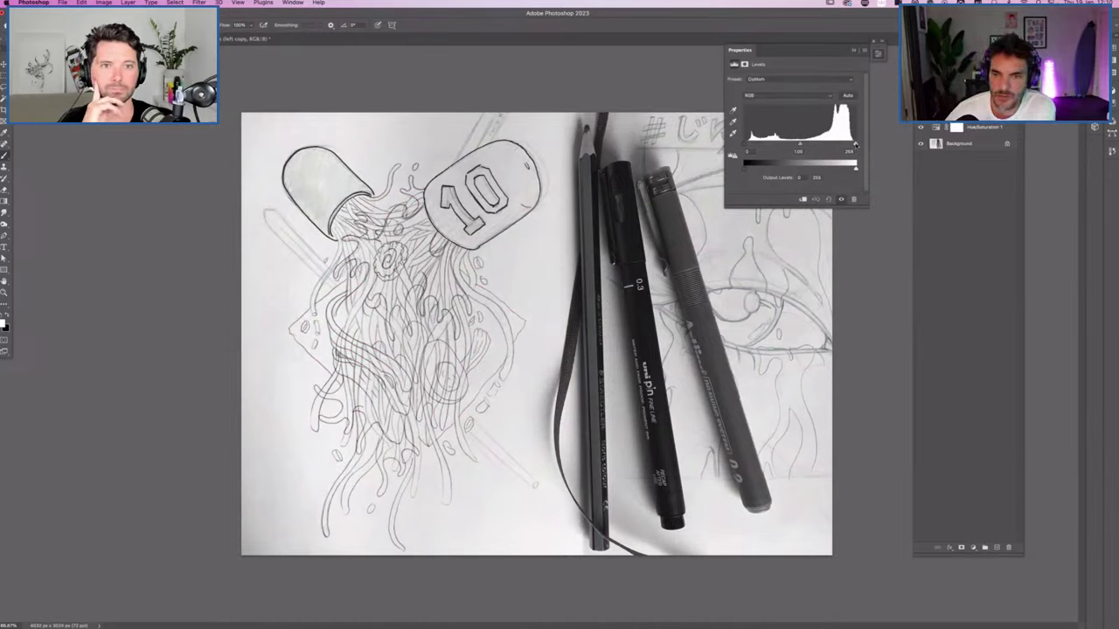
drag(855, 144, 852, 146)
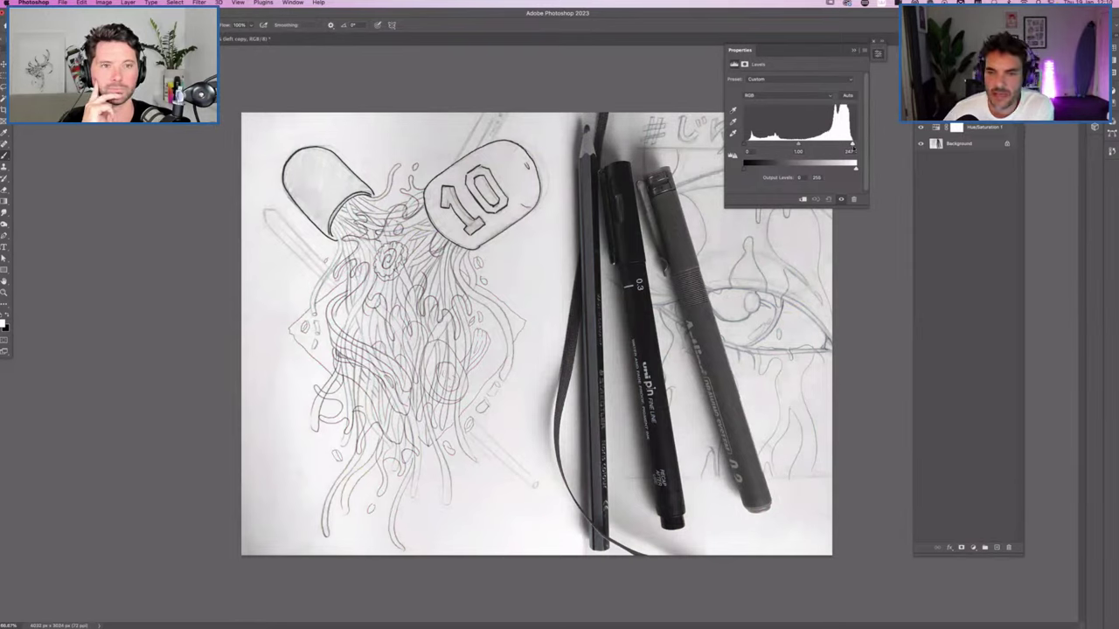
drag(852, 147, 854, 145)
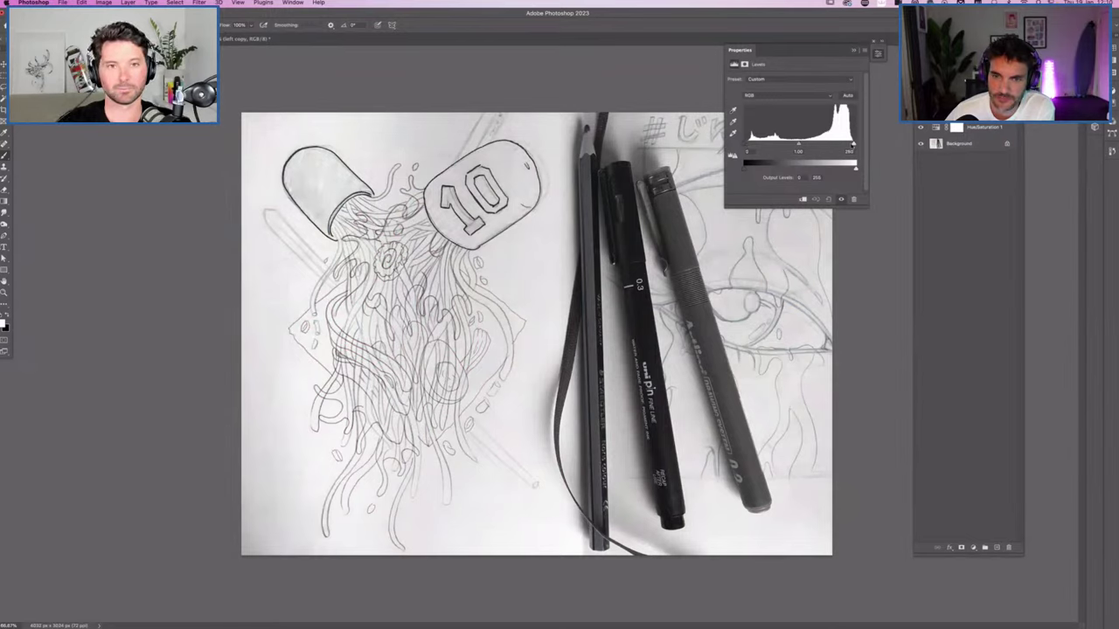
mouse_move(854, 145)
mouse_down()
mouse_move(707, 147)
mouse_move(844, 146)
mouse_move(835, 146)
mouse_up()
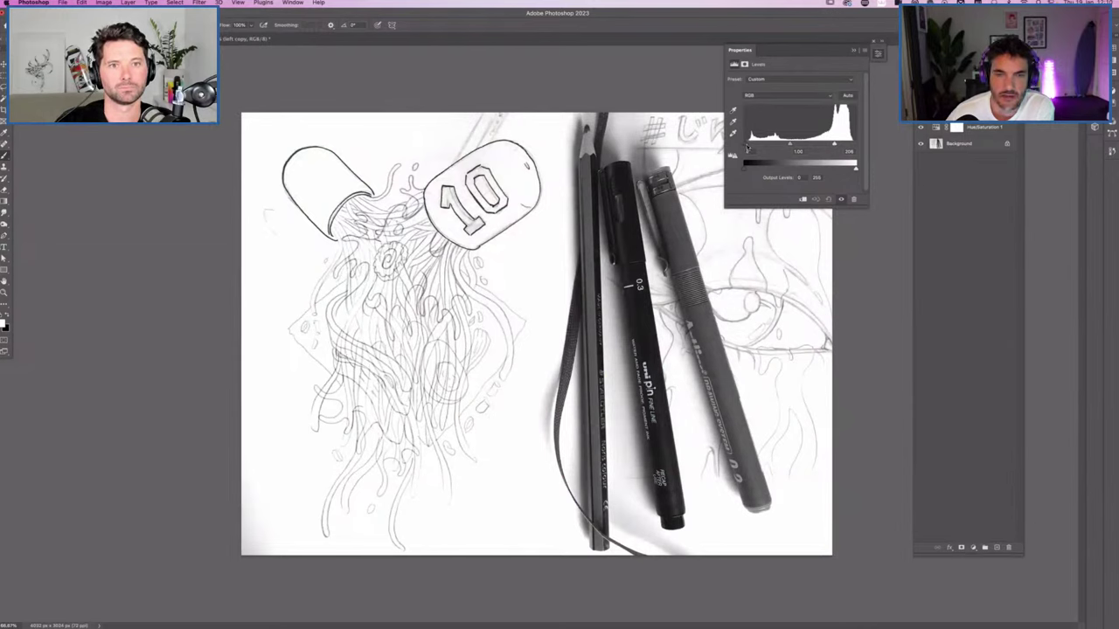
Step: Darken the linework in Levels with black input about 48 and midtones about 0.83, and settle the white input at about 203
mouse_move(748, 147)
mouse_down()
mouse_move(798, 146)
mouse_move(764, 143)
mouse_up()
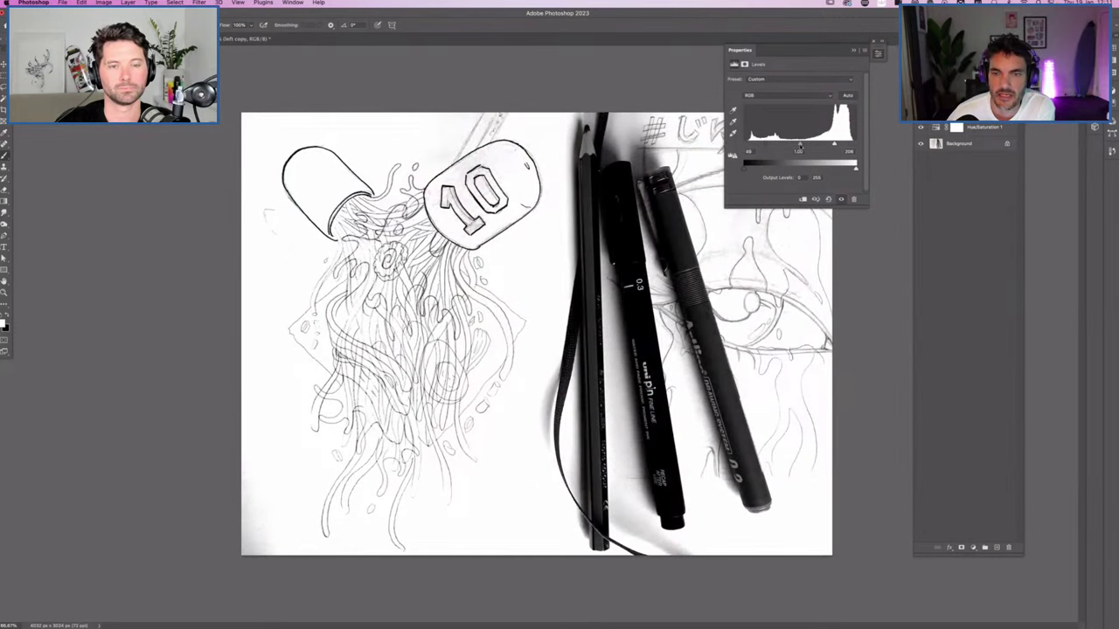
mouse_move(800, 146)
mouse_down()
mouse_move(785, 146)
mouse_move(813, 147)
mouse_move(786, 147)
mouse_move(804, 146)
mouse_up()
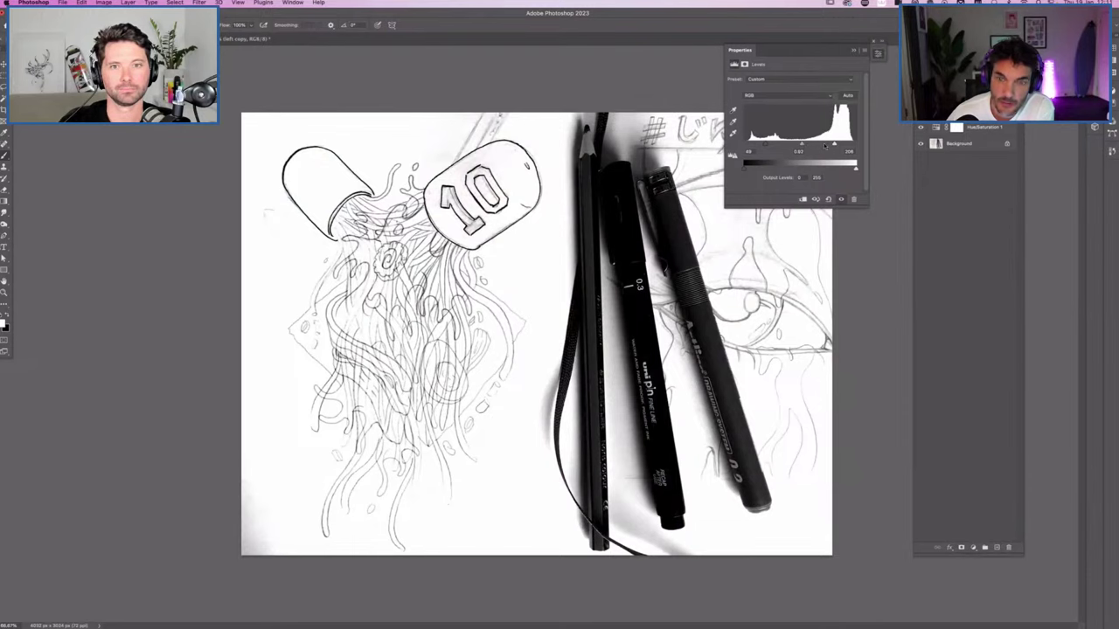
mouse_move(834, 144)
mouse_down()
mouse_move(820, 145)
mouse_move(874, 145)
mouse_up()
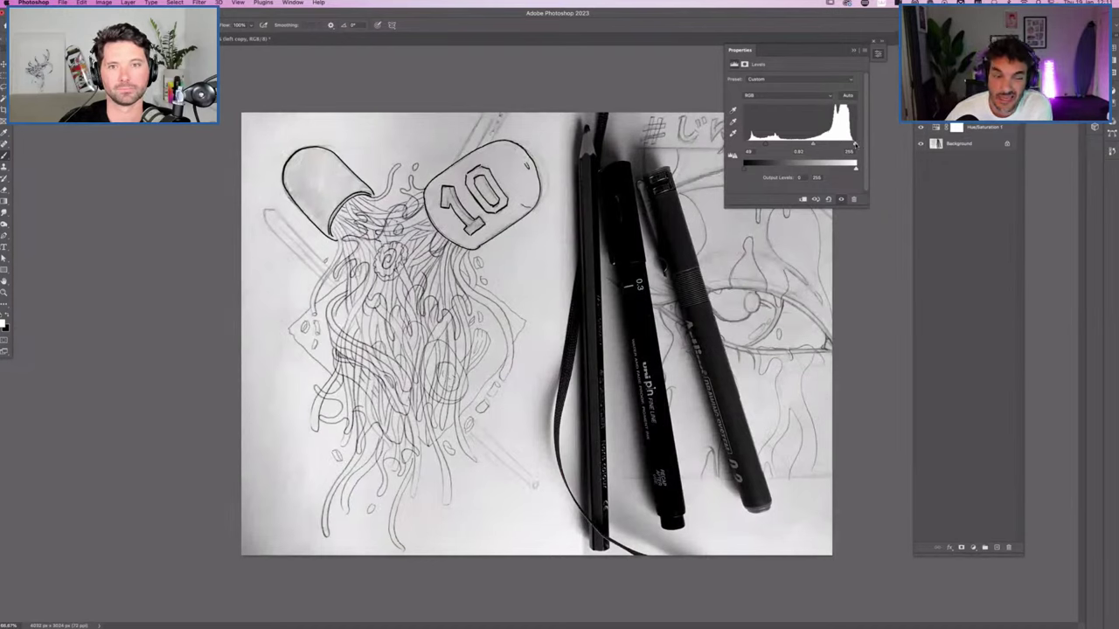
drag(855, 145, 834, 145)
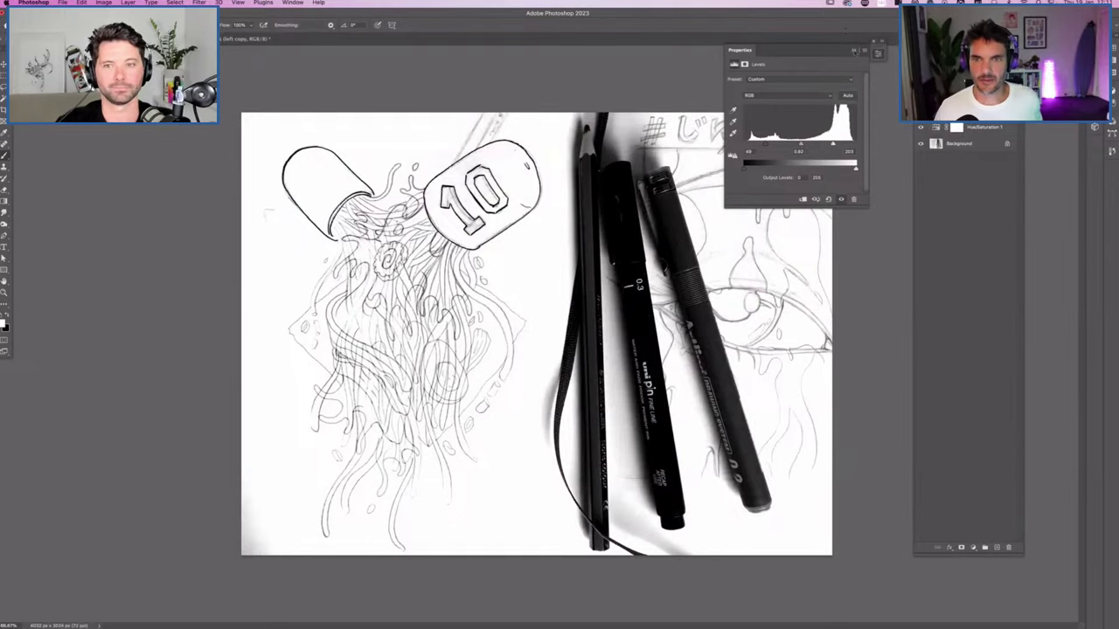
click(854, 50)
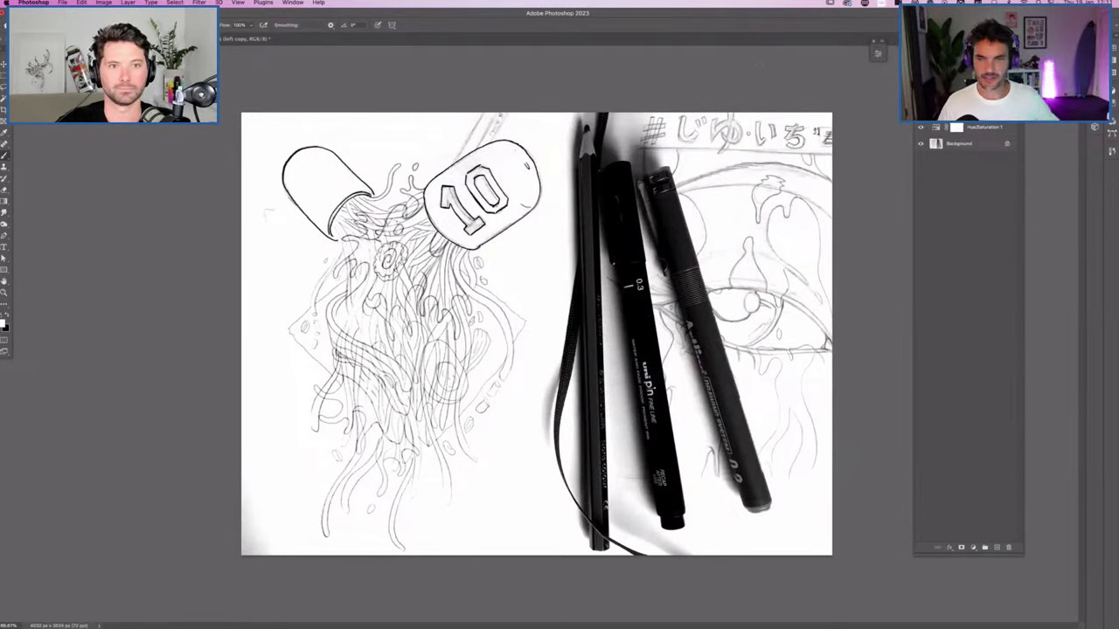
Step: Select the Levels, Hue/Saturation and Background layers together and duplicate all three
click(965, 145)
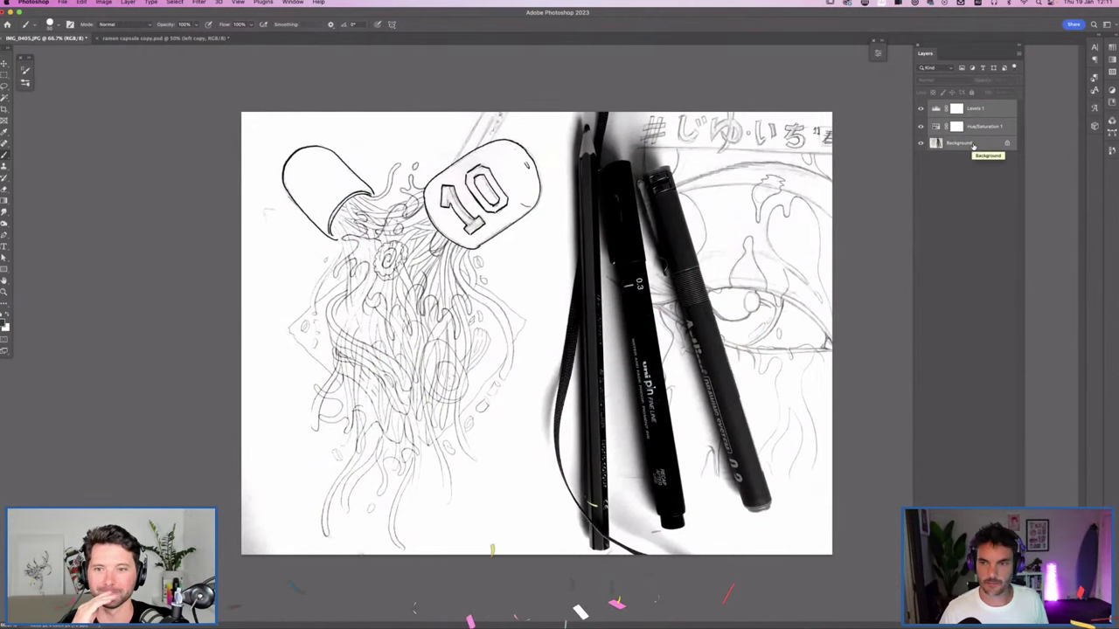
key(super+j)
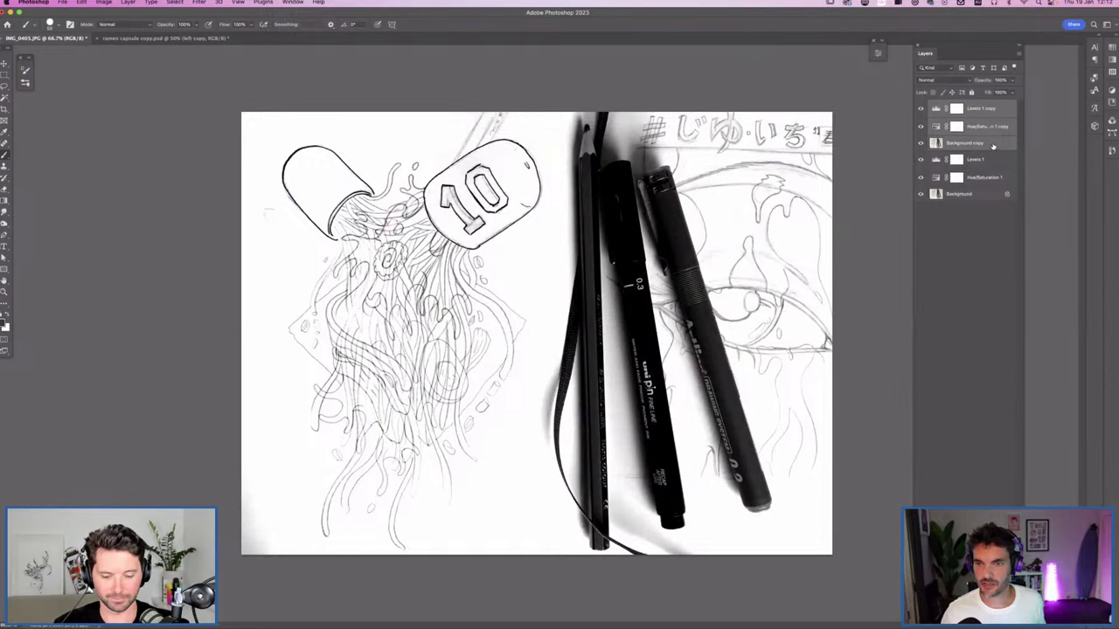
Step: Merge the duplicated Levels, Hue/Saturation and Background copies into a single layer
click(1021, 54)
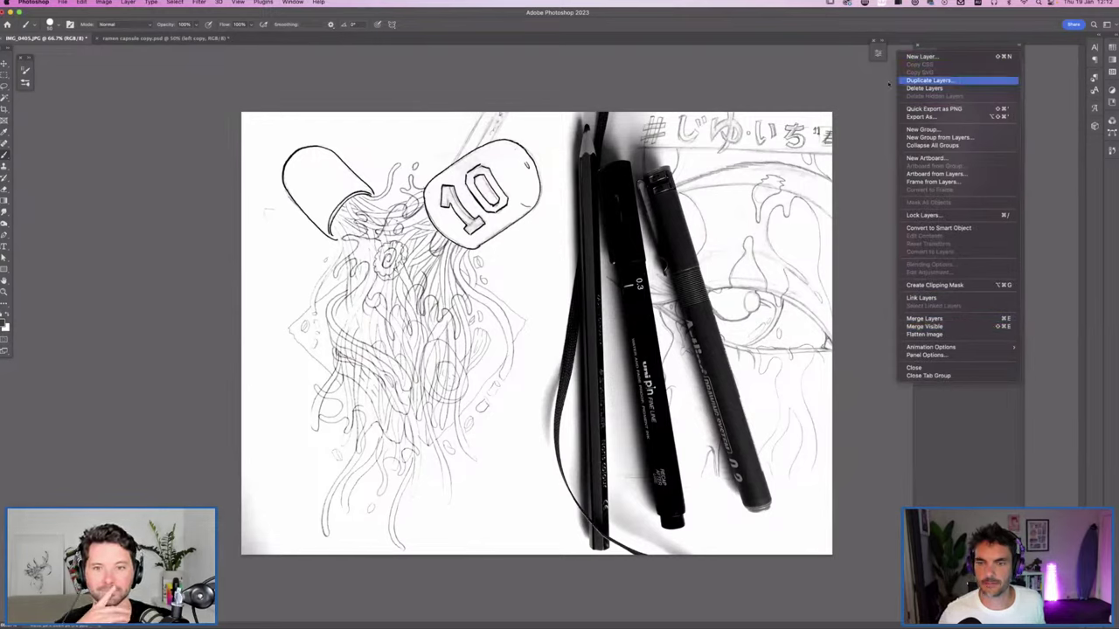
click(928, 80)
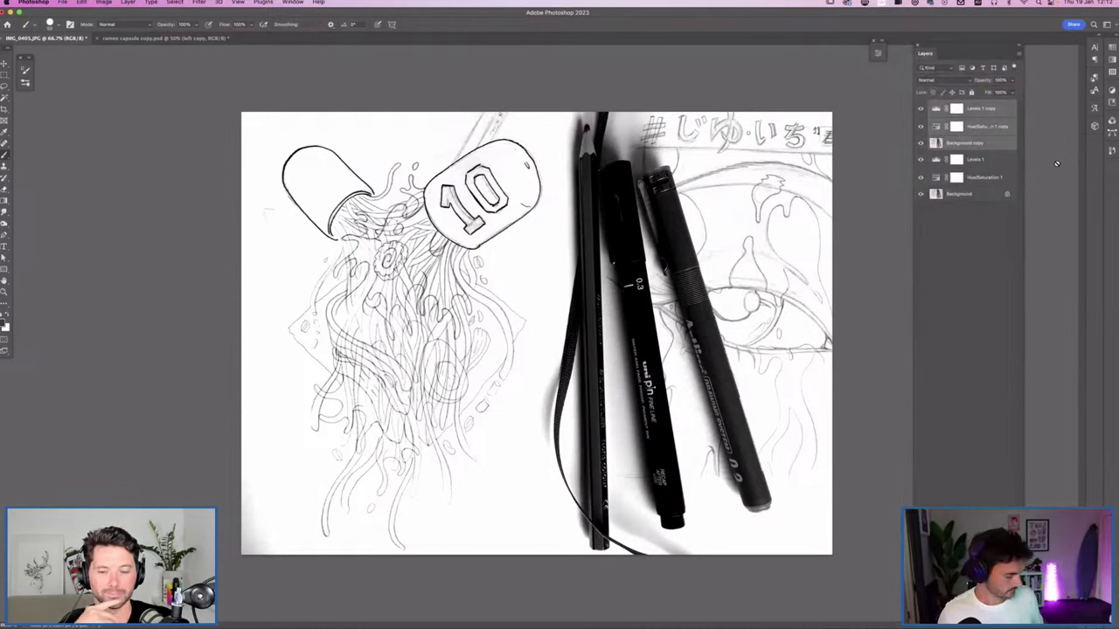
click(1020, 55)
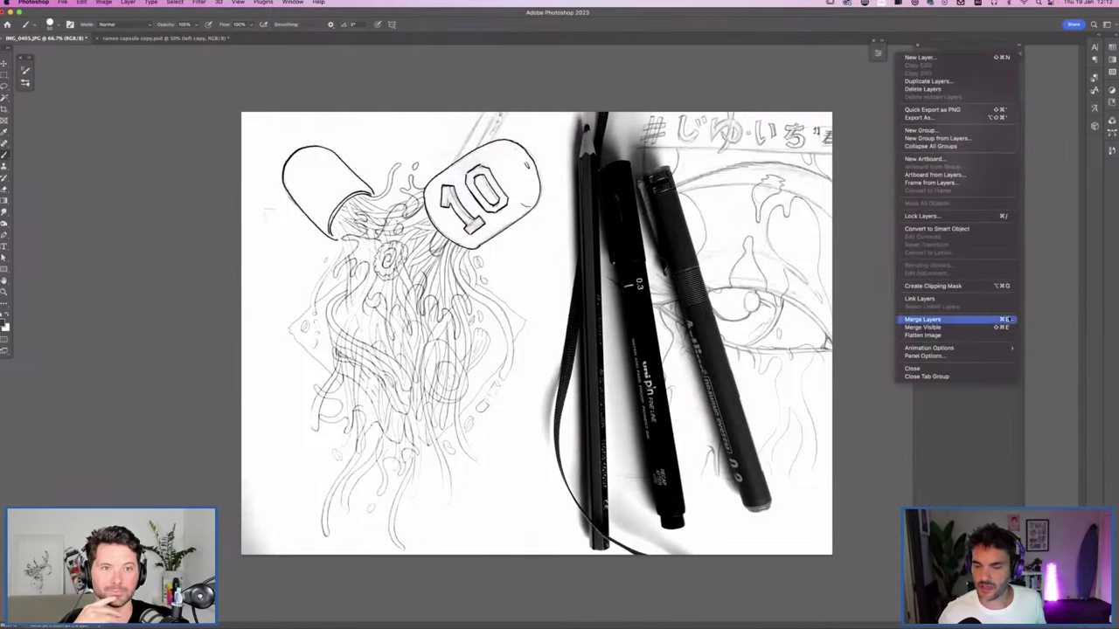
click(950, 407)
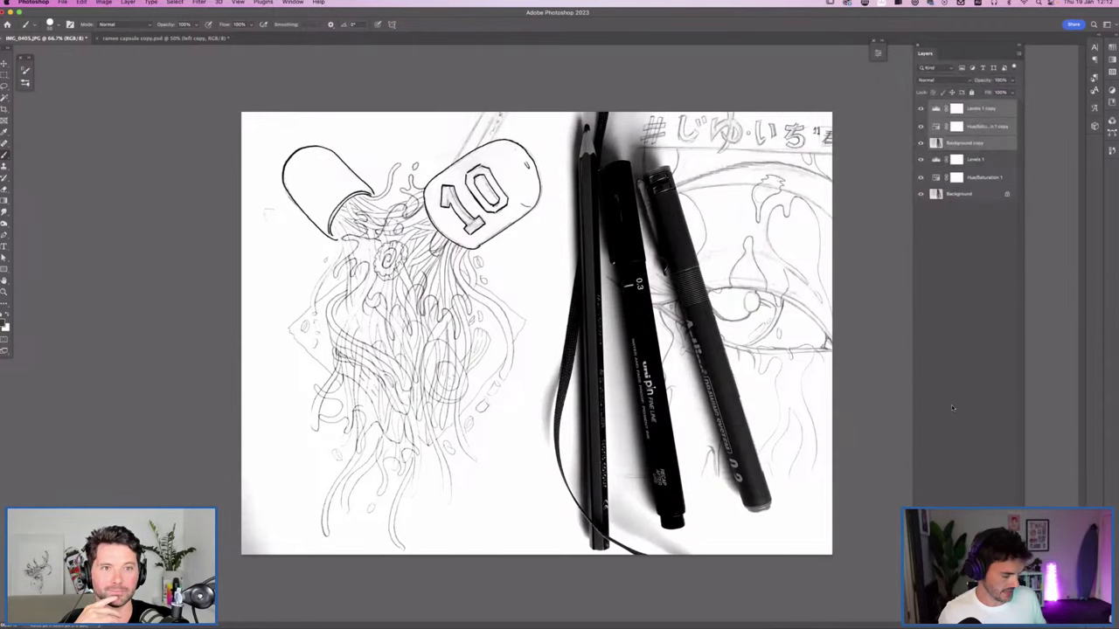
key(super+e)
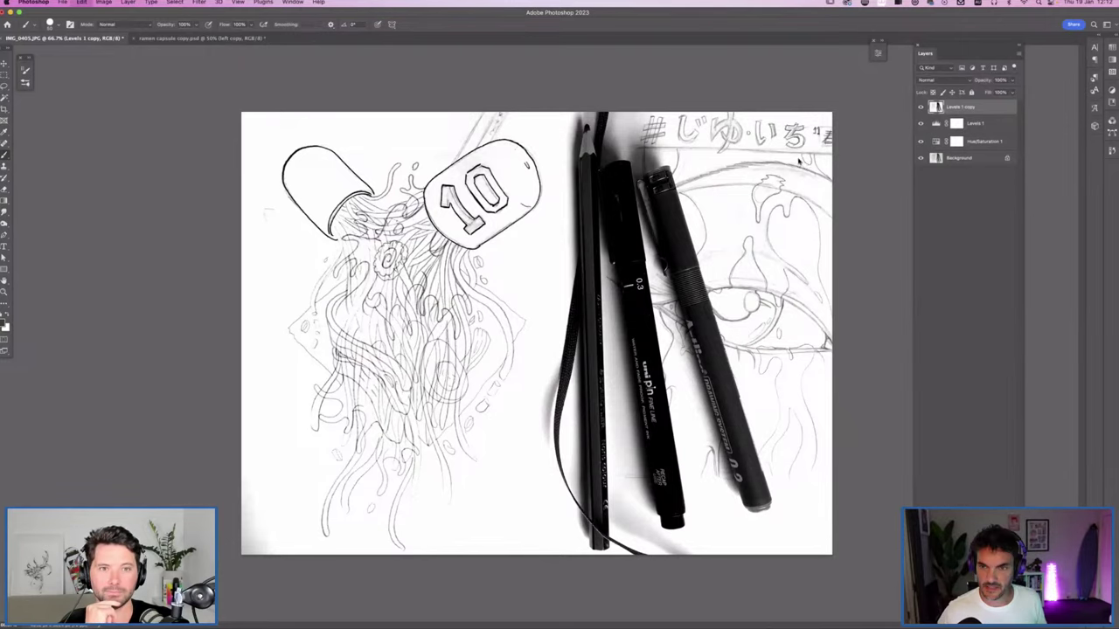
Step: Create an A4 portrait document, 210 x 297 mm at 300 ppi, and bring the merged sketch layer into it
key(super+n)
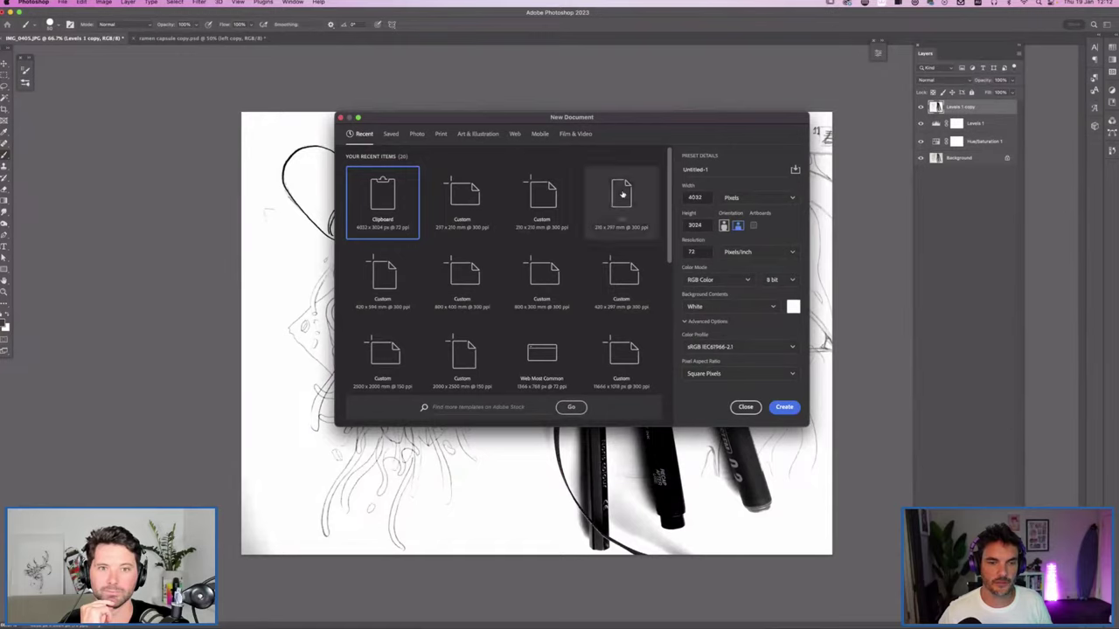
click(620, 194)
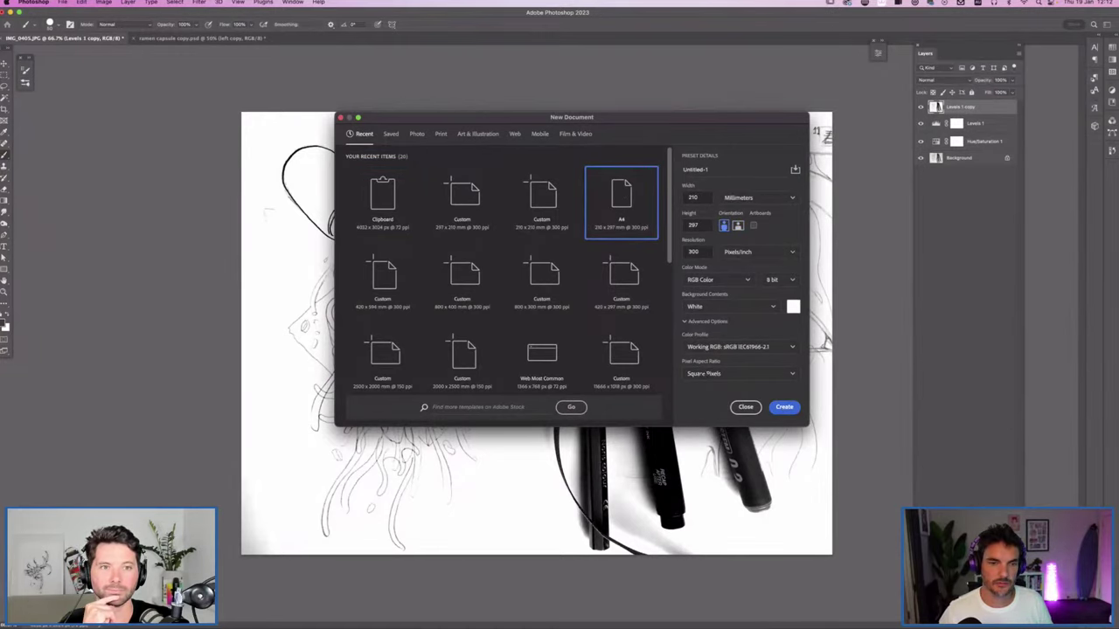
click(784, 406)
drag(456, 262, 452, 257)
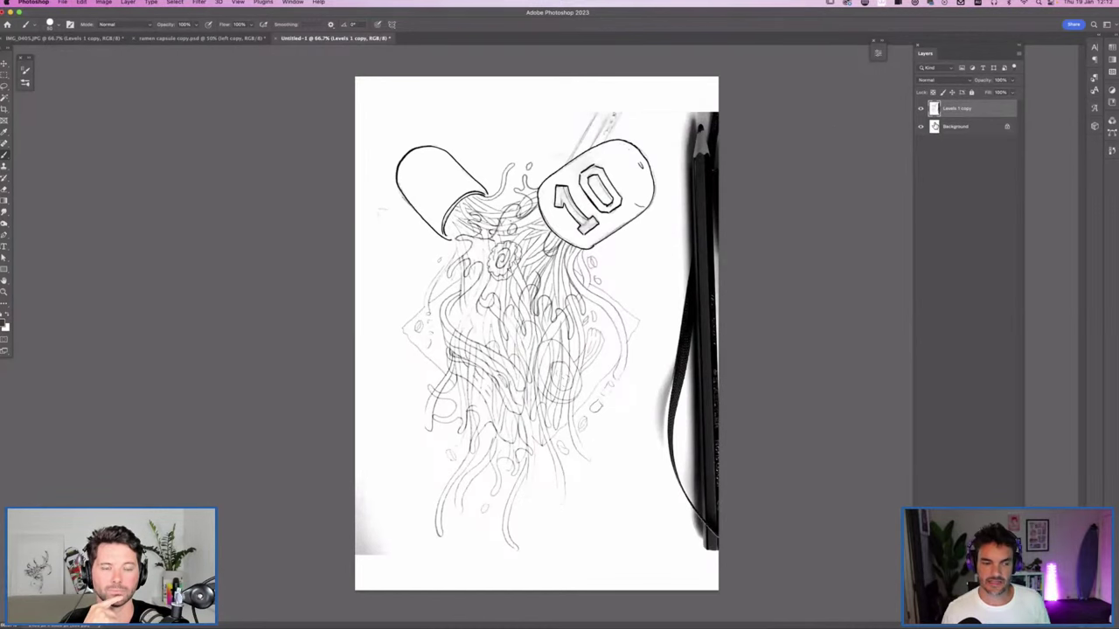
Step: Lasso the grey shadow in the lower-left corner of the sketch layer, delete it and deselect
key(super+plus)
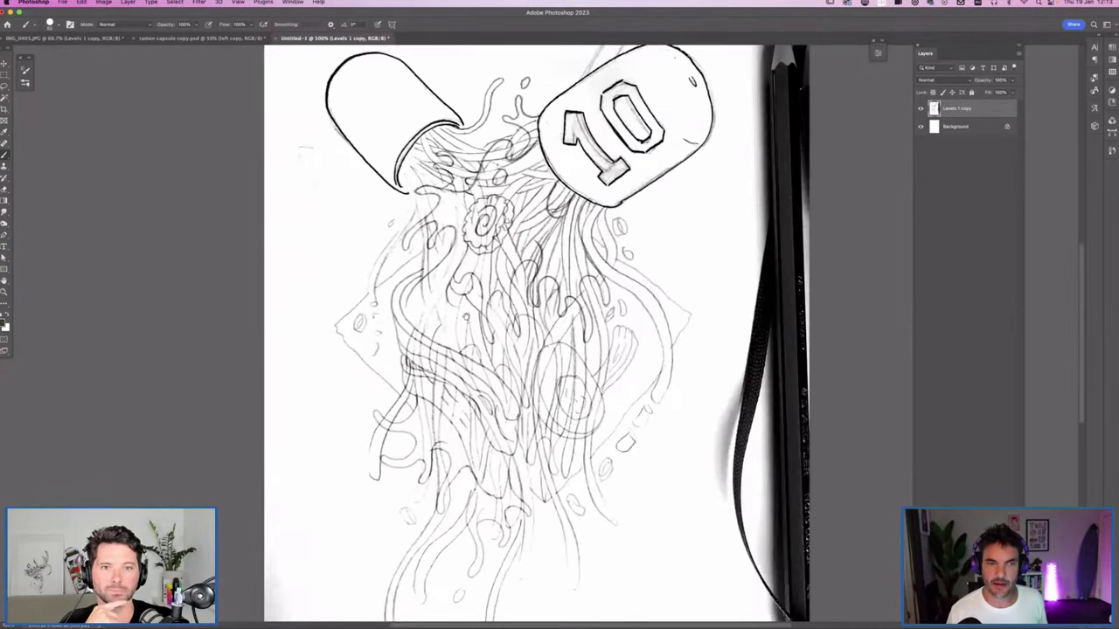
drag(437, 282, 558, 206)
scroll(525, 367, down, 3)
scroll(524, 368, right, 1)
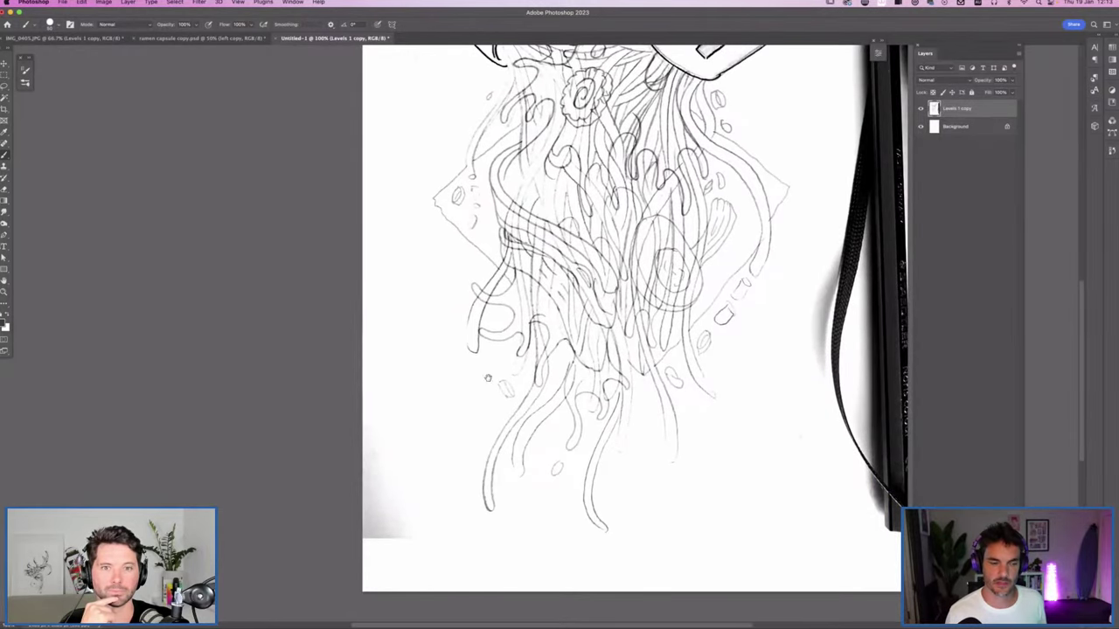
scroll(455, 402, down, 3)
scroll(455, 402, left, 1)
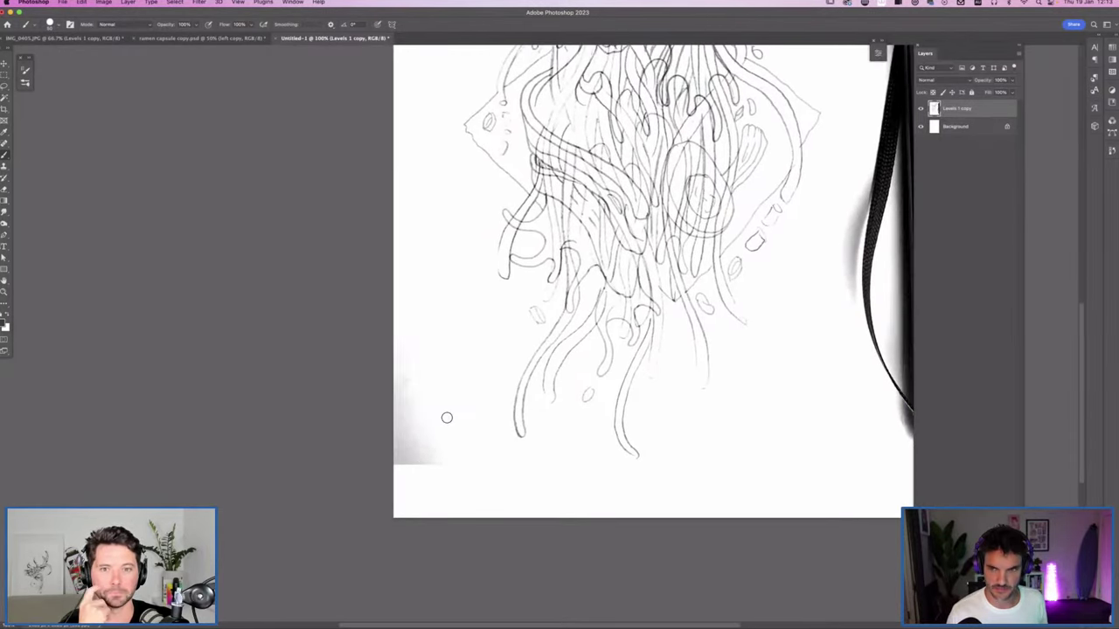
key(l)
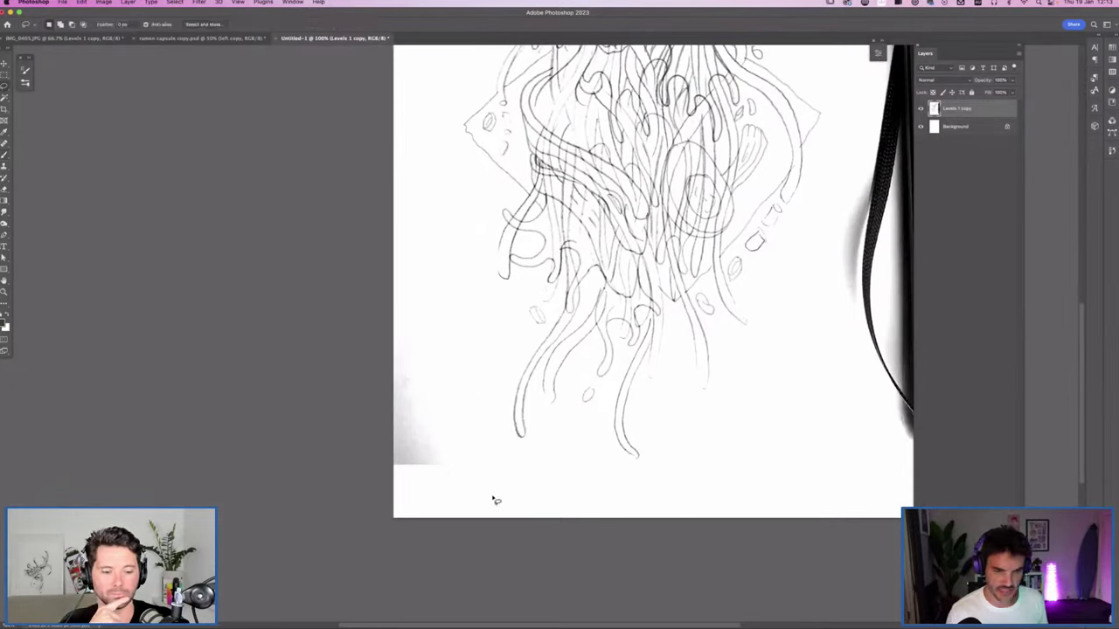
mouse_move(492, 492)
mouse_down()
mouse_move(490, 401)
mouse_move(468, 326)
mouse_move(355, 315)
mouse_move(353, 456)
mouse_move(486, 495)
mouse_up()
key(Delete)
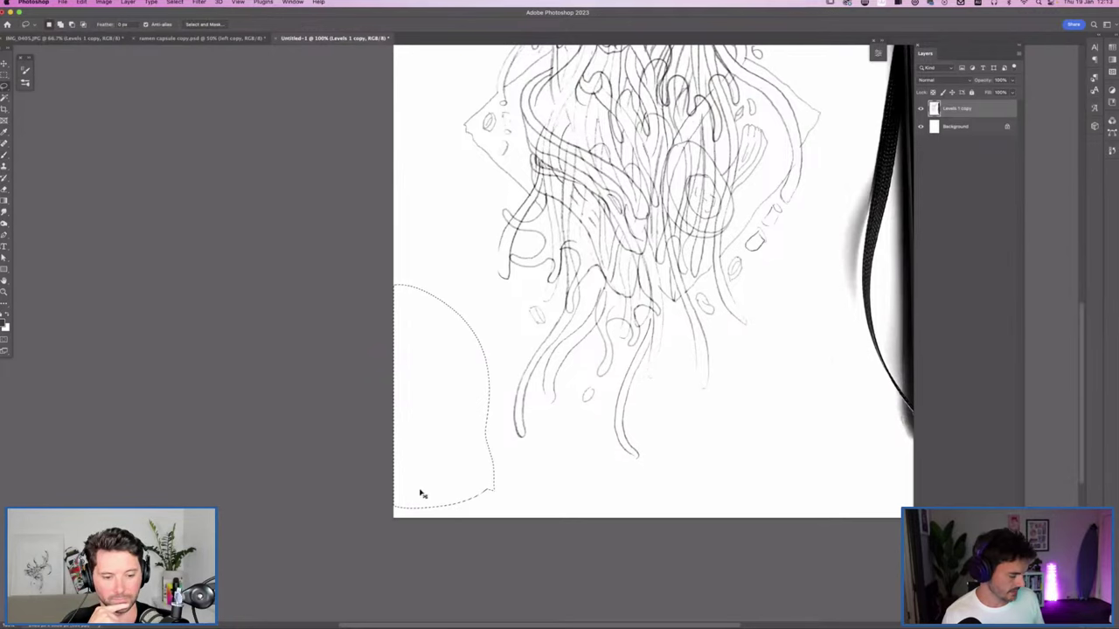
key(super+d)
Step: Lasso the photographed pencil and strap along the right side of the sketch, delete them and deselect
drag(534, 398, 514, 422)
scroll(514, 422, down, 6)
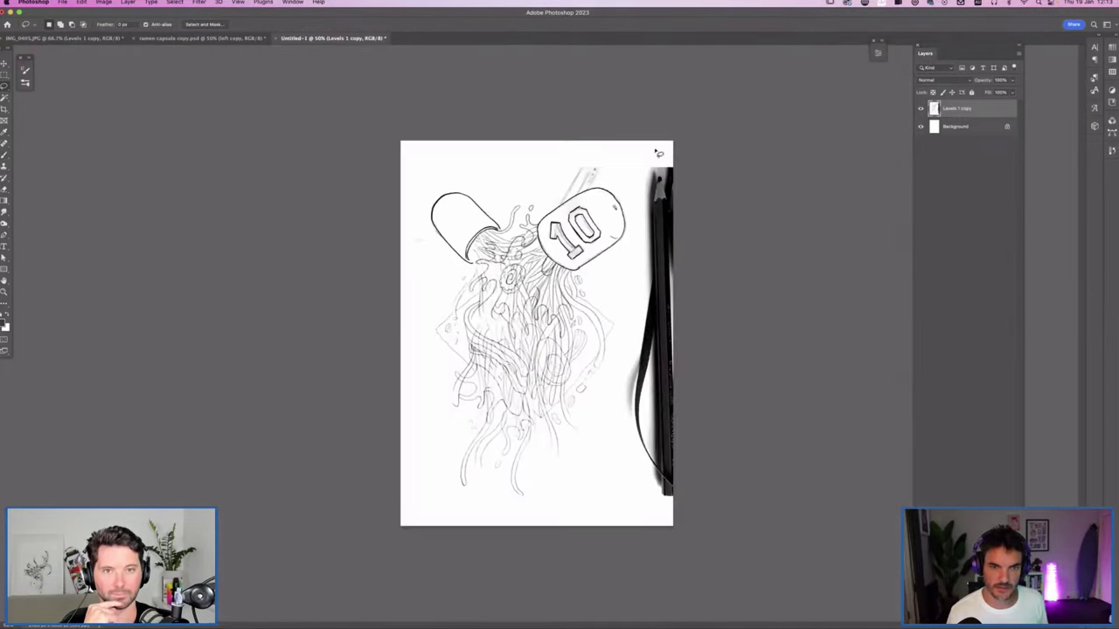
mouse_move(659, 153)
mouse_down()
mouse_move(637, 205)
mouse_move(643, 290)
mouse_move(626, 440)
mouse_move(686, 494)
mouse_move(711, 217)
mouse_move(661, 154)
mouse_up()
key(Delete)
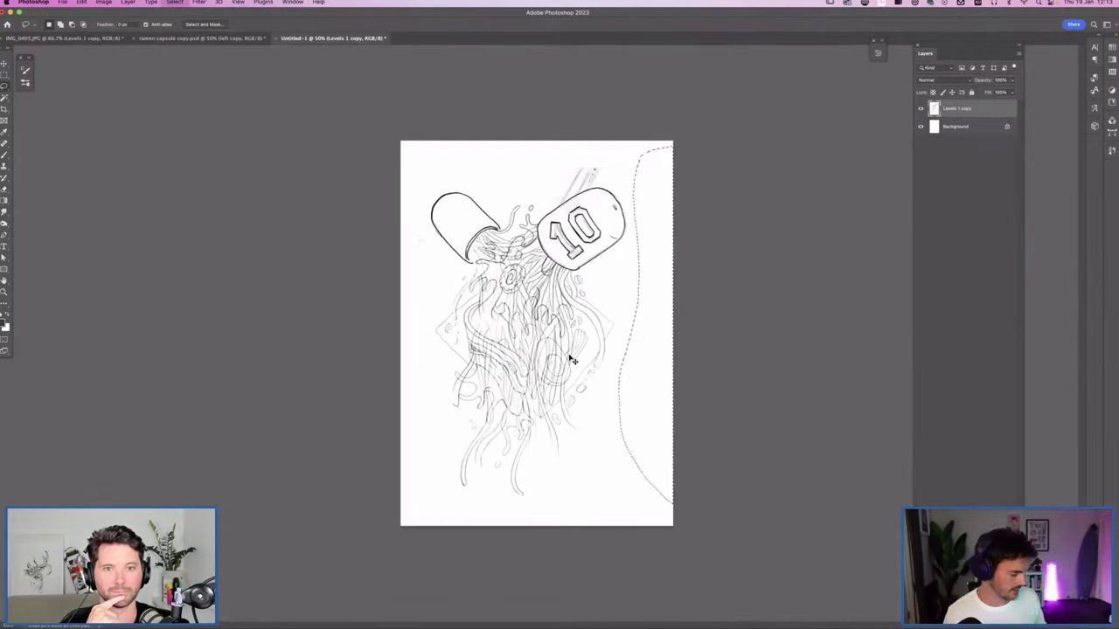
key(super+d)
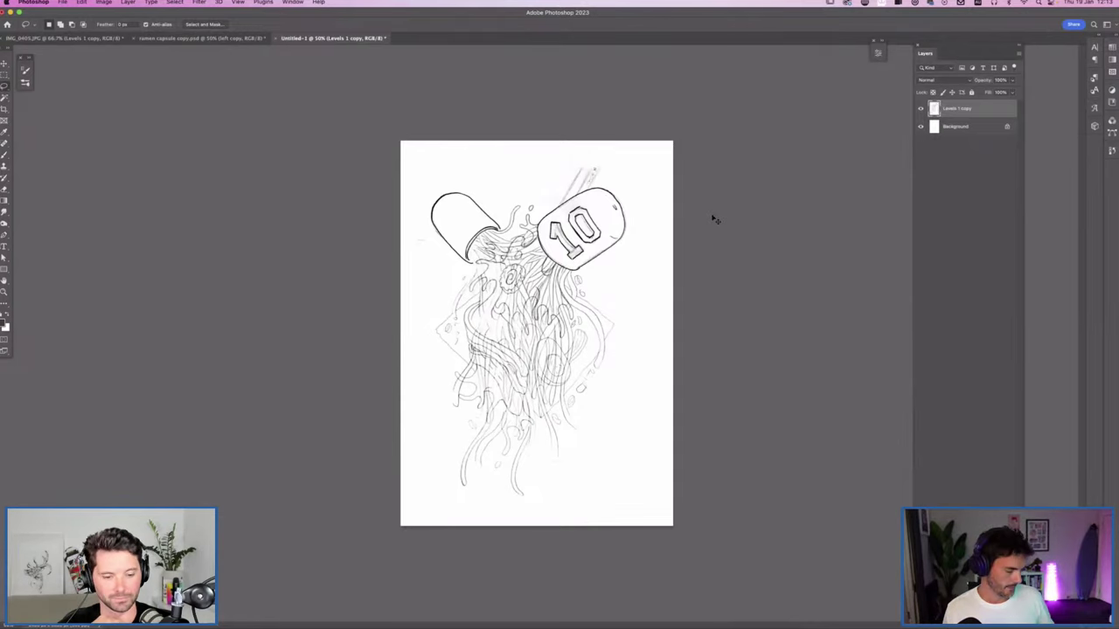
Step: Shift the sketch slightly right to centre it on the page and hide the Background layer
key(super+equal)
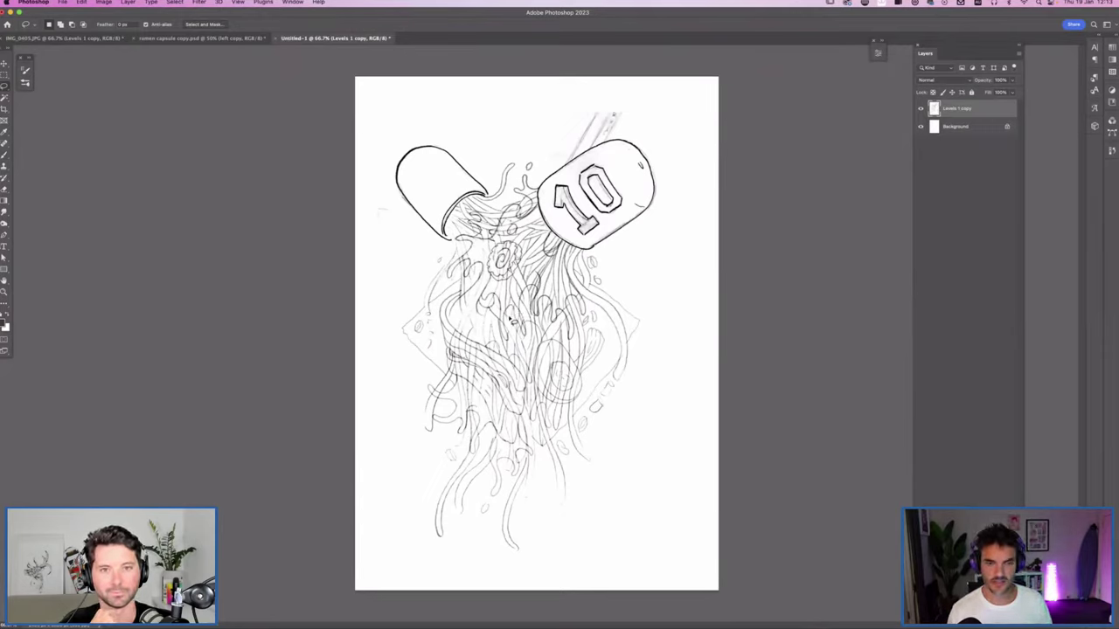
key(v)
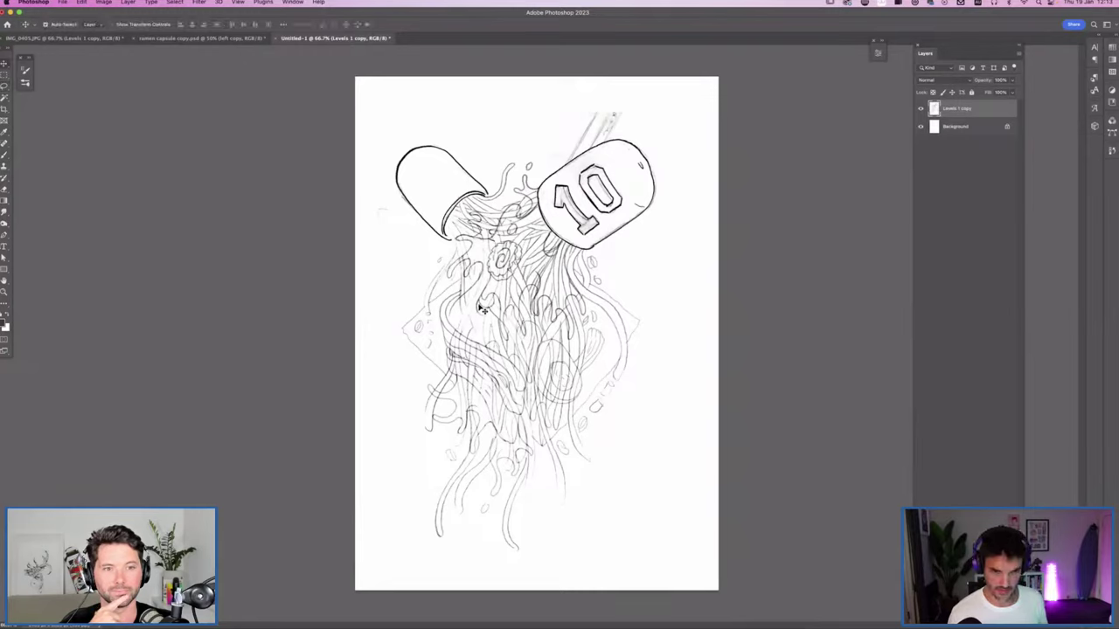
mouse_move(514, 310)
mouse_down()
mouse_move(527, 302)
mouse_move(553, 313)
mouse_move(535, 303)
mouse_up()
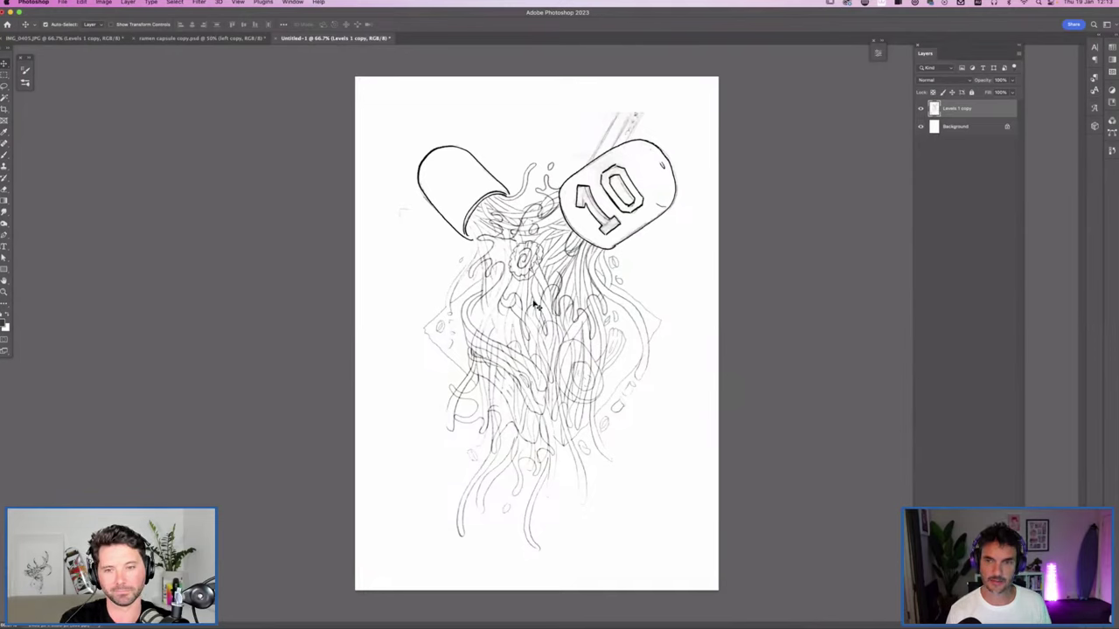
click(921, 127)
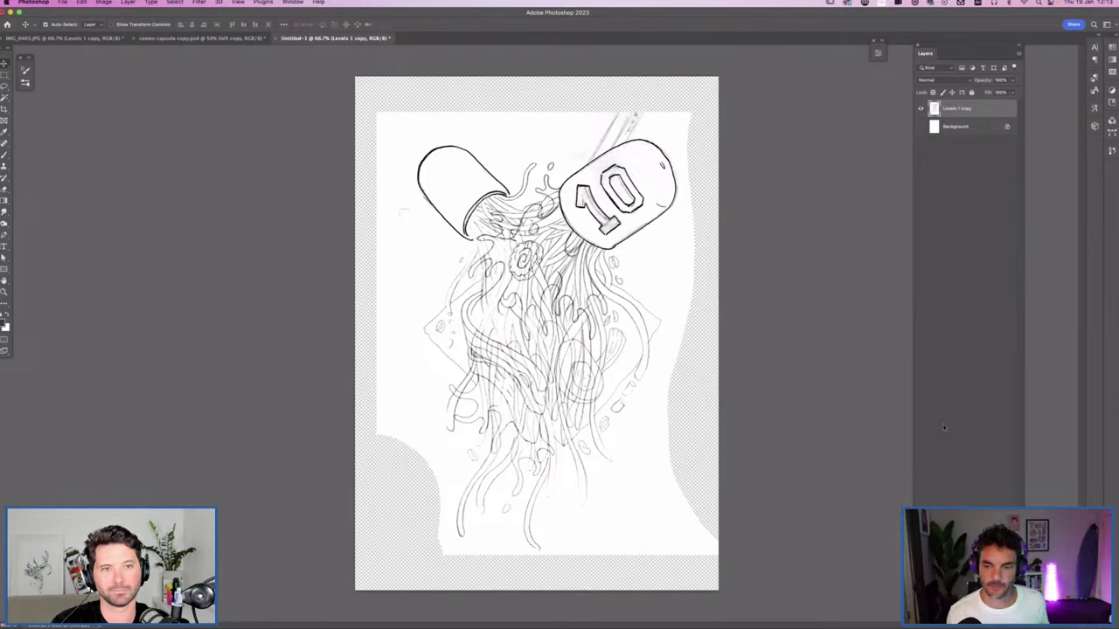
Step: Add a new layer above the sketch and set the foreground colour to a fully saturated bright red
key(super+shift+alt+n)
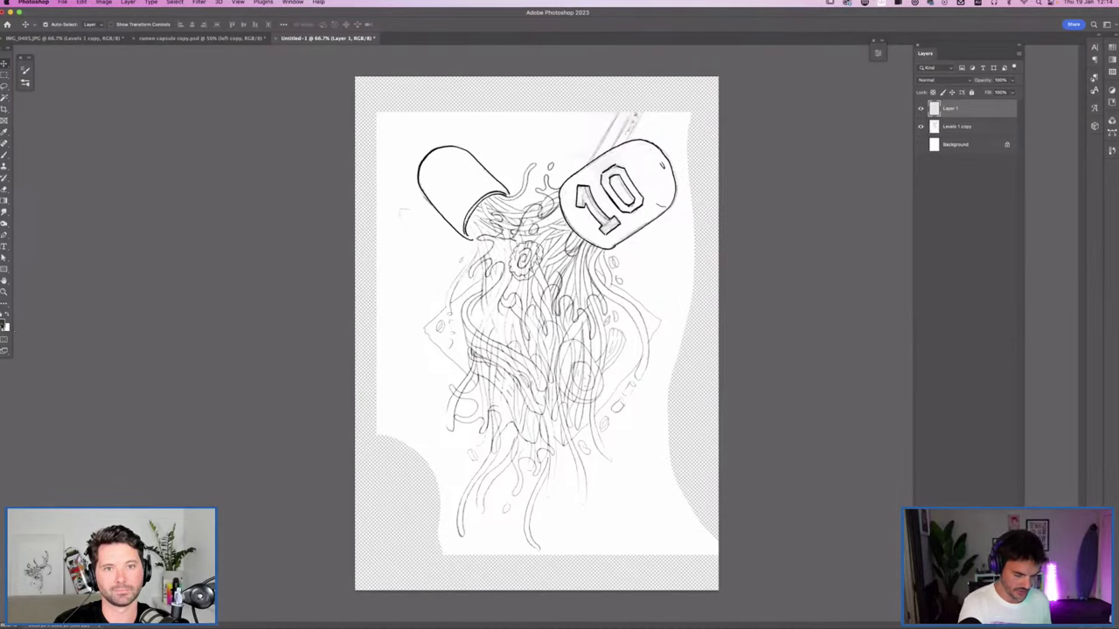
key(c)
click(517, 145)
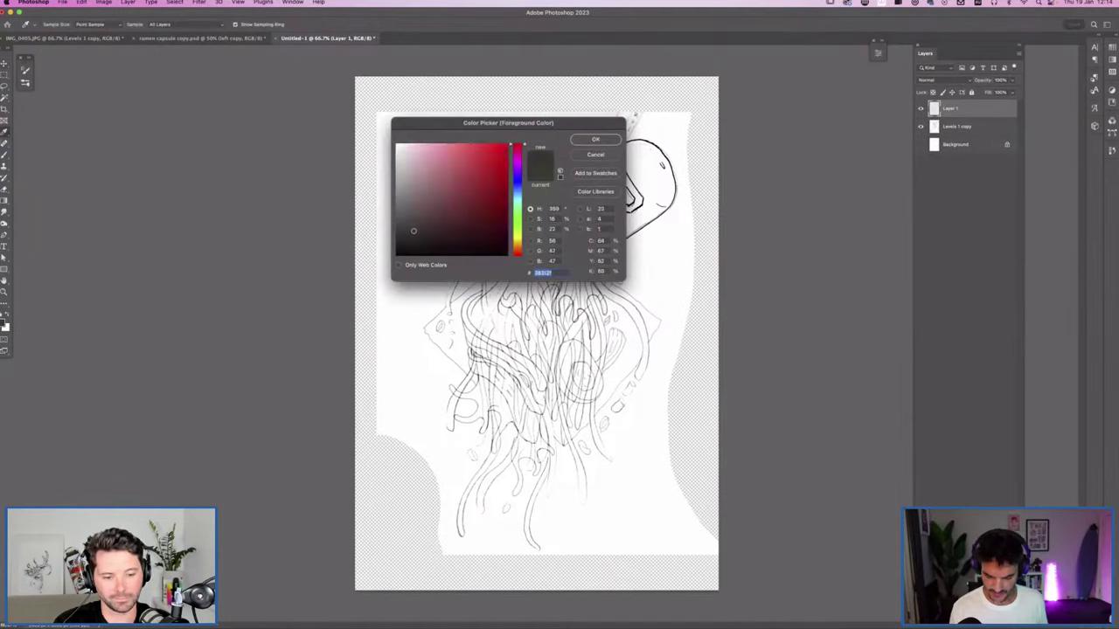
click(507, 144)
click(594, 140)
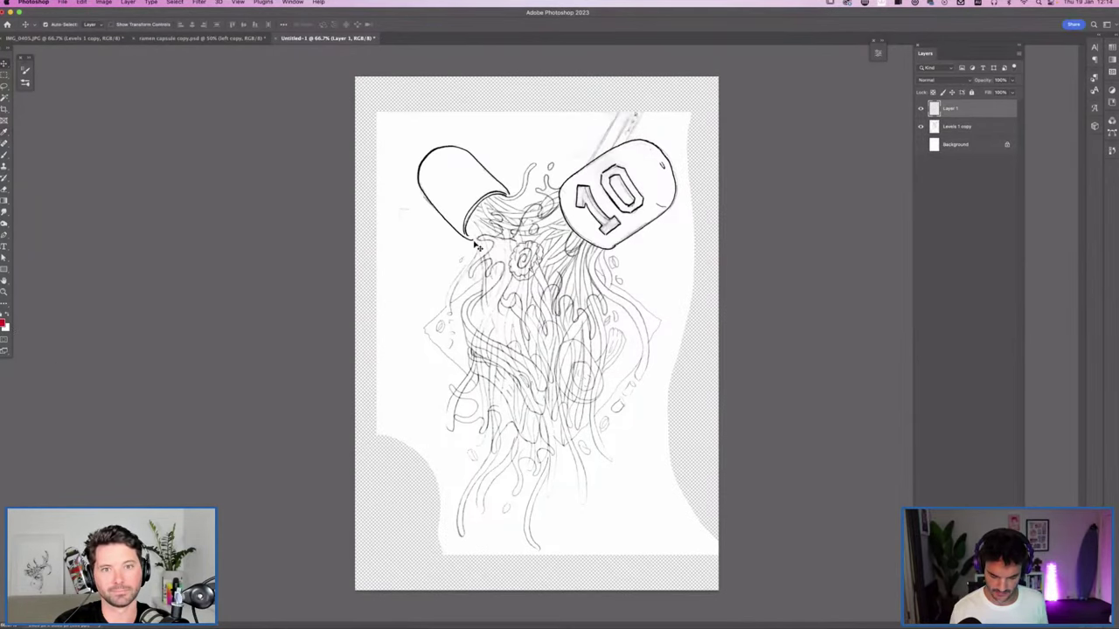
Step: Try red brush strokes on the capsule marked 10 and undo them
key(b)
key(ctrl+plus)
key(ctrl+plus)
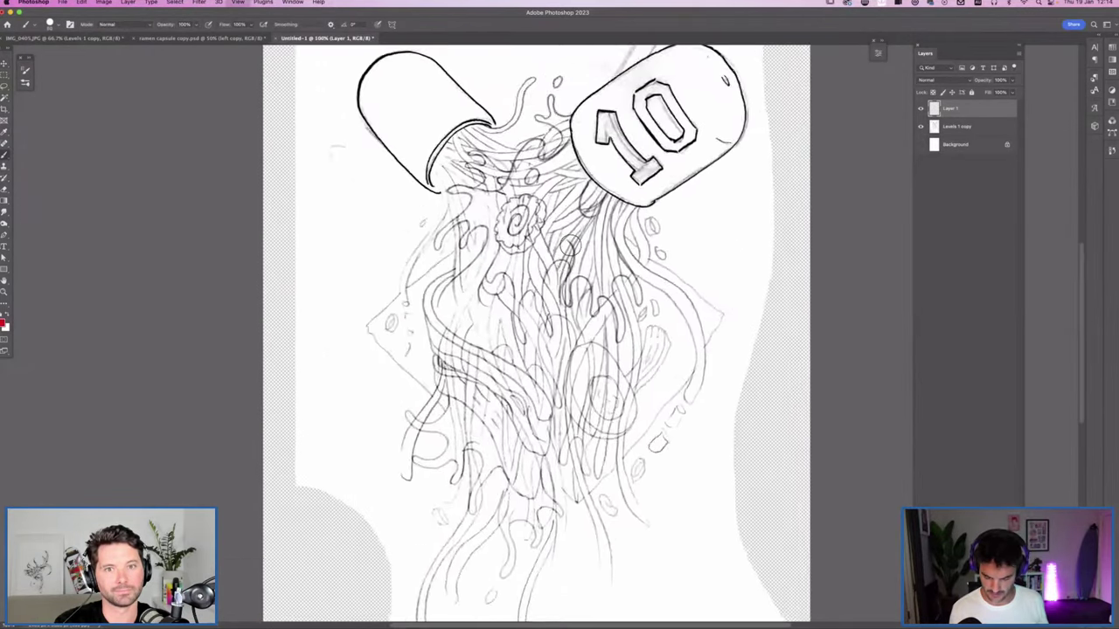
mouse_move(750, 72)
mouse_down()
mouse_move(513, 305)
mouse_move(345, 503)
mouse_up()
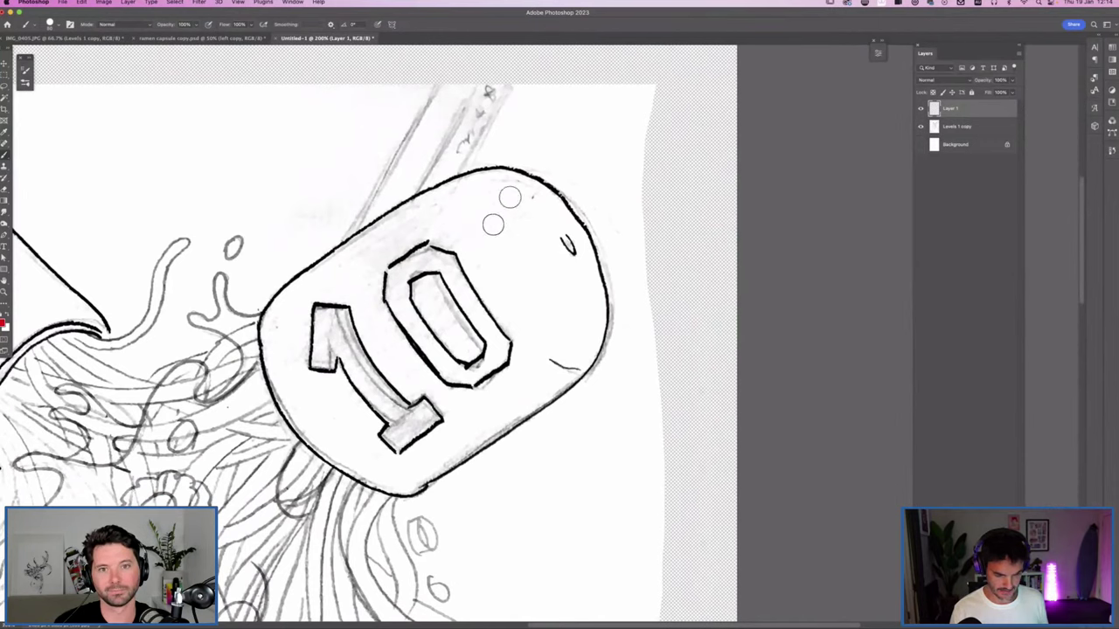
mouse_move(482, 213)
mouse_down()
mouse_move(551, 152)
mouse_move(479, 220)
mouse_up()
key(super+z)
key(super+z)
key(super+z)
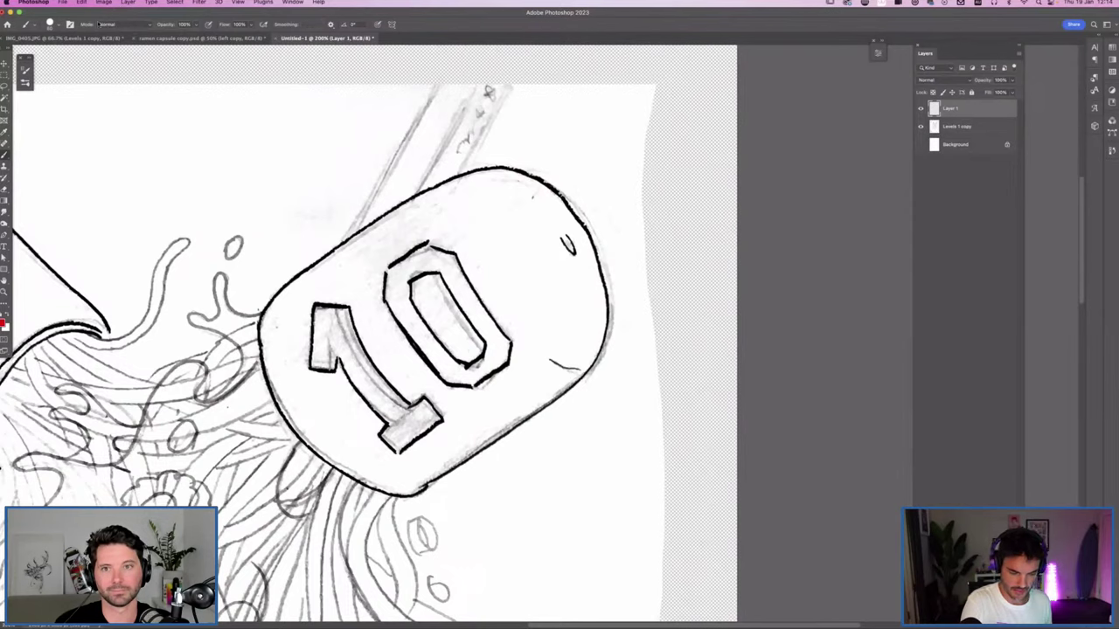
Step: Switch the brush from Round Sketcho to the Round Inko preset
click(70, 25)
click(89, 67)
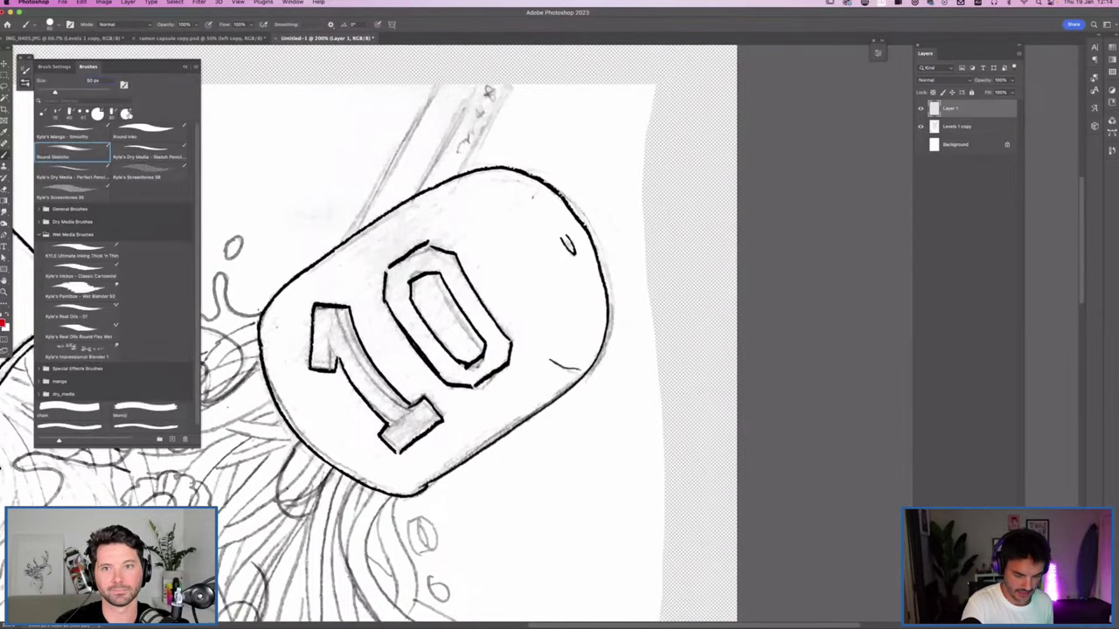
click(146, 136)
key(F5)
Step: Try red strokes along the upper edge of the numbered capsule, and undo them along with the new layer
mouse_move(520, 157)
mouse_down()
mouse_move(460, 207)
mouse_move(420, 224)
mouse_move(403, 214)
mouse_move(356, 242)
mouse_up()
key(super+z)
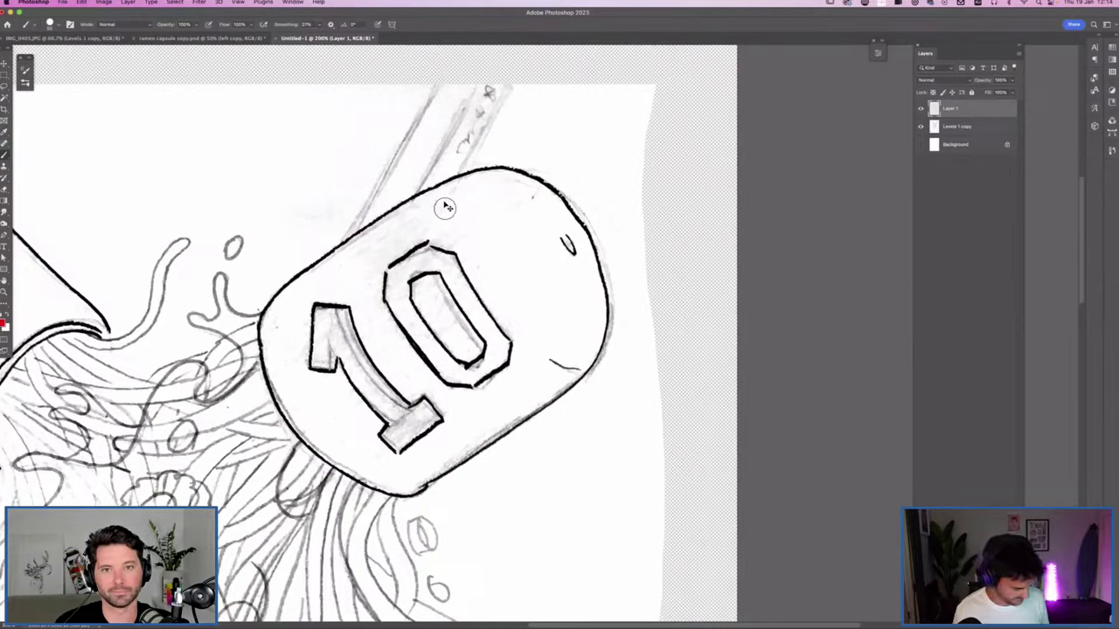
drag(464, 179, 385, 226)
mouse_move(446, 188)
mouse_down()
mouse_move(306, 278)
mouse_move(276, 308)
mouse_move(266, 367)
mouse_up()
key(super+z)
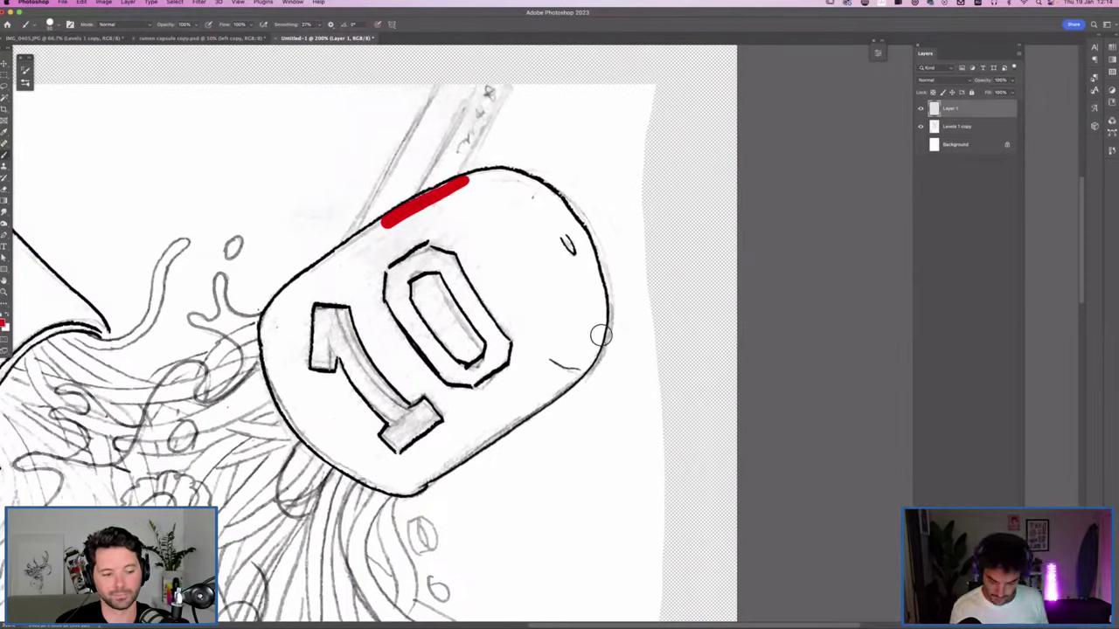
key(super+z)
key(super+z)
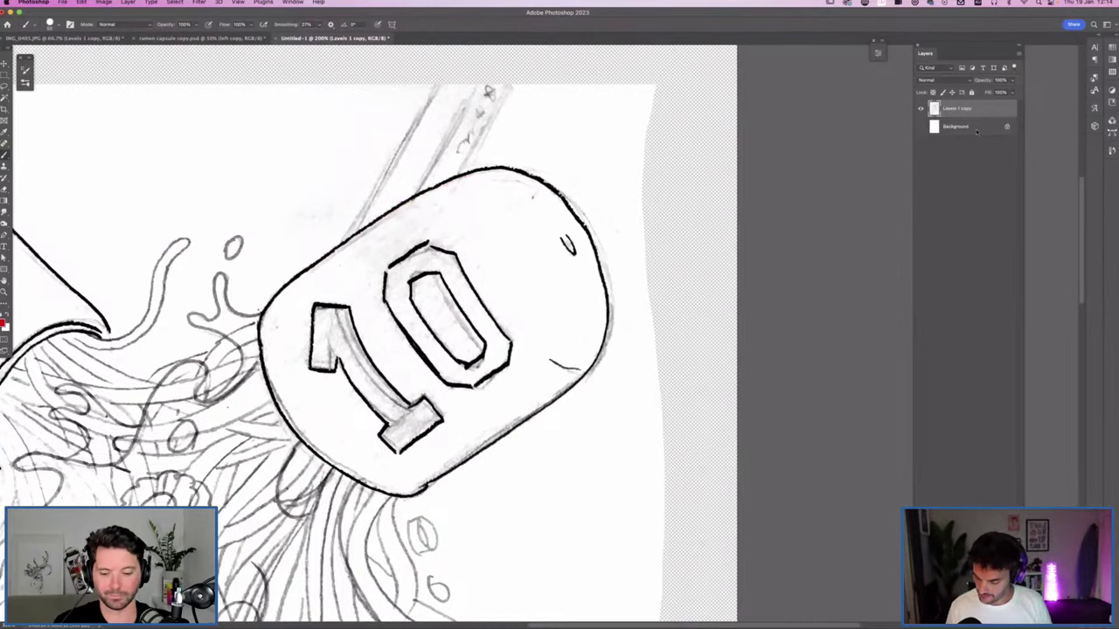
Step: Add a new layer below the sketch layer and paint red zigzag strokes across the sketch's right edge
key(super+shift+alt+n)
drag(969, 110, 971, 133)
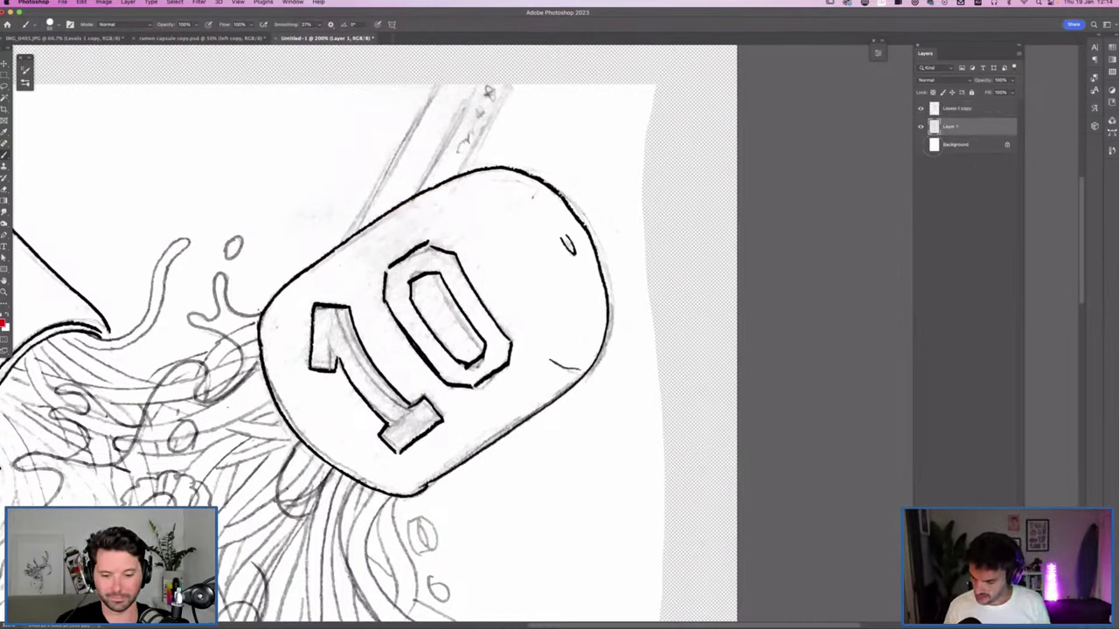
mouse_move(694, 141)
mouse_down()
mouse_move(629, 234)
mouse_move(670, 242)
mouse_move(654, 301)
mouse_up()
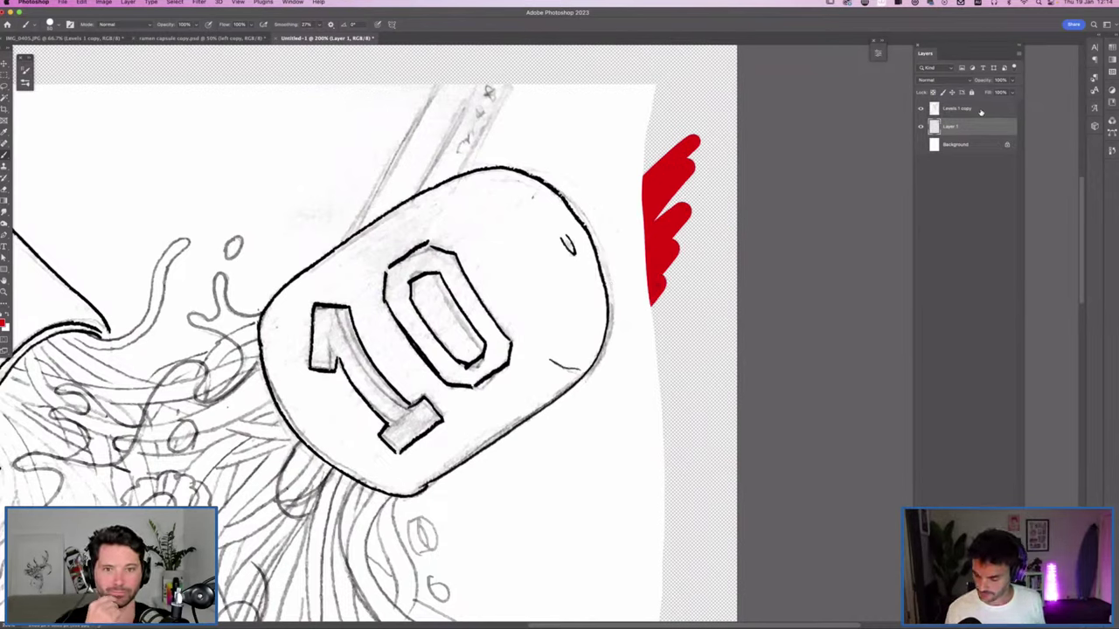
Step: Rename the Levels 1 copy layer as sketch and set its blend mode to Multiply
click(980, 109)
double_click(956, 110)
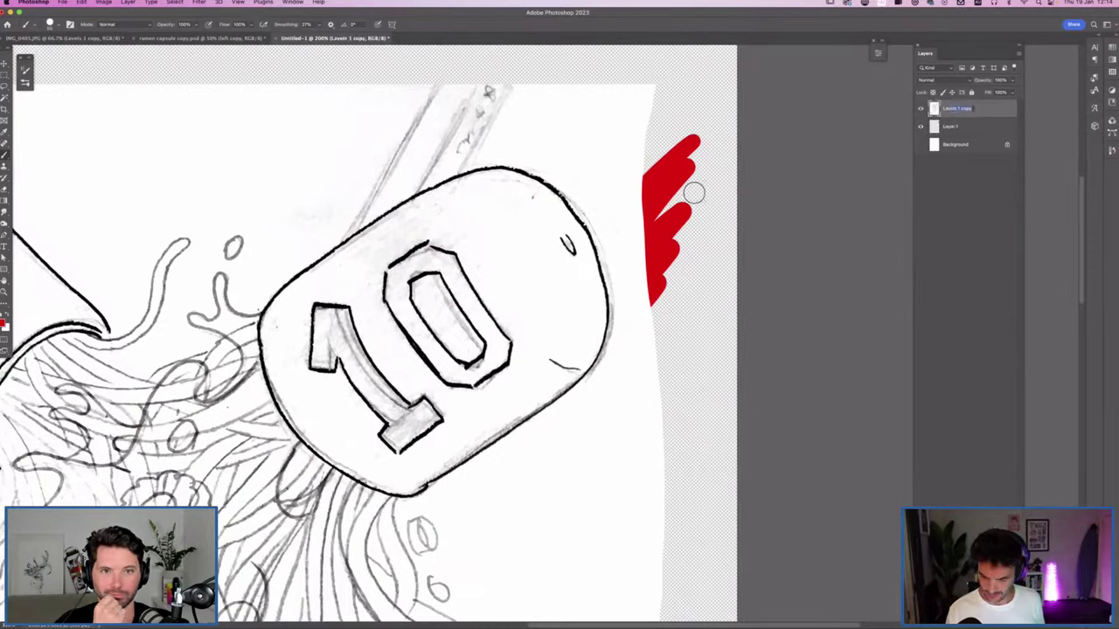
text(sketch)
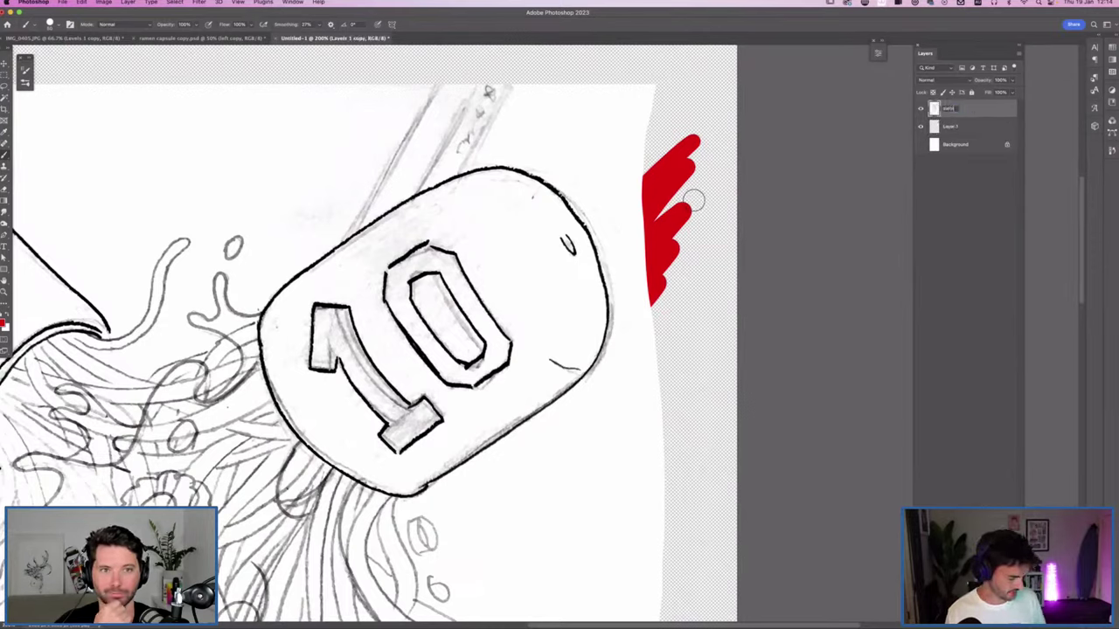
key(BackSpace)
key(BackSpace)
key(BackSpace)
key(BackSpace)
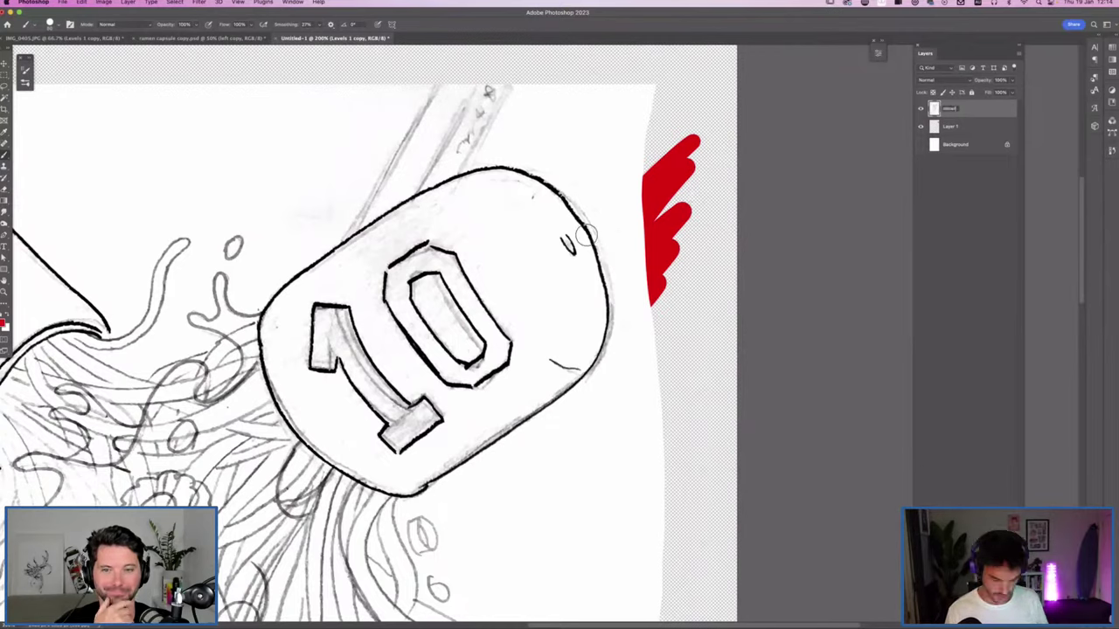
key(BackSpace)
key(BackSpace)
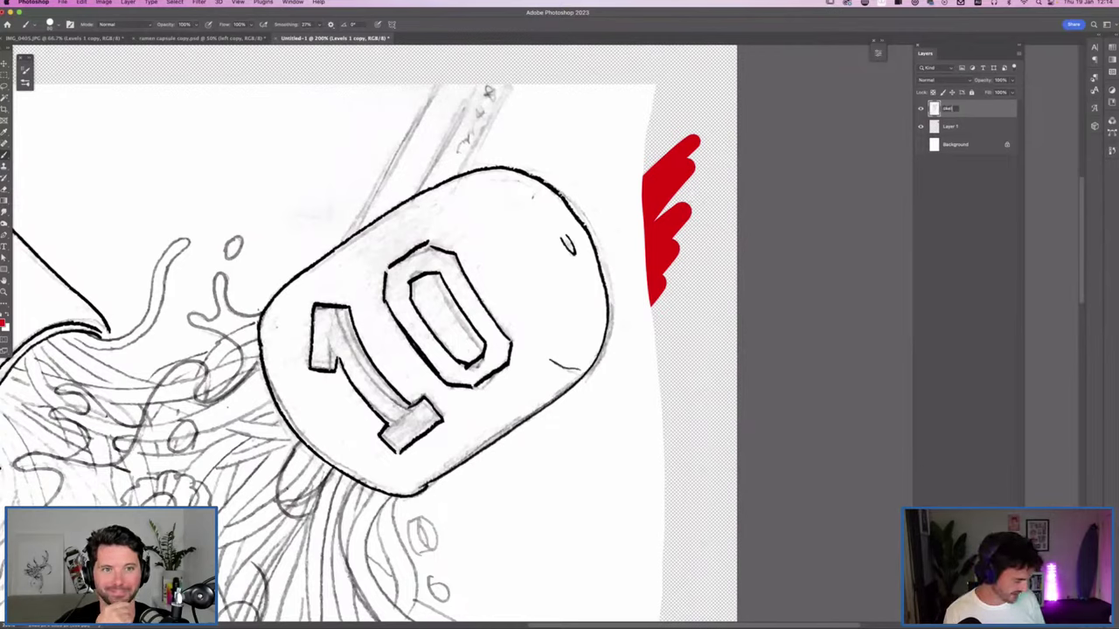
key(Return)
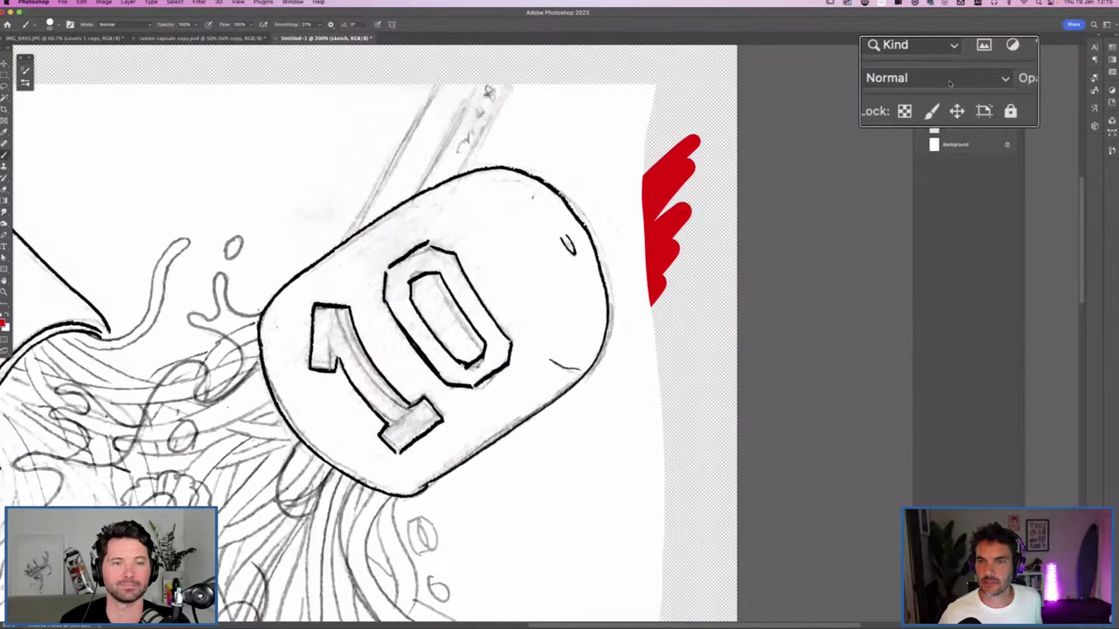
click(943, 82)
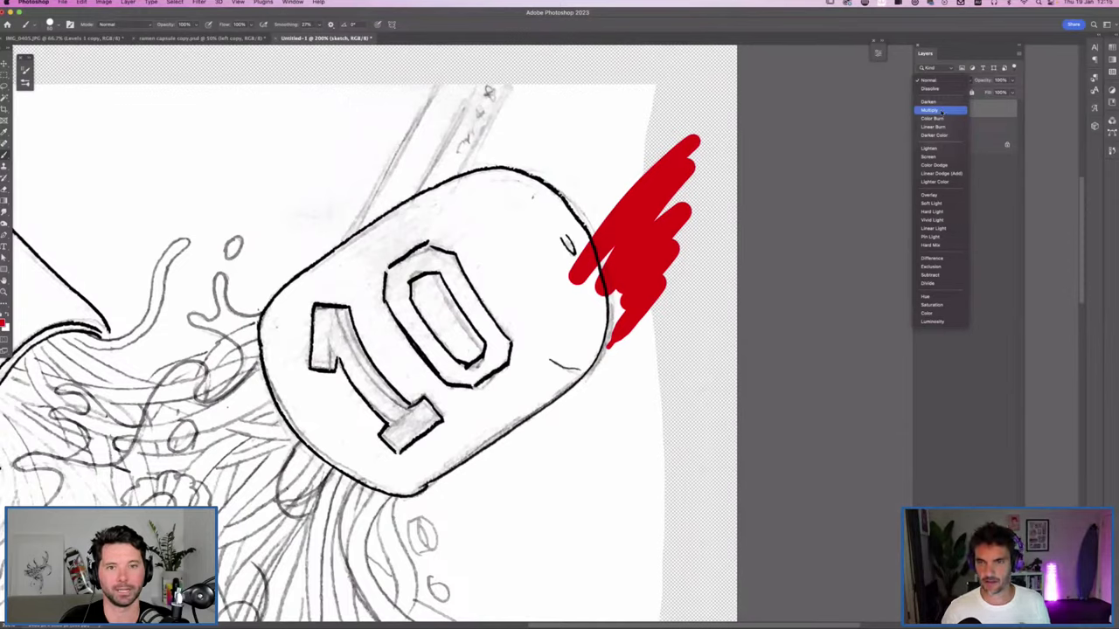
click(946, 111)
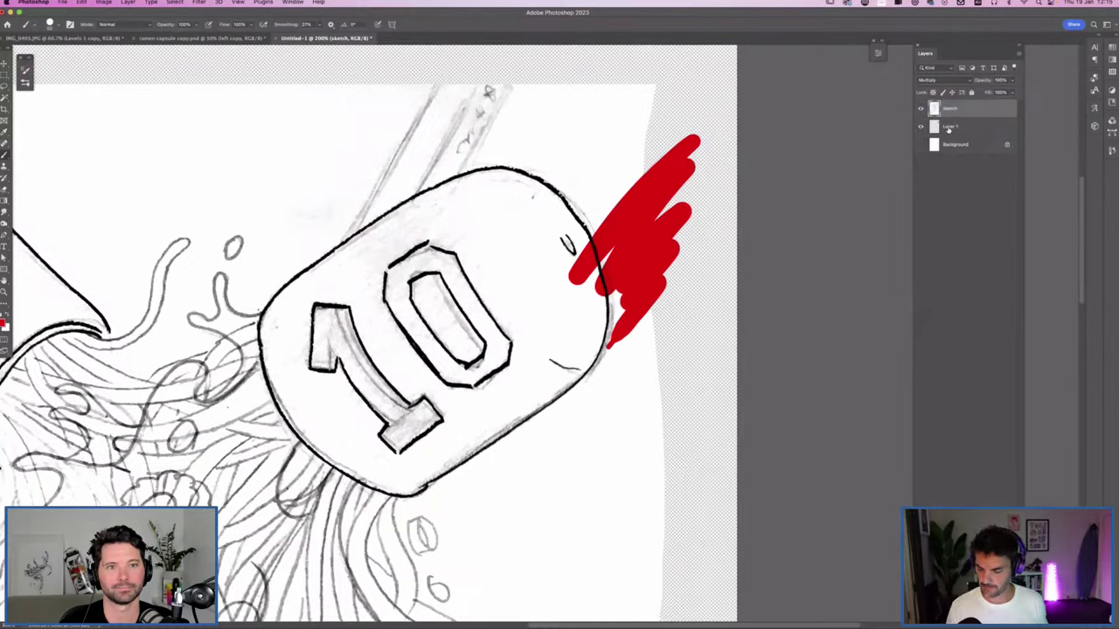
Step: On Layer 1, paint red around the inside of the numbered capsule's outline, then lasso its interior, fill it with red and deselect
click(949, 128)
mouse_move(494, 262)
mouse_down()
mouse_move(335, 341)
mouse_move(484, 192)
mouse_move(371, 237)
mouse_move(436, 203)
mouse_move(285, 302)
mouse_move(267, 348)
mouse_move(308, 436)
mouse_move(277, 348)
mouse_move(295, 293)
mouse_move(347, 258)
mouse_move(319, 406)
mouse_move(290, 372)
mouse_move(355, 459)
mouse_move(394, 481)
mouse_move(413, 484)
mouse_move(546, 403)
mouse_move(604, 349)
mouse_move(593, 258)
mouse_move(542, 197)
mouse_move(408, 223)
mouse_move(502, 178)
mouse_move(546, 188)
mouse_move(580, 226)
mouse_move(595, 345)
mouse_move(538, 405)
mouse_move(589, 269)
mouse_move(442, 223)
mouse_up()
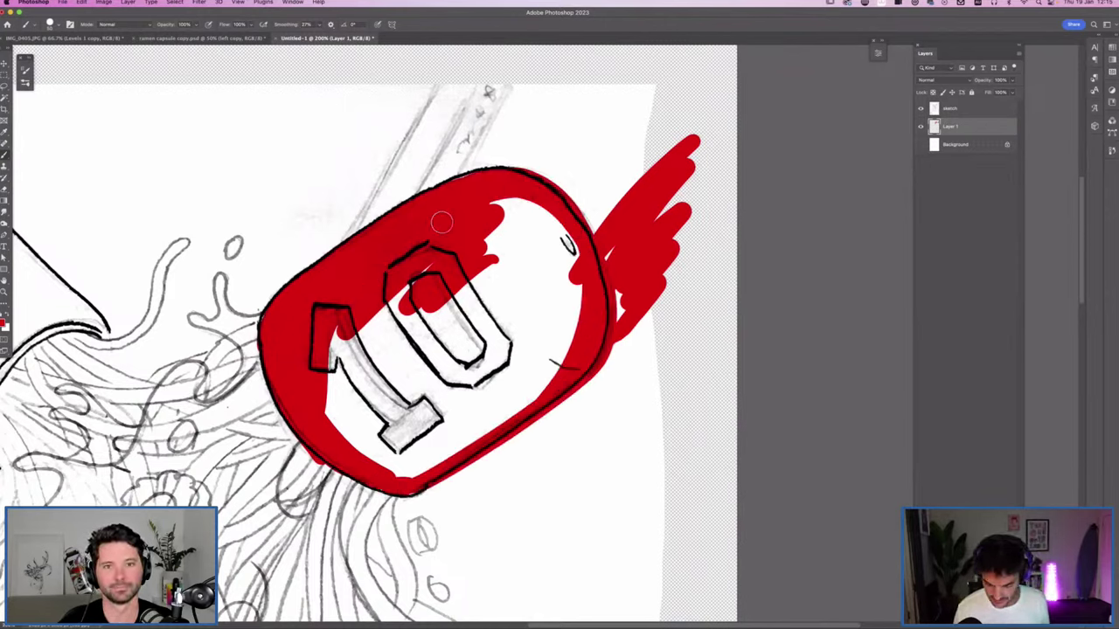
key(super+minus)
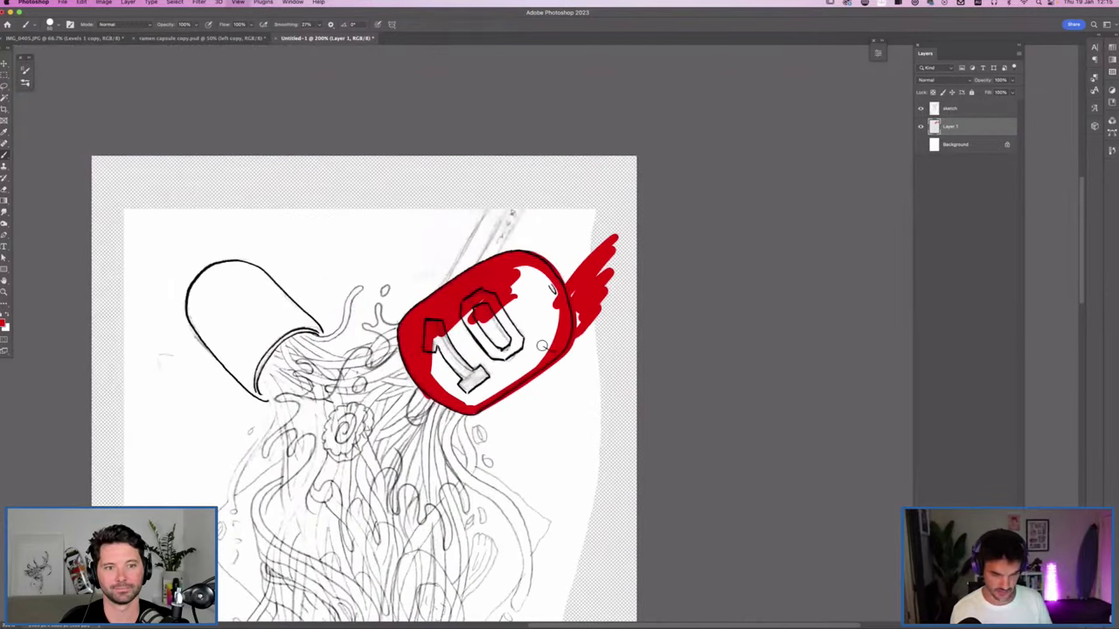
key(l)
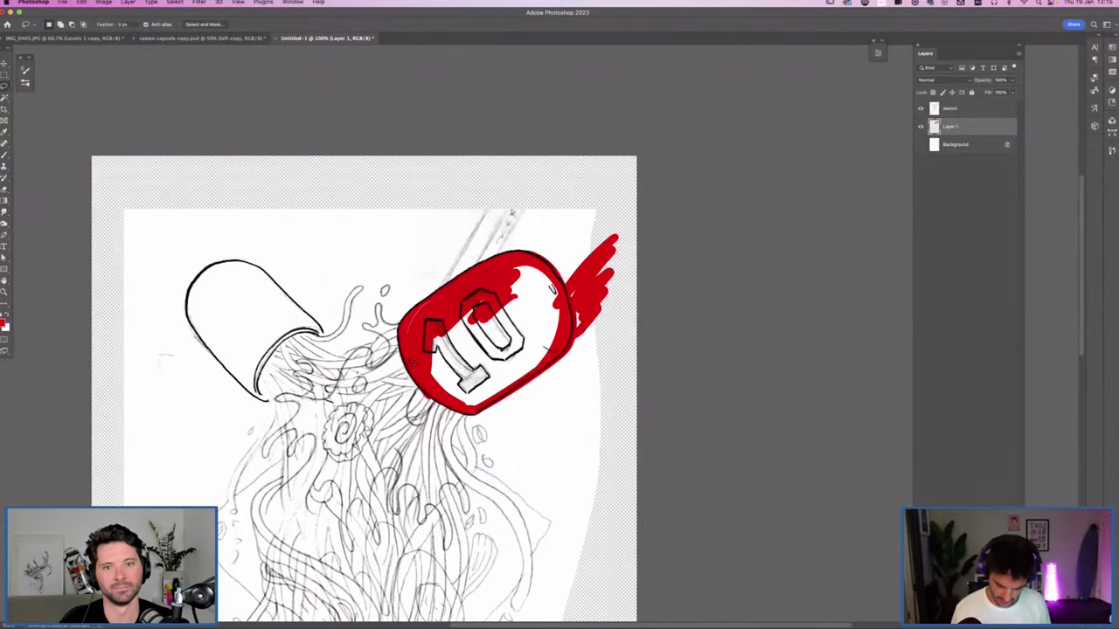
mouse_move(522, 387)
mouse_down()
mouse_move(562, 327)
mouse_move(430, 301)
mouse_up()
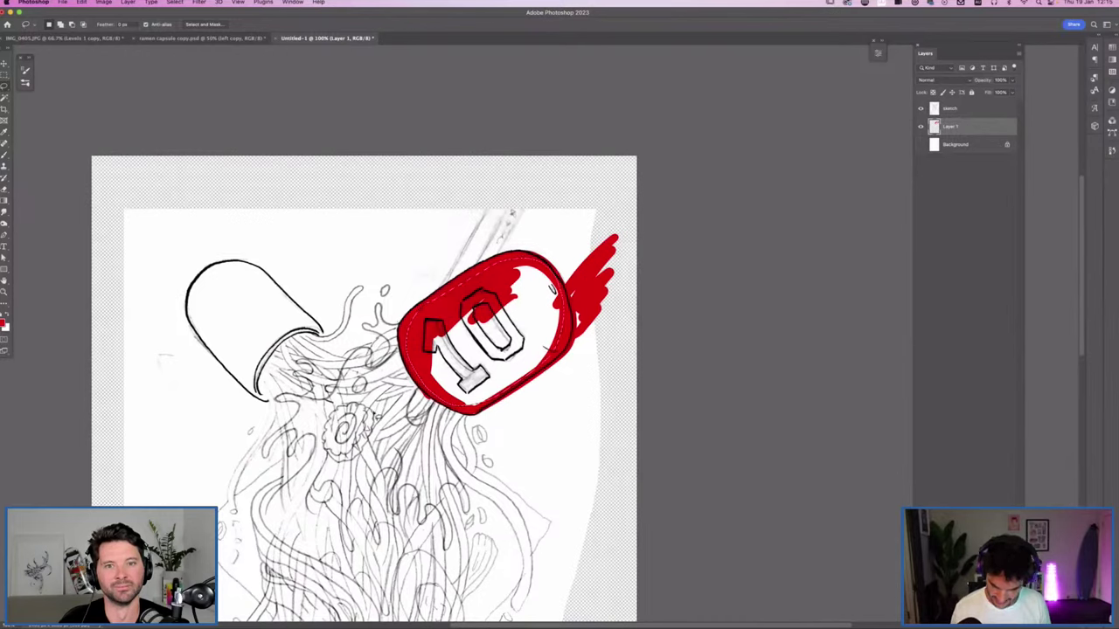
key(alt+BackSpace)
key(super+d)
key(b)
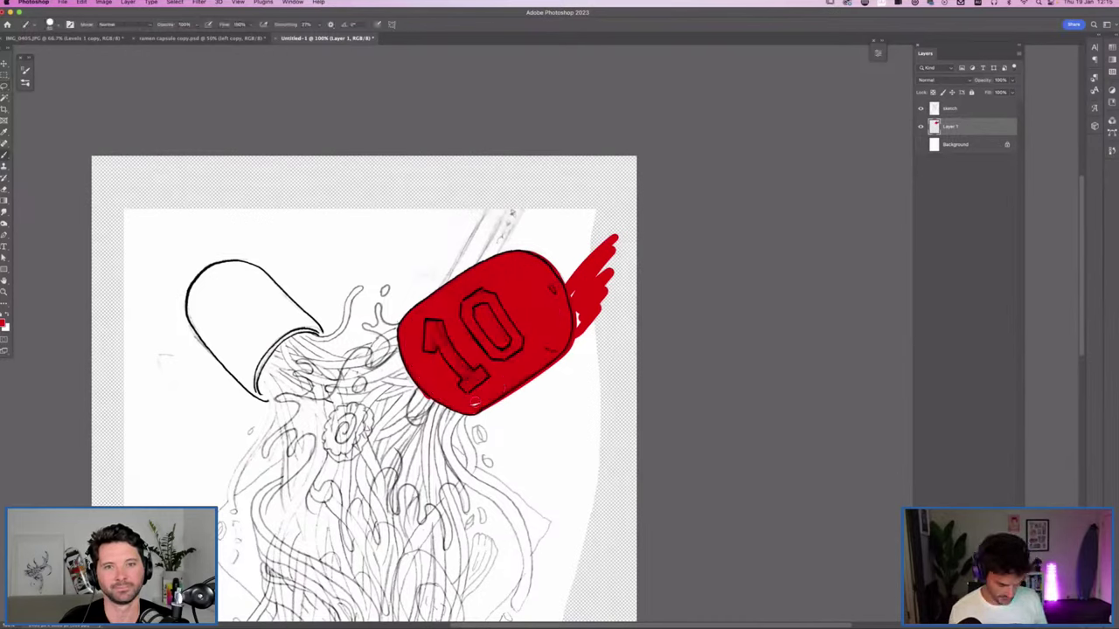
Step: Brush red along the outline of the empty capsule half and roughly colour in part of its interior
mouse_move(317, 329)
mouse_down()
mouse_move(241, 384)
mouse_move(190, 319)
mouse_move(249, 262)
mouse_move(316, 327)
mouse_move(209, 270)
mouse_move(198, 325)
mouse_move(207, 343)
mouse_up()
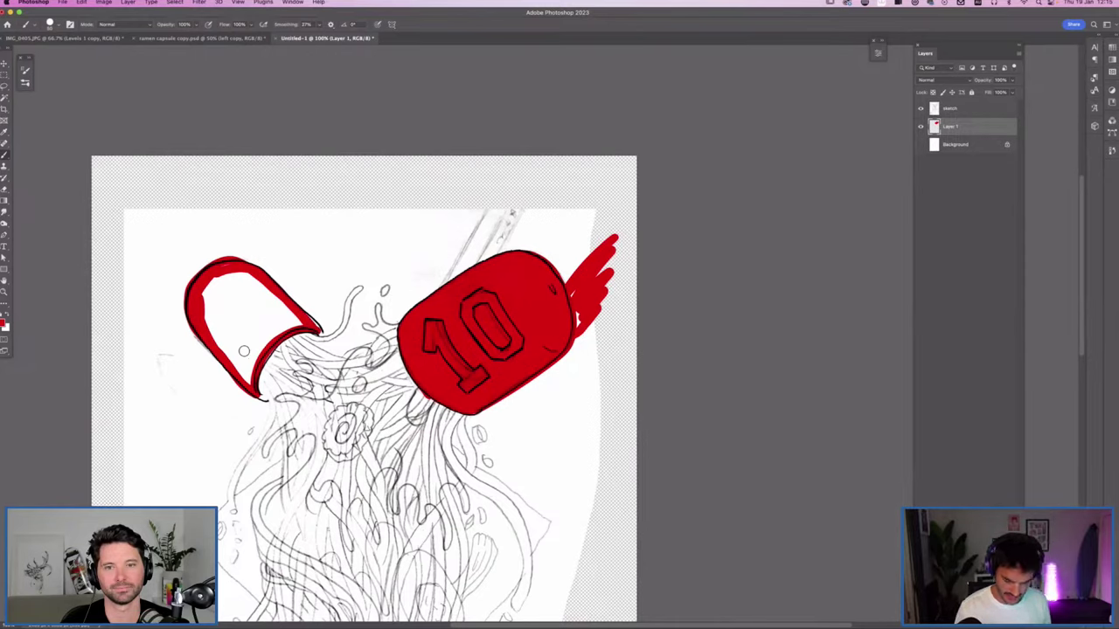
mouse_move(252, 379)
mouse_down()
mouse_move(229, 308)
mouse_move(234, 367)
mouse_up()
drag(203, 309, 219, 345)
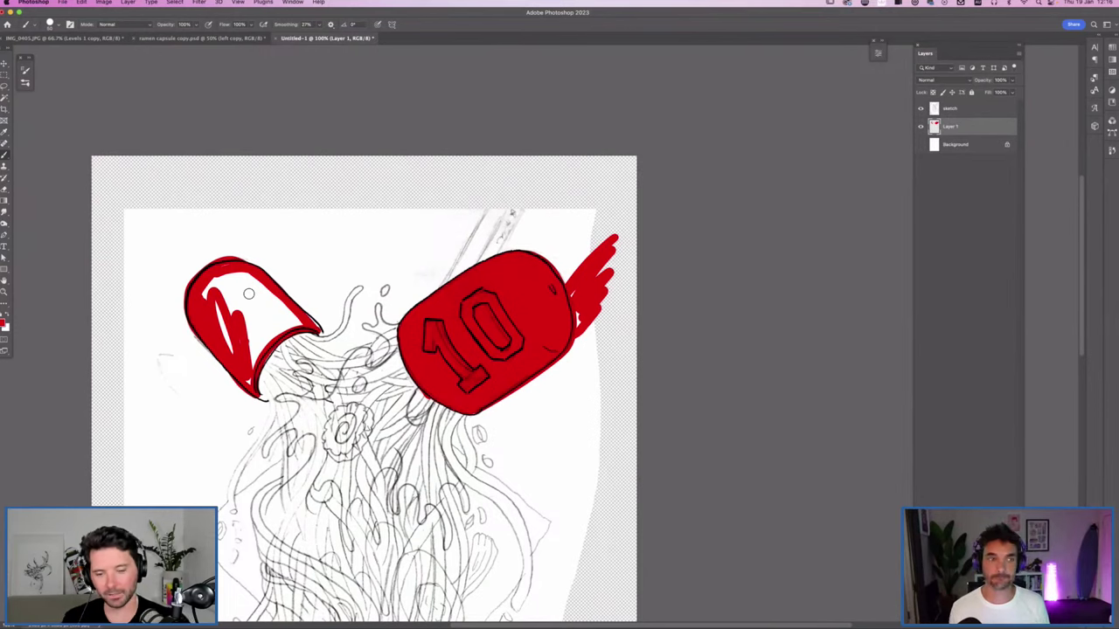
Step: Make the white Background layer visible
key(super+minus)
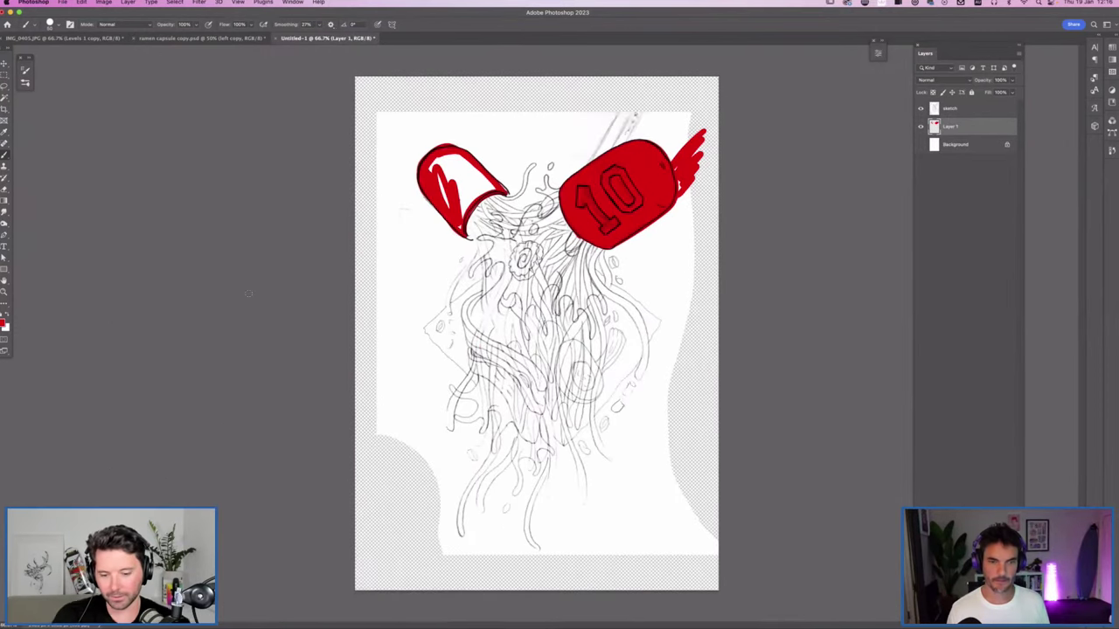
click(919, 145)
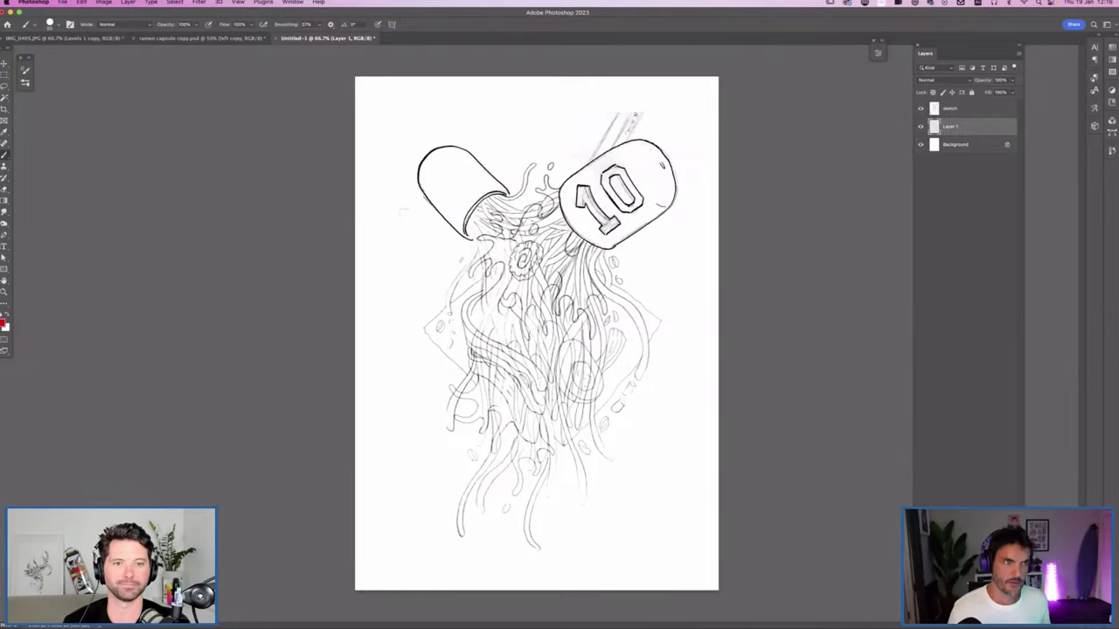
Step: Switch to ramen capsule copy.psd and compare its sketch with and without the paper texture layer
click(200, 39)
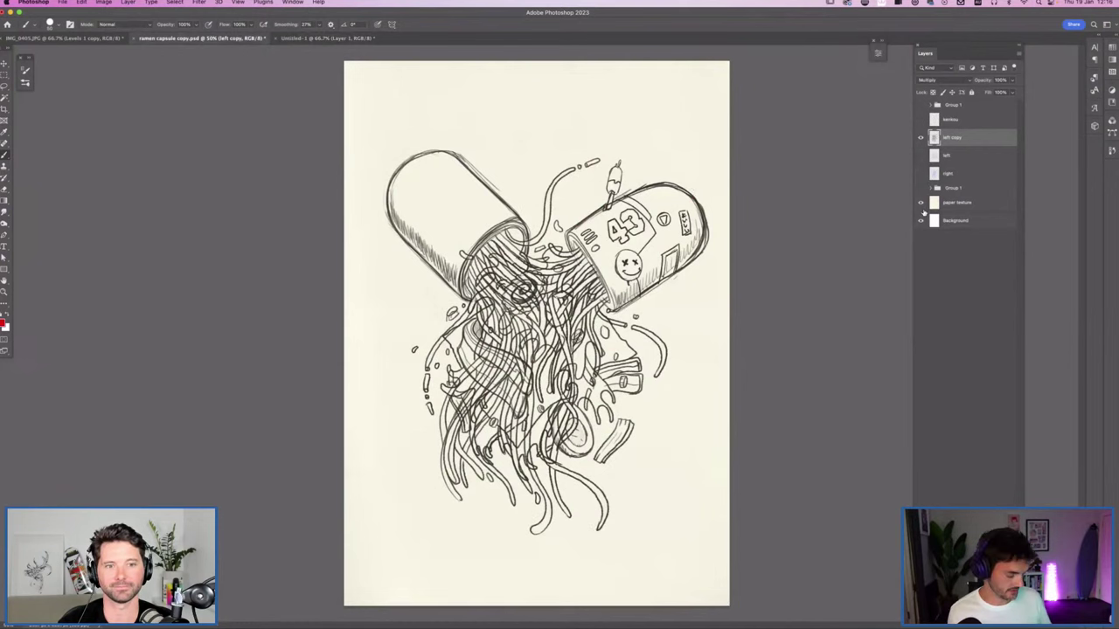
key(super+equal)
key(super+equal)
key(super+equal)
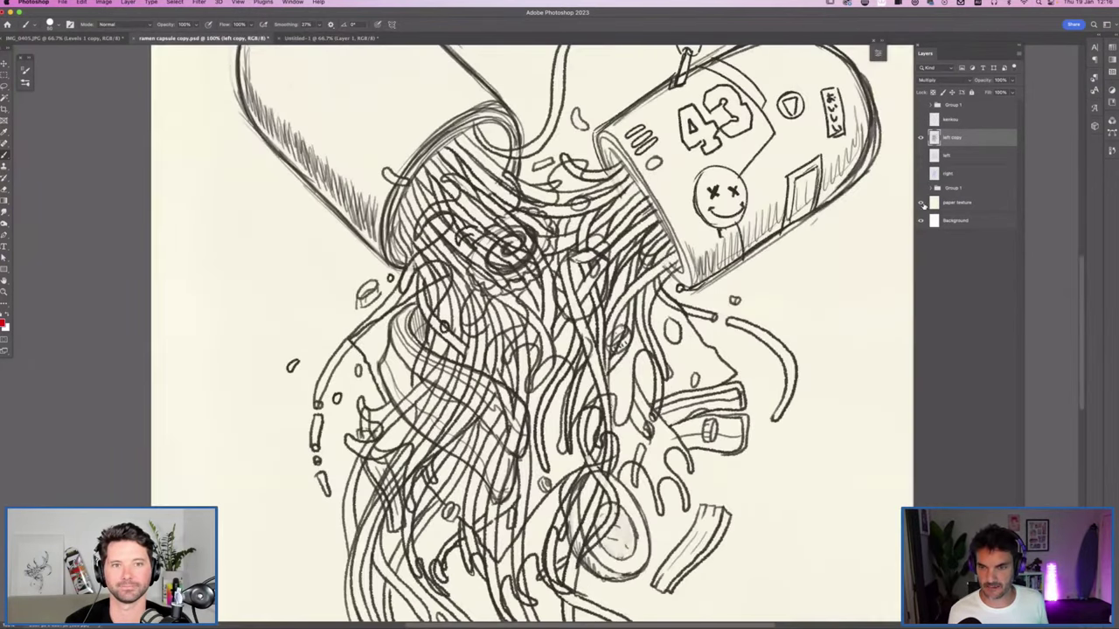
click(920, 203)
click(921, 202)
click(921, 203)
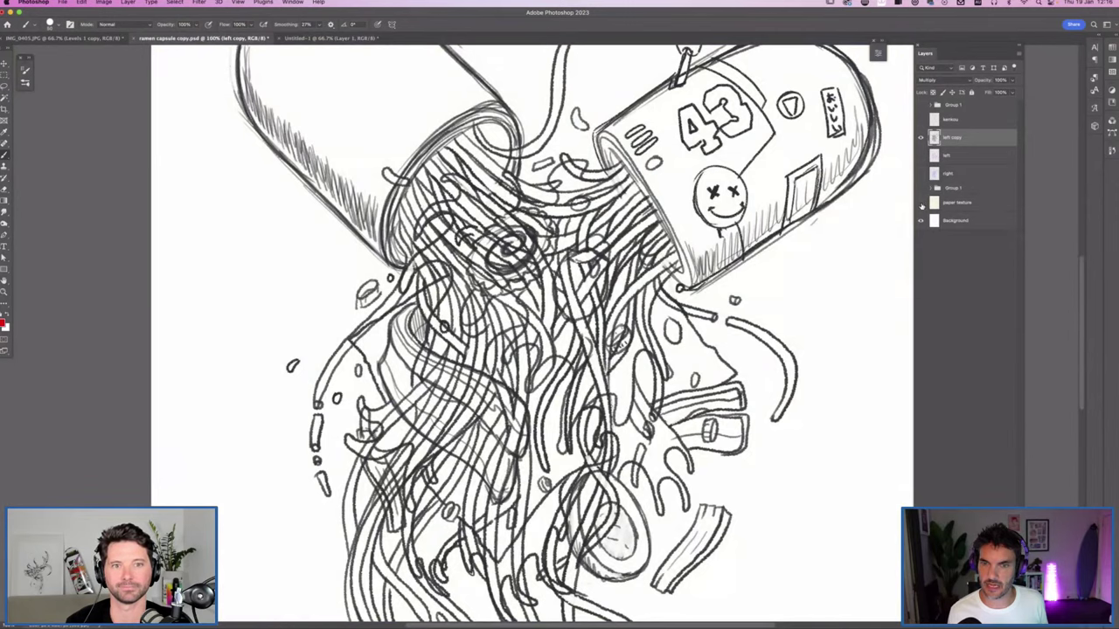
click(920, 202)
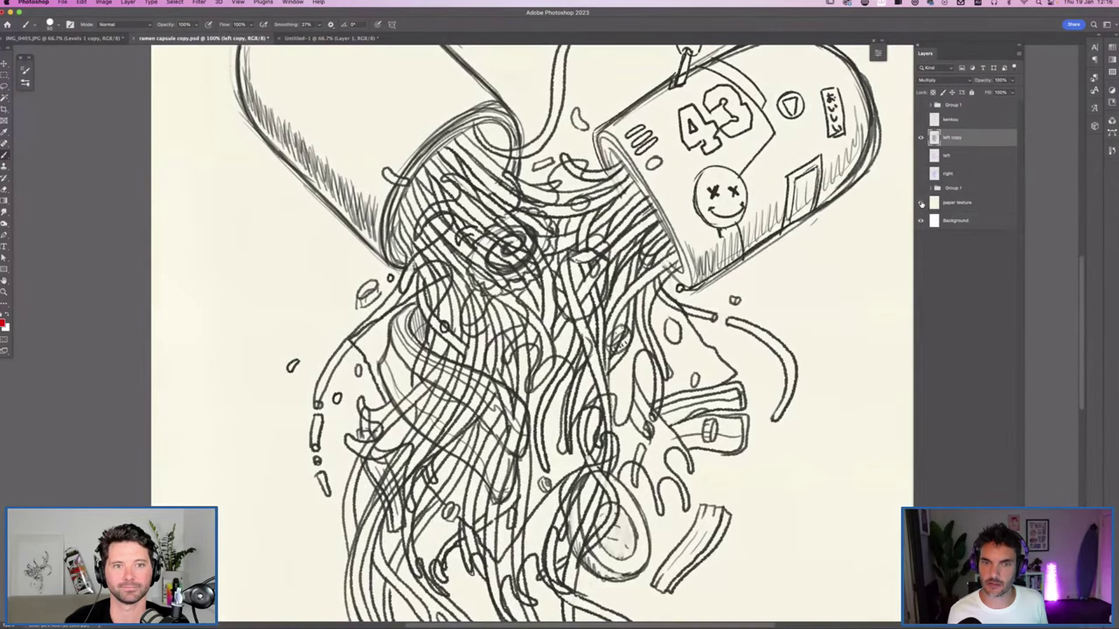
Step: Return to the Untitled-1 document and change the foreground colour to bright blue
click(327, 39)
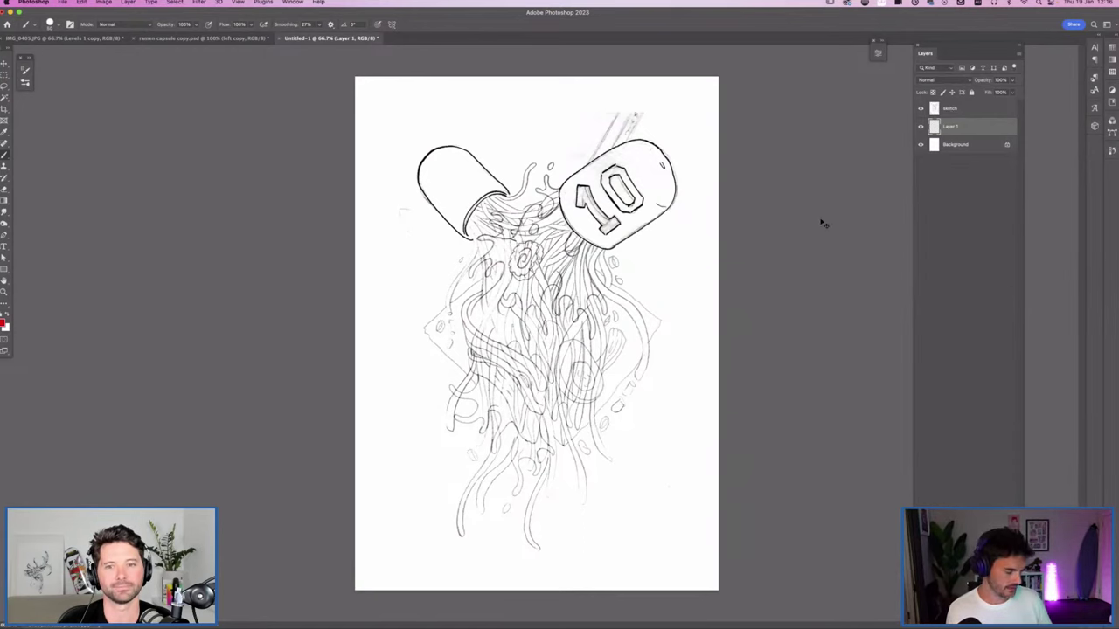
key(super+1)
key(super+equal)
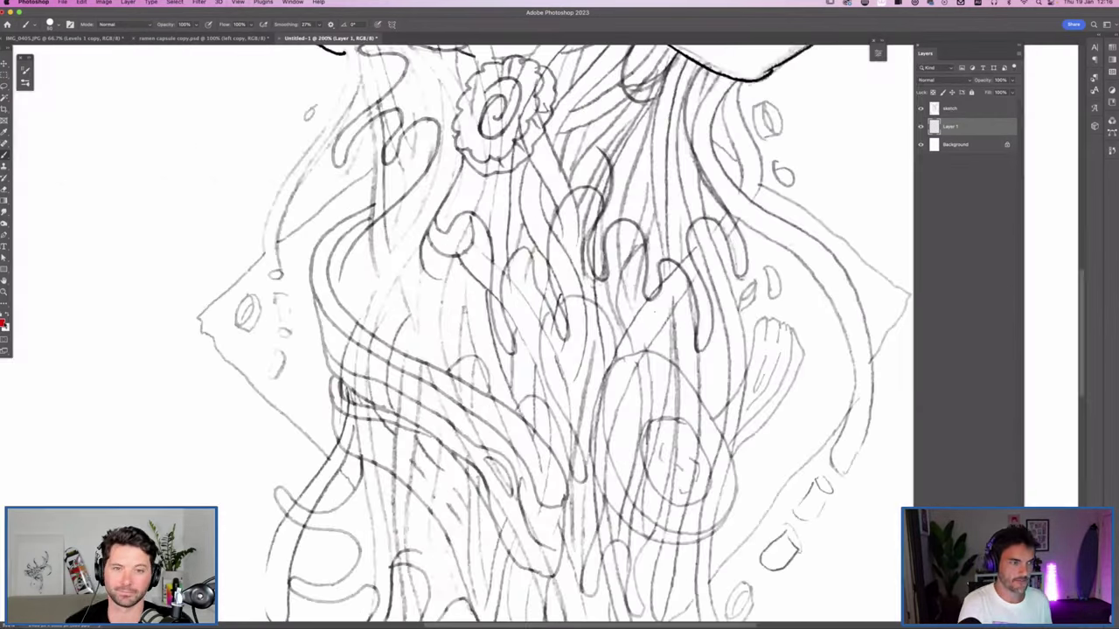
click(3, 324)
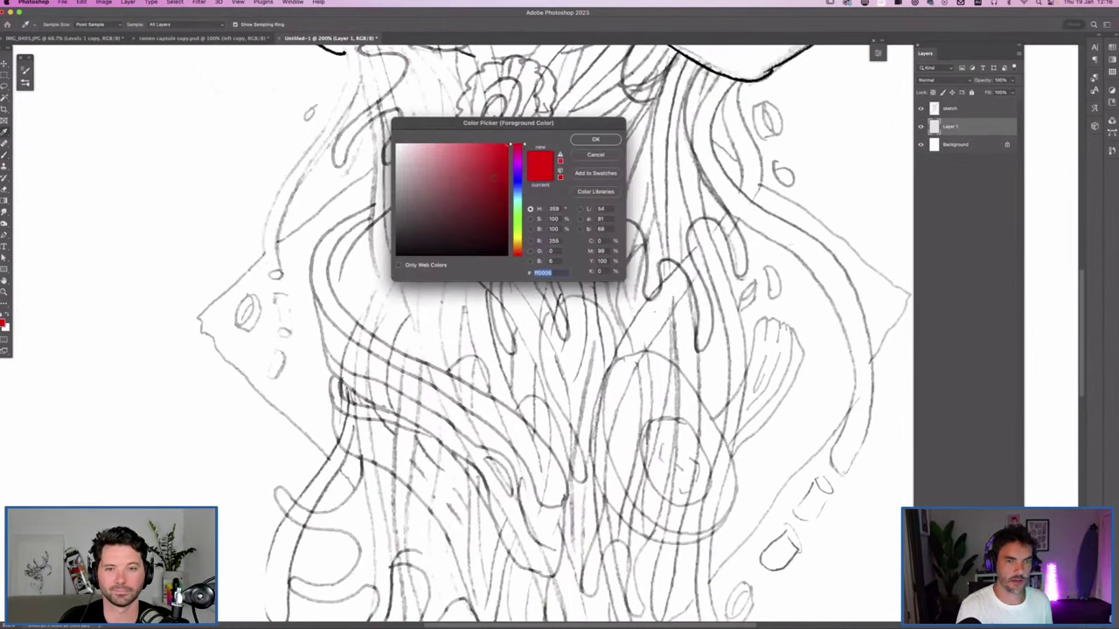
click(516, 187)
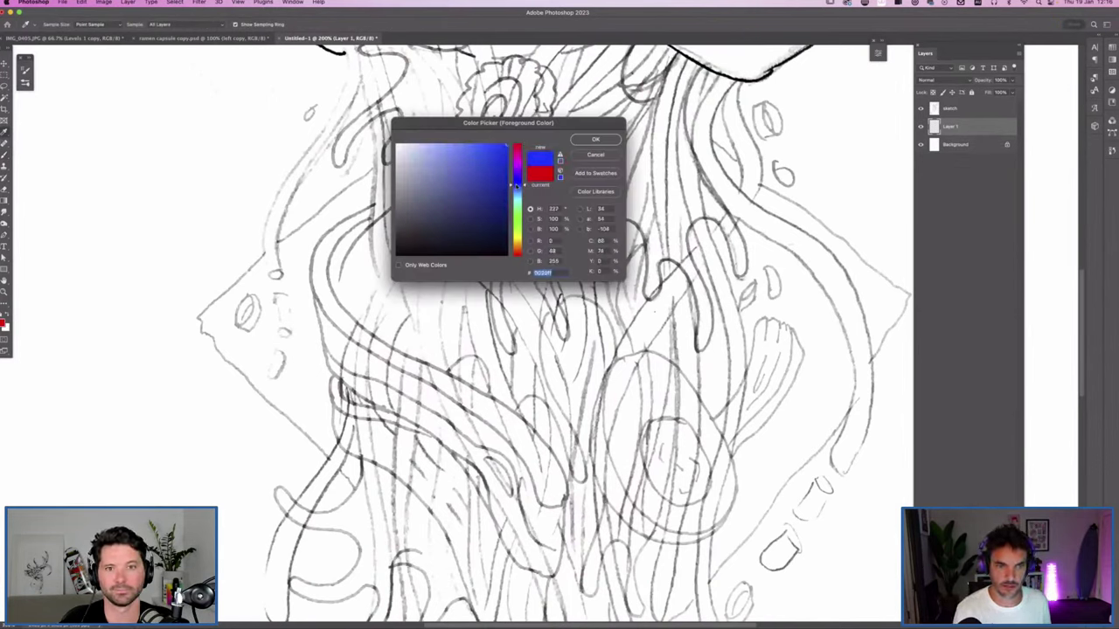
click(595, 139)
Step: Paint a solid blue patch on Layer 1 across the lower right edge of the numbered capsule
scroll(464, 395, up, 3)
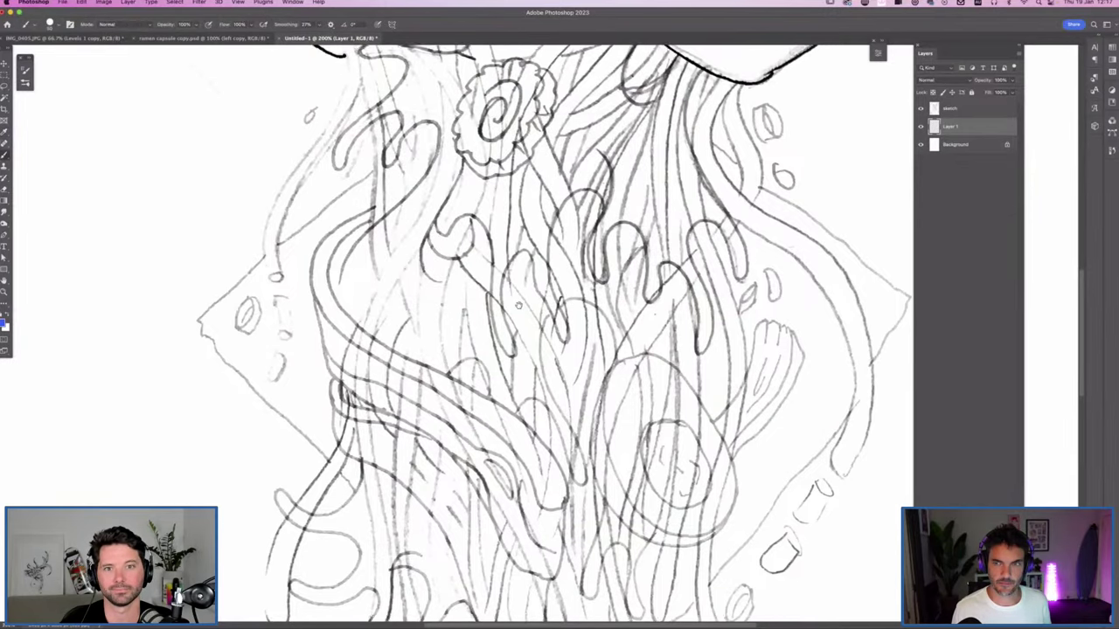
scroll(464, 395, up, 5)
mouse_move(636, 208)
mouse_down()
mouse_move(630, 339)
mouse_move(637, 313)
mouse_move(645, 328)
mouse_move(655, 209)
mouse_move(668, 325)
mouse_move(678, 329)
mouse_move(678, 308)
mouse_move(683, 321)
mouse_move(685, 303)
mouse_move(649, 289)
mouse_move(638, 303)
mouse_move(616, 258)
mouse_move(619, 337)
mouse_up()
Step: Colorize the sketch layer yellow-orange with Hue/Saturation, using saturation 100 and a slightly reduced lightness
click(957, 110)
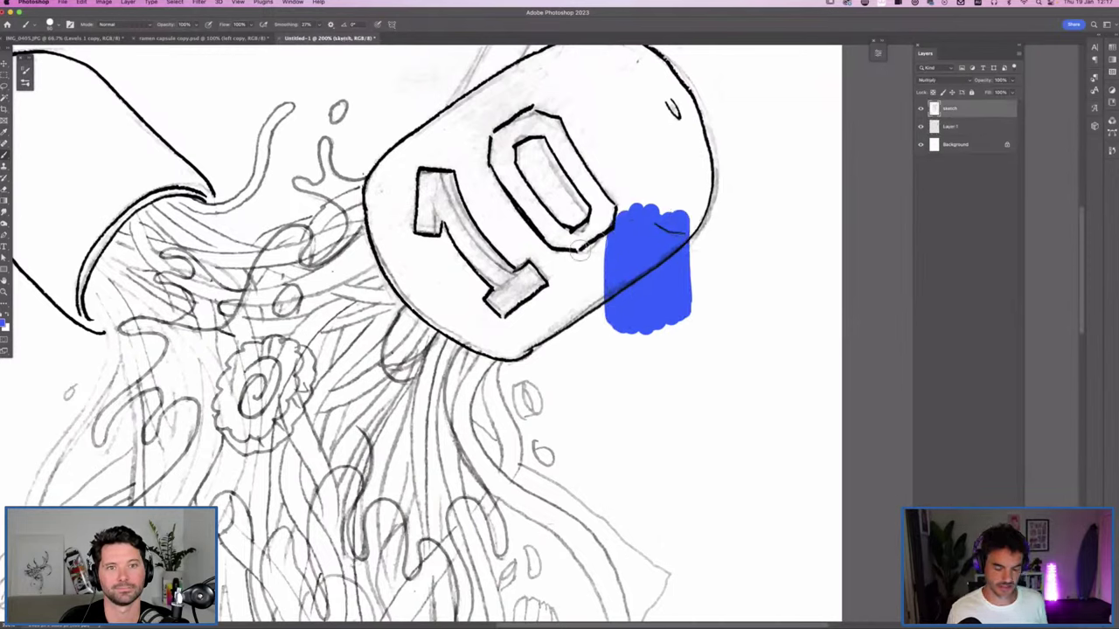
key(super+u)
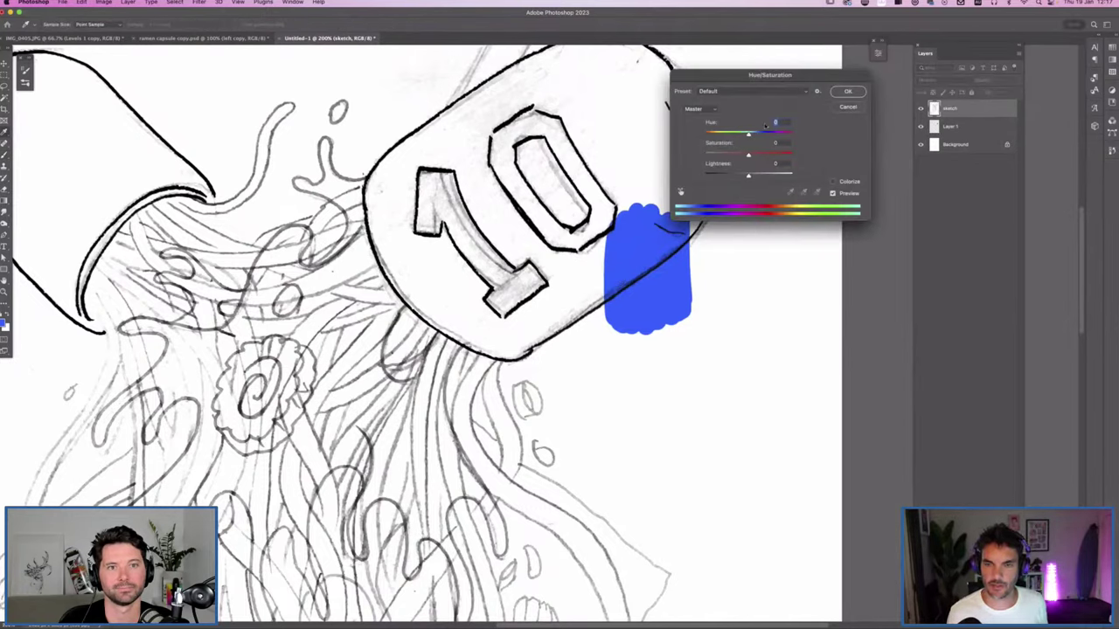
click(833, 182)
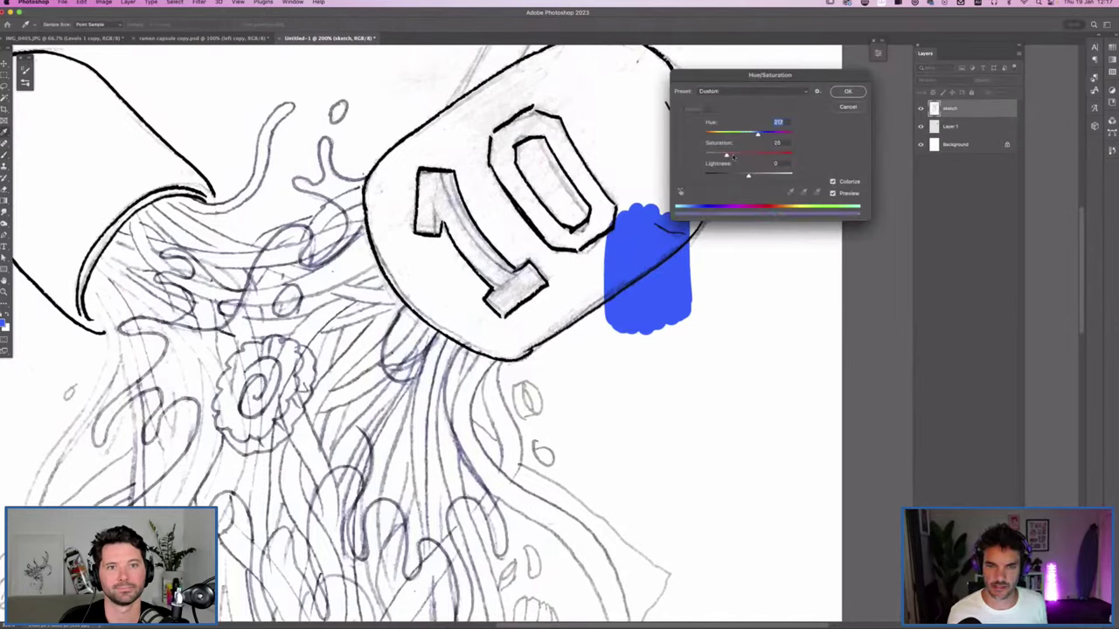
drag(733, 155, 812, 154)
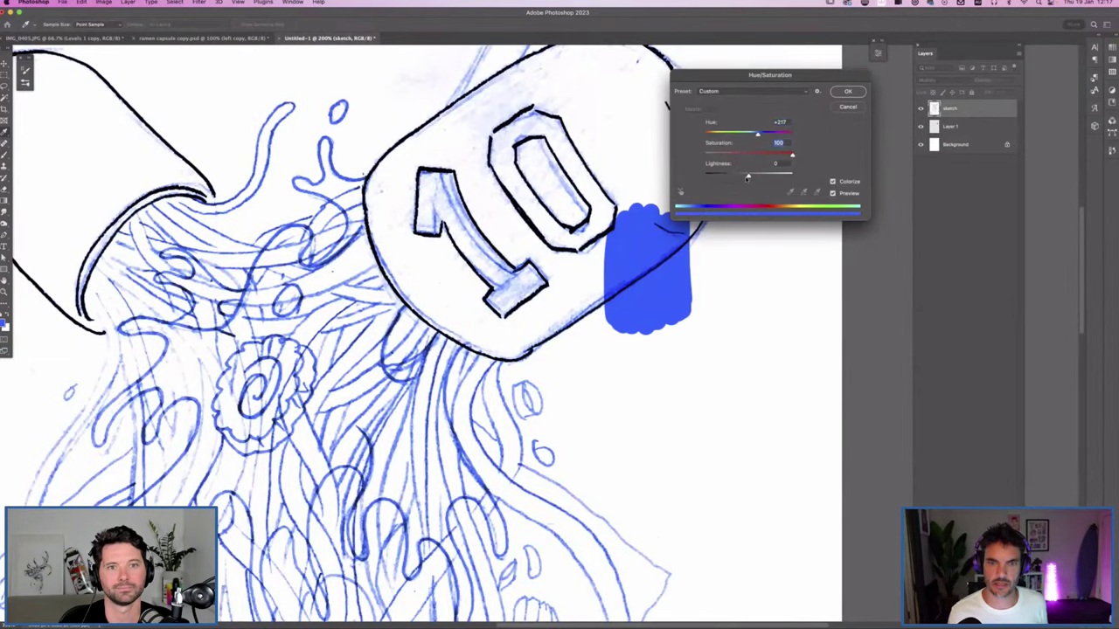
drag(747, 177, 739, 176)
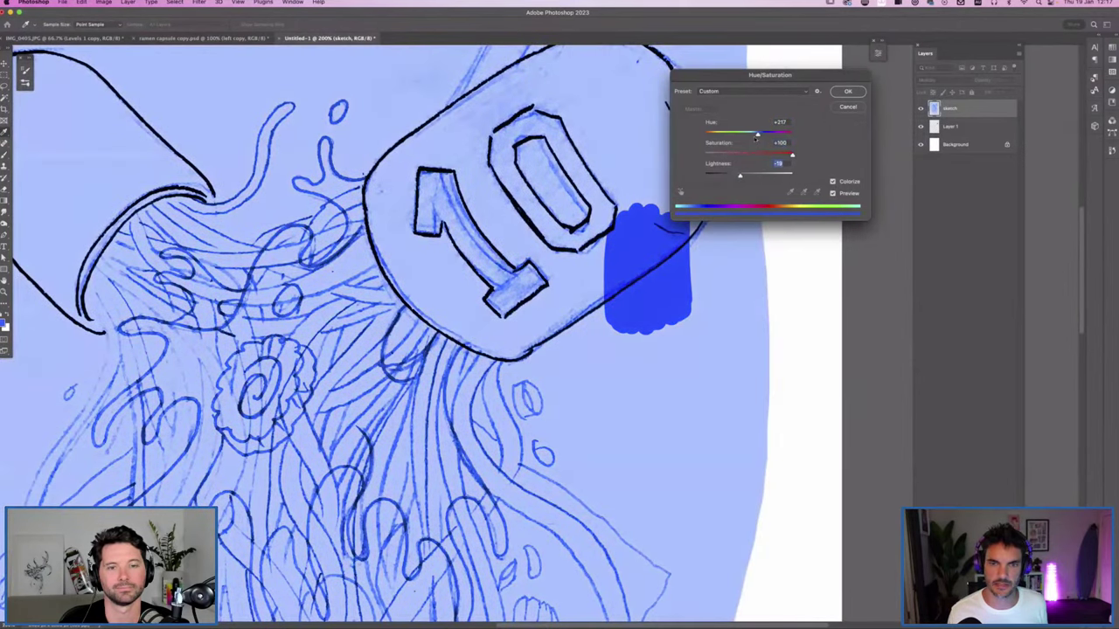
drag(757, 136, 715, 134)
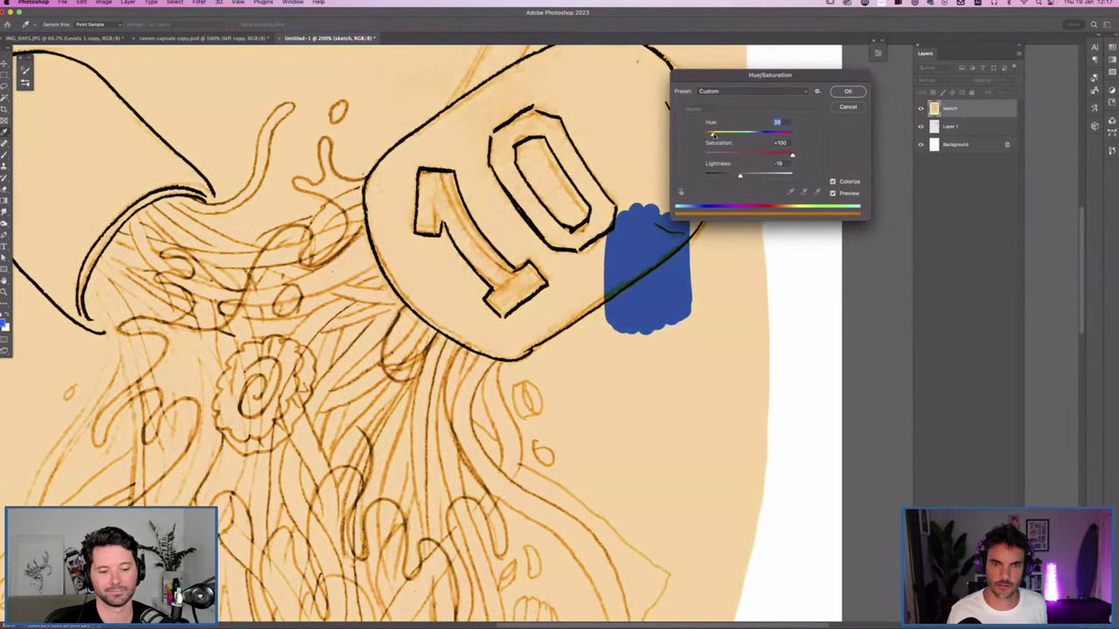
click(847, 92)
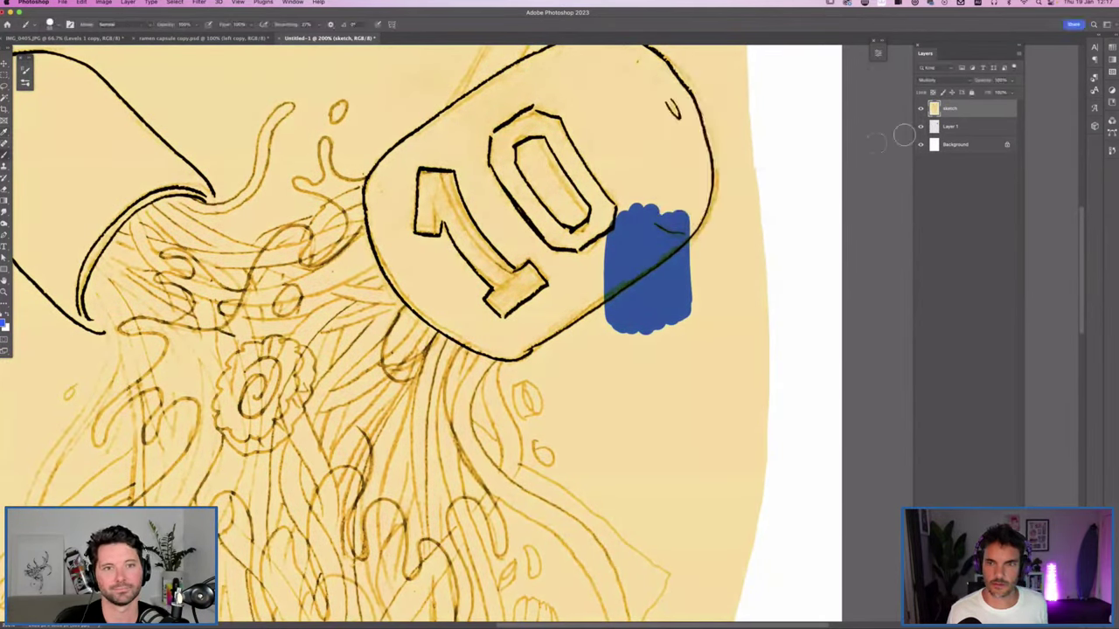
Step: On Layer 1, paint a blue patch across the tinted sketch's right edge, extending onto the white background
click(959, 128)
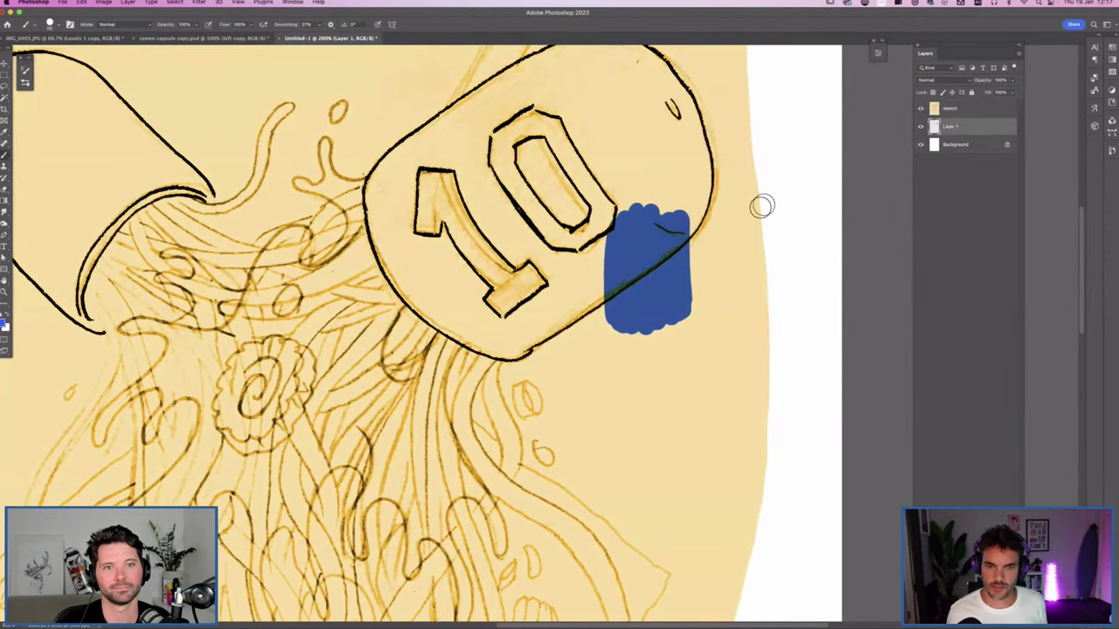
mouse_move(784, 196)
mouse_down()
mouse_move(730, 234)
mouse_move(729, 252)
mouse_move(788, 221)
mouse_move(737, 291)
mouse_move(783, 278)
mouse_move(786, 288)
mouse_move(765, 325)
mouse_up()
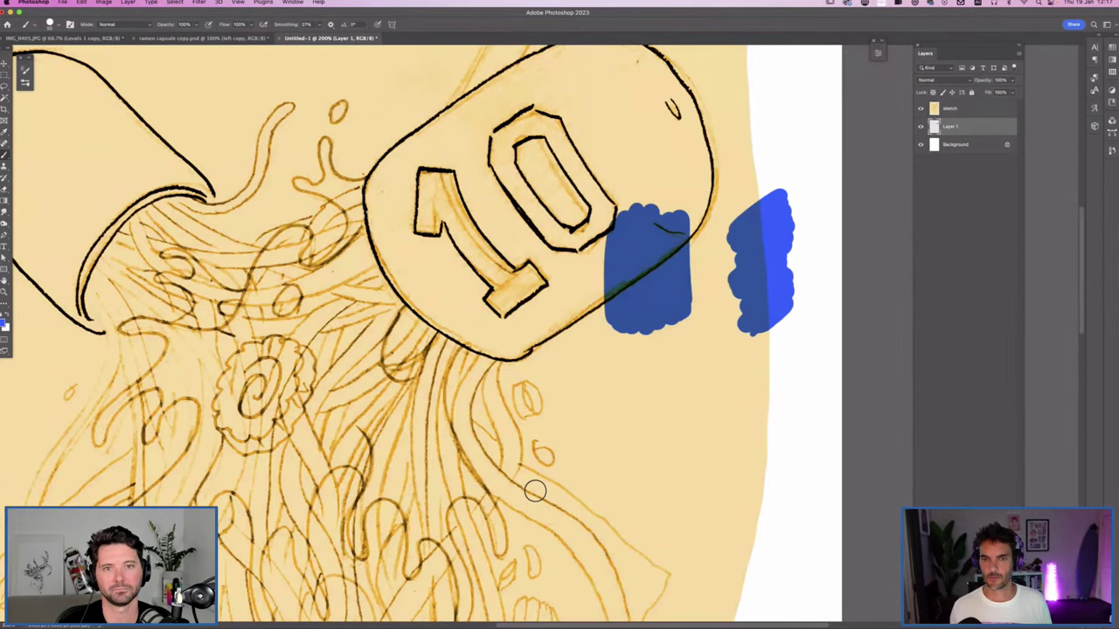
key(super+plus)
key(super+plus)
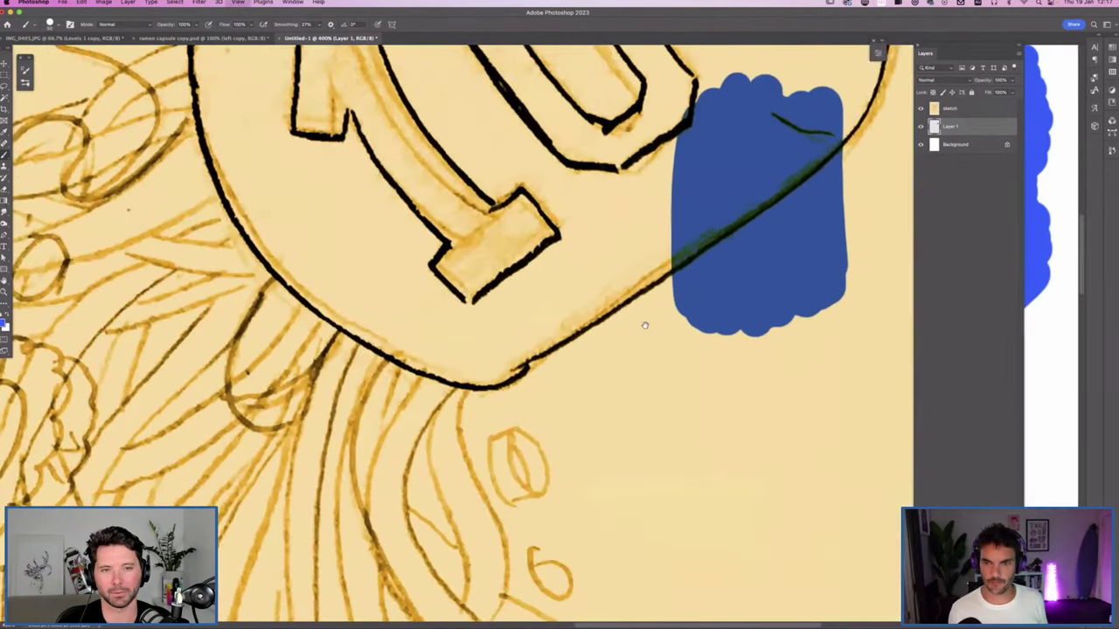
Step: Examine how the blue patches blend beneath the yellow-tinted sketch and over the white background, up close and across the whole page
drag(645, 325, 514, 397)
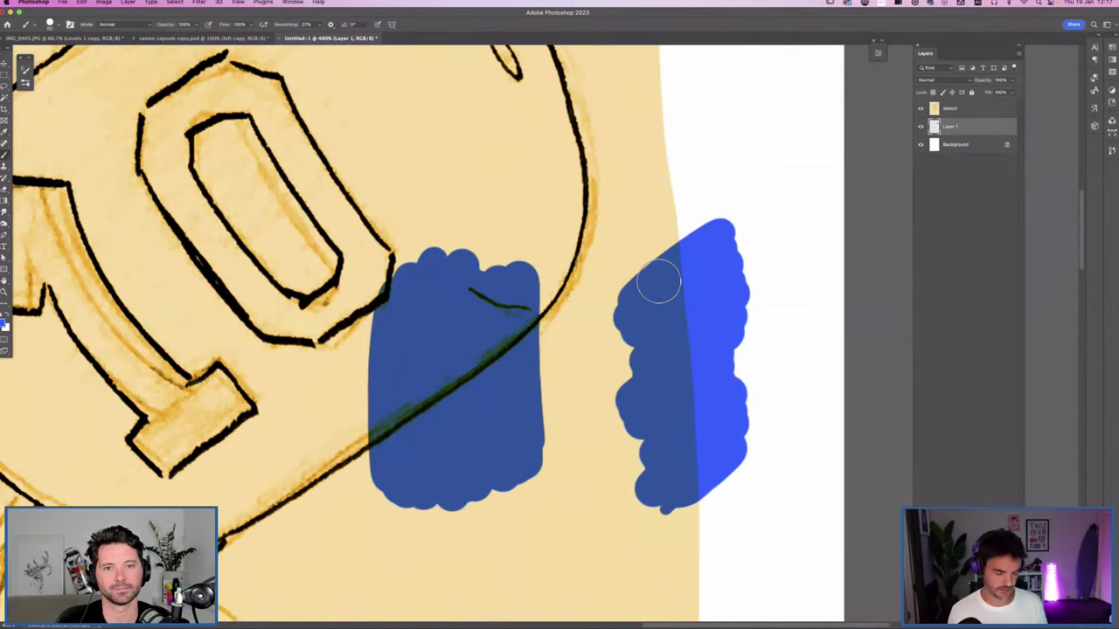
key(super+minus)
drag(632, 327, 618, 360)
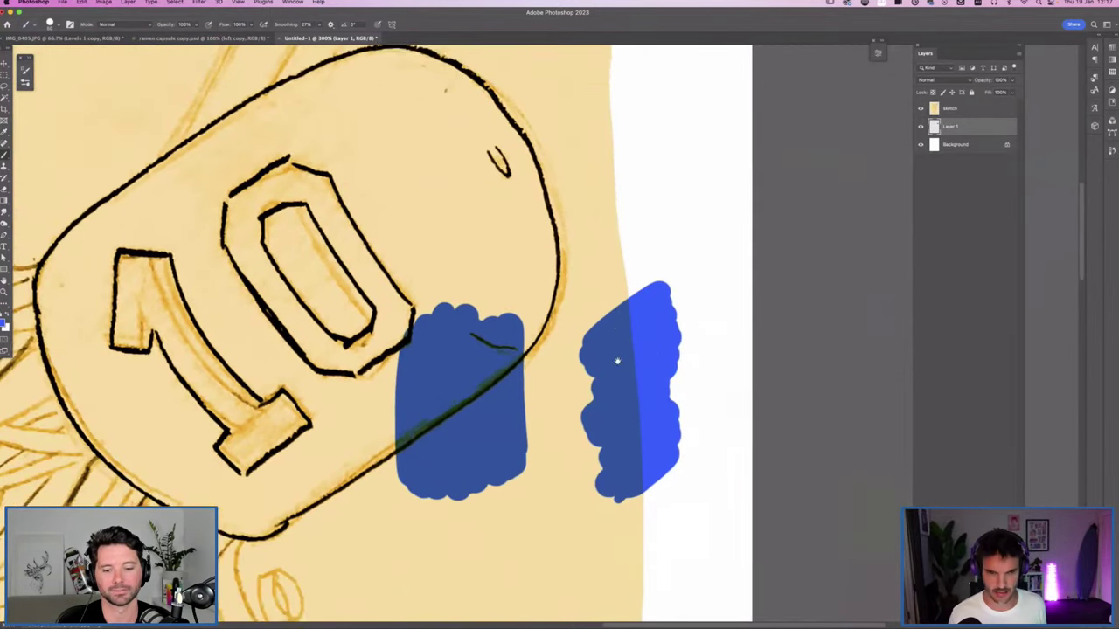
scroll(617, 361, up, 2)
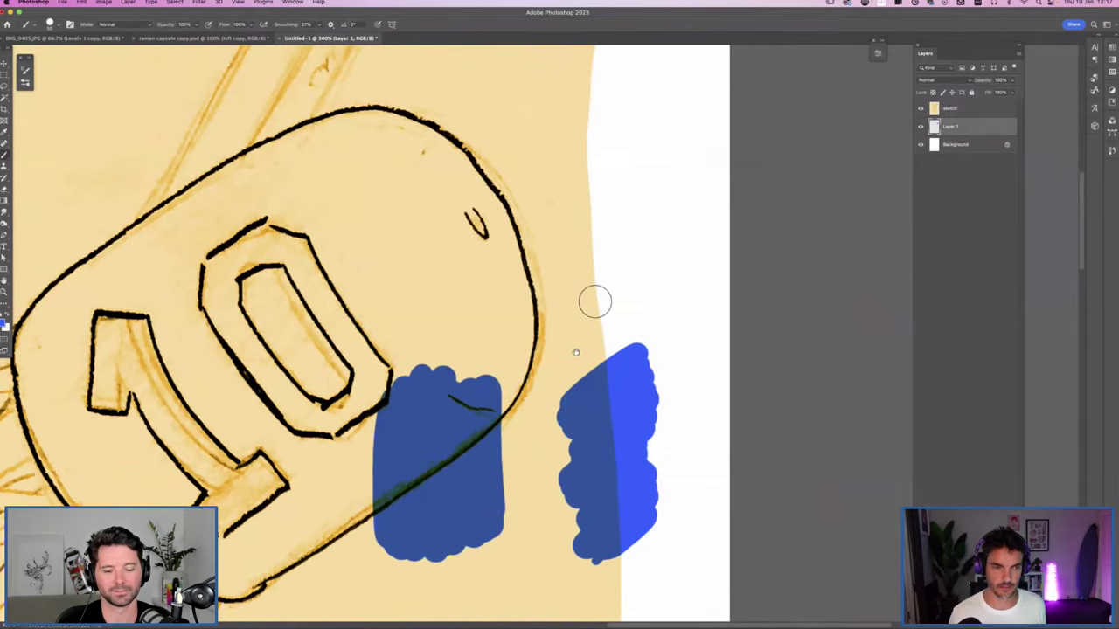
scroll(667, 324, left, 3)
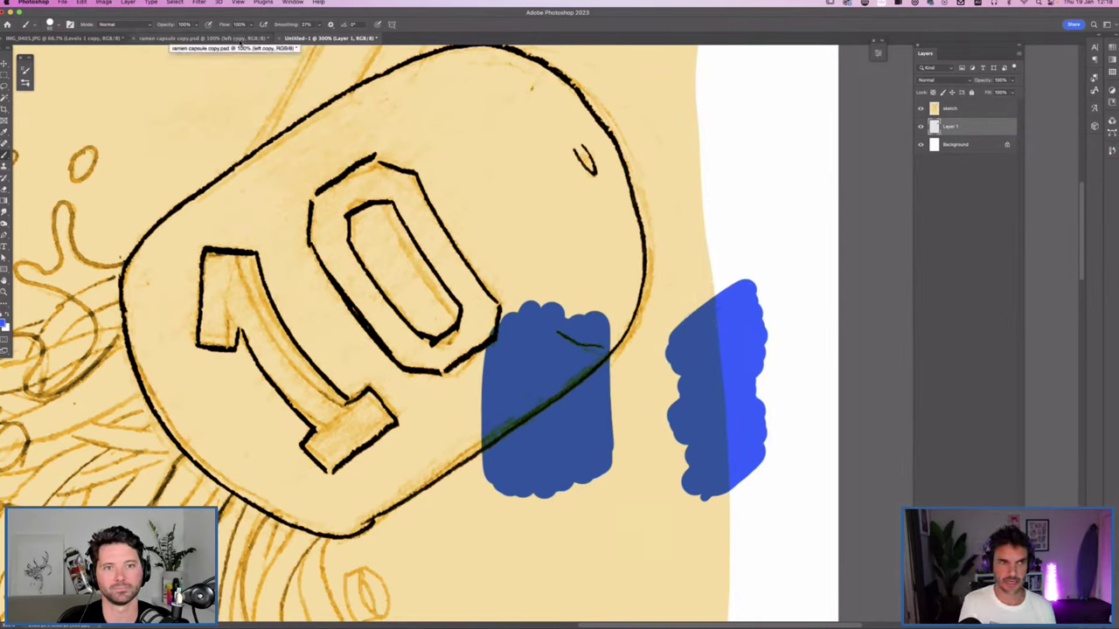
key(super+minus)
key(super+minus)
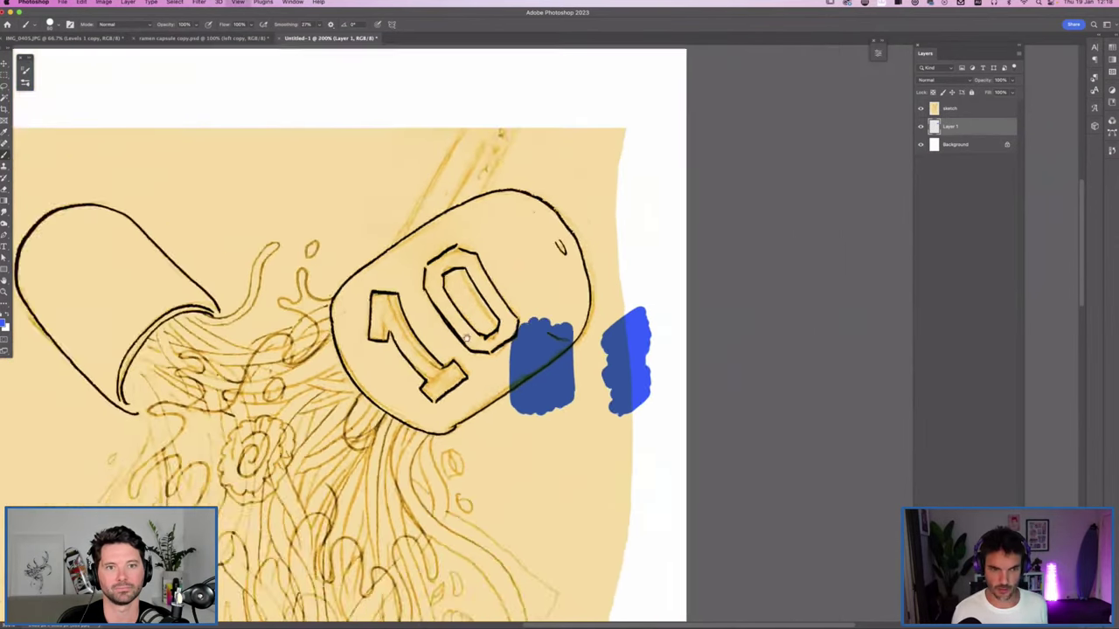
drag(600, 243, 743, 116)
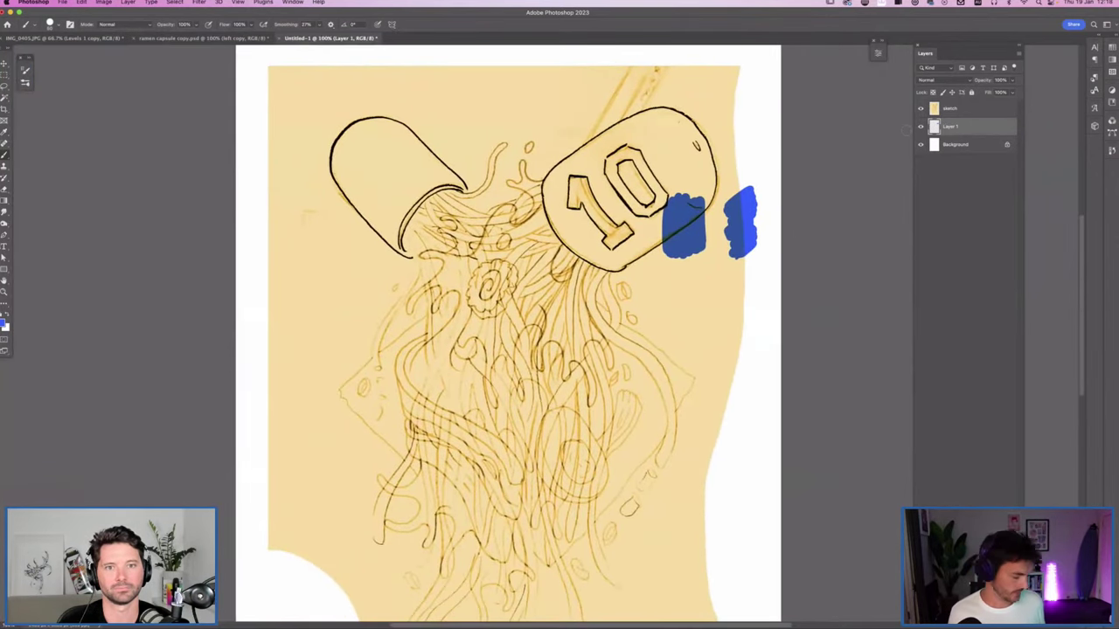
Step: Undo both blue paint patches and the yellow-orange Hue/Saturation tint on the sketch
key(super+z)
key(super+z)
key(super+z)
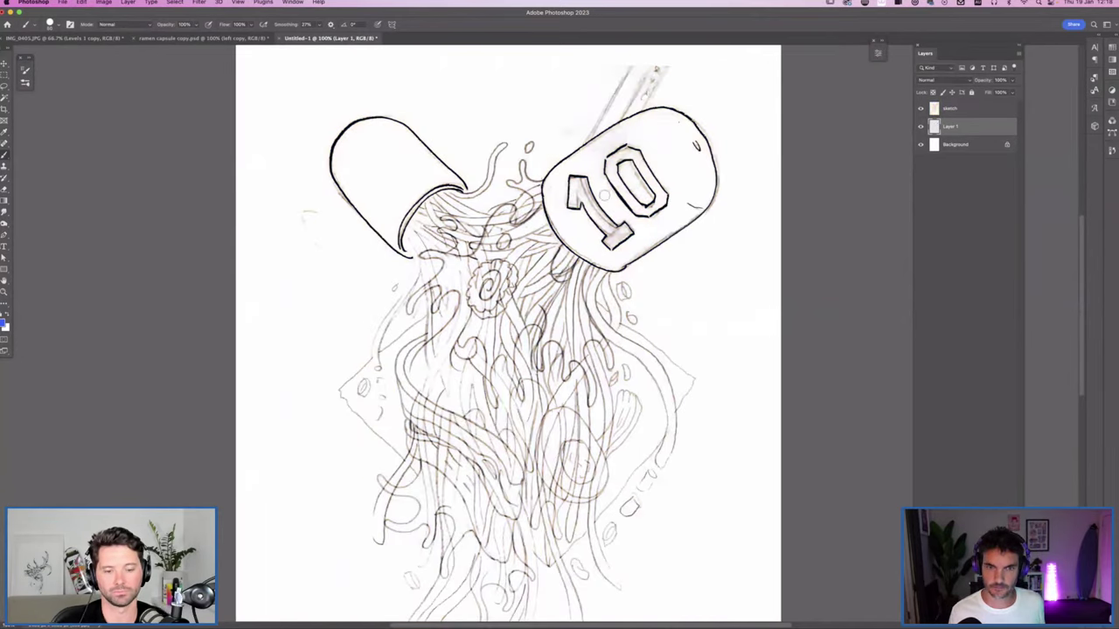
Step: Return to the ramen capsule copy.psd document and view the complete illustration
click(242, 40)
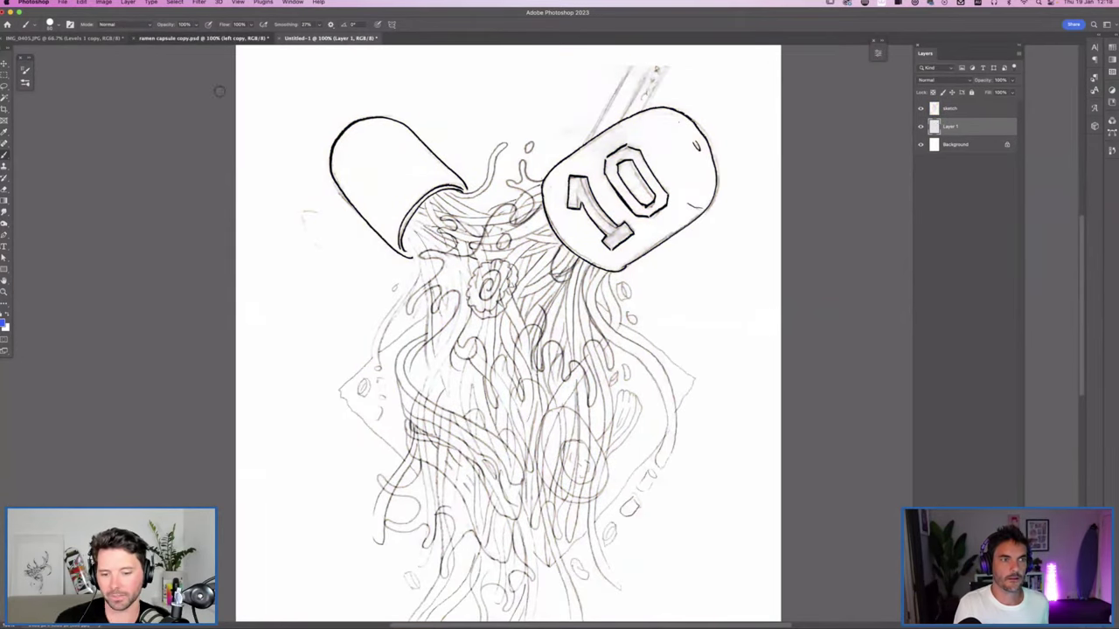
key(super+0)
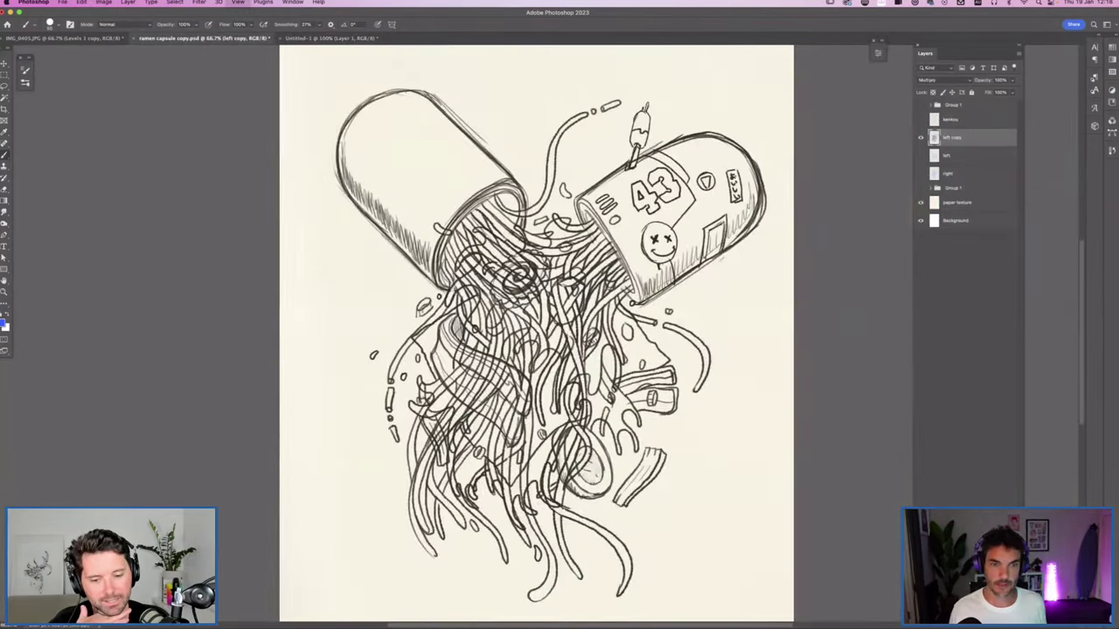
key(super+minus)
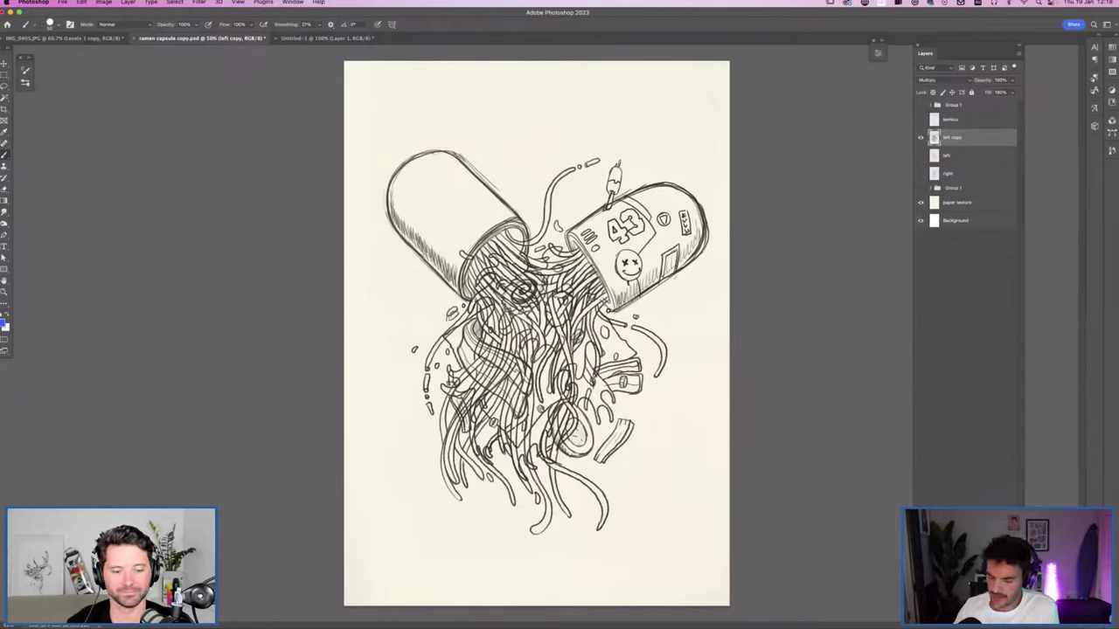
click(5, 201)
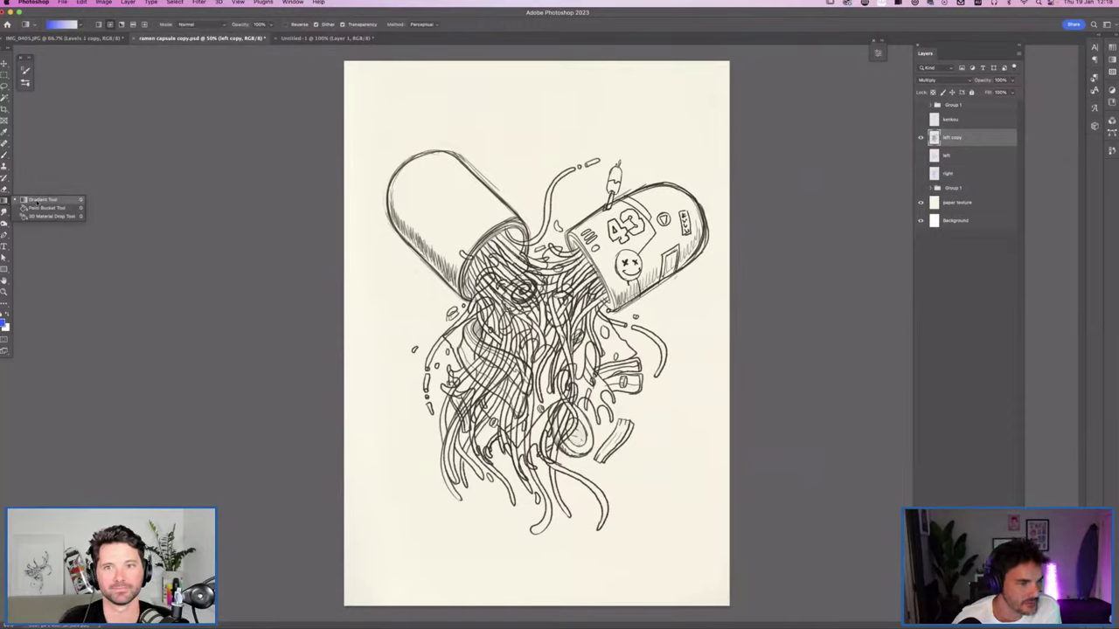
click(37, 201)
drag(5, 201, 5, 200)
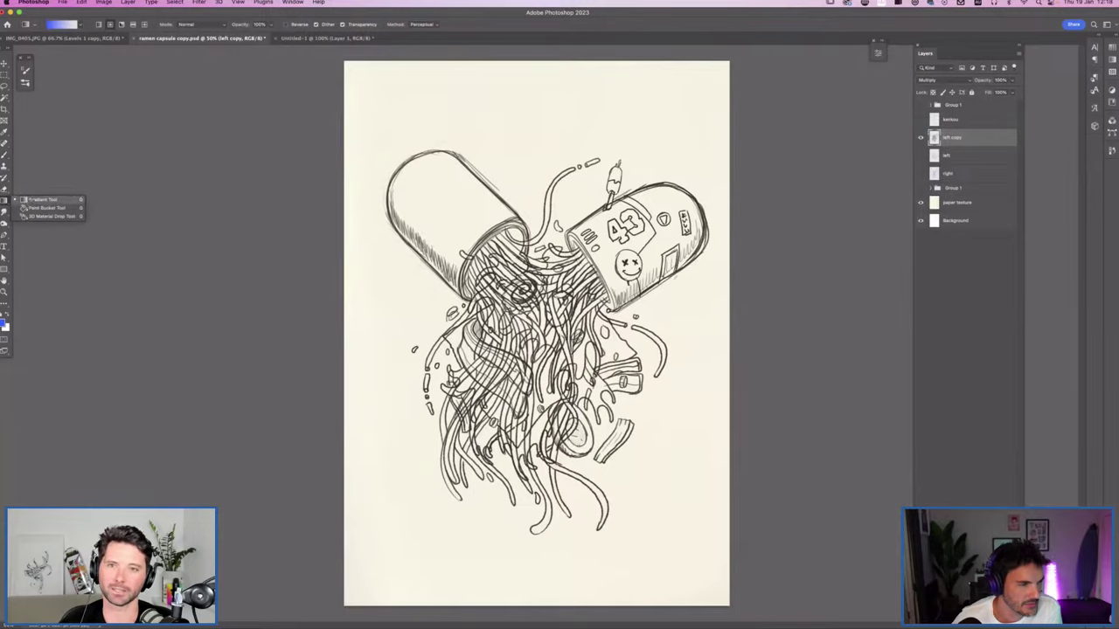
click(28, 200)
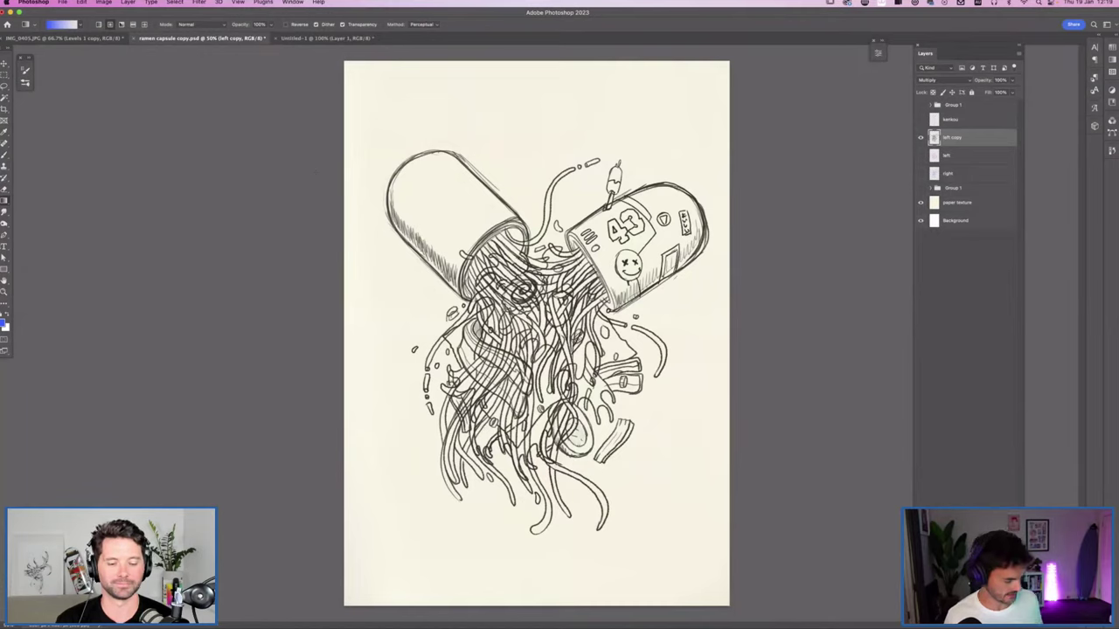
key(b)
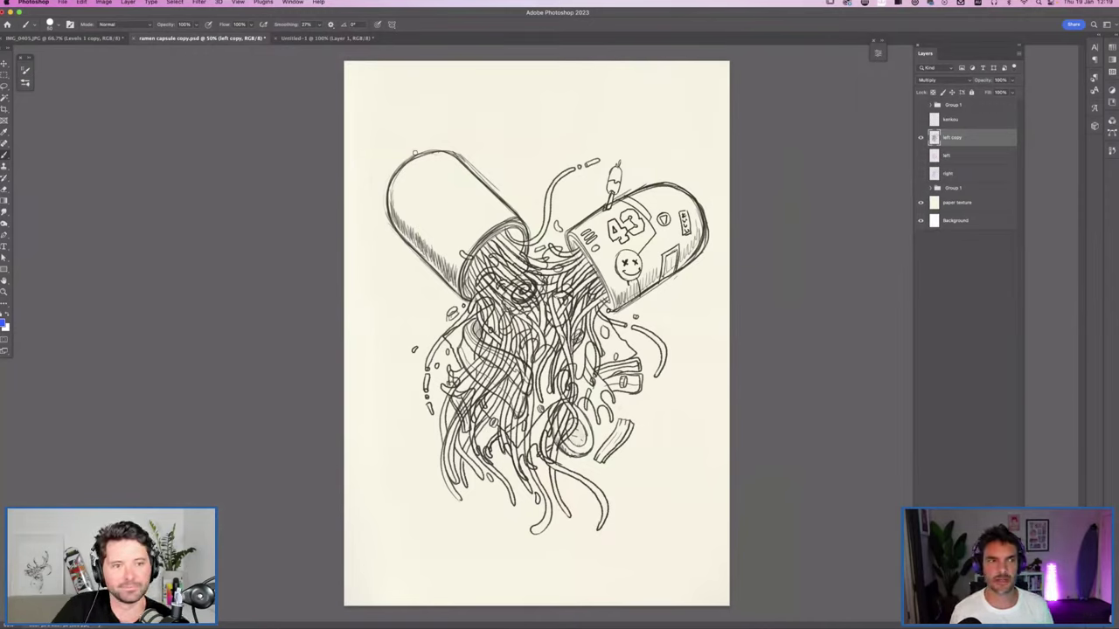
click(219, 3)
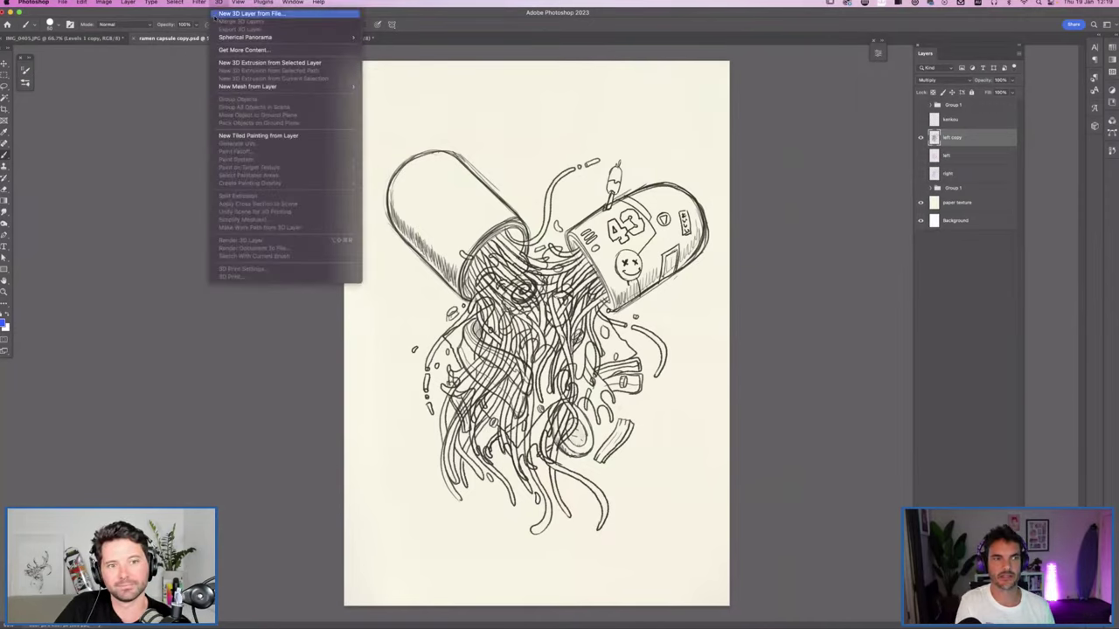
click(256, 411)
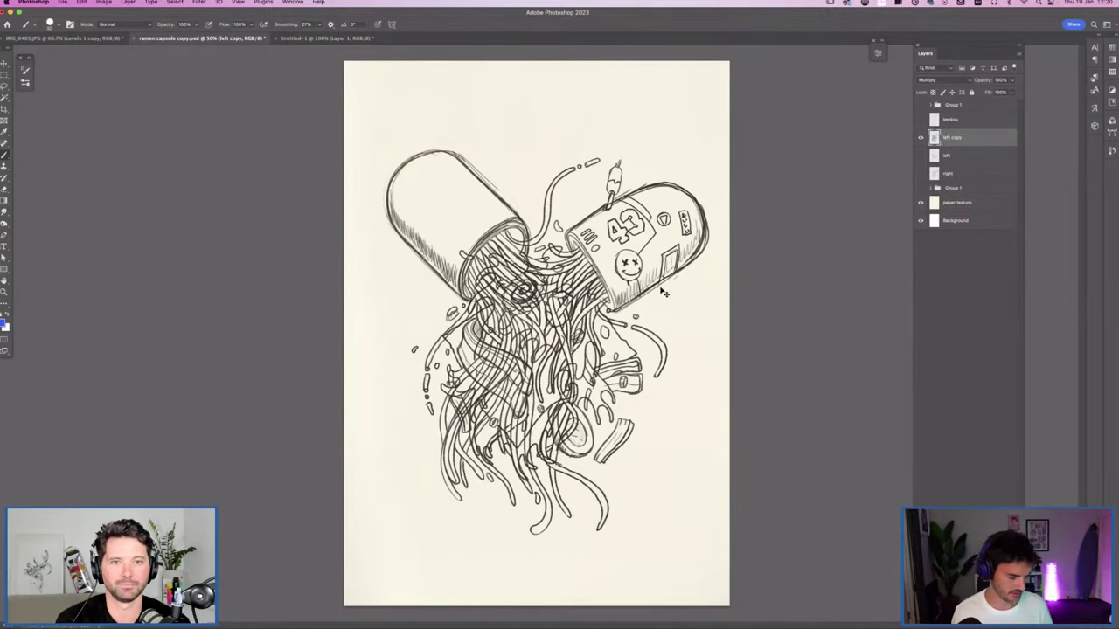
Step: Show the ramen capsule document in full-screen mode with the menu bar, and reset the foreground and background colours to their defaults
key(super+minus)
key(super+plus)
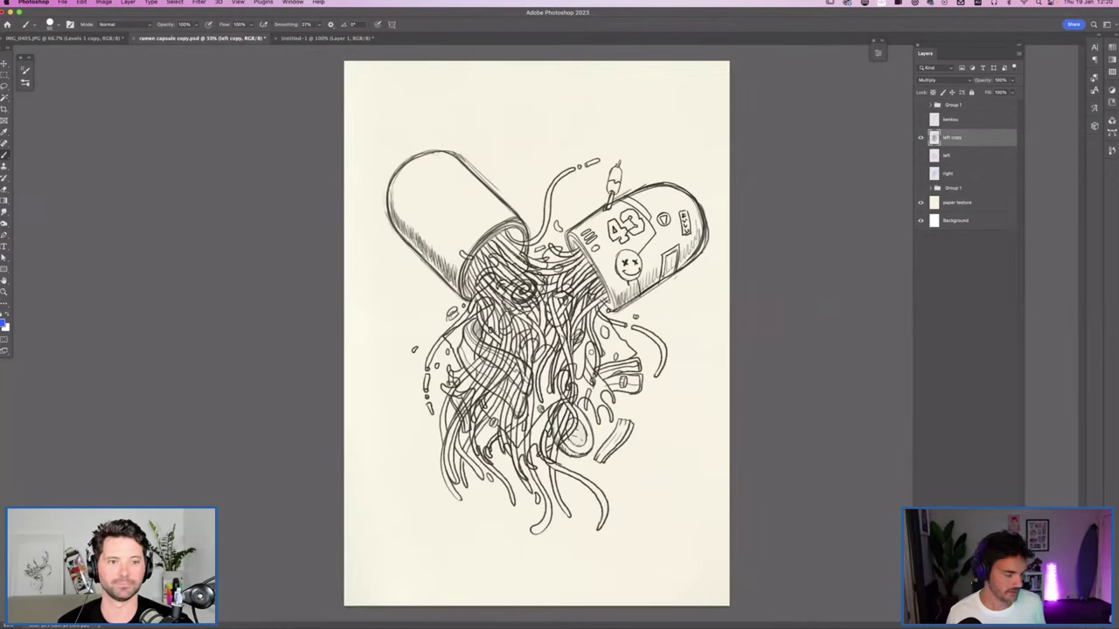
key(f)
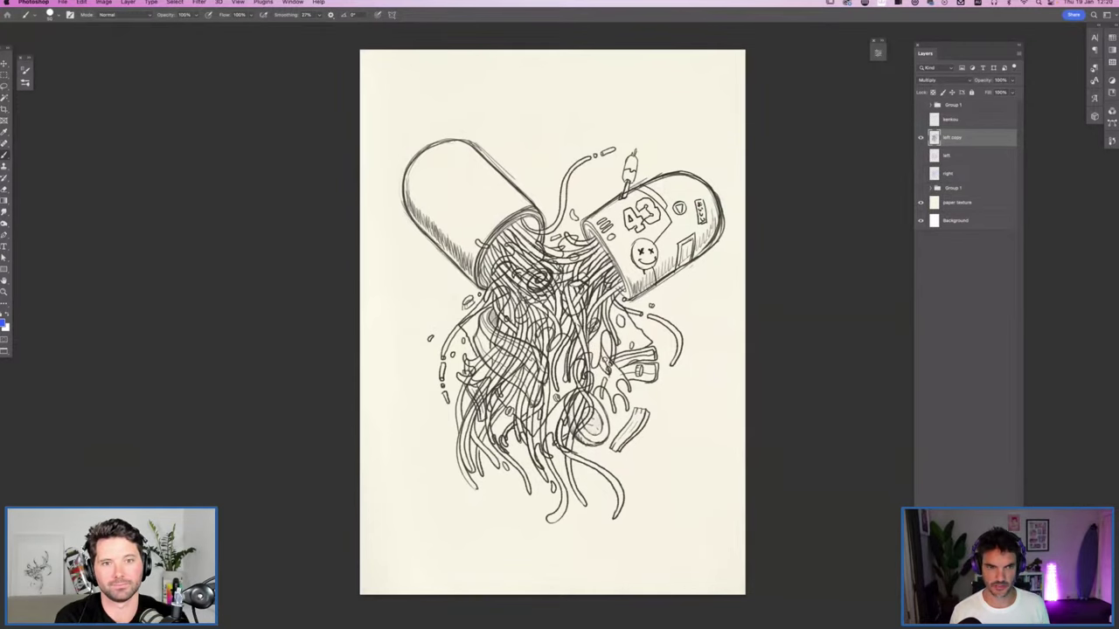
key(super+equal)
key(super+equal)
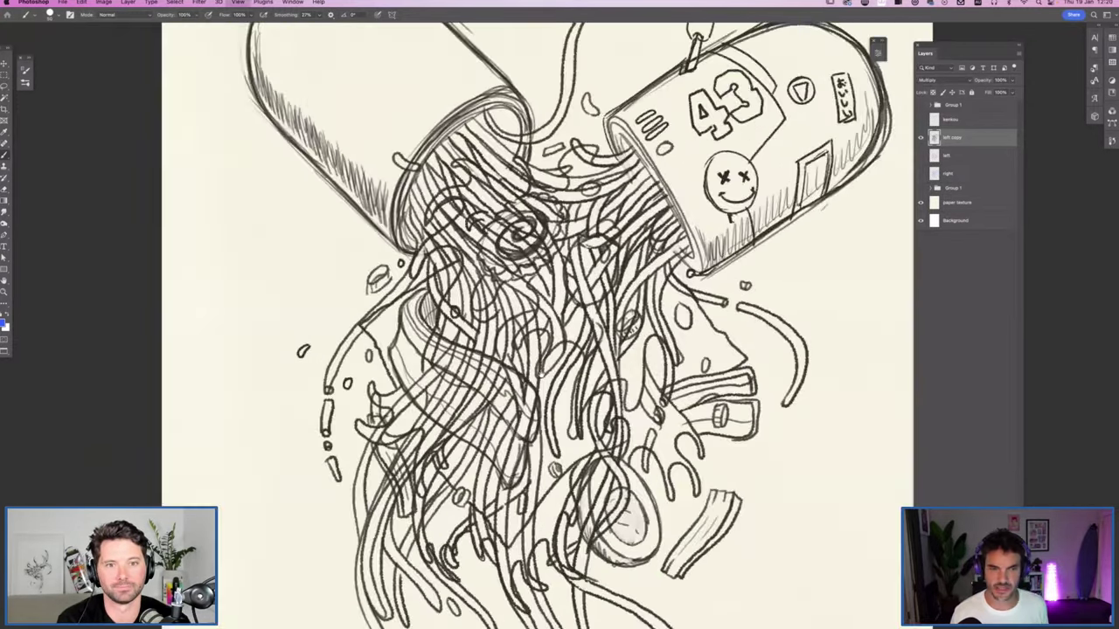
drag(594, 69, 510, 272)
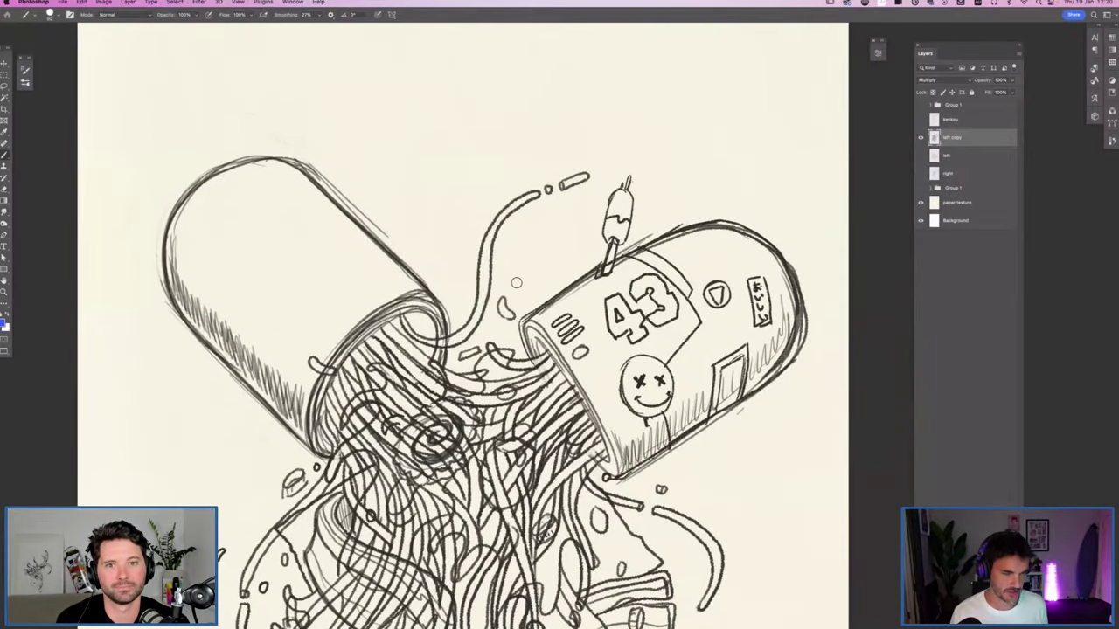
key(d)
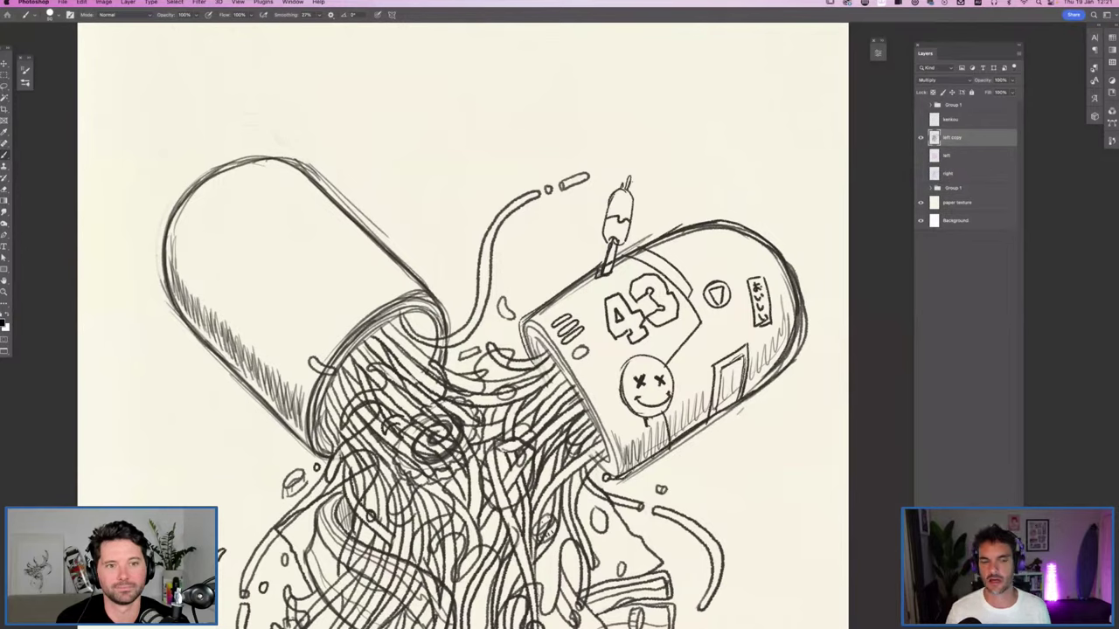
Step: Look through the brush presets, collapse the Wet Media Brushes folder and choose the Round Sketcho brush
key(super+plus)
key(super+plus)
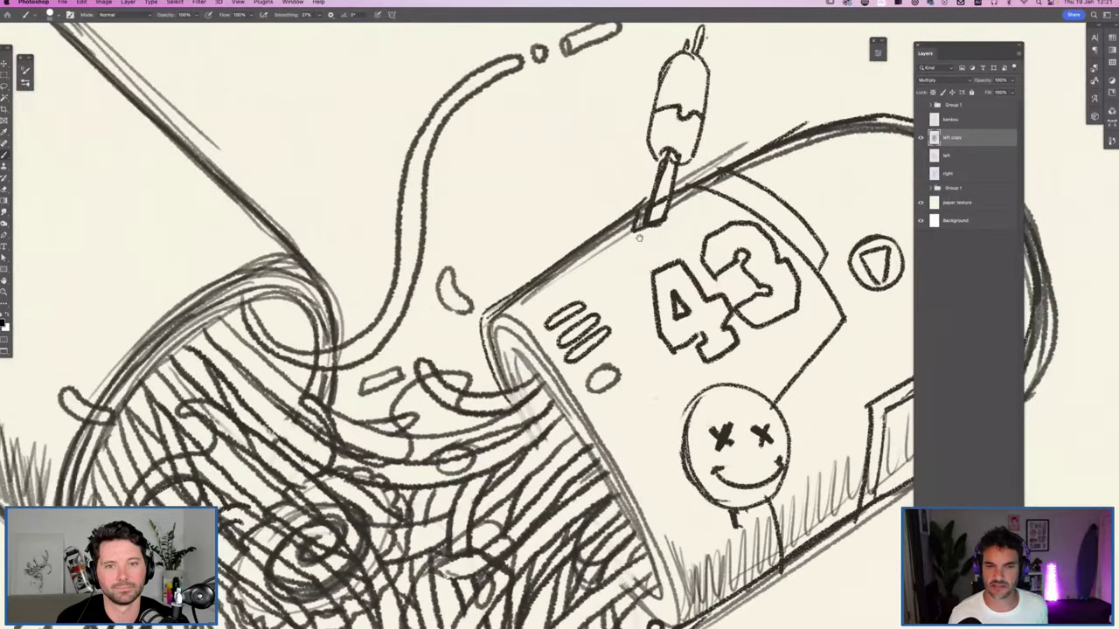
key(super+plus)
drag(605, 316, 724, 193)
drag(572, 267, 564, 311)
scroll(564, 310, up, 2)
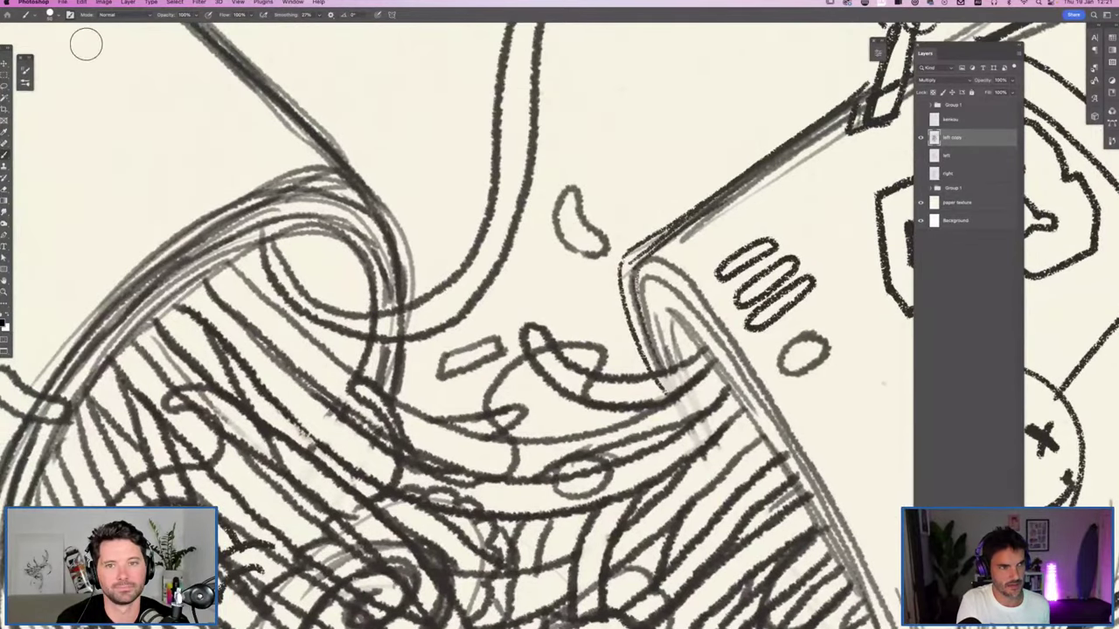
click(71, 16)
click(88, 68)
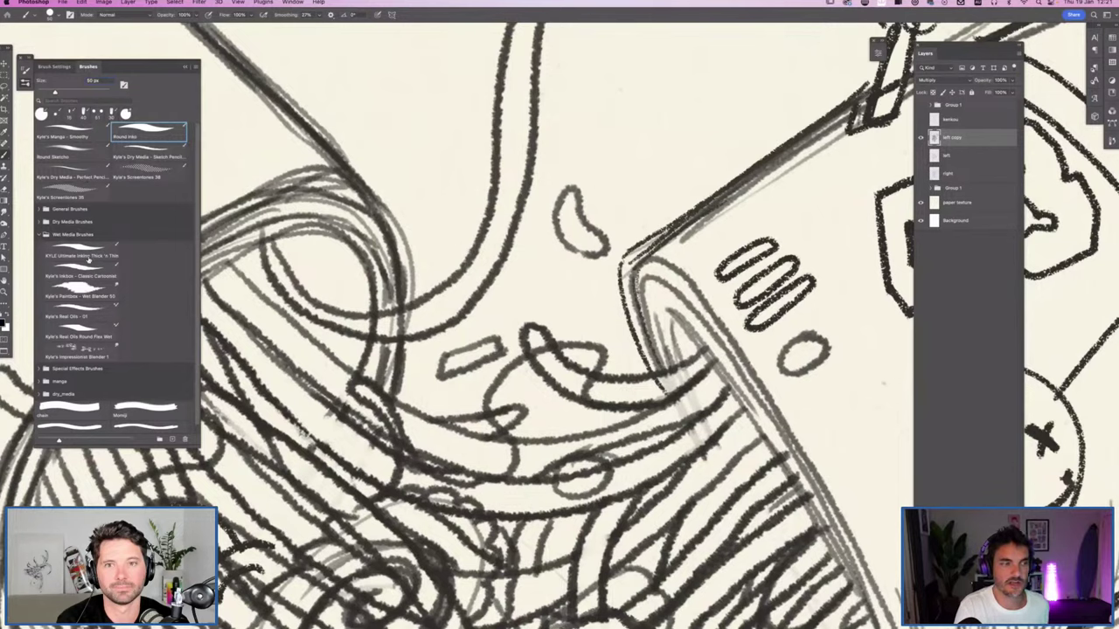
click(39, 236)
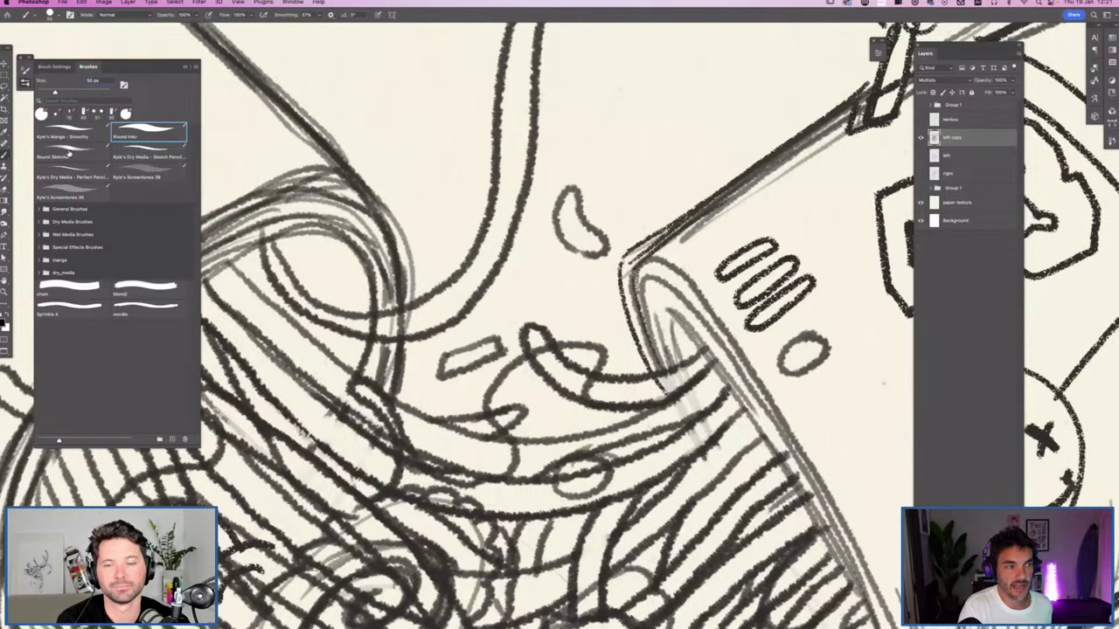
click(70, 154)
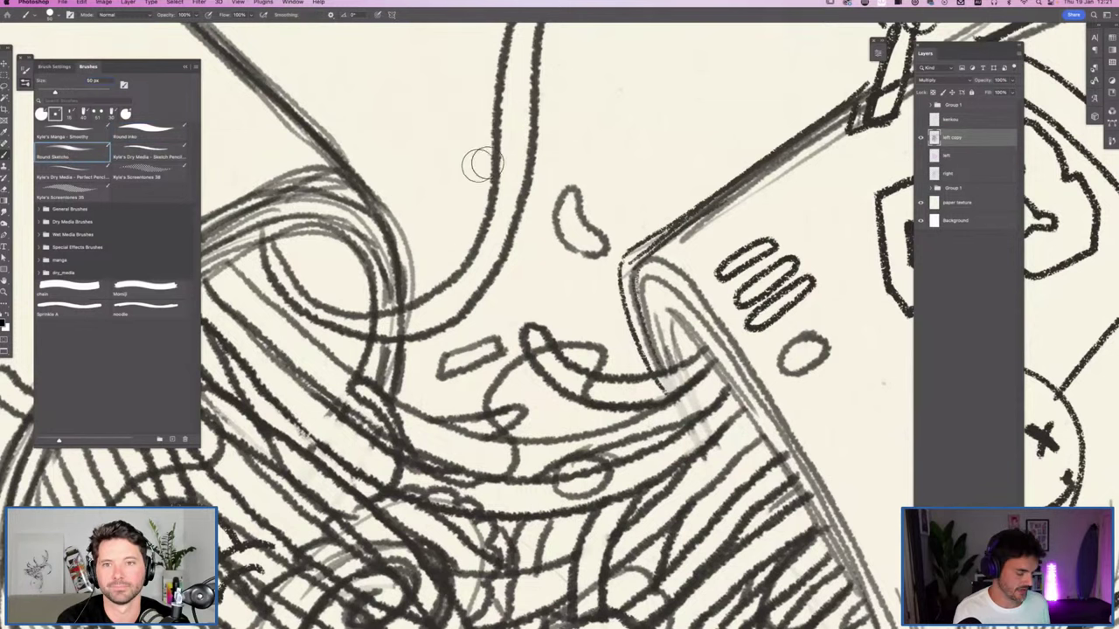
Step: Test the brush with scribbles between the capsules at 50 px and at a reduced size of 20 px, undoing the marks
mouse_move(621, 59)
mouse_down()
mouse_move(582, 139)
mouse_move(656, 179)
mouse_move(835, 75)
mouse_up()
key(bracketright)
mouse_move(626, 181)
mouse_down()
mouse_move(615, 203)
mouse_move(649, 208)
mouse_move(704, 187)
mouse_up()
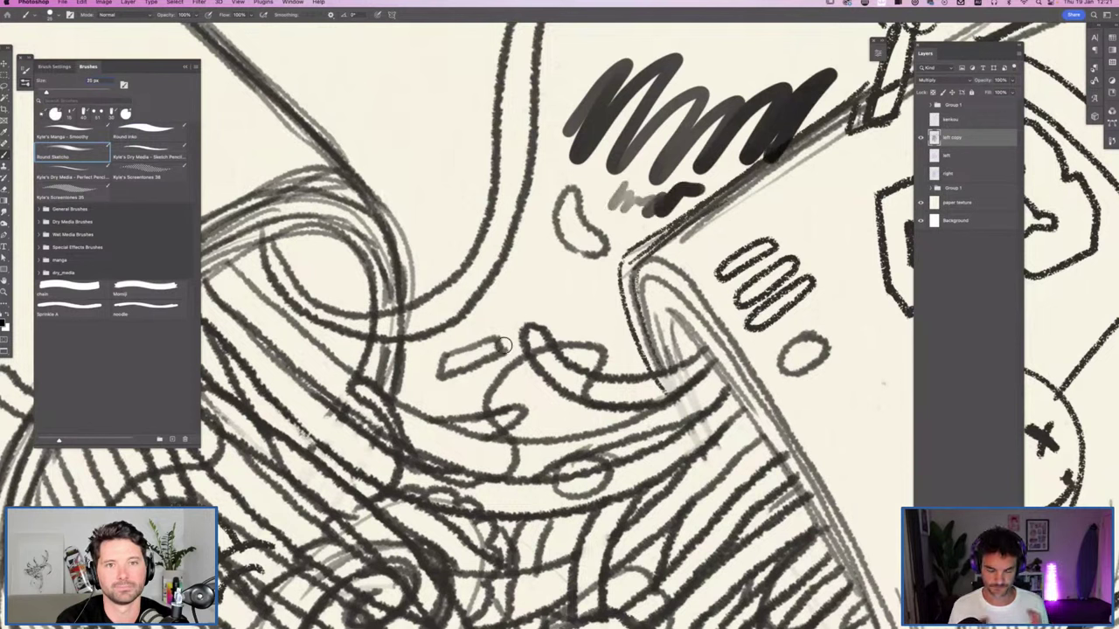
key(super+z)
key(super+z)
key(super+z)
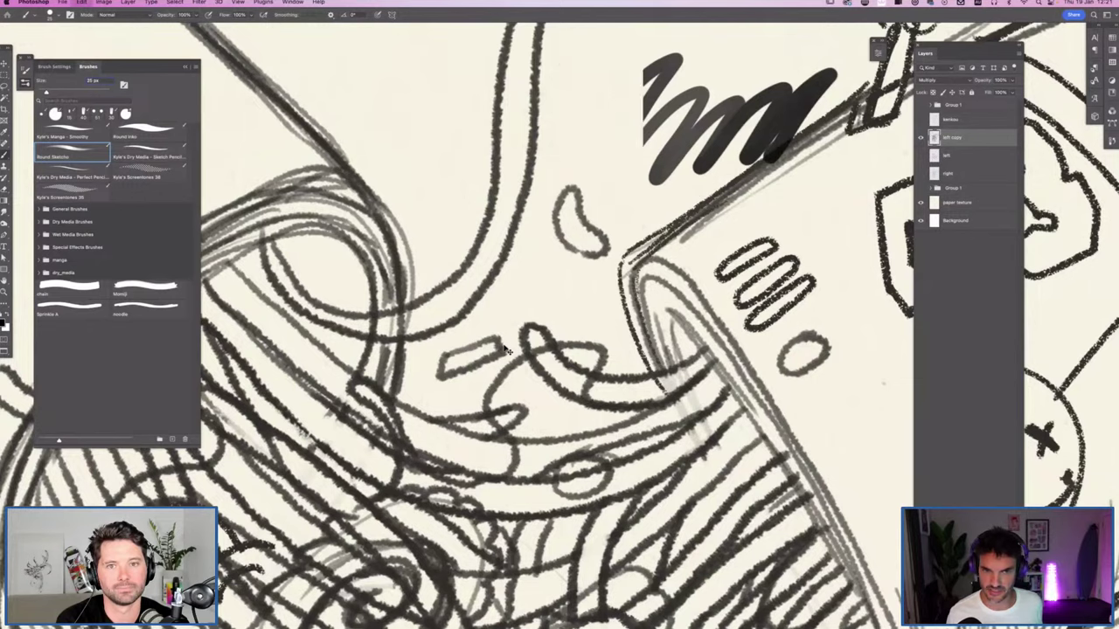
Step: Draw a small looping test stroke on the blank paper above the capsules, and undo it
drag(612, 160, 481, 475)
drag(566, 193, 542, 256)
scroll(559, 262, up, 10)
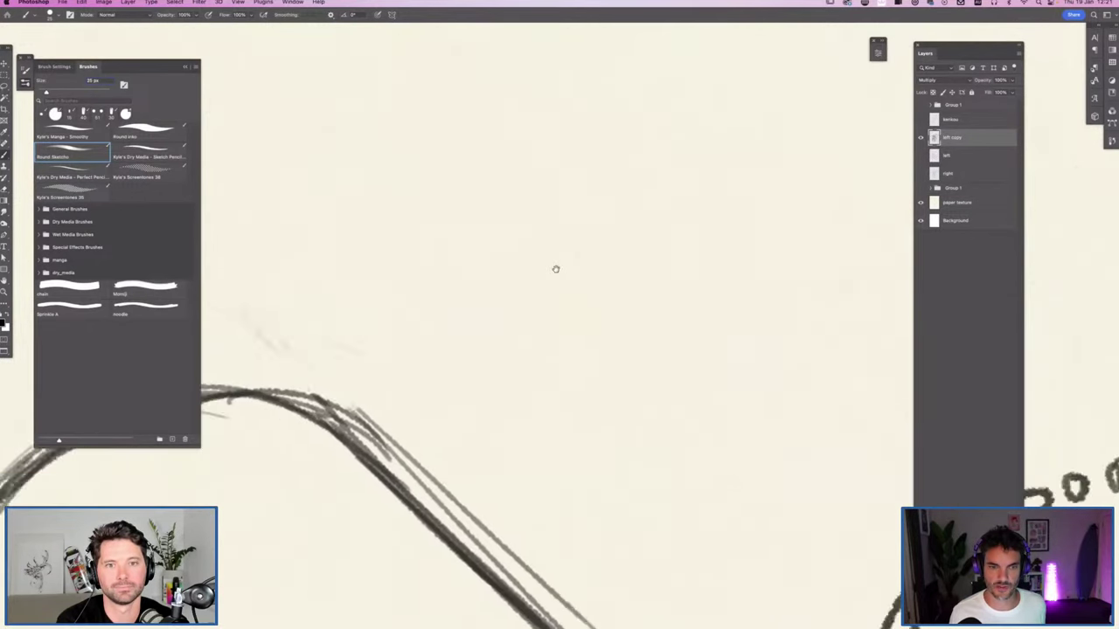
scroll(586, 287, up, 5)
scroll(592, 285, down, 6)
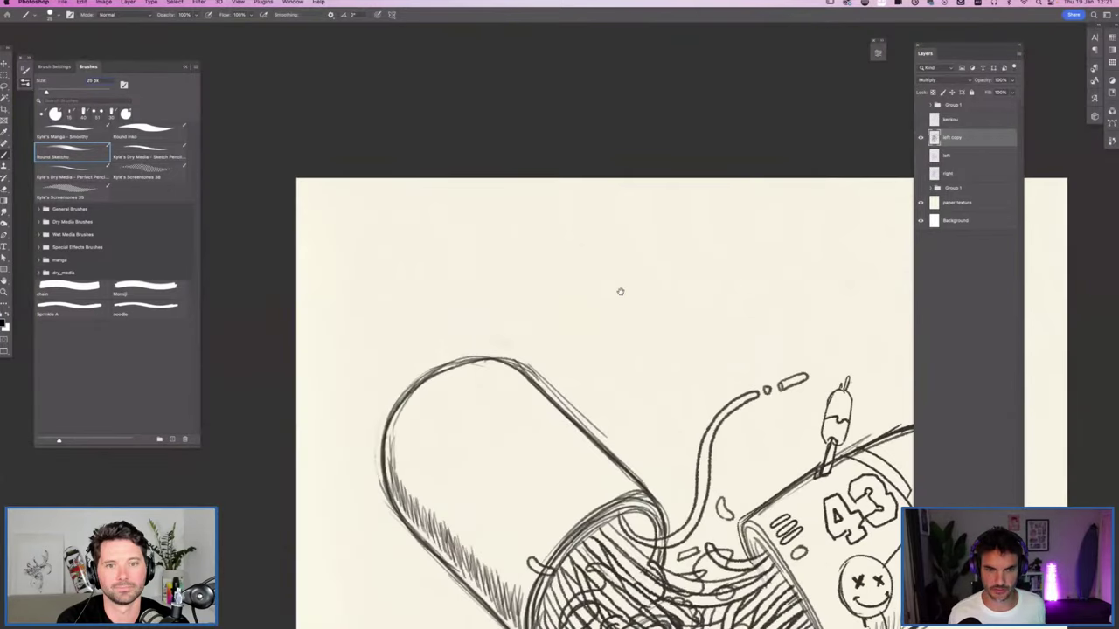
mouse_move(571, 265)
mouse_down()
mouse_move(581, 297)
mouse_move(596, 289)
mouse_up()
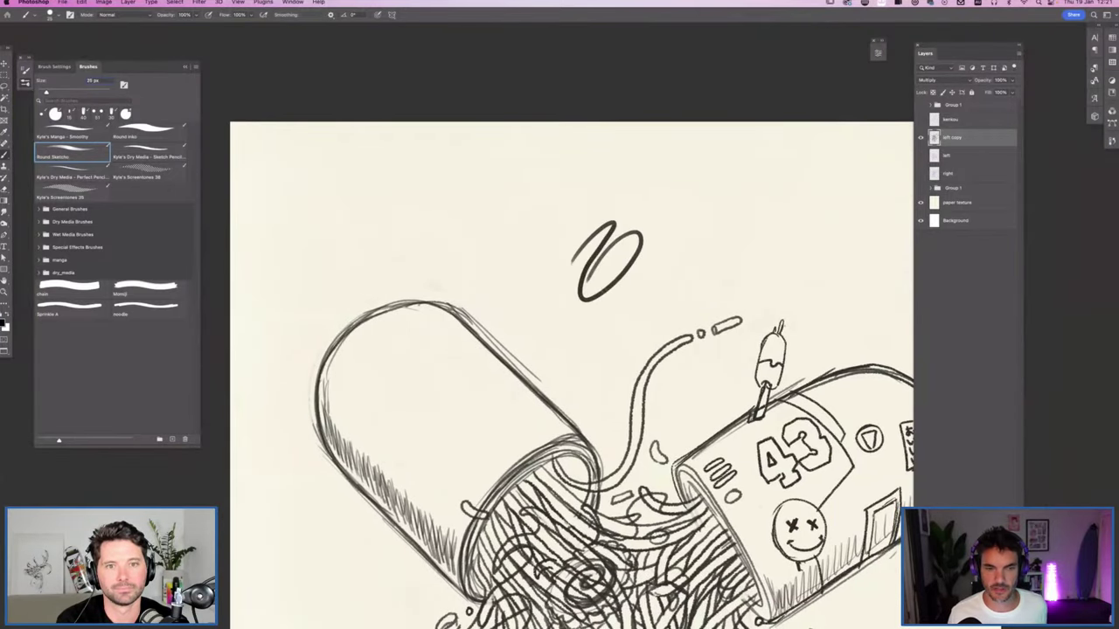
key(super+z)
Step: Make the uppermost Group 1 visible over the capsule sketch
scroll(601, 367, down, 10)
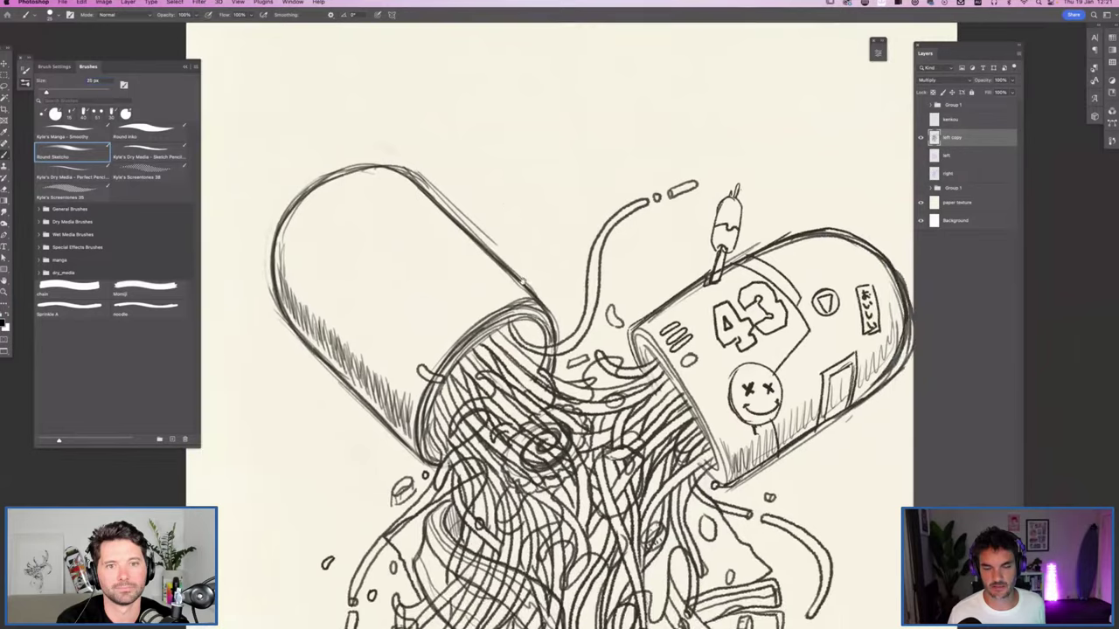
scroll(559, 373, down, 1)
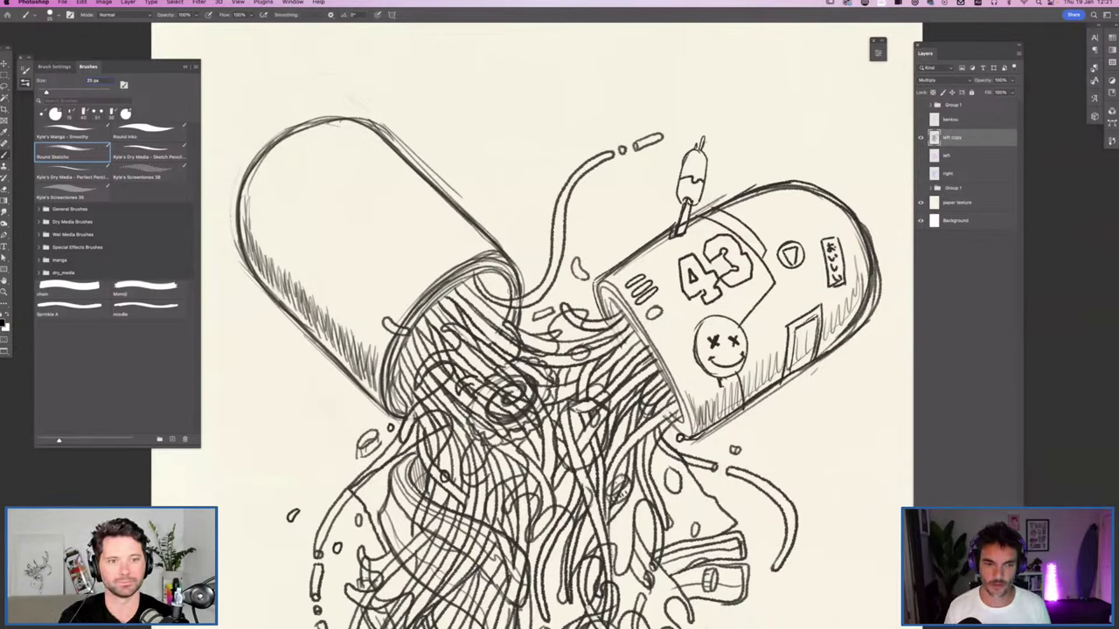
key(super+minus)
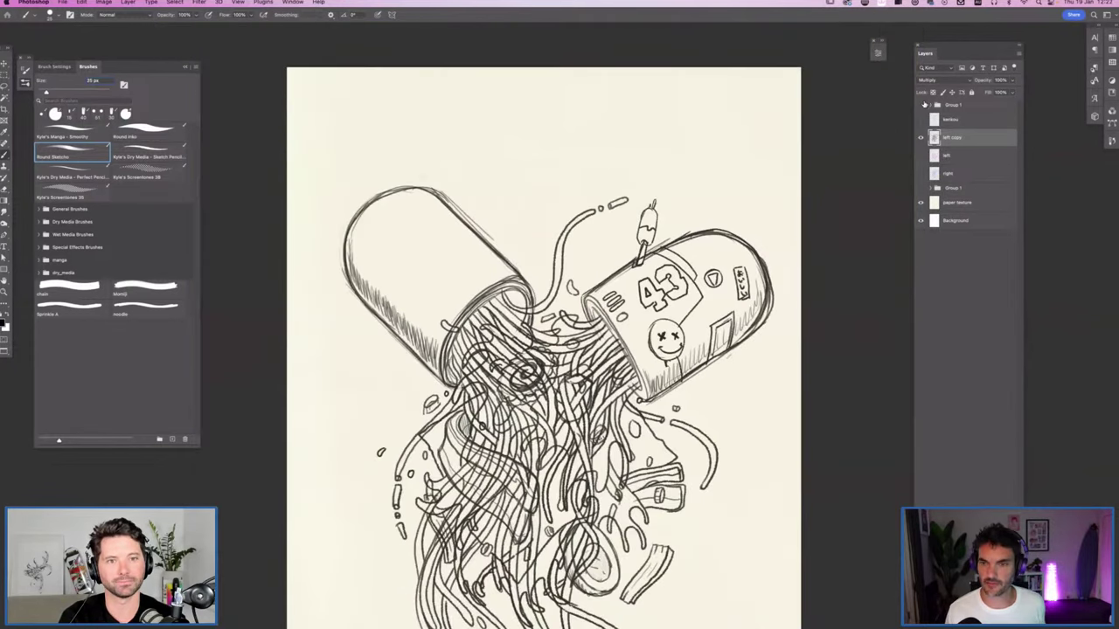
click(920, 105)
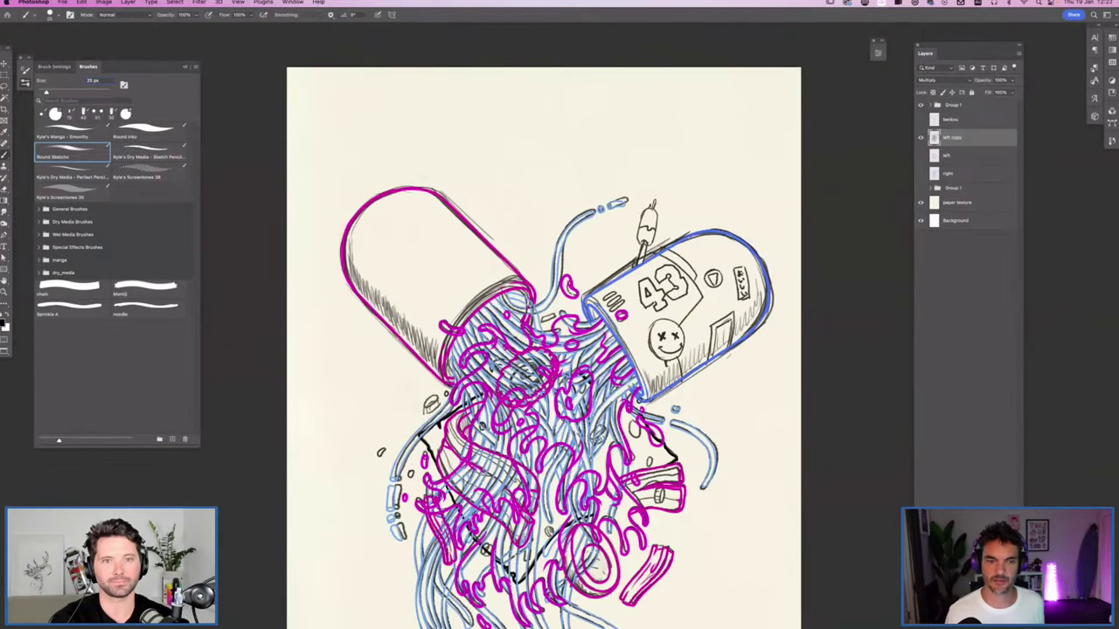
Step: Hide the left copy layer and inspect the coloured line work of the uppermost Group 1 on its own
click(921, 137)
scroll(609, 227, down, 5)
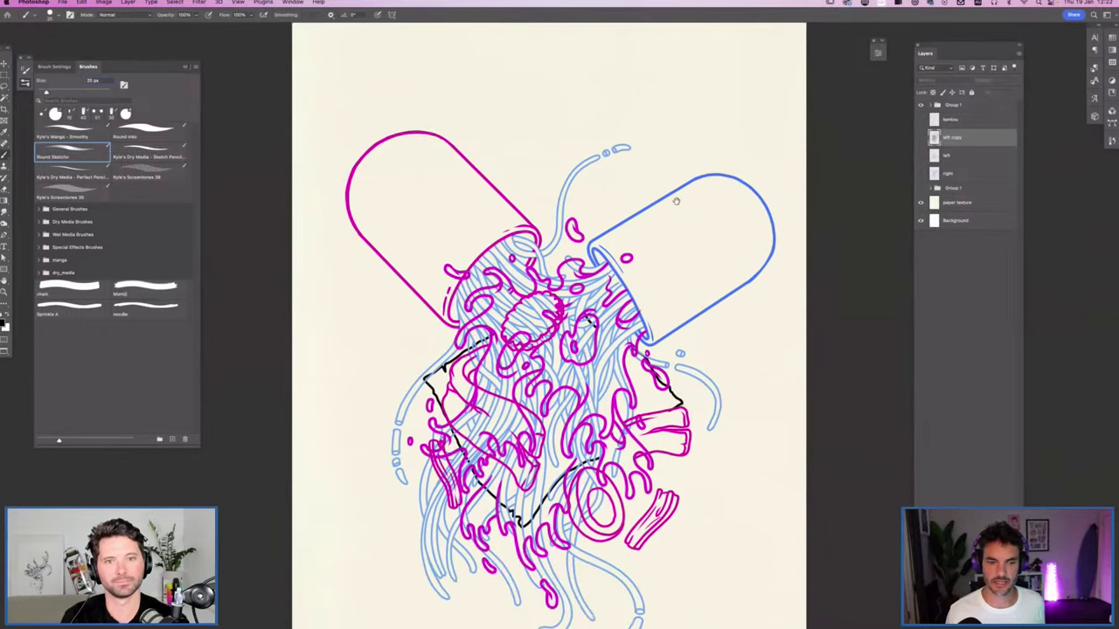
scroll(609, 227, down, 1)
key(super+plus)
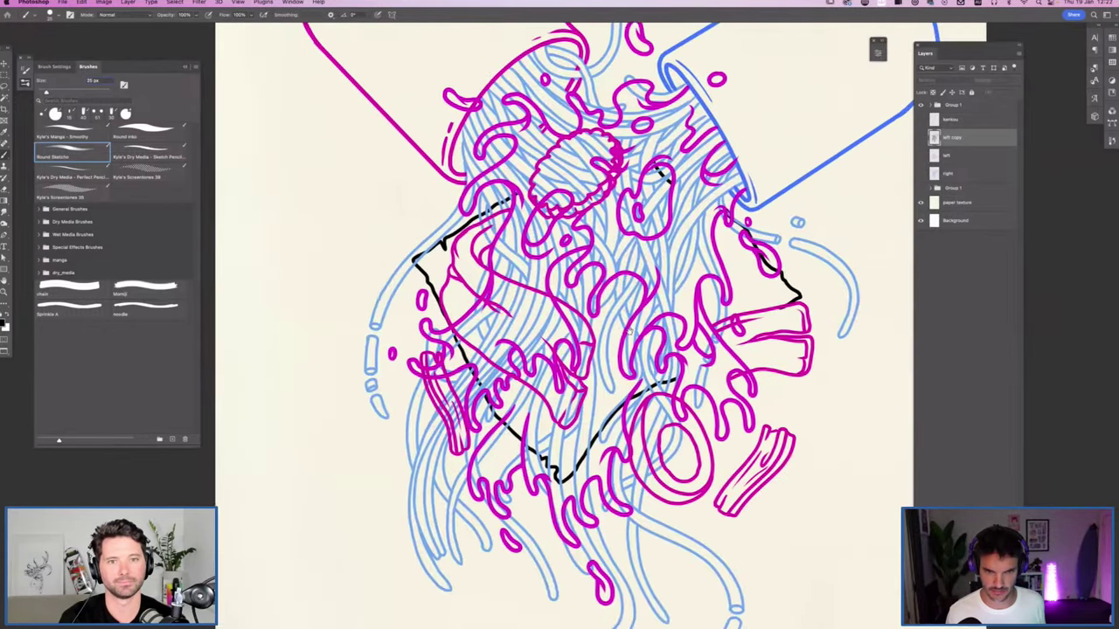
drag(910, 115, 847, 209)
Step: Hide the uppermost Group 1, show the left copy sketch again, and collapse the brush presets
click(920, 105)
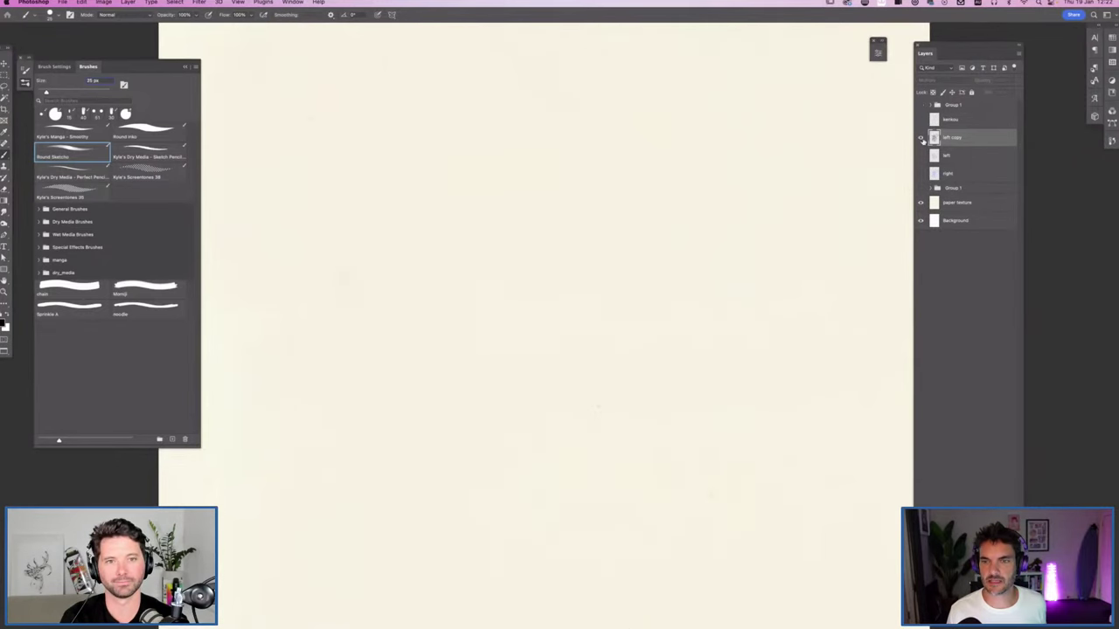
click(920, 137)
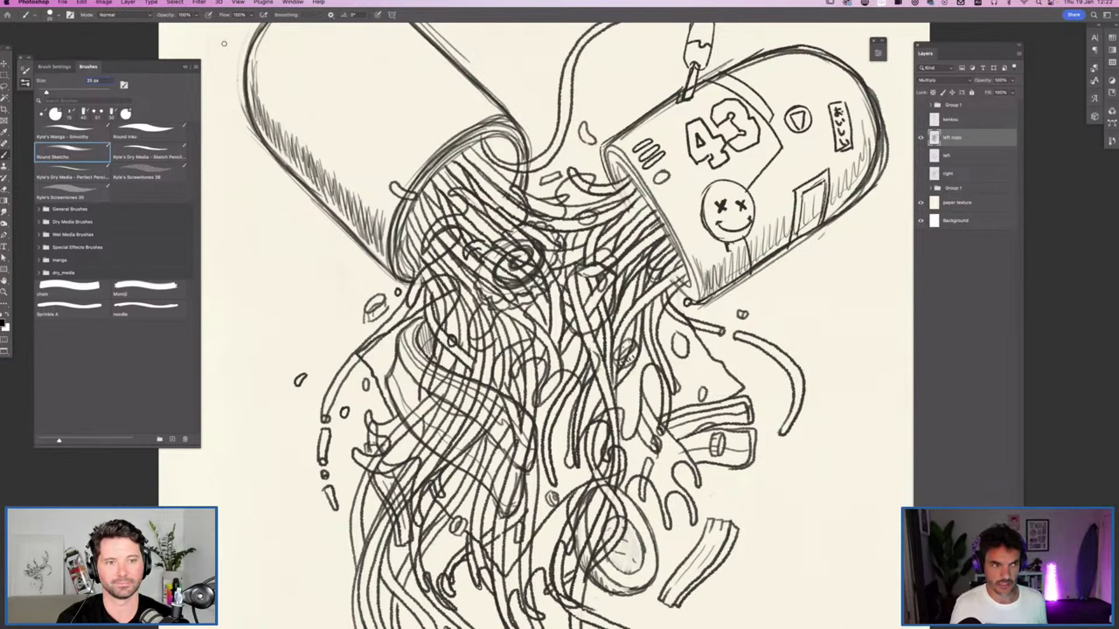
click(186, 67)
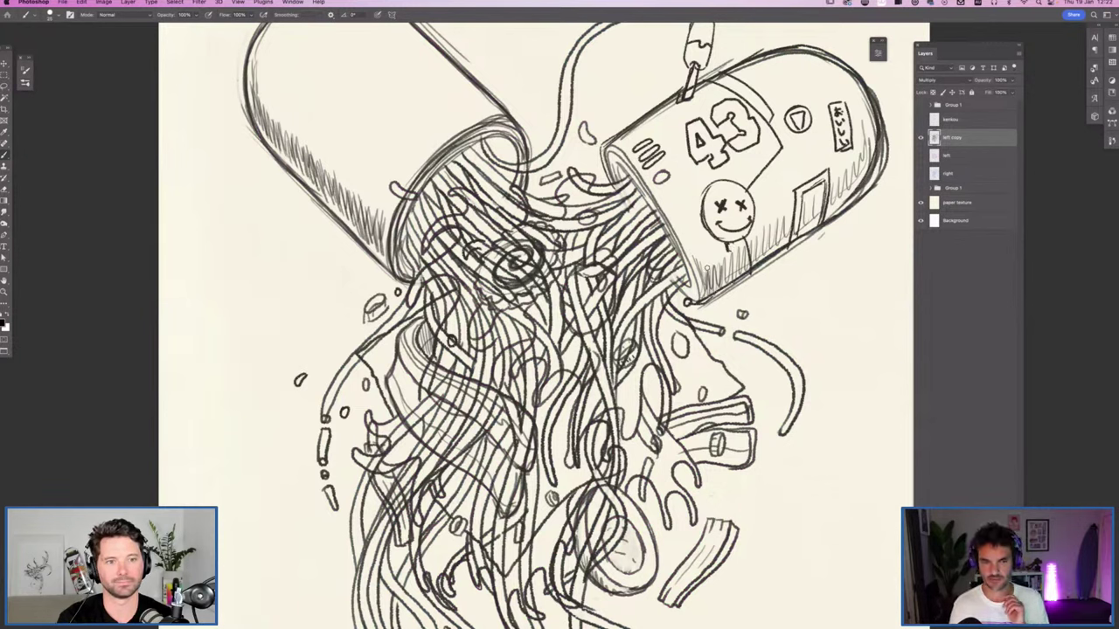
key(super+minus)
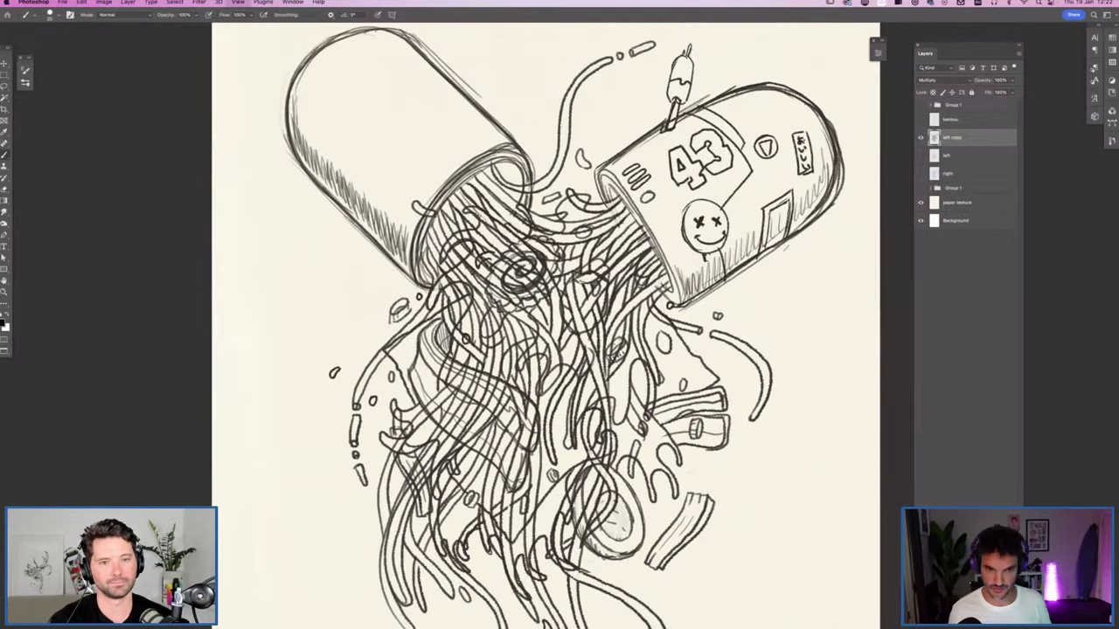
drag(625, 285, 630, 258)
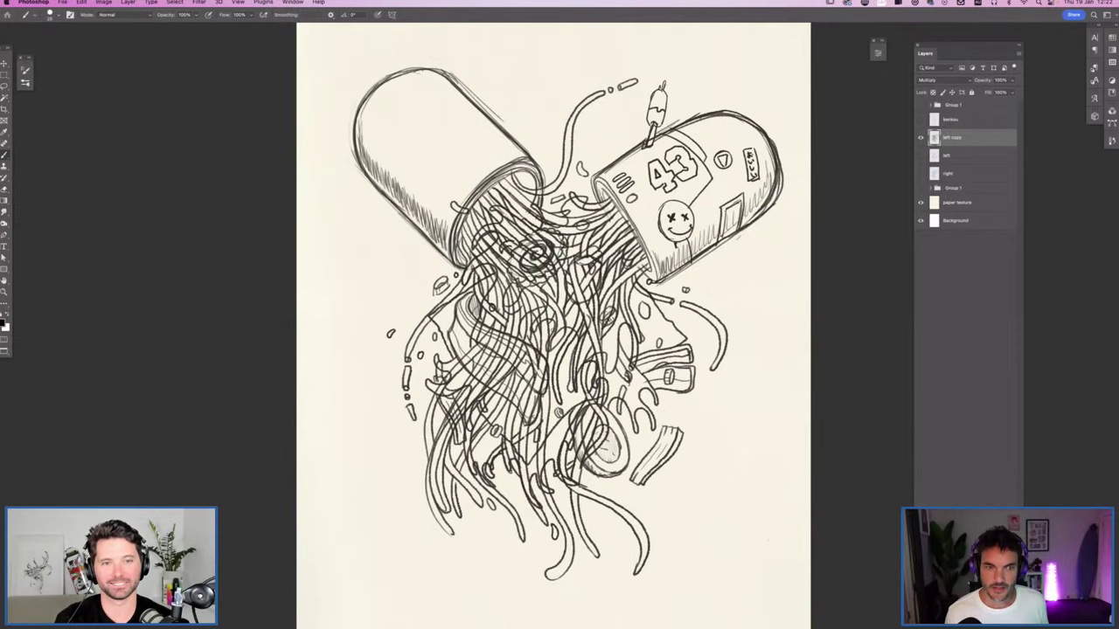
key(super+minus)
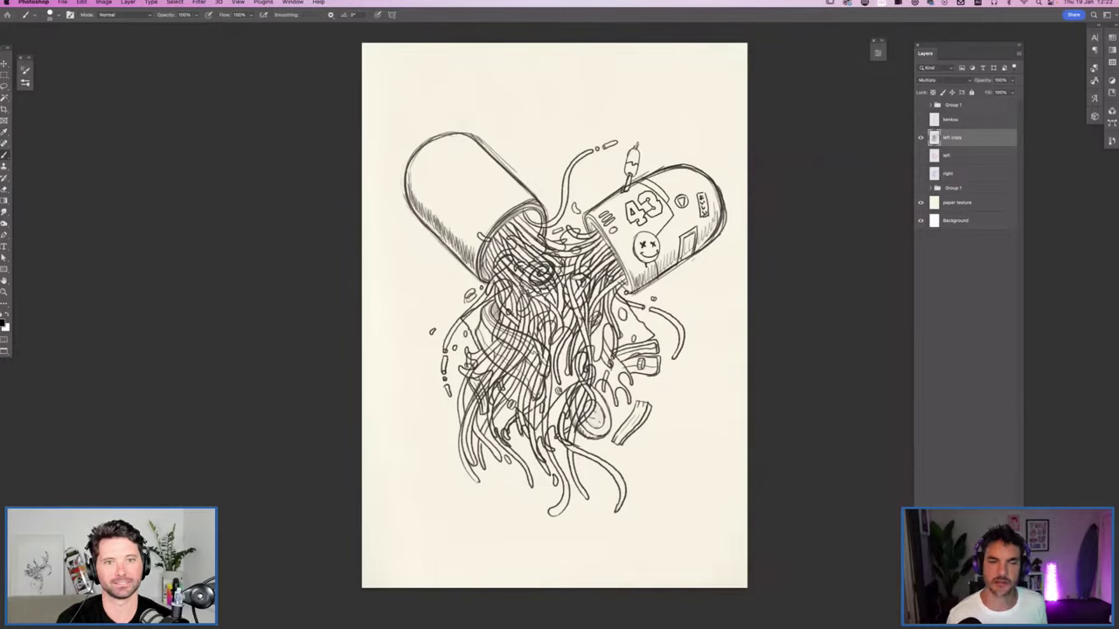
Step: Replace the left copy sketch with the blue right layer and the magenta left layer, comparing them by toggling visibility
click(920, 140)
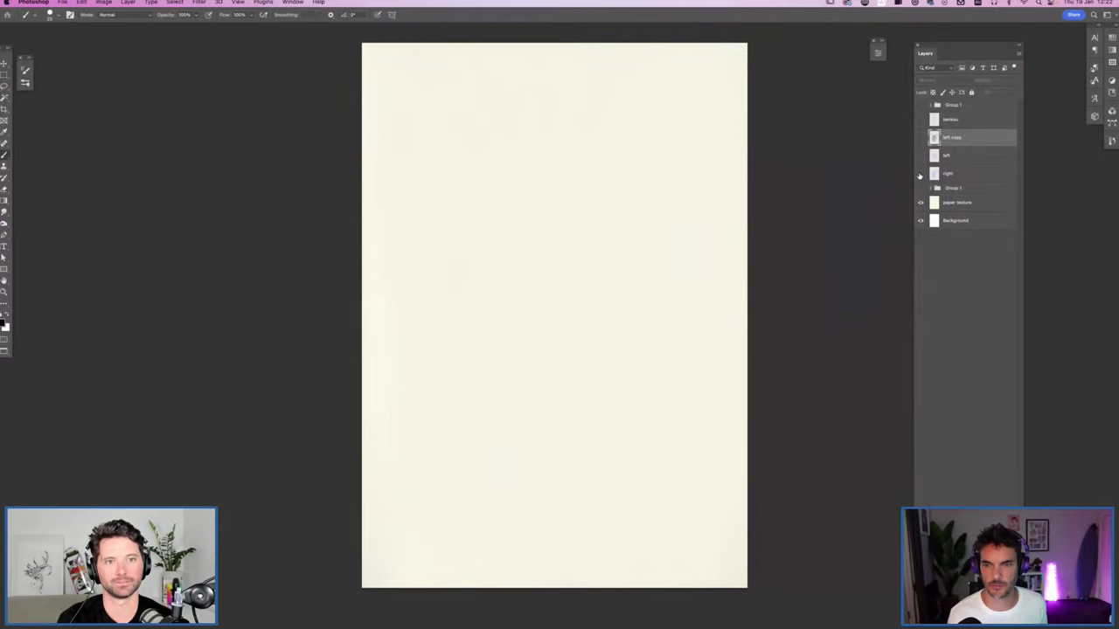
click(920, 174)
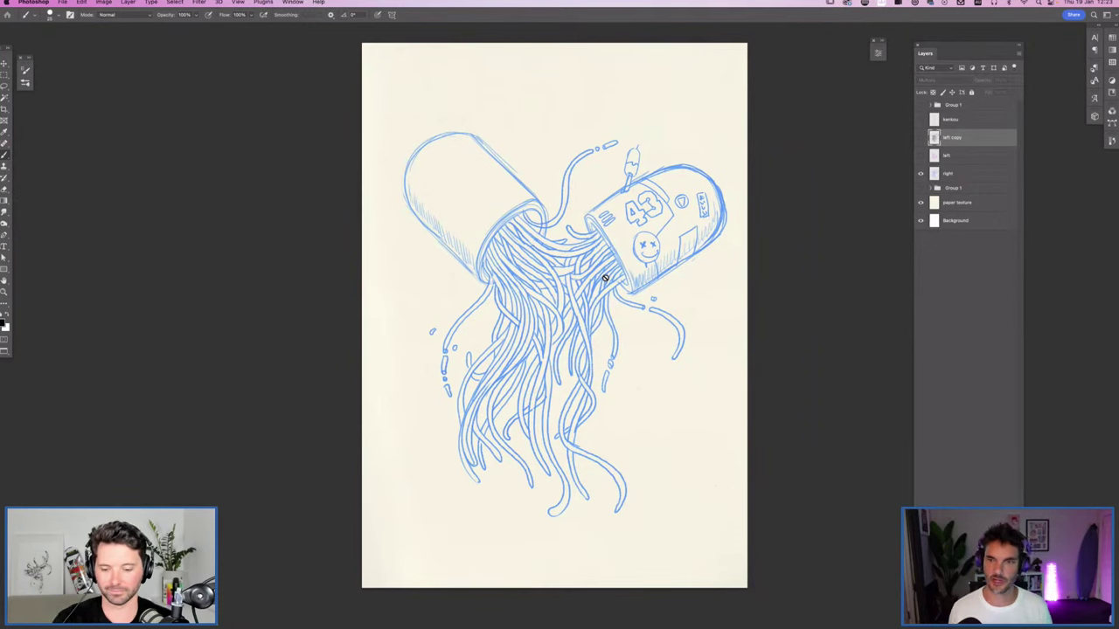
click(920, 137)
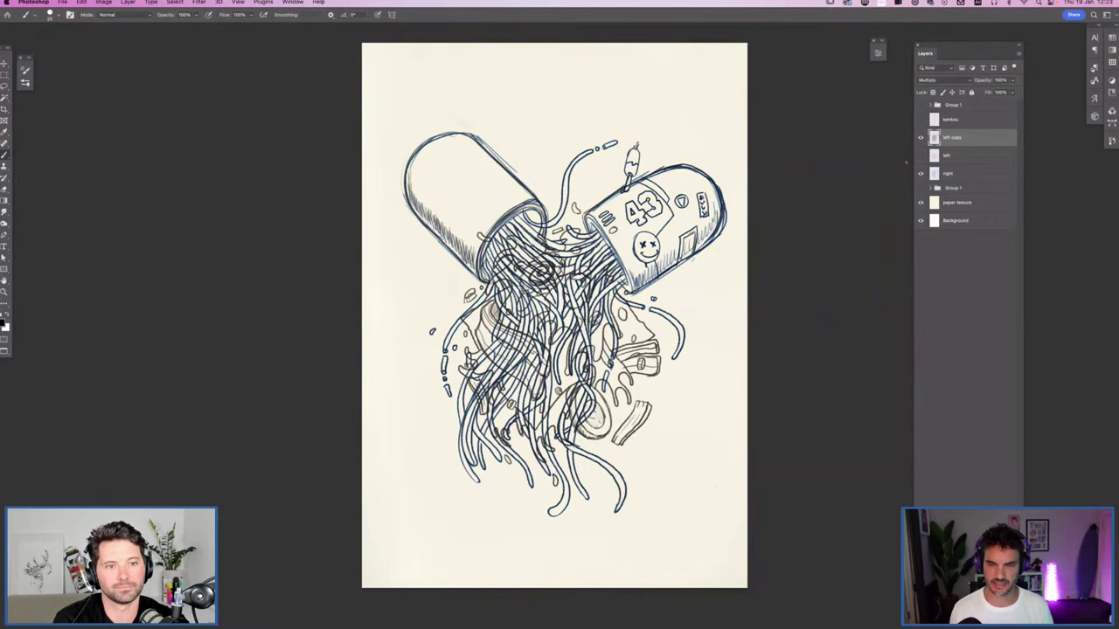
click(920, 138)
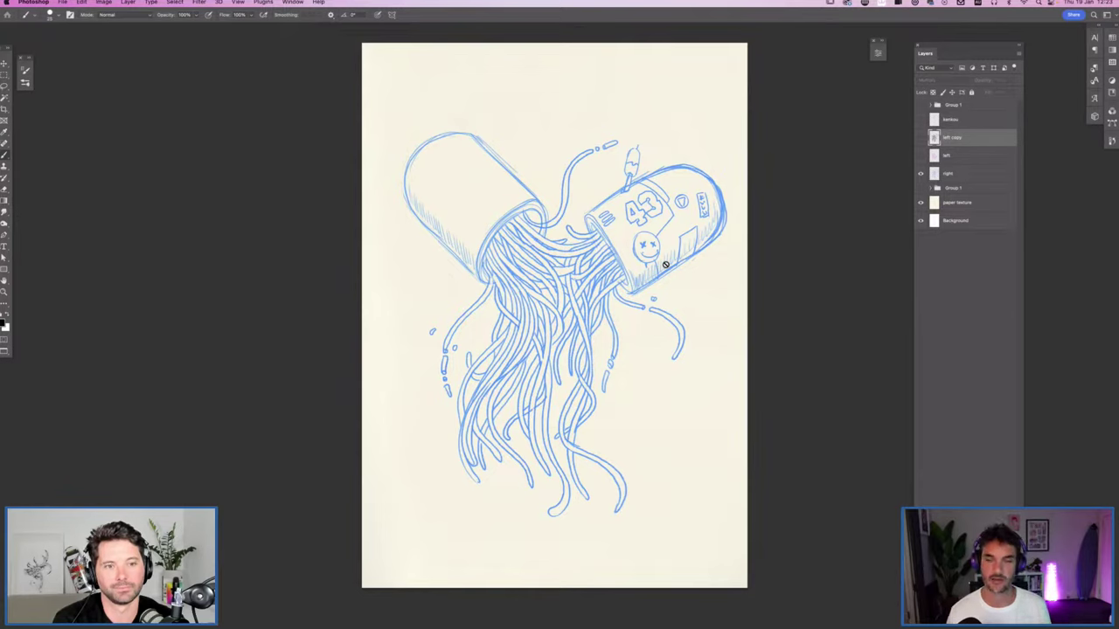
click(919, 155)
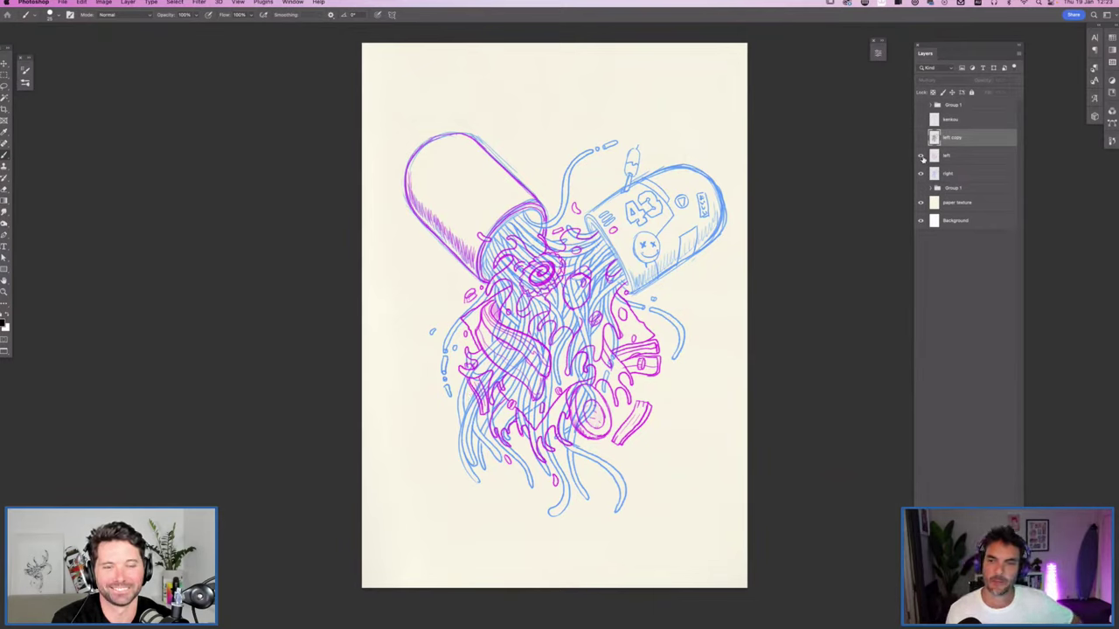
click(920, 156)
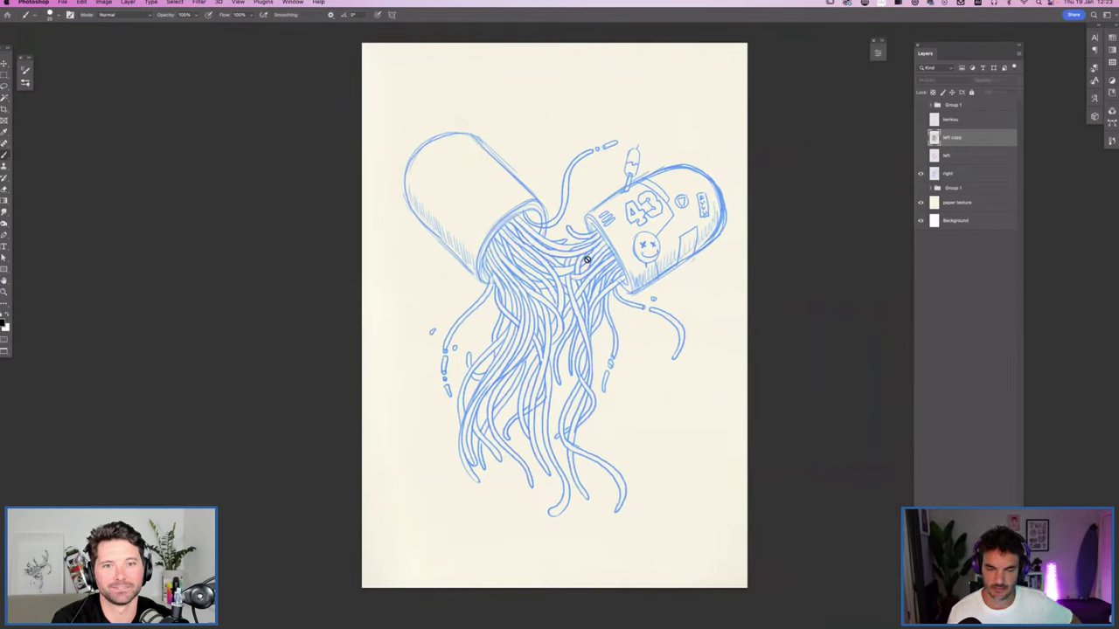
click(920, 156)
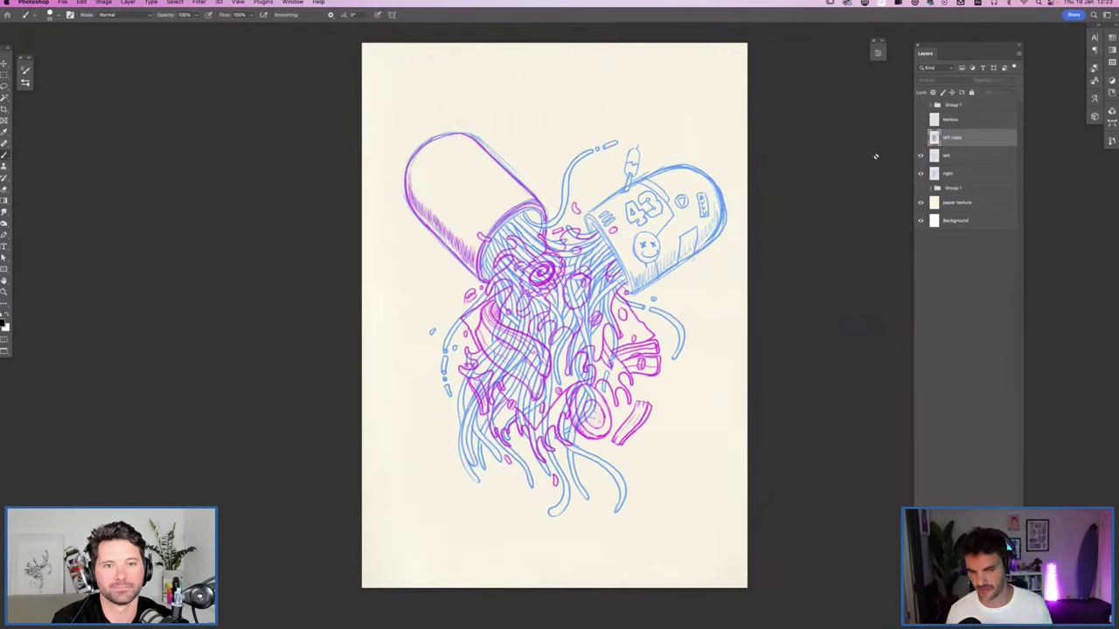
Step: Toggle the left layer off and on to compare the blue noodle sketch with the magenta toppings over it
key(super+plus)
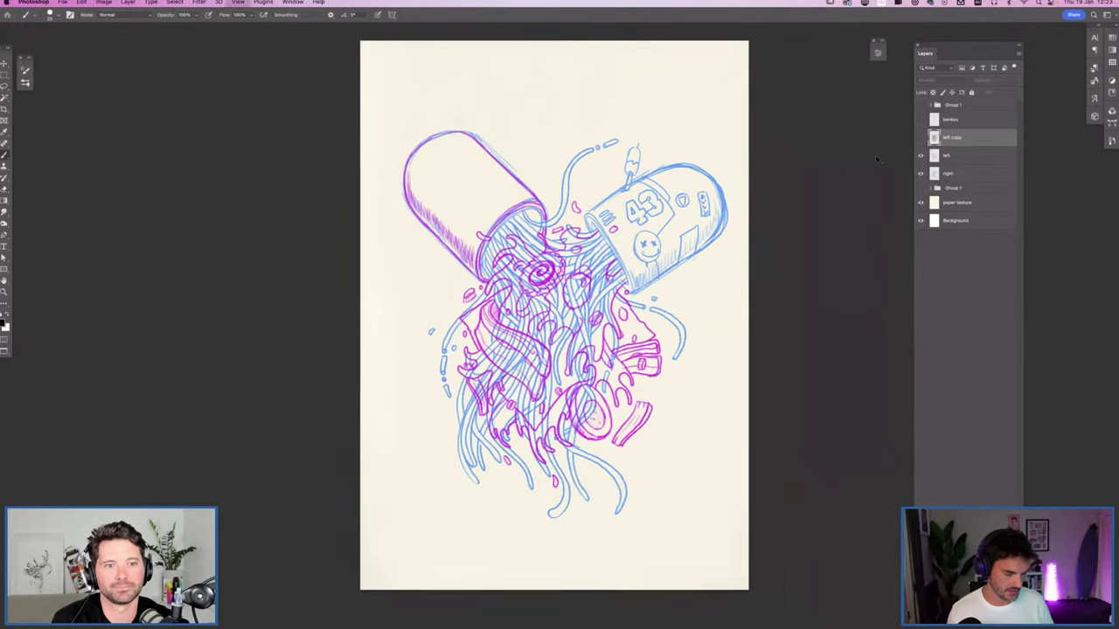
drag(570, 353, 597, 301)
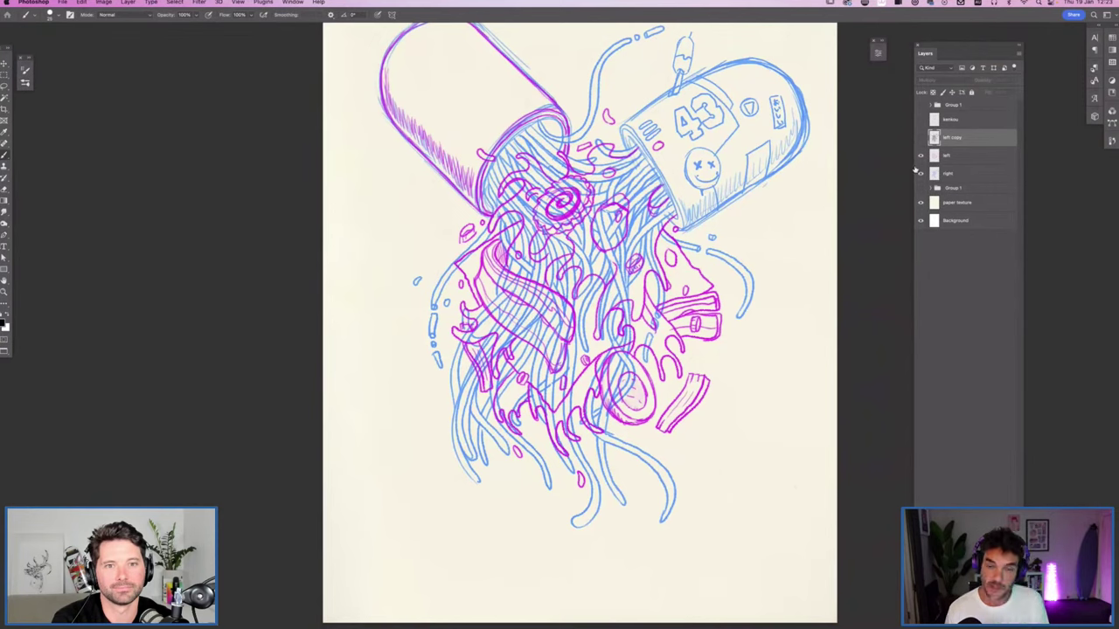
click(919, 156)
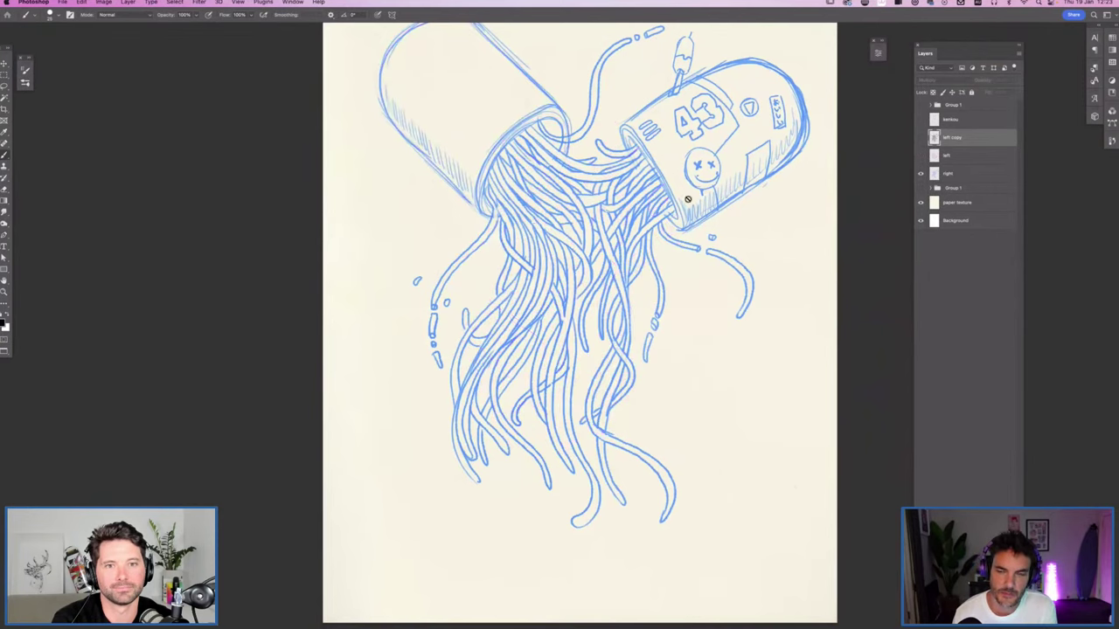
click(919, 156)
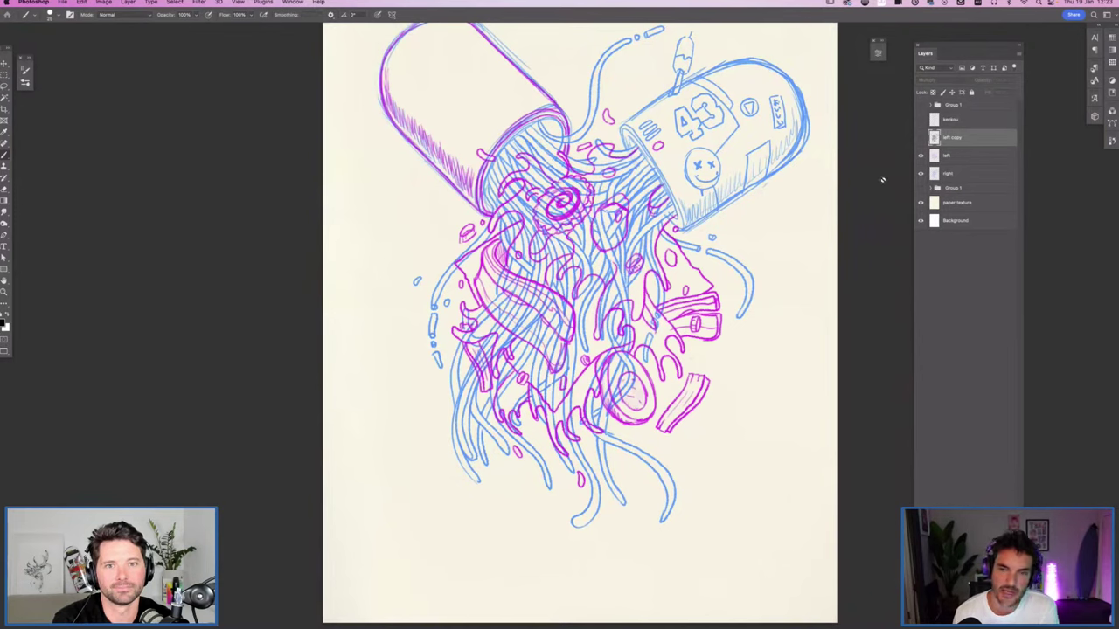
click(919, 155)
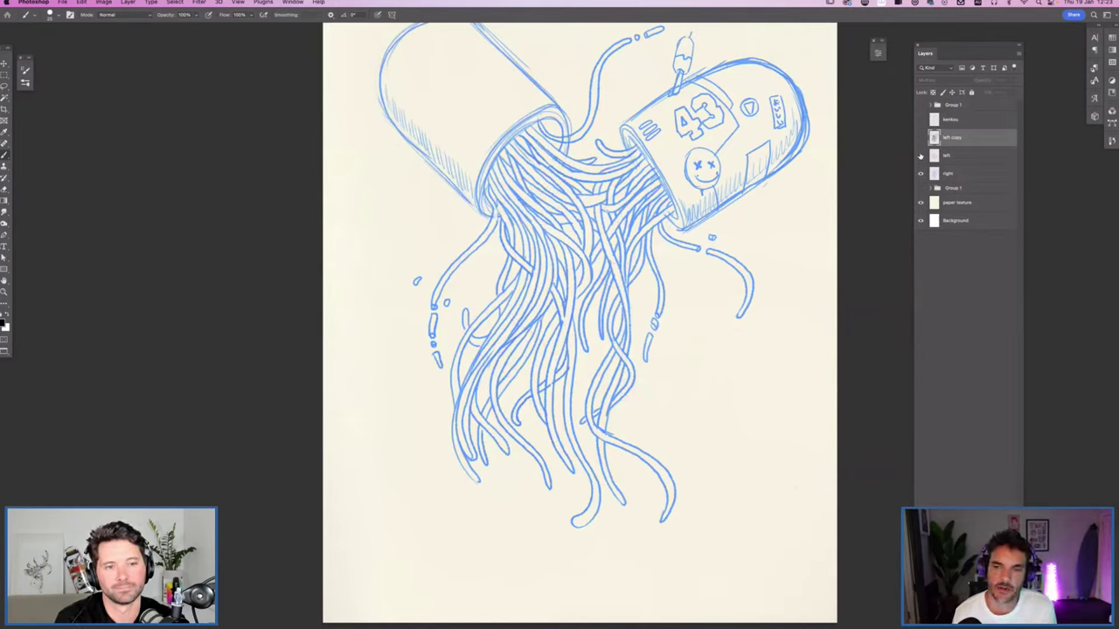
click(920, 155)
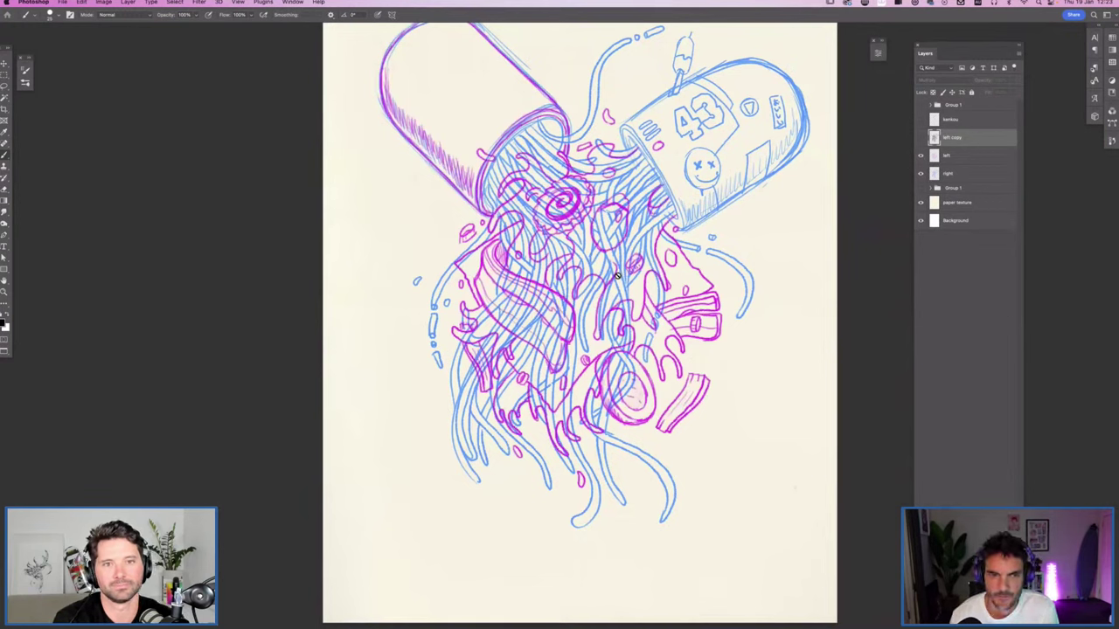
Step: Add a new layer above the left layer and choose the Kyle's Dry Media - Sketch Pencil brush
click(955, 157)
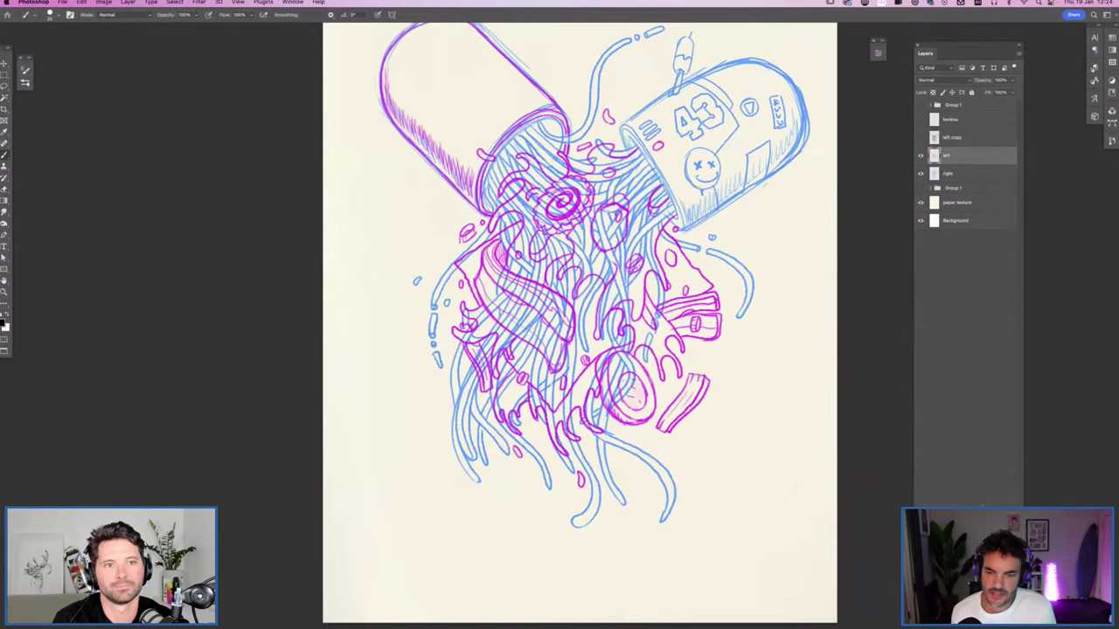
key(alt+shift+super+n)
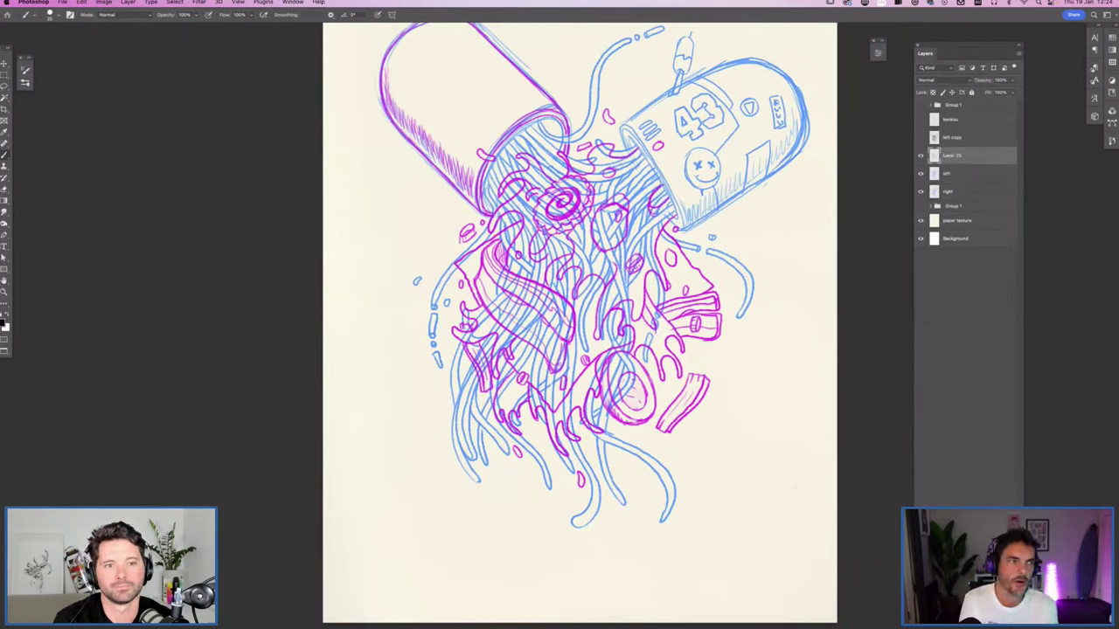
click(70, 15)
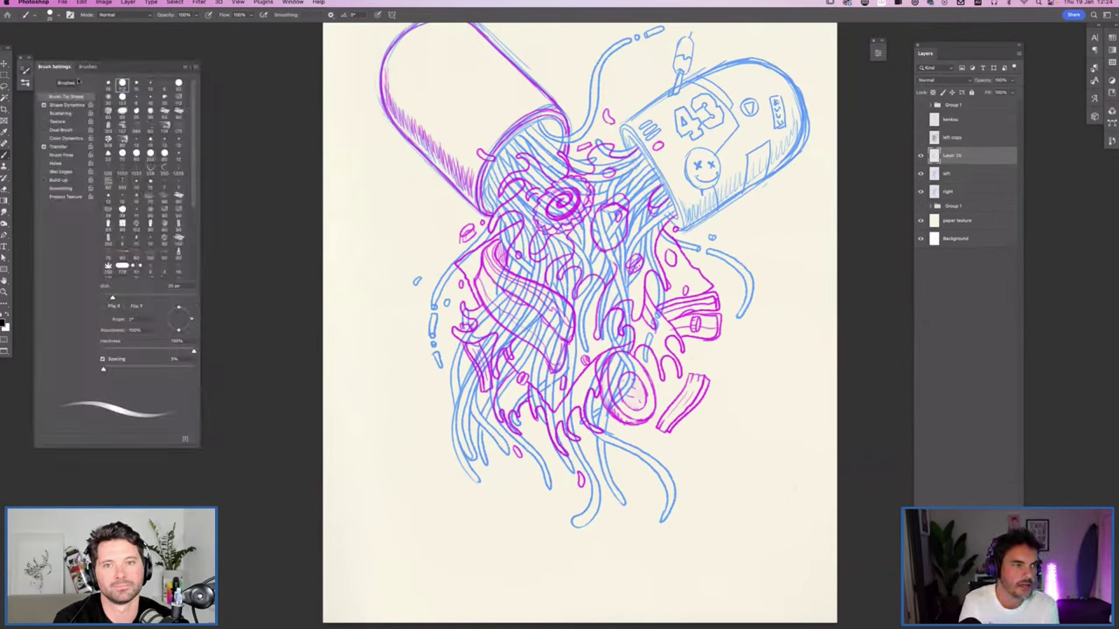
click(88, 66)
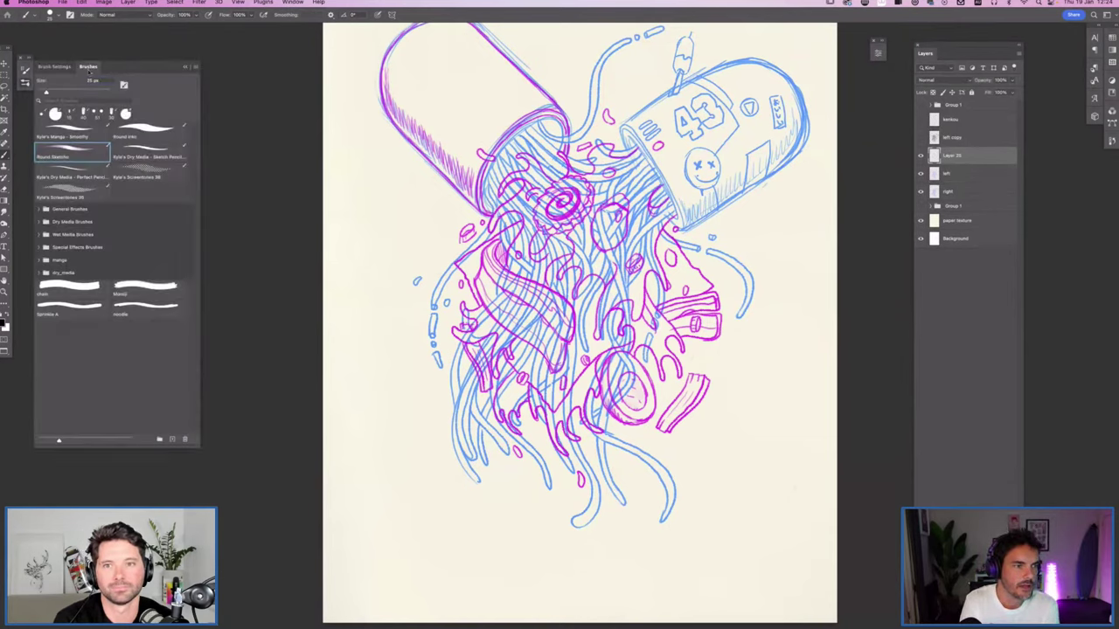
click(144, 156)
click(185, 66)
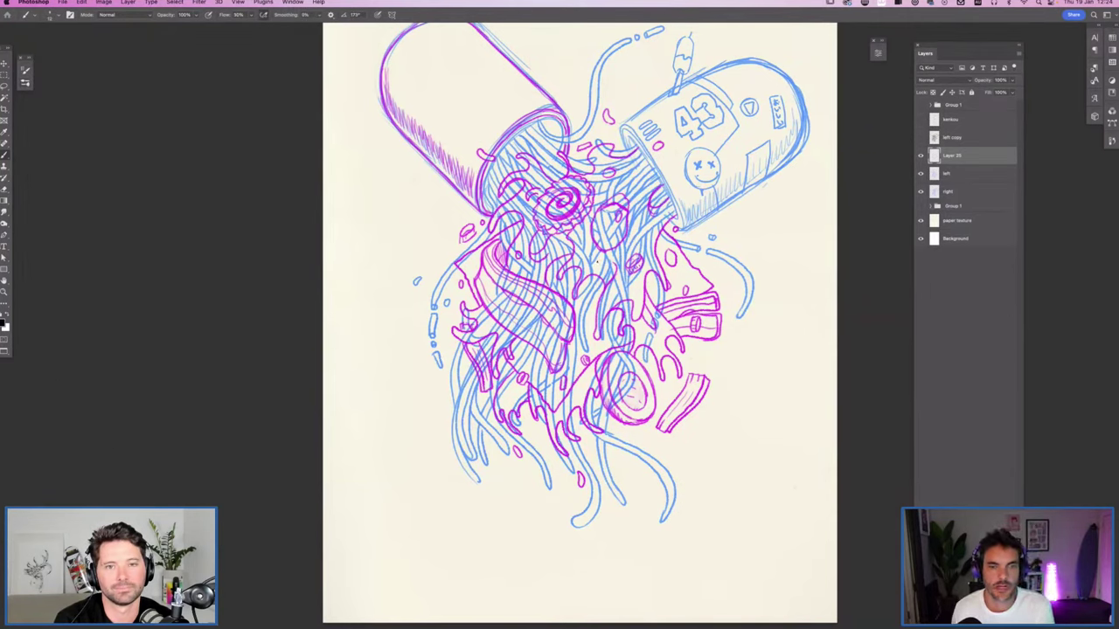
Step: Sample the sketch's magenta and draw a scalloped slice with a spiral centre on the blank paper below the 43 capsule
alt+click(570, 212)
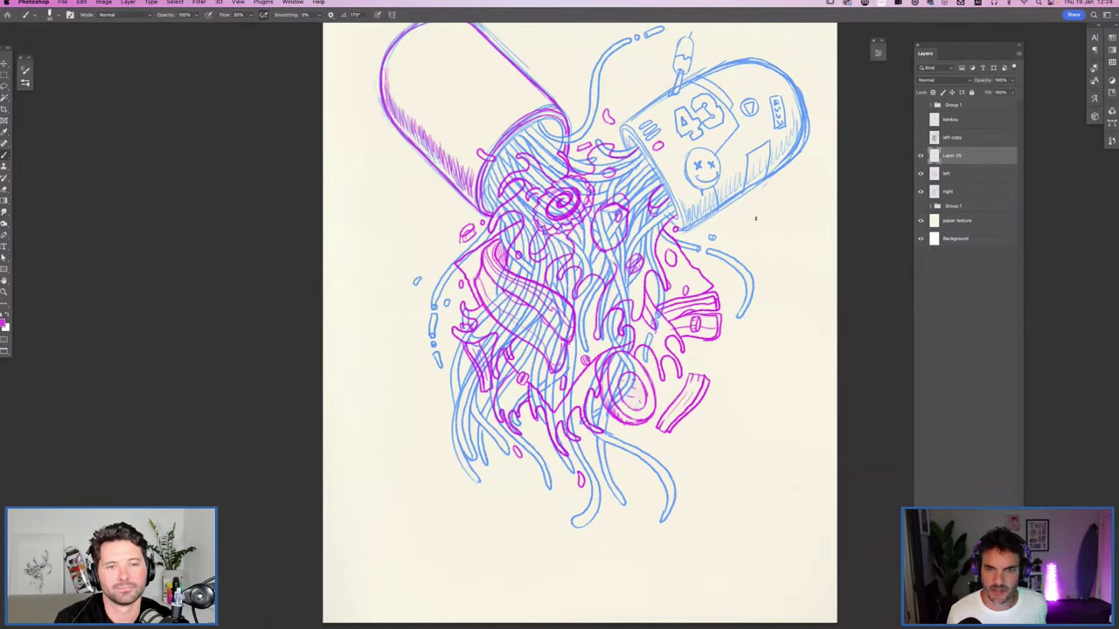
mouse_move(769, 208)
mouse_down()
mouse_move(749, 227)
mouse_move(753, 248)
mouse_move(801, 226)
mouse_move(776, 203)
mouse_move(769, 243)
mouse_move(782, 220)
mouse_move(757, 259)
mouse_move(777, 255)
mouse_move(806, 213)
mouse_up()
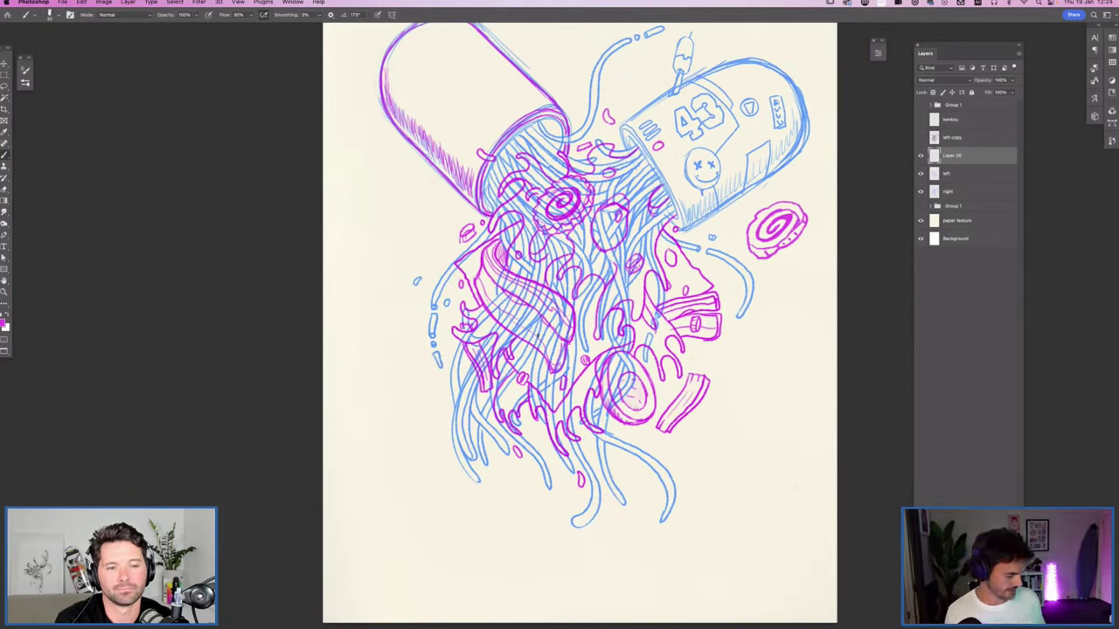
Step: Rotate the spiral slice, scale it to about 78%, and place it overlapping the lower edge of the 43 capsule
key(super+t)
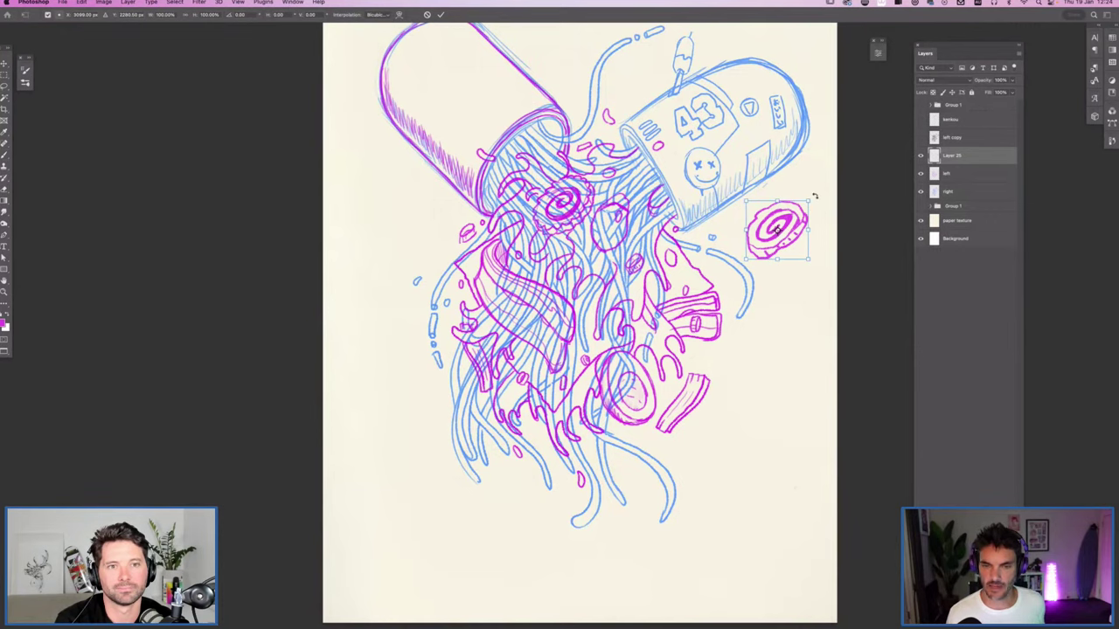
drag(817, 196, 743, 224)
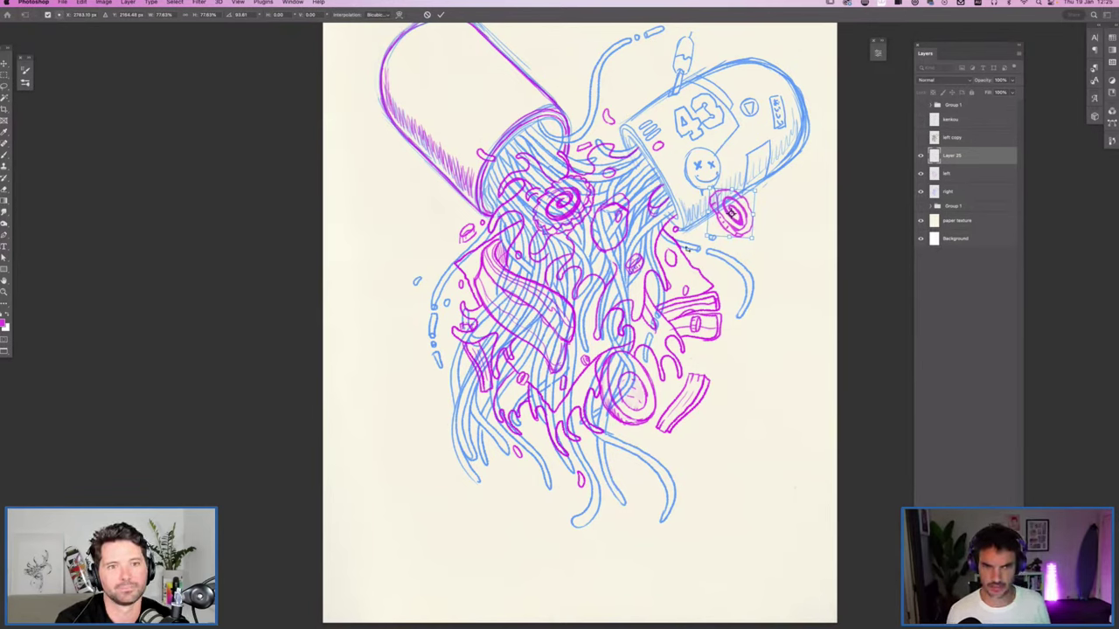
key(Return)
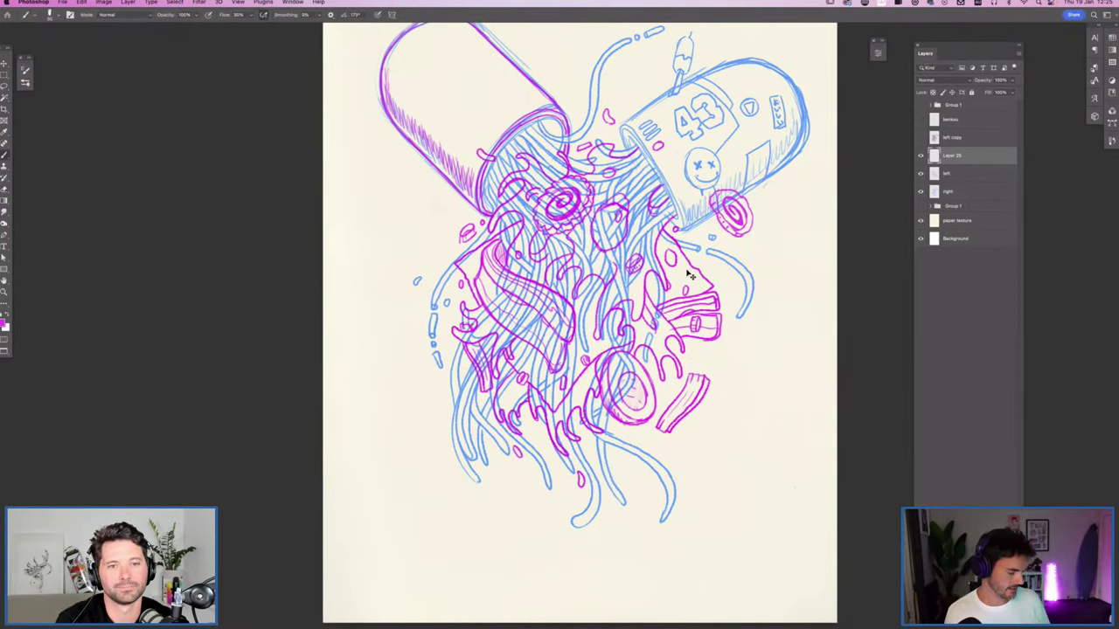
Step: Erase the part of the spiral slice that overlaps the 43 capsule so it sits behind the capsule's edge
key(super+0)
key(super+=)
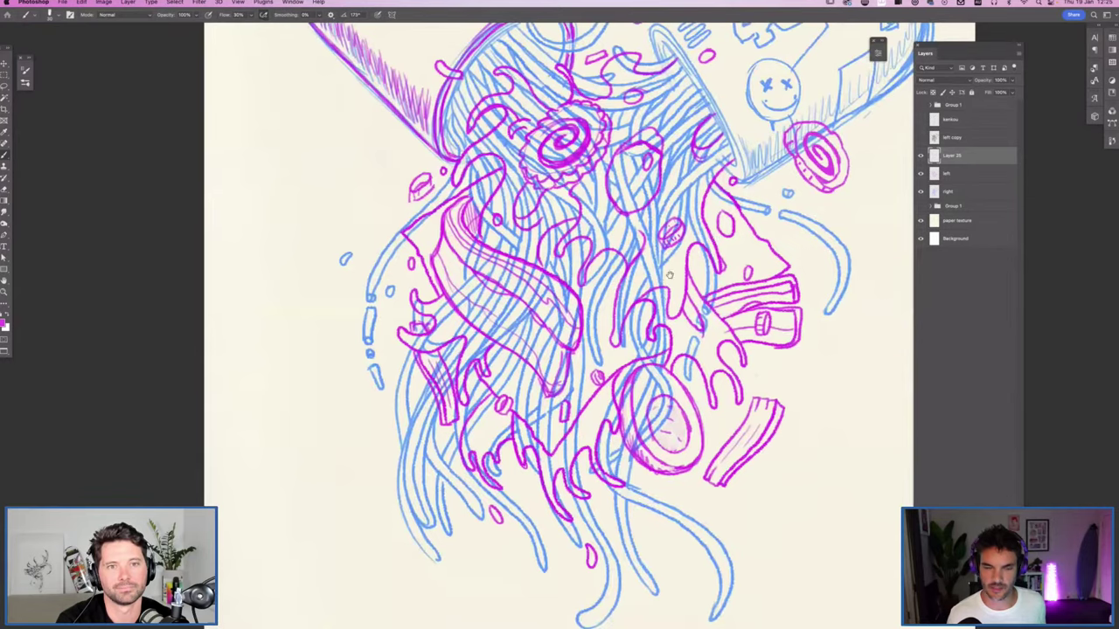
drag(789, 168, 669, 265)
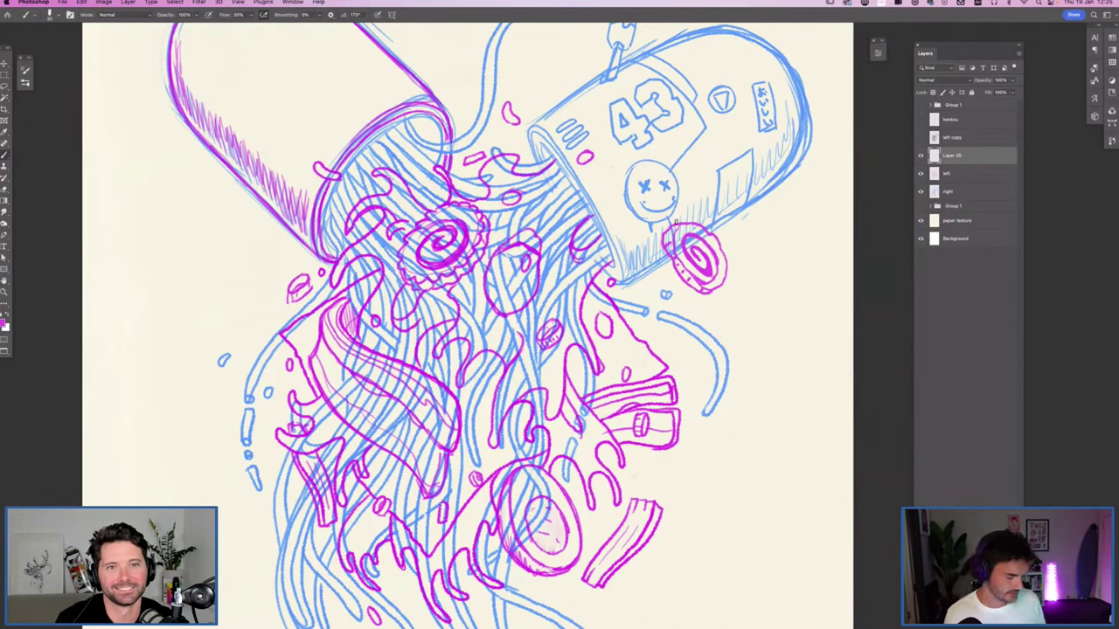
key(e)
drag(661, 234, 718, 217)
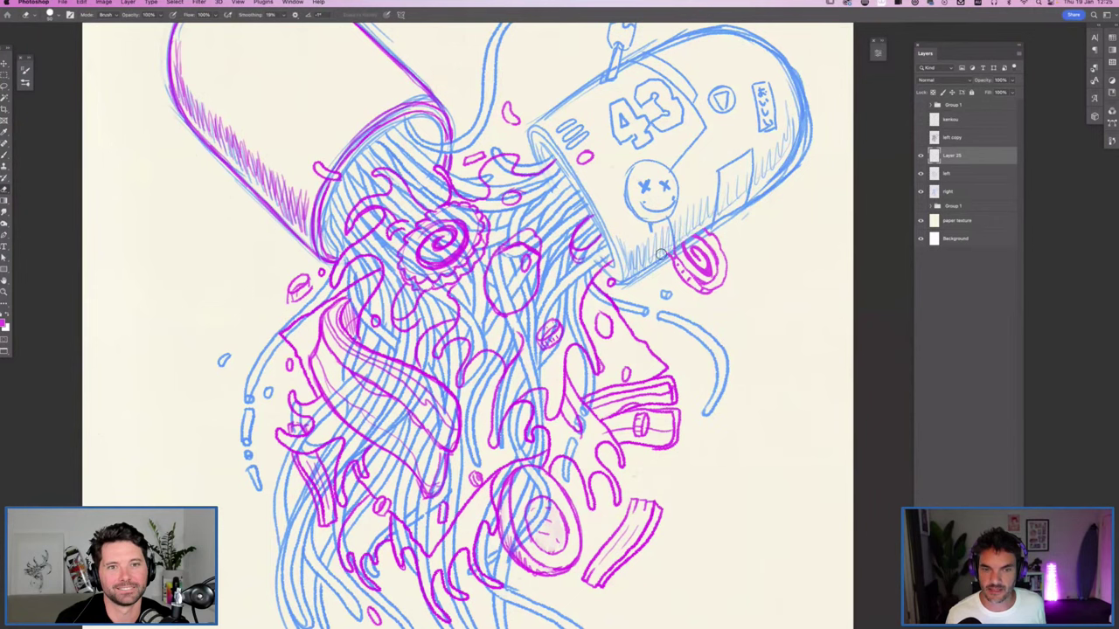
drag(663, 253, 708, 229)
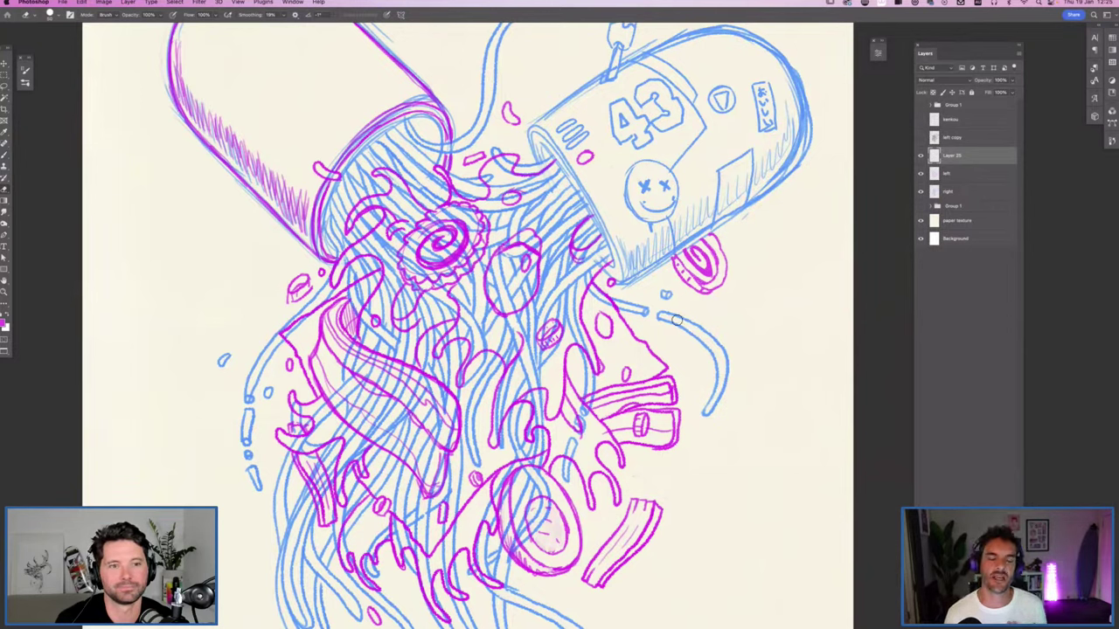
Step: Move the partly erased spiral slice away from the 43 capsule, and undo both the move and the erasing
key(v)
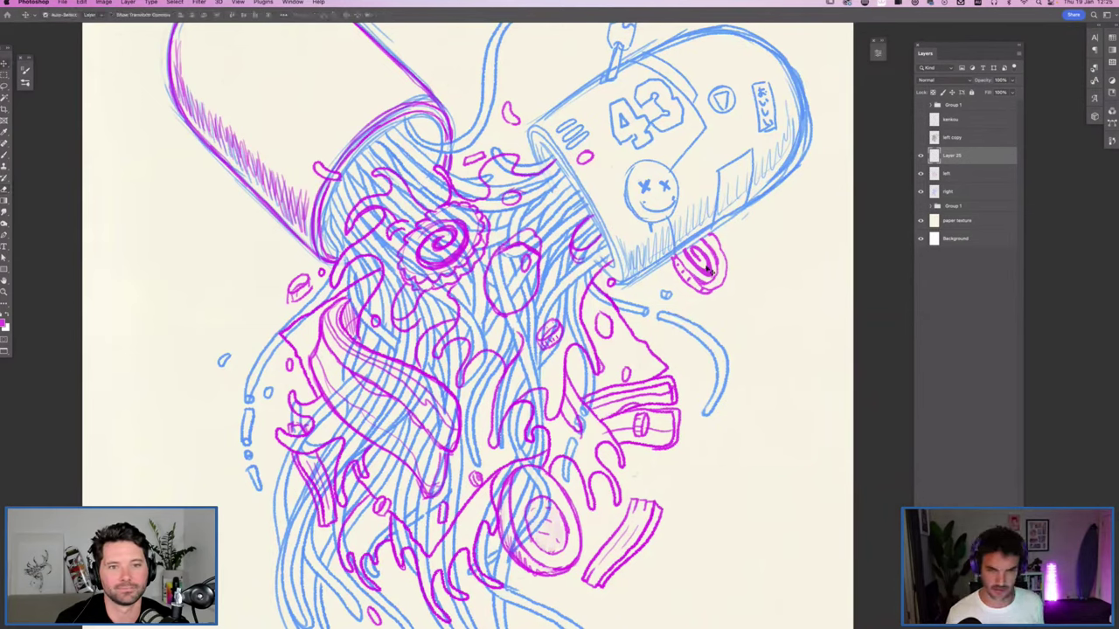
drag(707, 271, 774, 316)
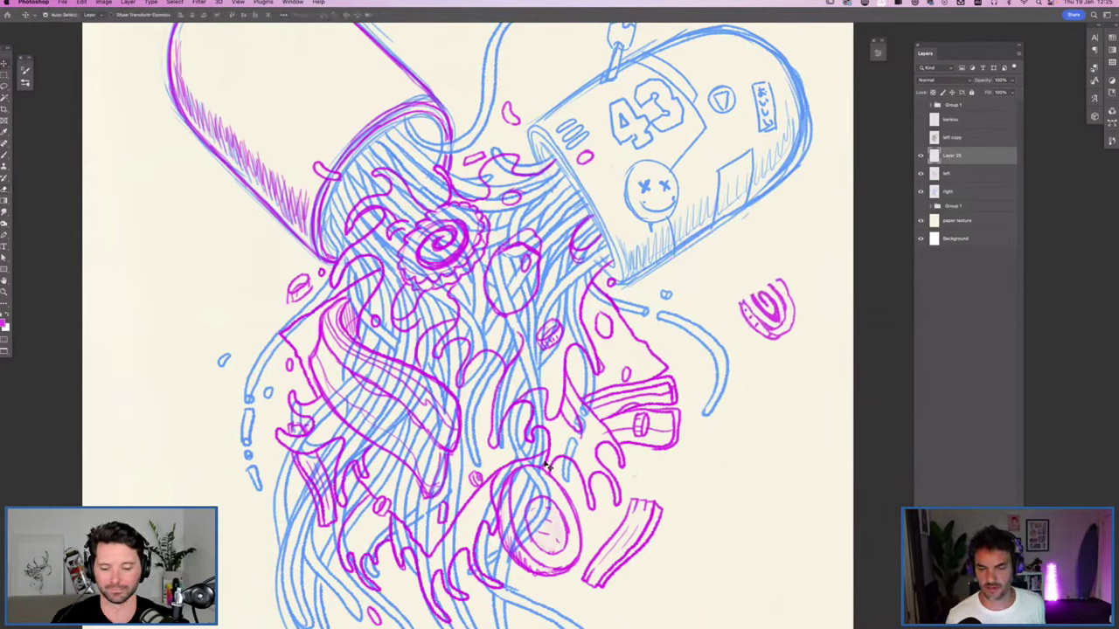
key(super+z)
key(super+z)
key(super+z)
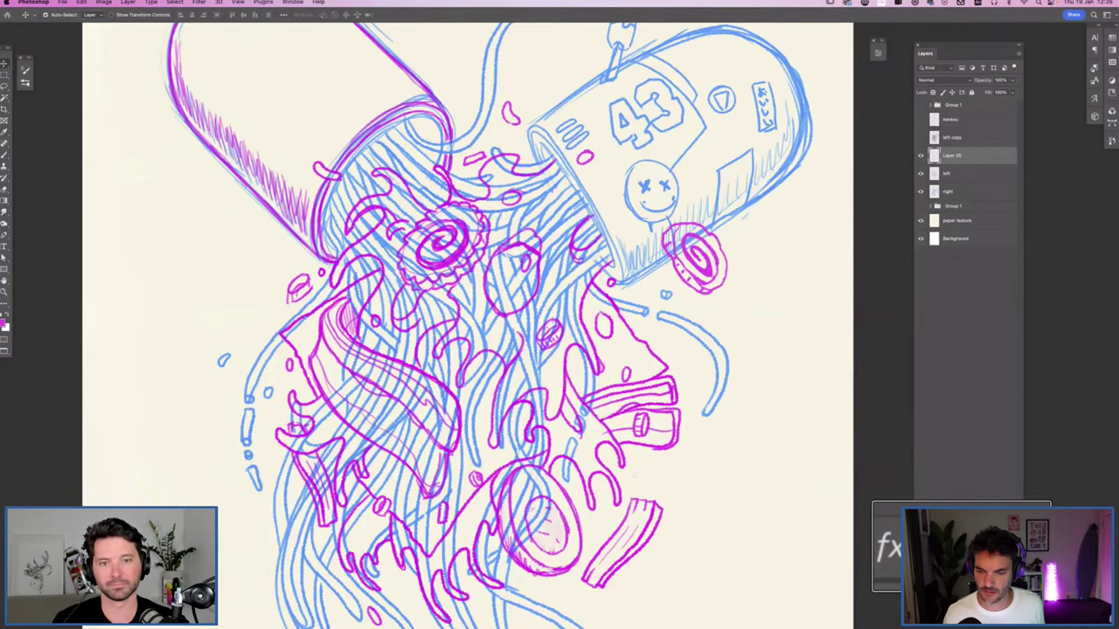
Step: Add a layer mask to the spiral slice's layer, Layer 25, and make the mask rather than the artwork the editing target
scroll(468, 324, down, 10)
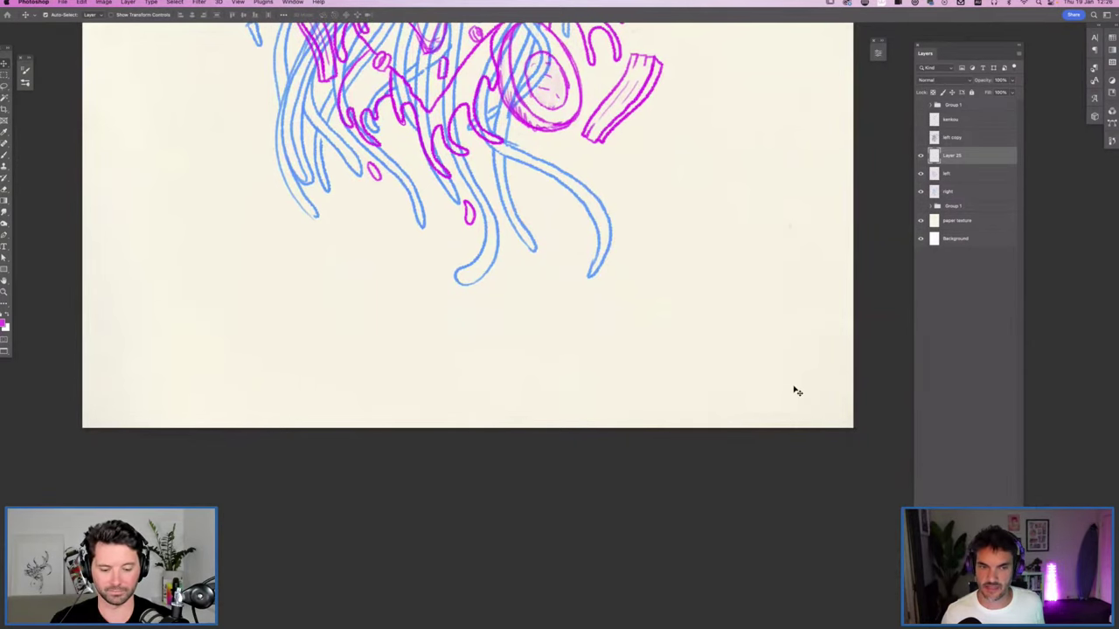
scroll(797, 392, up, 6)
scroll(917, 467, up, 5)
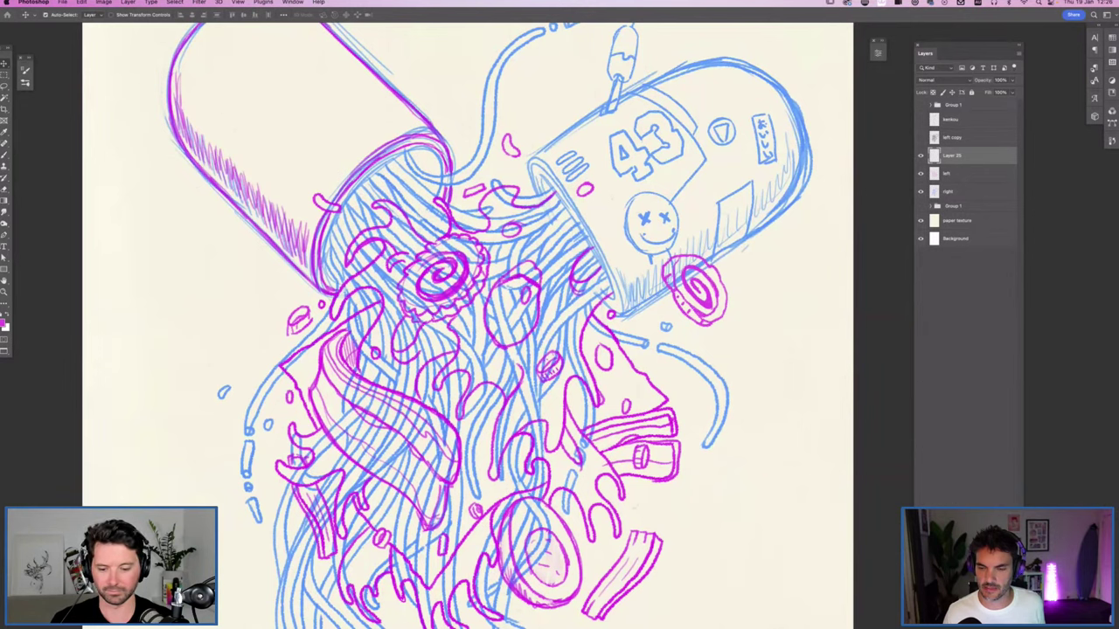
click(940, 494)
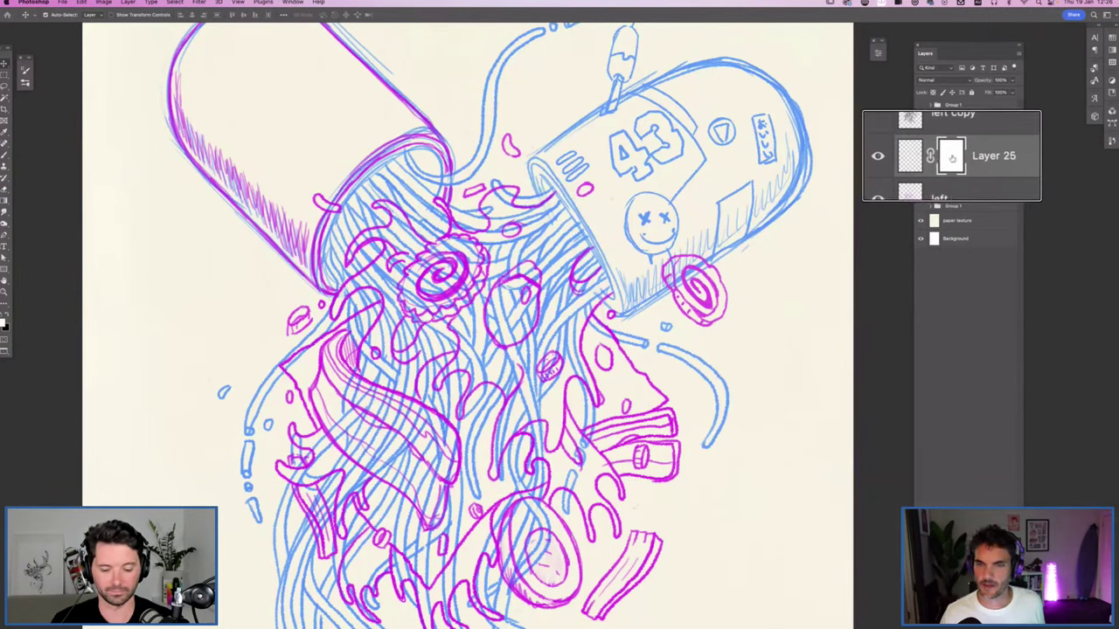
click(1009, 159)
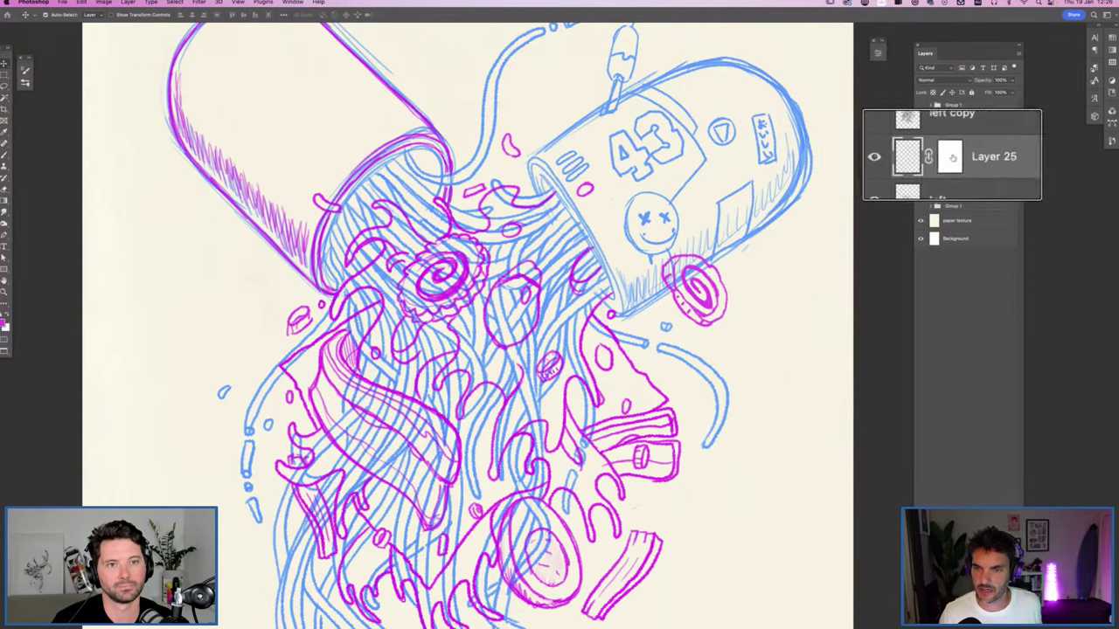
click(952, 157)
click(908, 158)
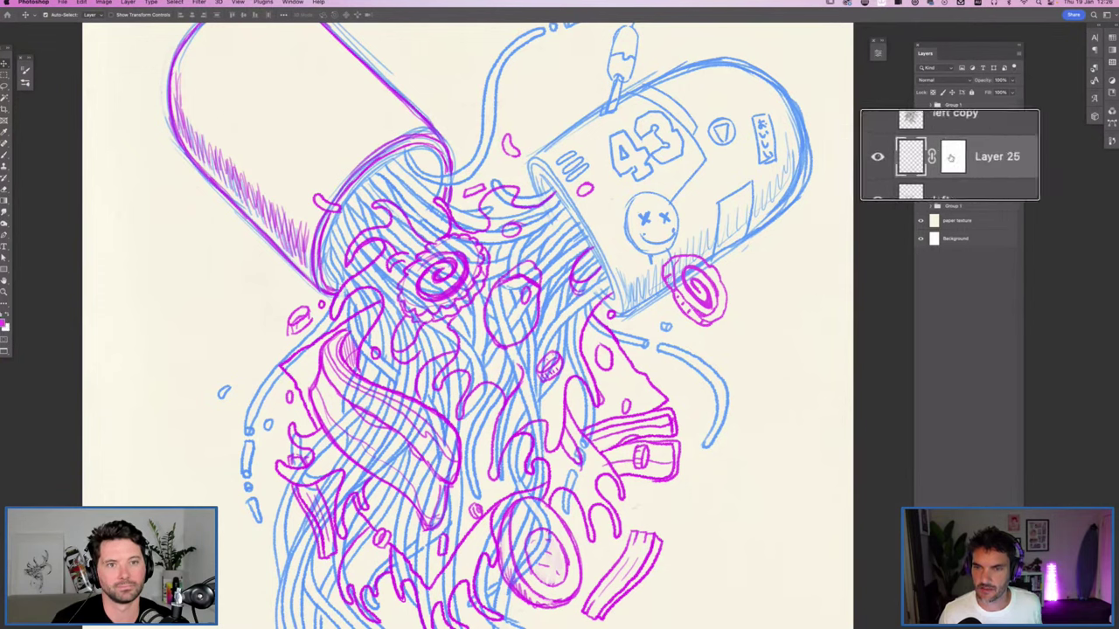
click(953, 158)
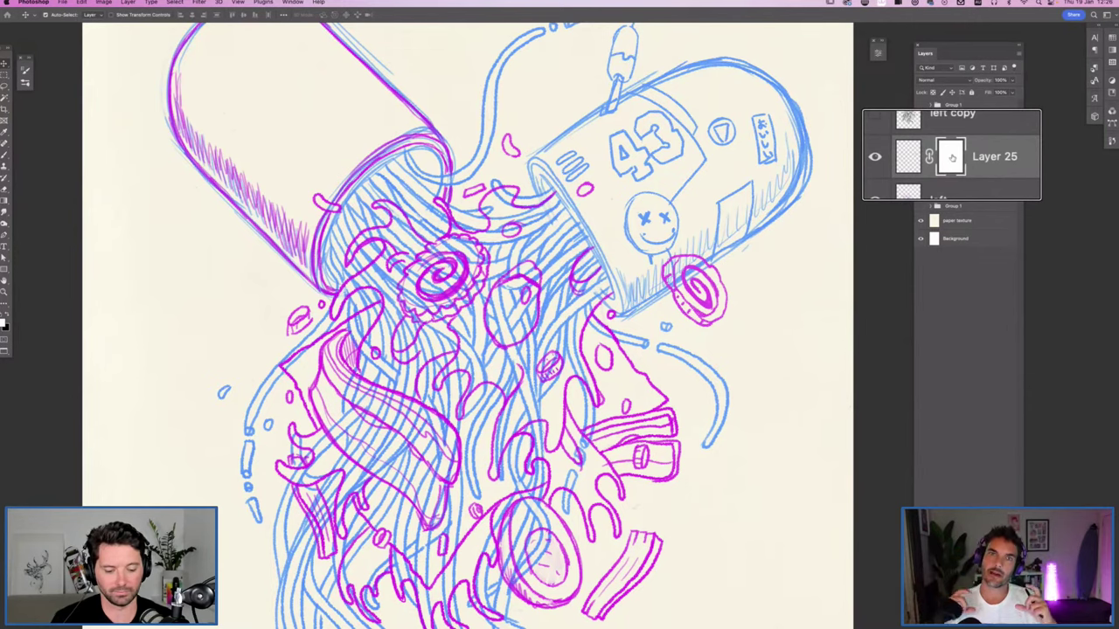
click(940, 155)
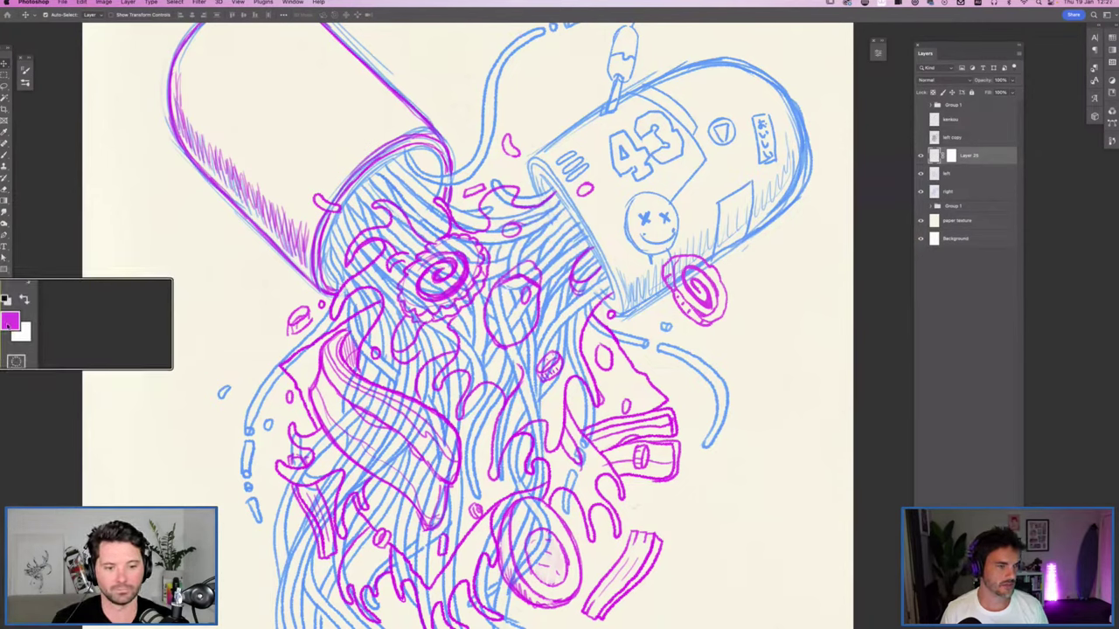
click(953, 158)
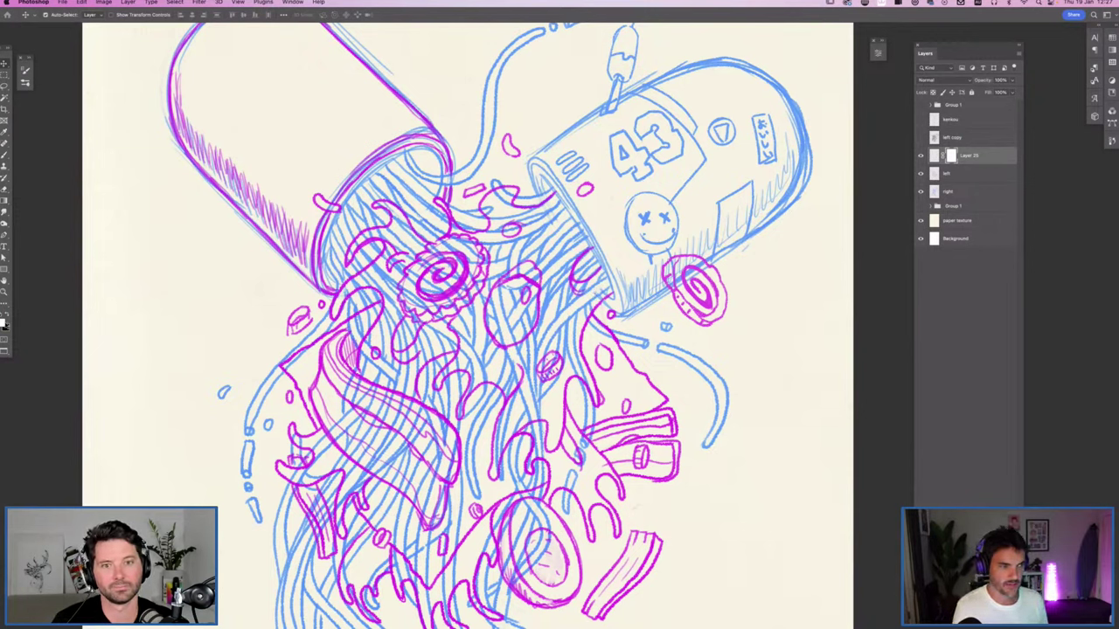
Step: Swap the foreground and background colours back and forth, ending with black as the foreground for mask painting
key(x)
key(x)
key(x)
key(x)
key(x)
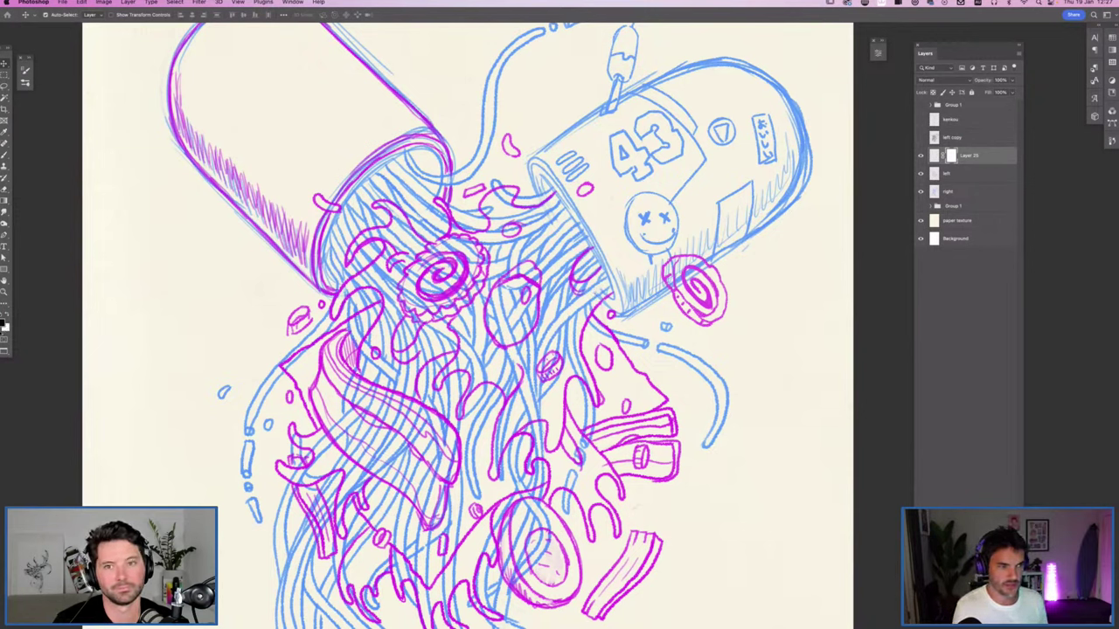
key(x)
key(x)
key(x)
key(x)
key(x)
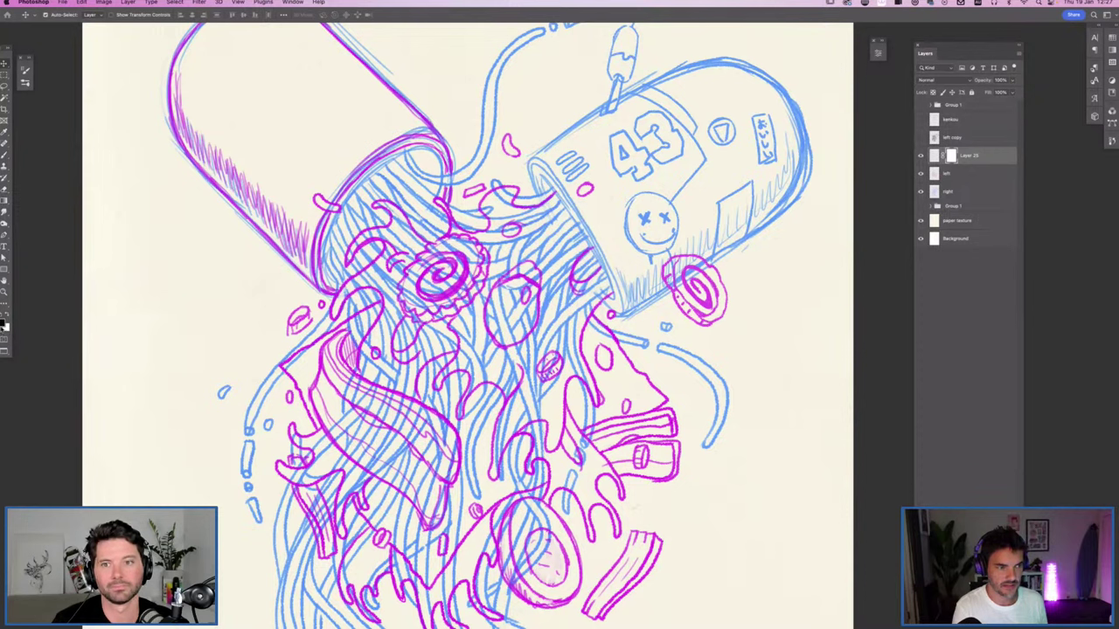
key(x)
key(x)
key(x)
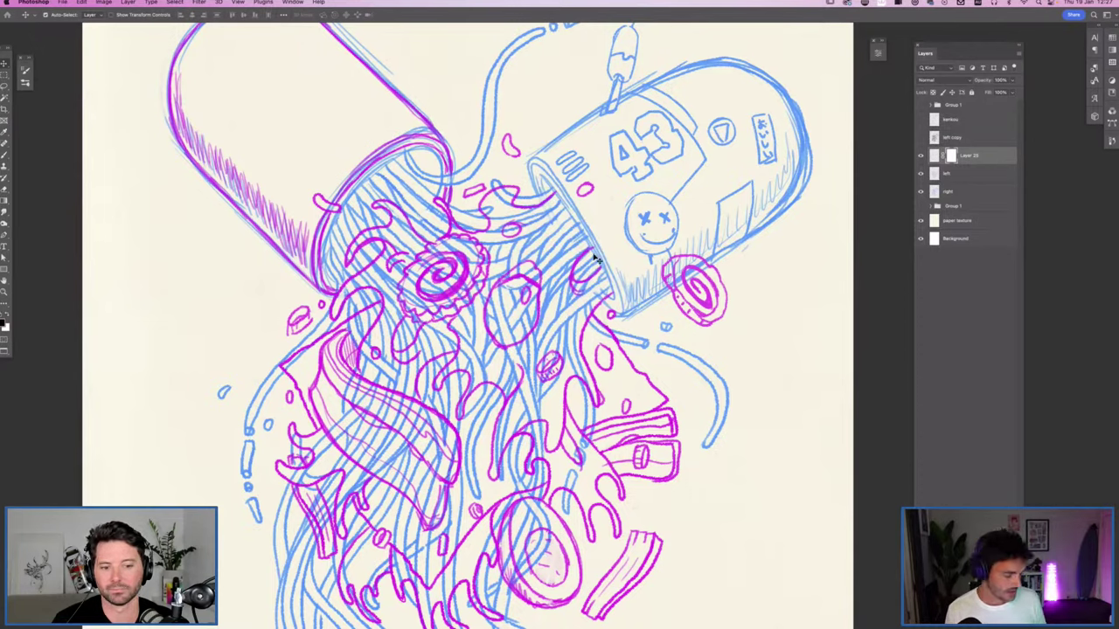
Step: Paint black on the mask to hide the slice's overlap with the 43 capsule, and switch the mask off and on to compare
key(b)
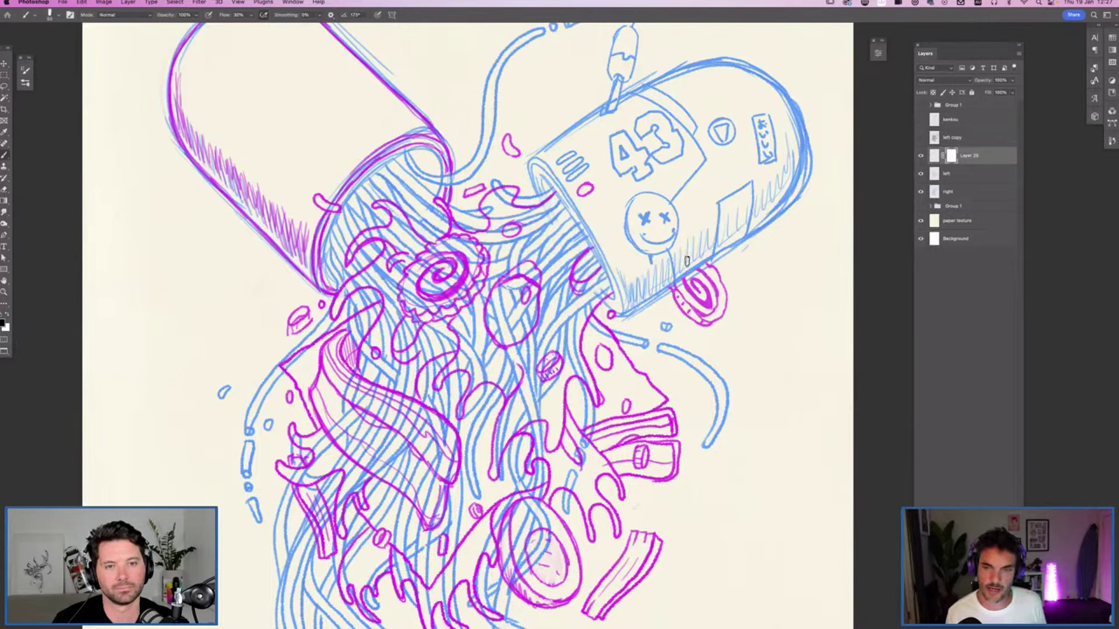
key(x)
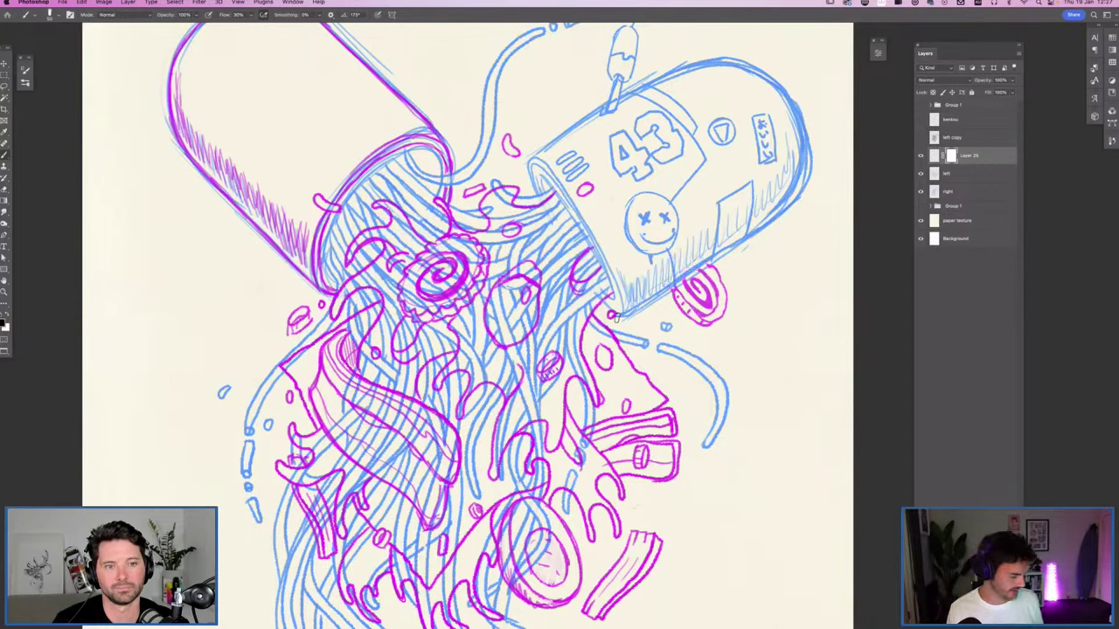
drag(652, 330, 721, 349)
scroll(542, 323, right, 3)
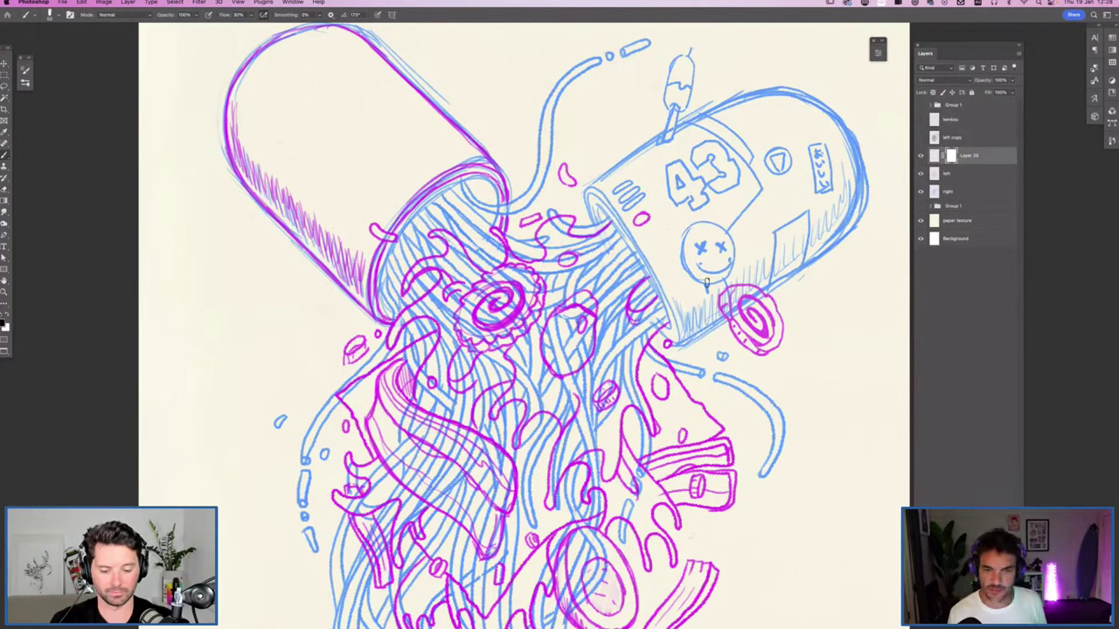
mouse_move(714, 297)
mouse_down()
mouse_move(739, 273)
mouse_move(735, 284)
mouse_move(748, 280)
mouse_move(729, 296)
mouse_move(769, 282)
mouse_move(717, 324)
mouse_up()
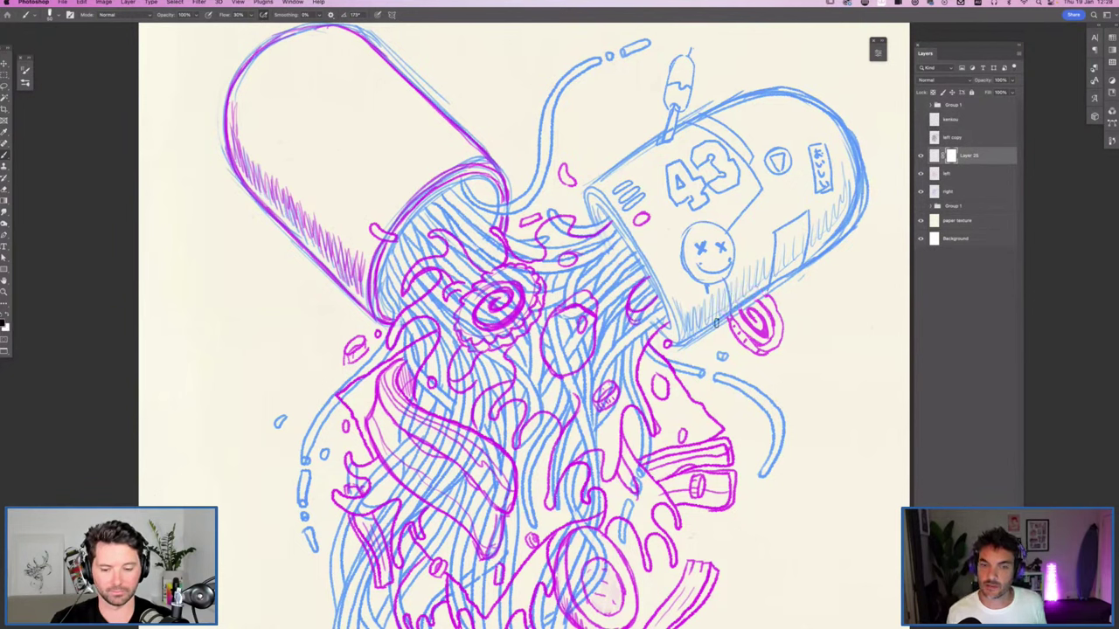
shift+click(950, 157)
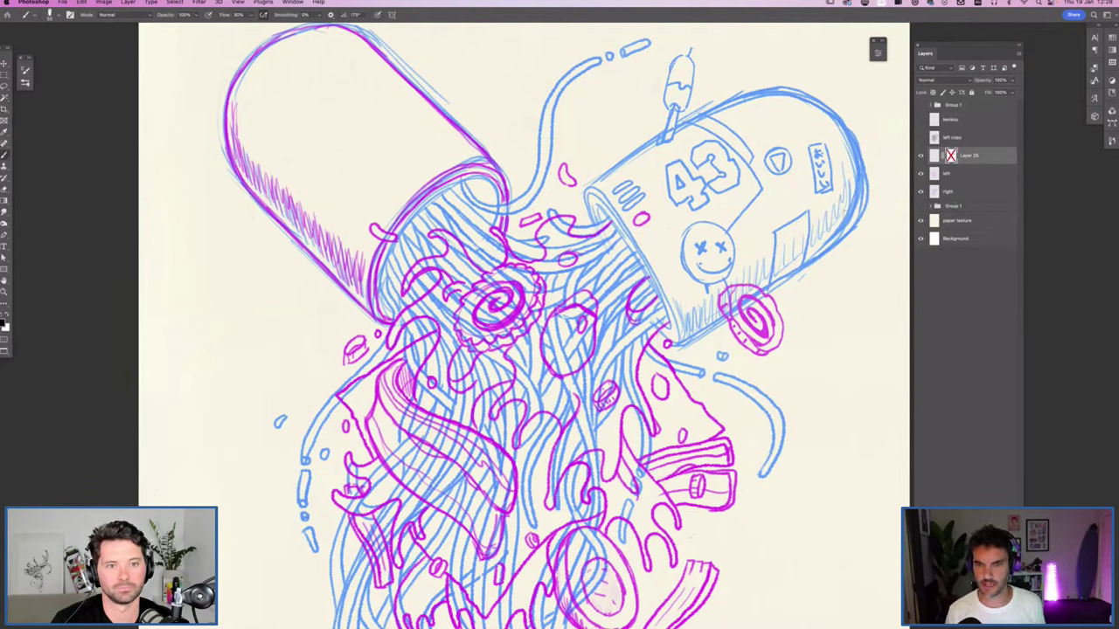
shift+click(952, 156)
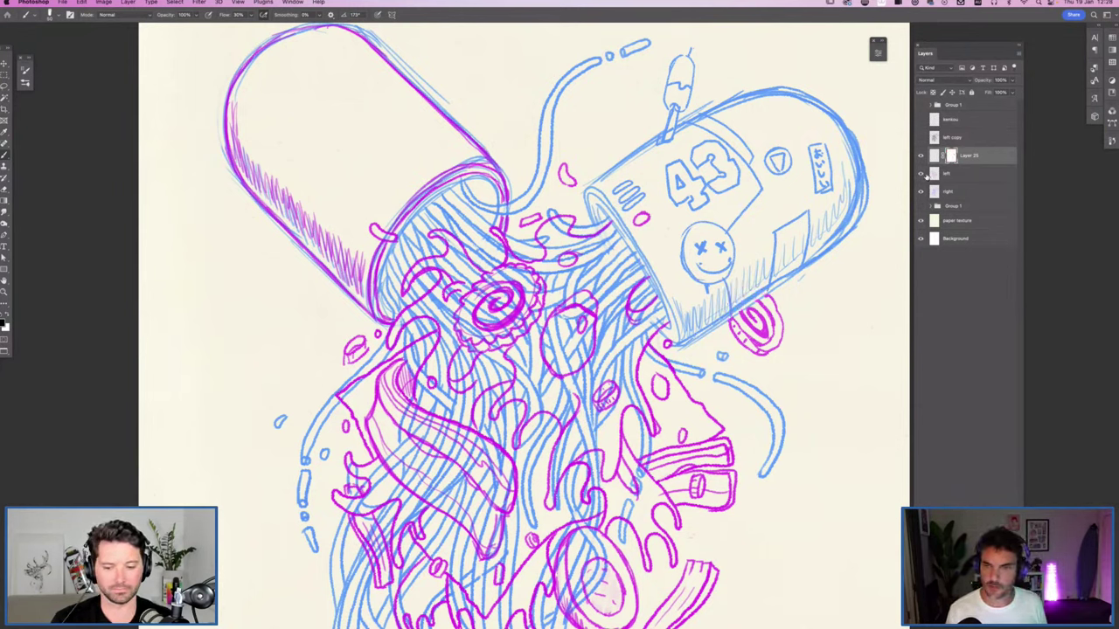
Step: Try moving the slice artwork away from the capsule with Free Transform while its mask is still linked
click(935, 157)
key(super+t)
drag(770, 323, 819, 338)
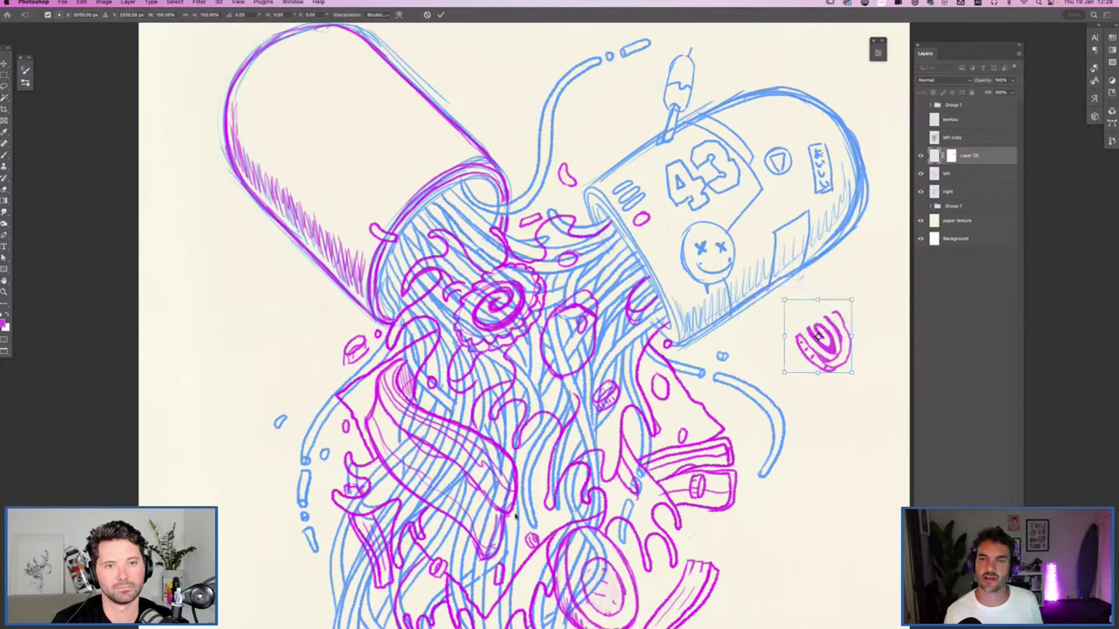
key(Escape)
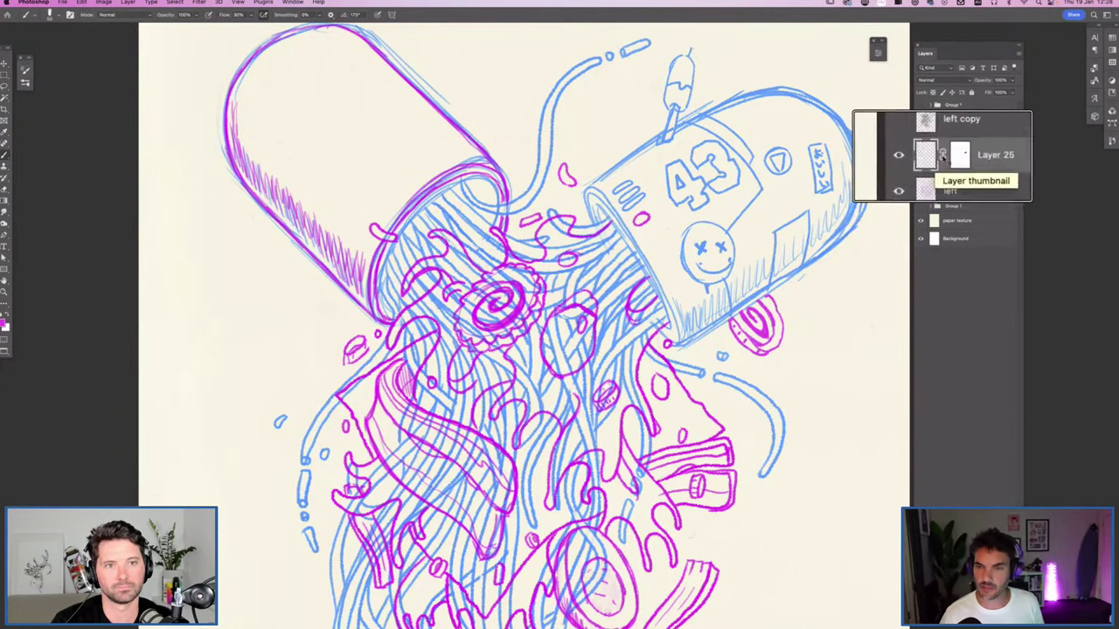
Step: Unlink the layer mask from the slice artwork on Layer 25
right_click(949, 158)
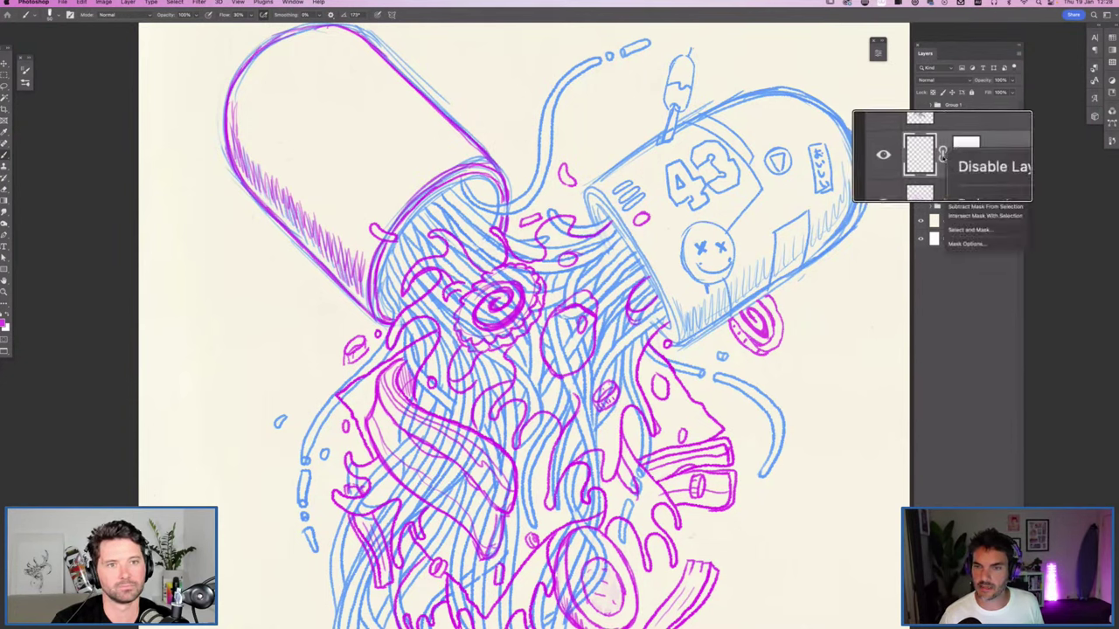
click(943, 158)
click(942, 159)
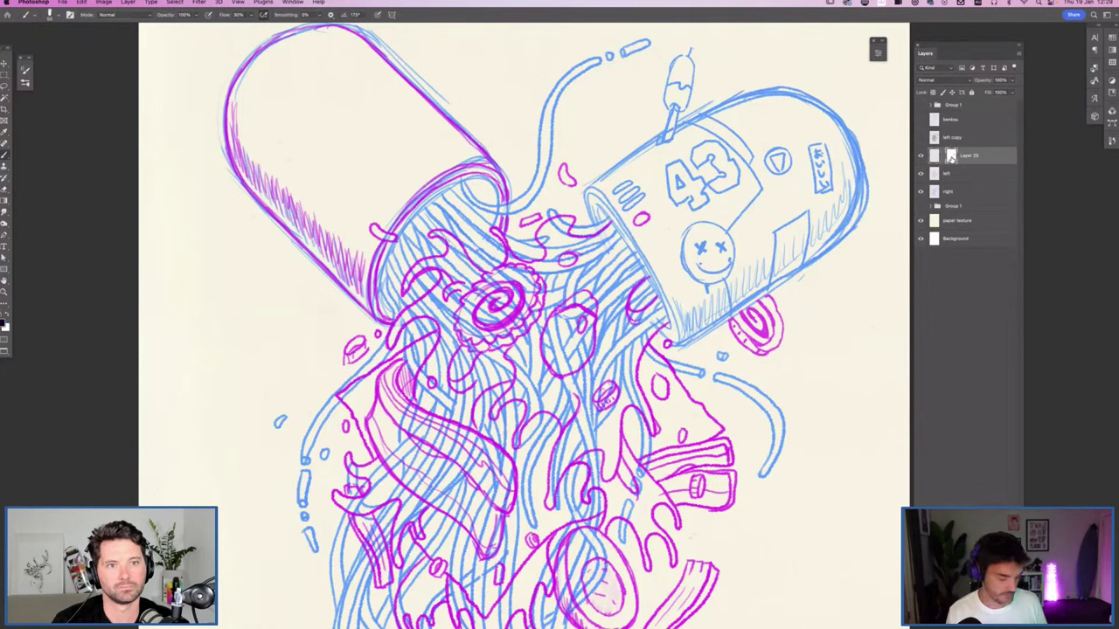
Step: Try moving only the layer mask with Free Transform, independently of the slice artwork
key(ctrl+t)
drag(778, 285, 788, 296)
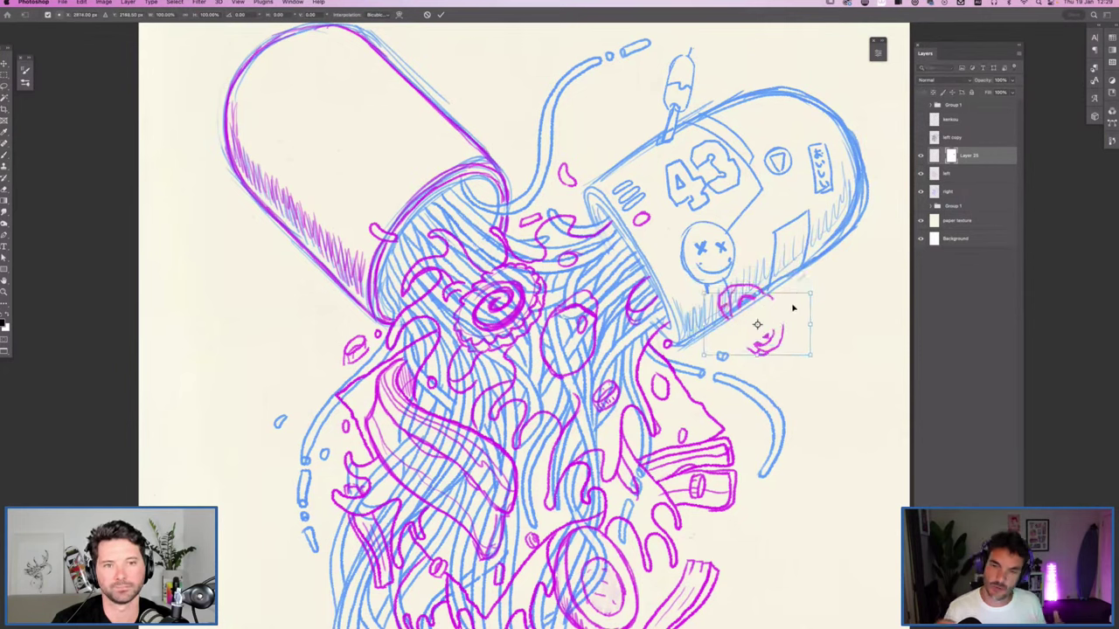
key(Return)
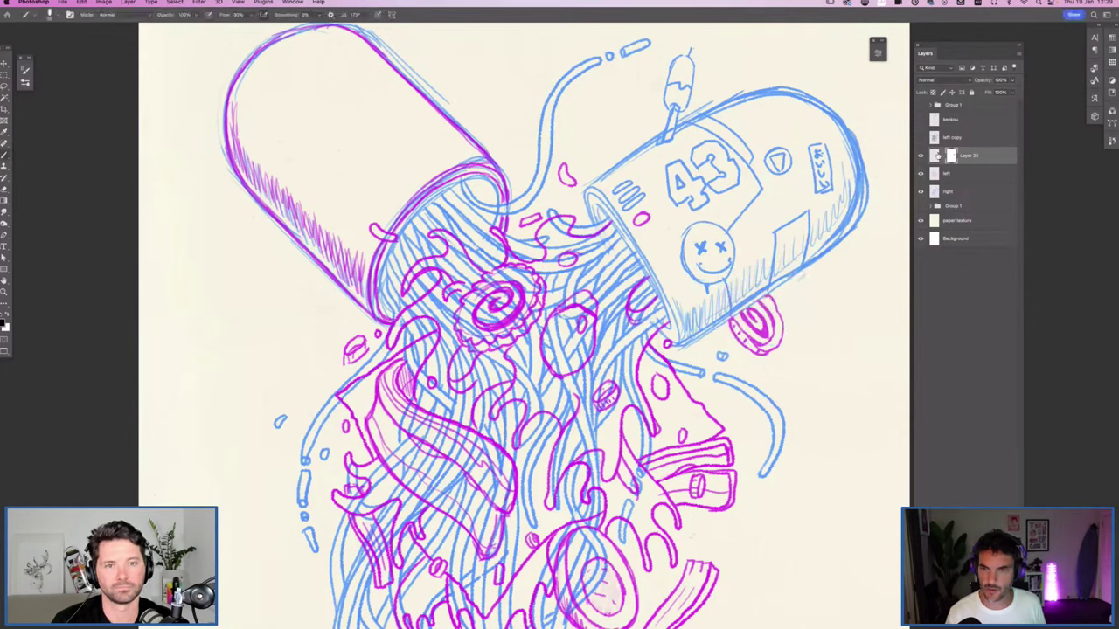
Step: Rotate the slice artwork counterclockwise independently of its mask and reposition it behind the lower edge of the 43 capsule
key(ctrl+t)
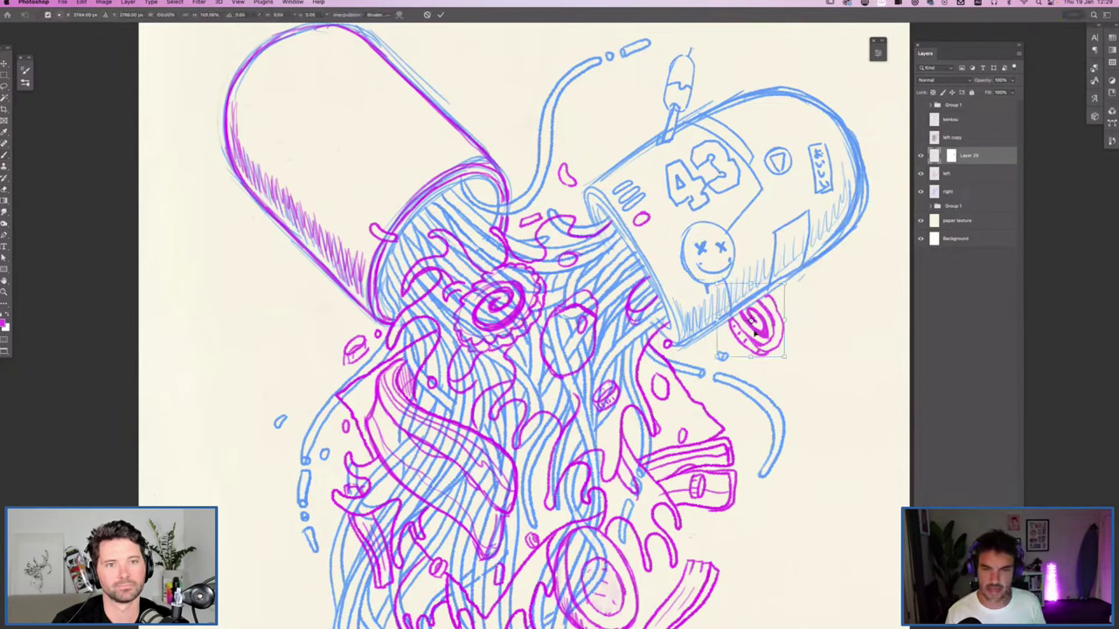
mouse_move(775, 337)
mouse_down()
mouse_move(807, 357)
mouse_move(772, 305)
mouse_move(762, 316)
mouse_move(785, 334)
mouse_move(774, 331)
mouse_move(769, 351)
mouse_up()
mouse_move(784, 340)
mouse_down()
mouse_move(776, 330)
mouse_move(817, 299)
mouse_move(802, 287)
mouse_move(834, 383)
mouse_move(767, 321)
mouse_move(809, 346)
mouse_move(776, 331)
mouse_up()
key(Return)
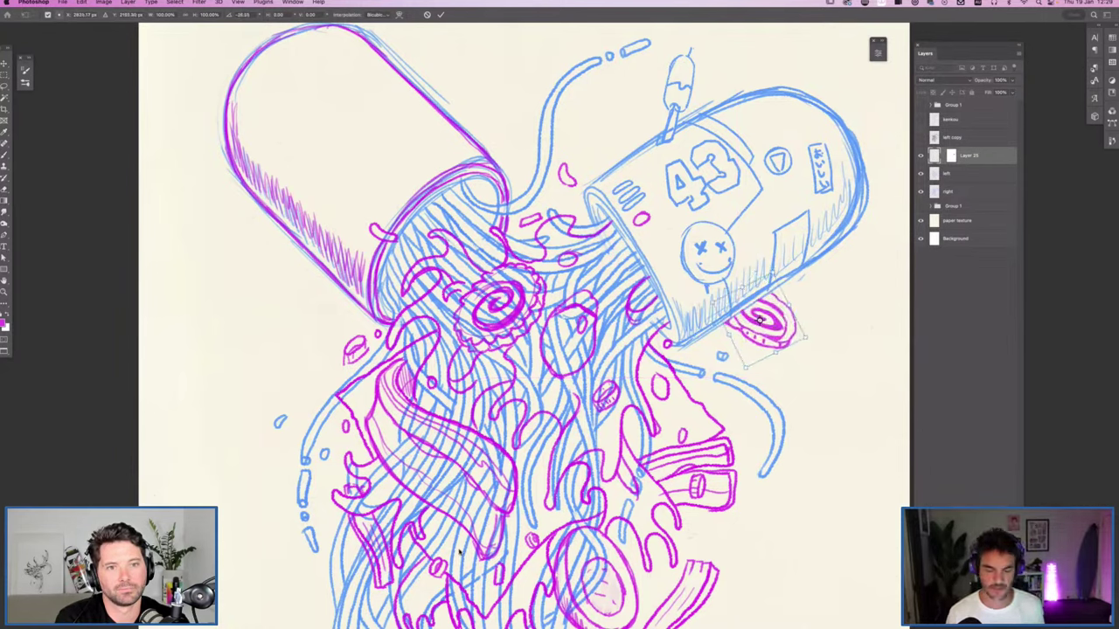
Step: Rename the masked spiral slice's layer to "naruto"
key(b)
key(super+minus)
key(super+minus)
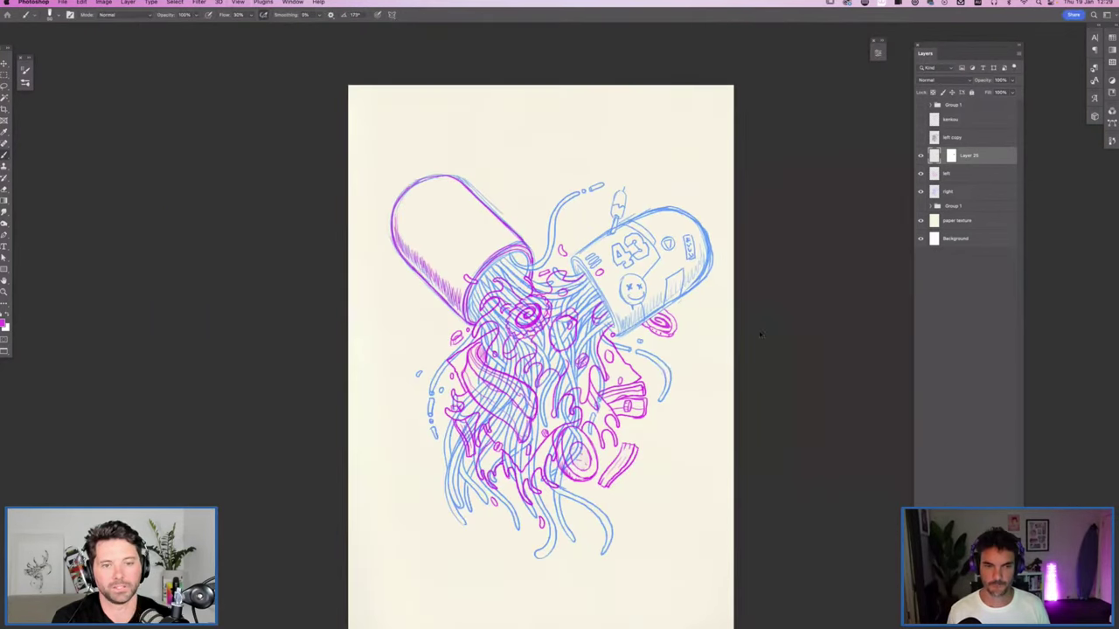
key(super+plus)
drag(598, 379, 632, 350)
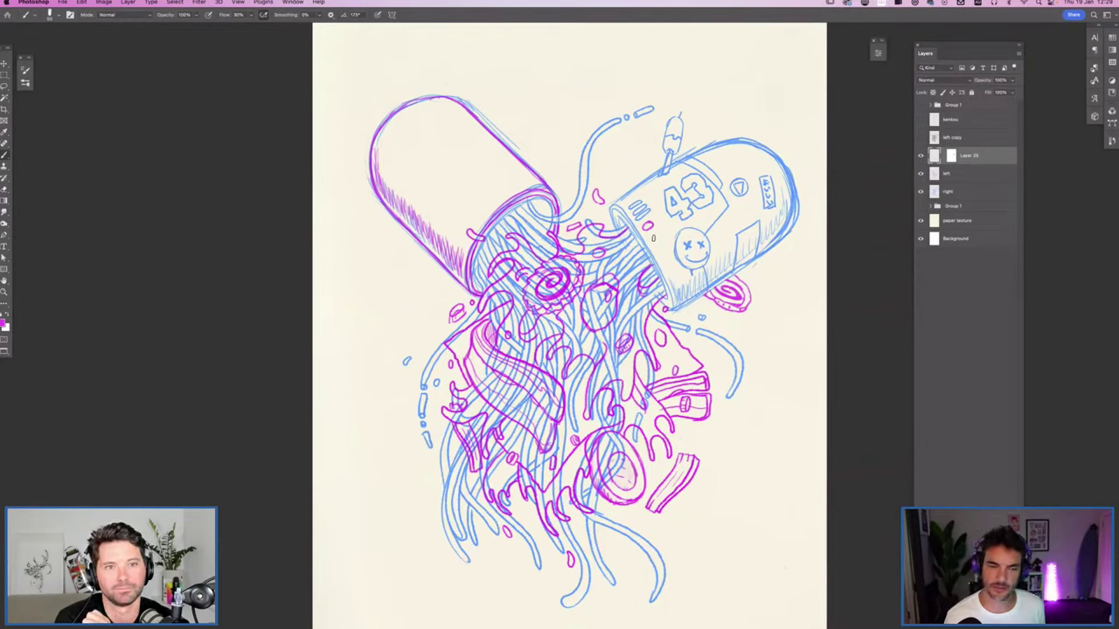
double_click(968, 155)
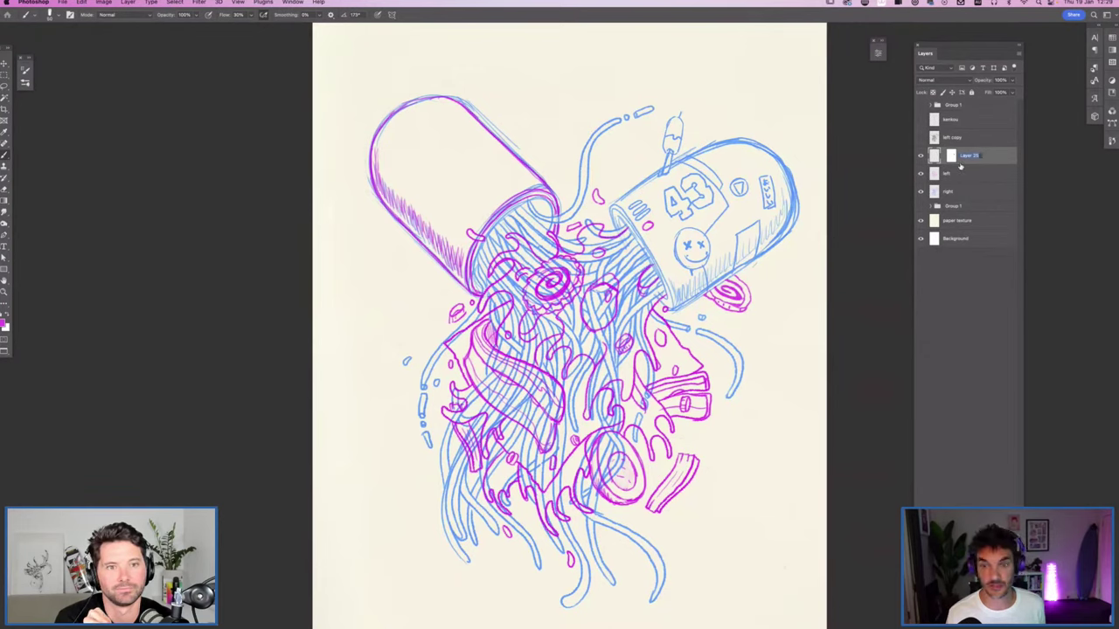
text(caru)
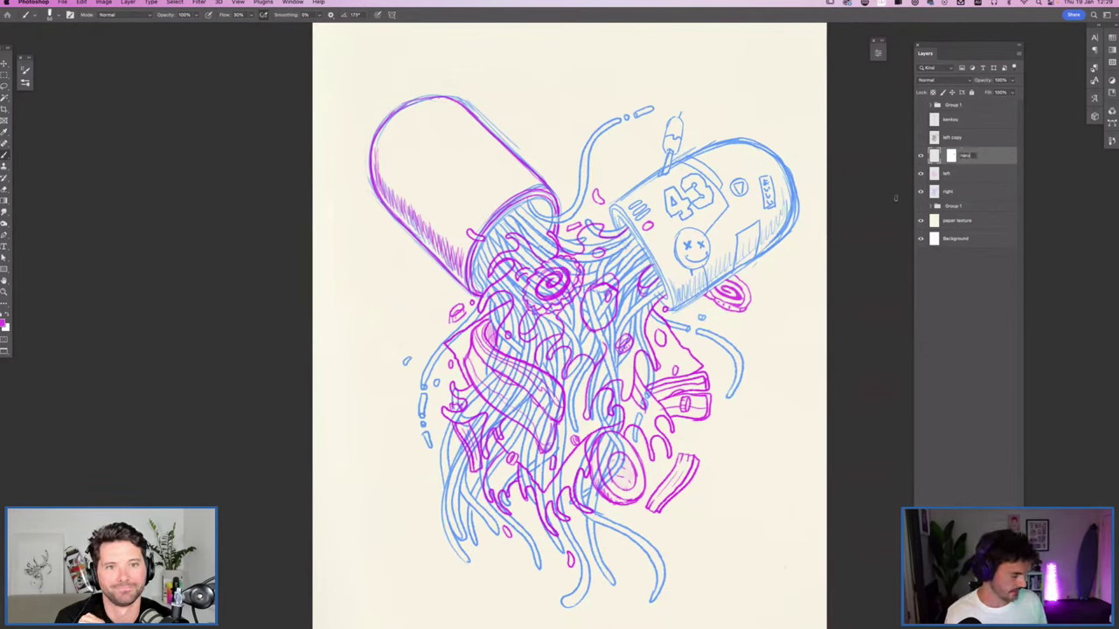
text(to)
key(Return)
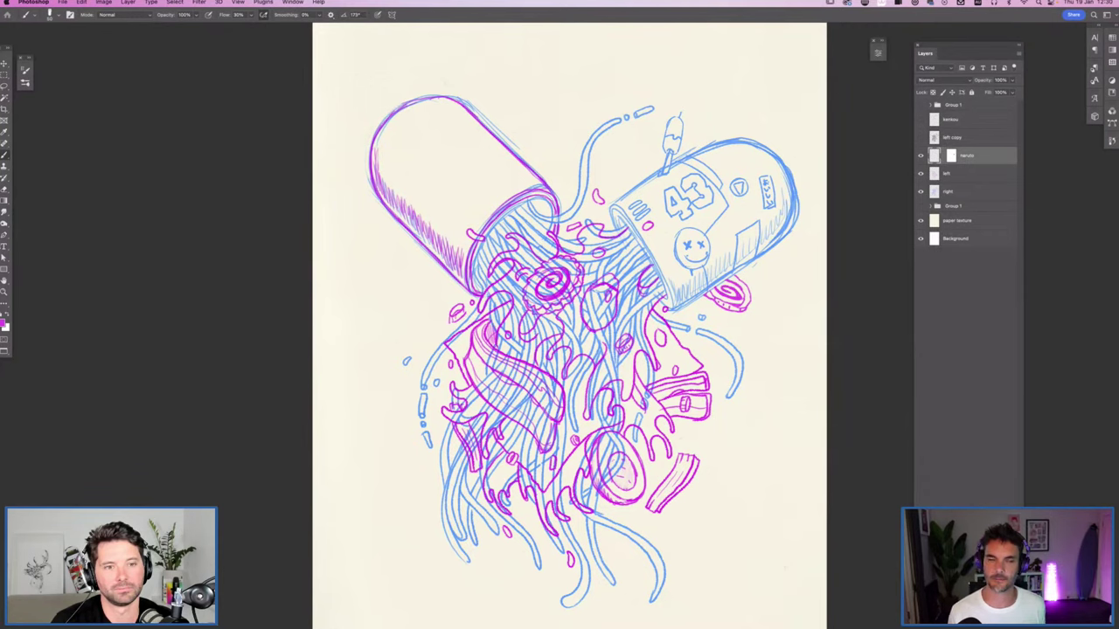
drag(568, 349, 584, 326)
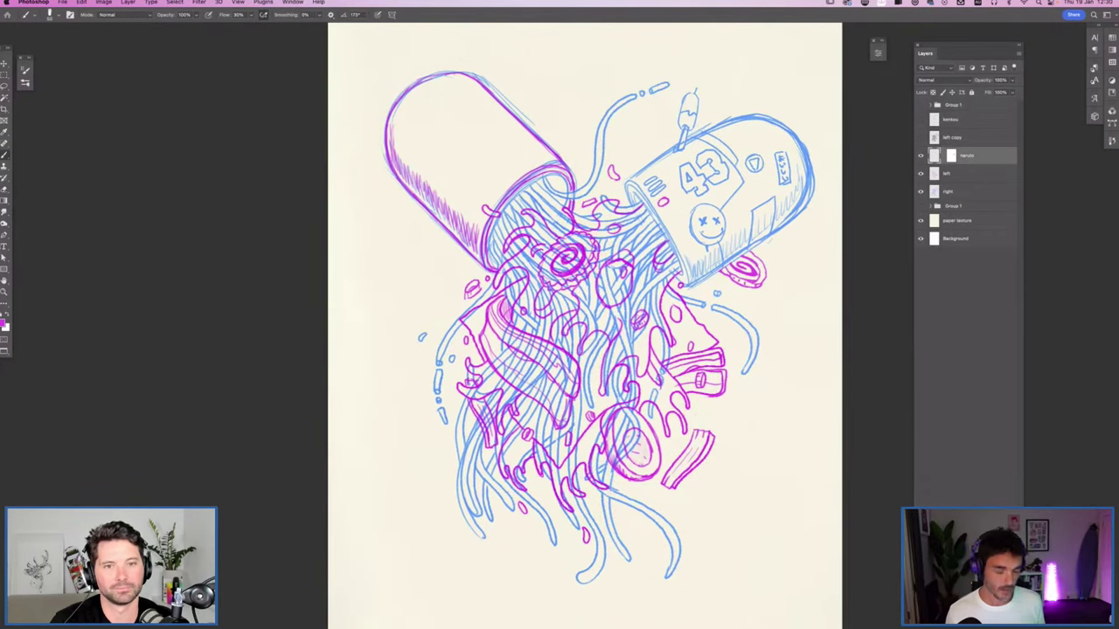
key(super+minus)
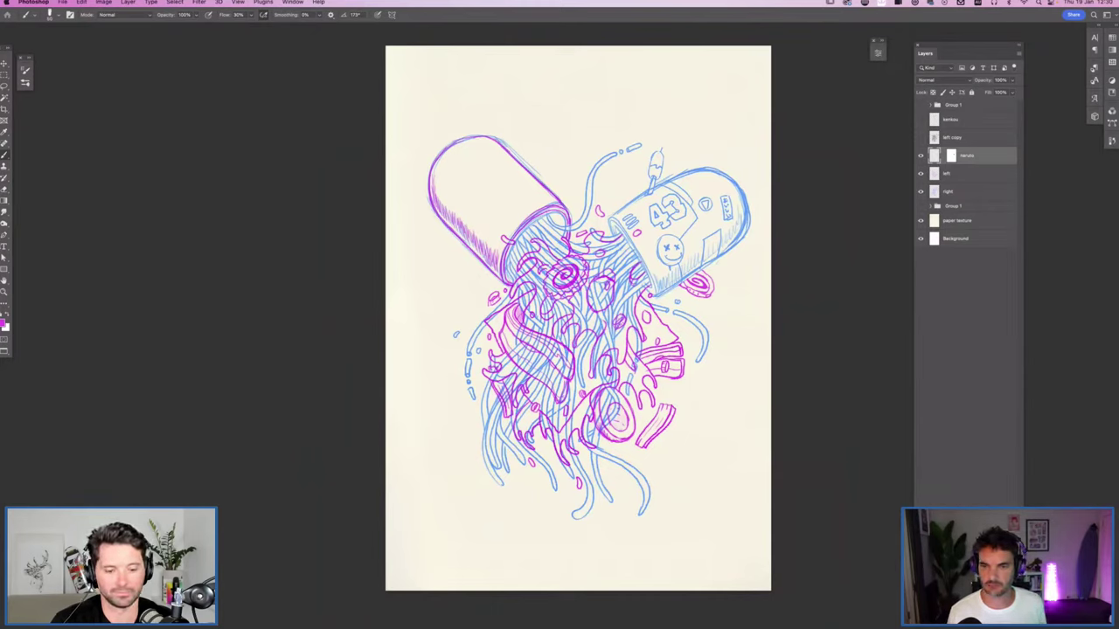
Step: Move the naruto layer beneath the left sketch layer and merge the two into a single left layer
key(super+bracketleft)
shift+click(969, 155)
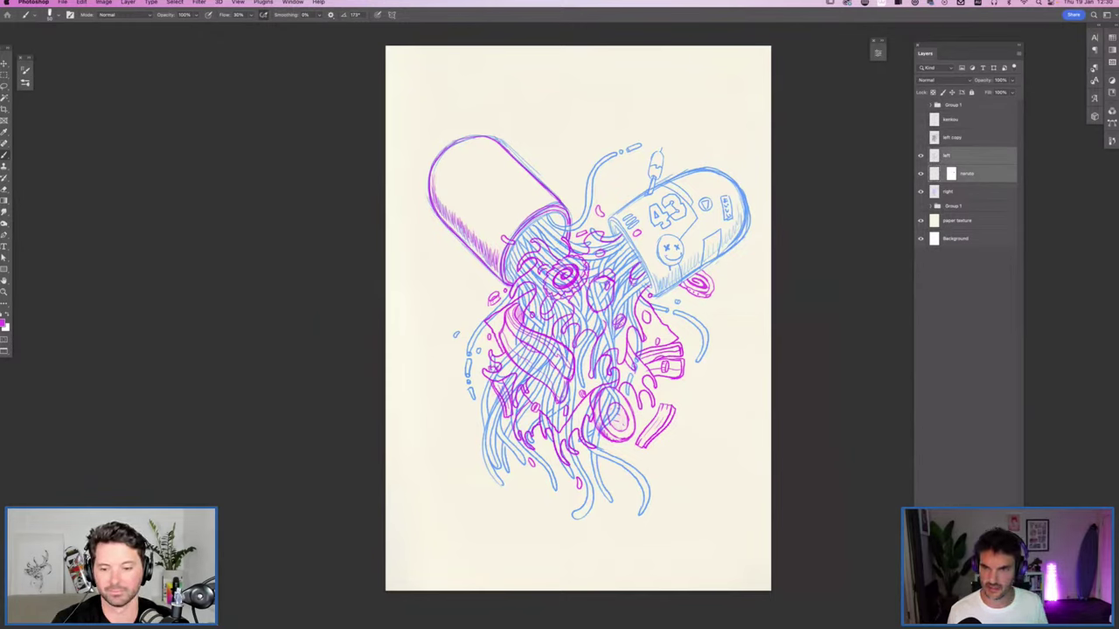
key(super+e)
click(921, 156)
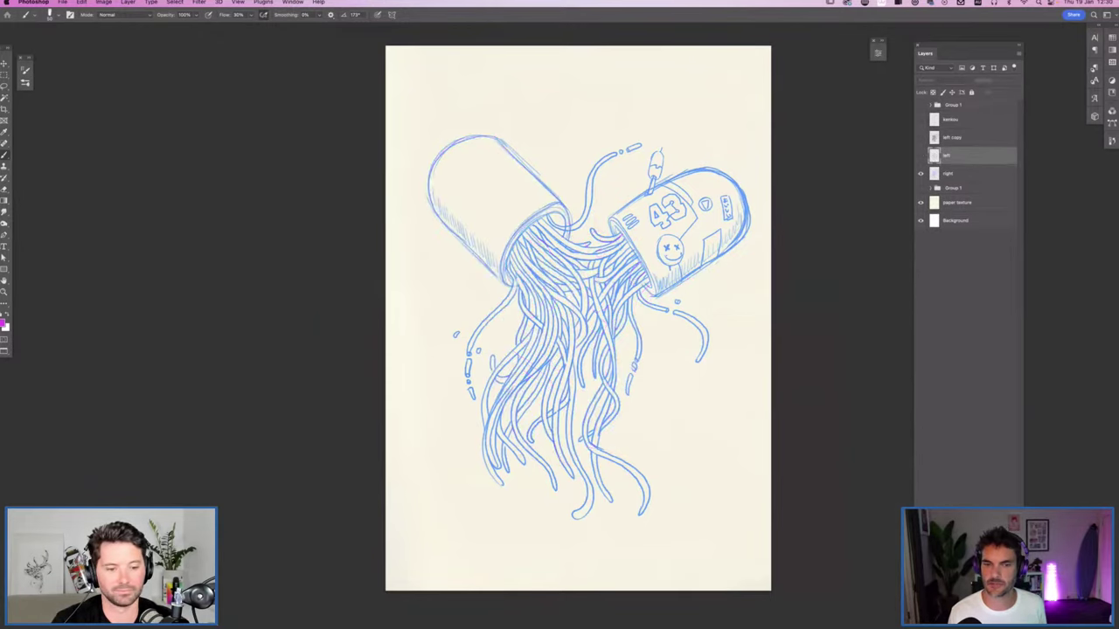
click(920, 156)
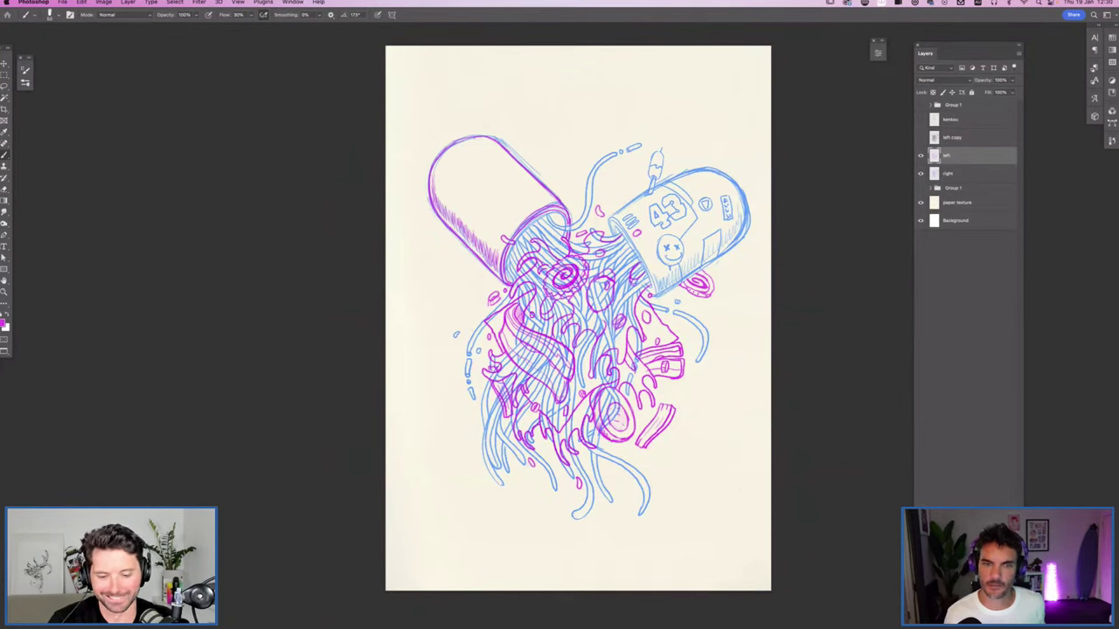
key(super+comma)
key(super+comma)
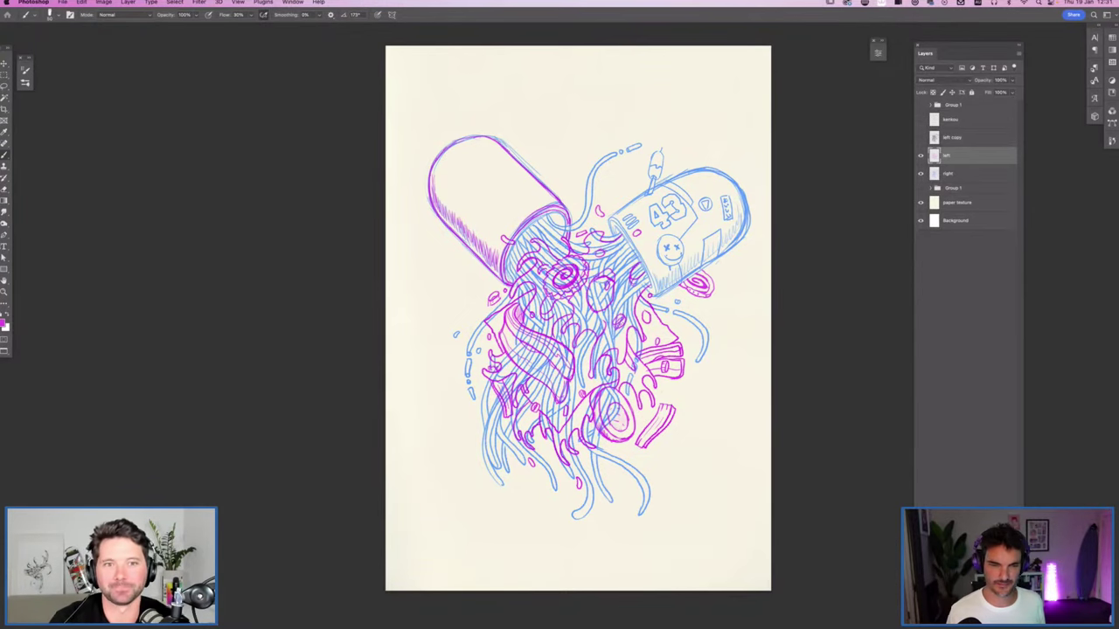
Step: Create a new layer above the left sketch layer and name it "daruma"
key(super+plus)
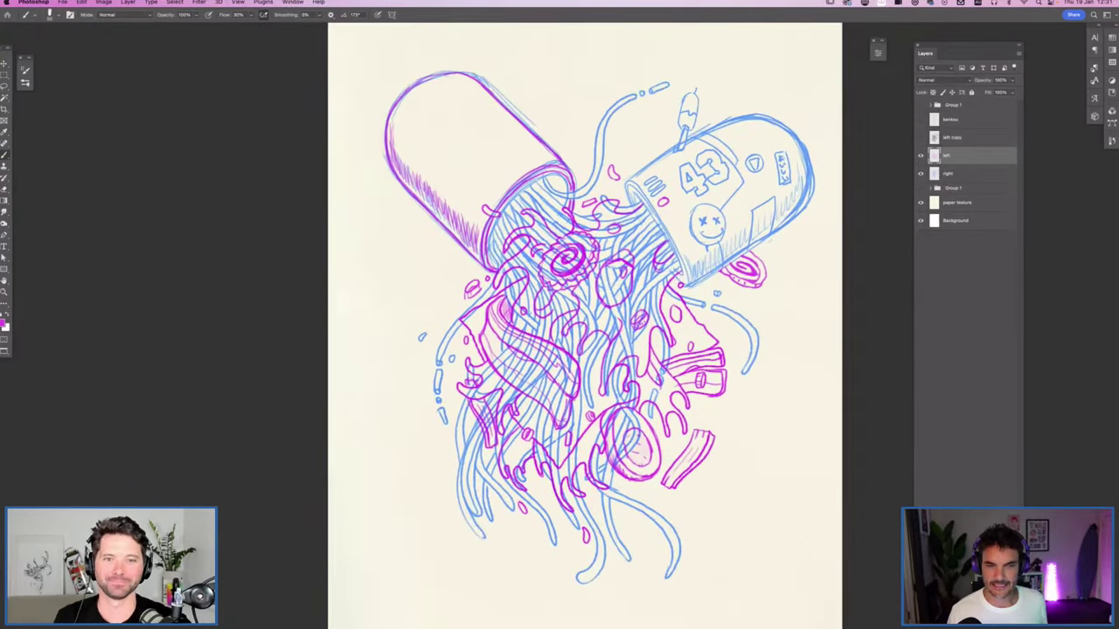
drag(577, 297, 553, 339)
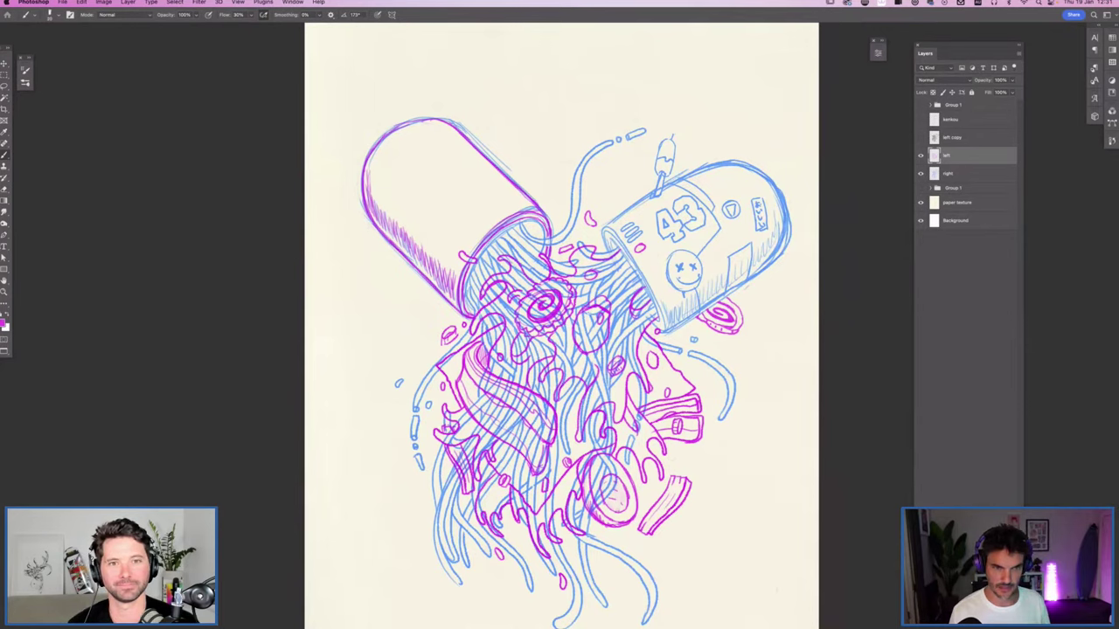
scroll(560, 326, up, 3)
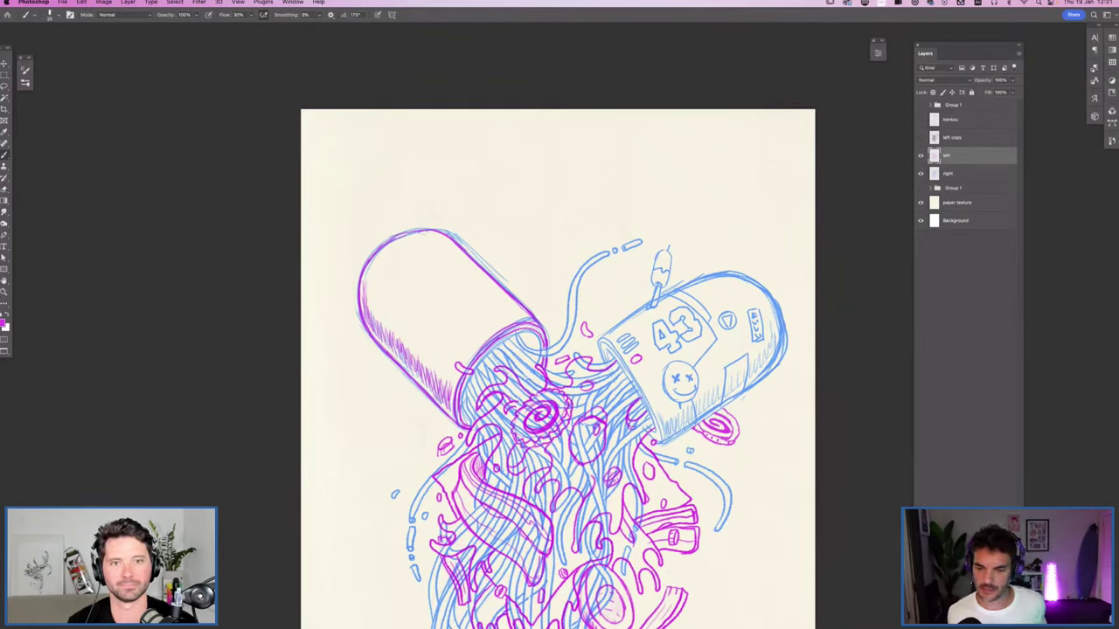
key(alt+shift+super+n)
double_click(953, 156)
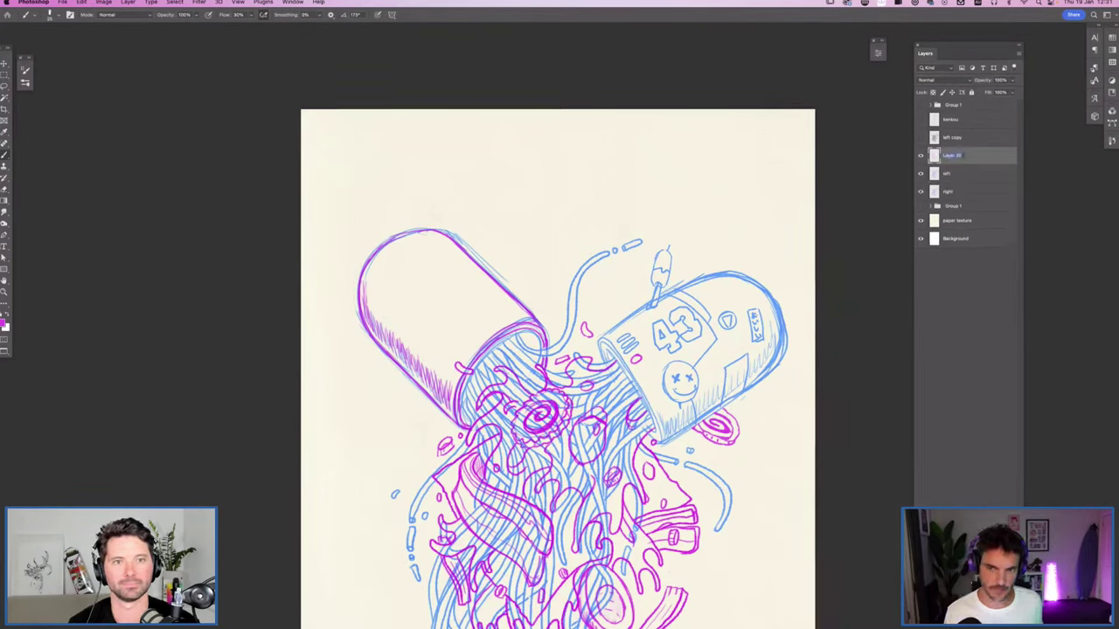
text(datum)
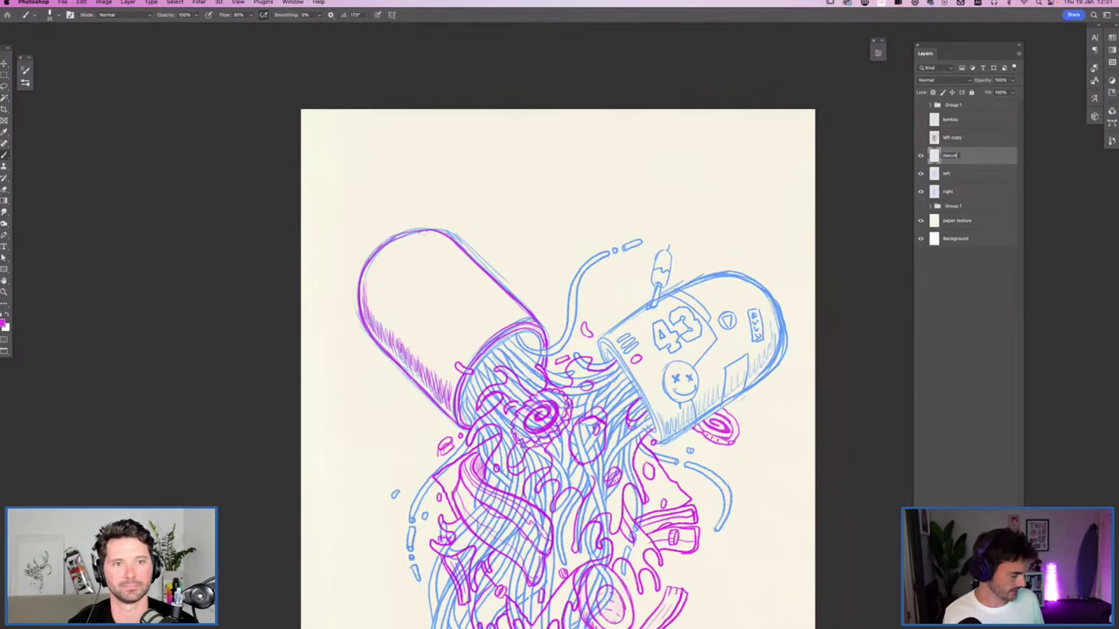
text(a)
key(Return)
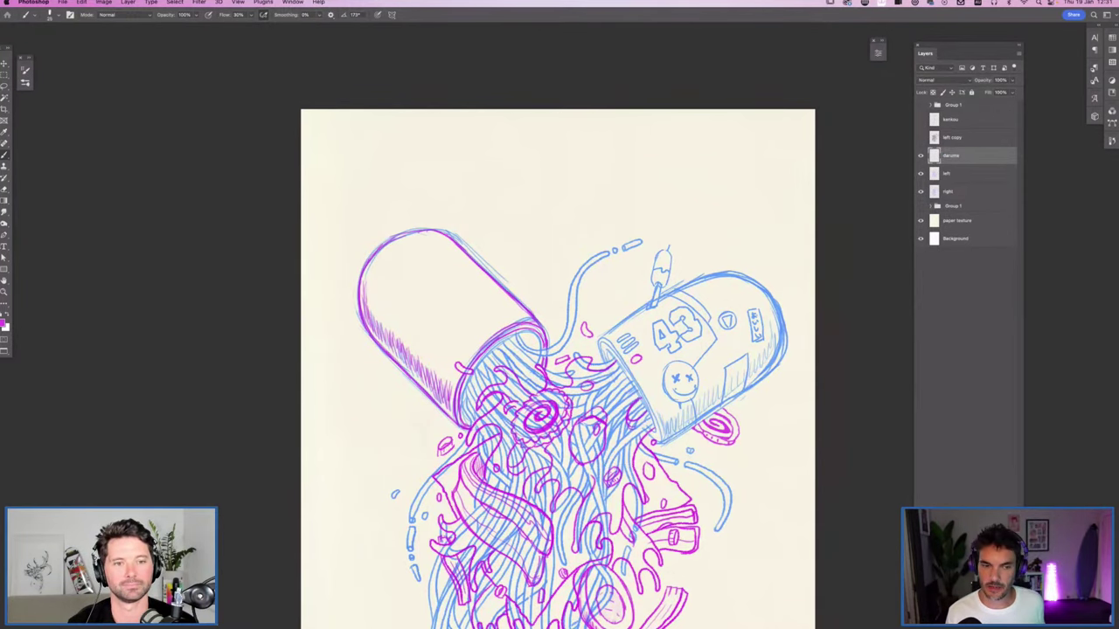
Step: Compare the sketch with the finished colour artwork in the lower Group 1, returning to the daruma, left and right layers
scroll(558, 349, down, 5)
key(super+minus)
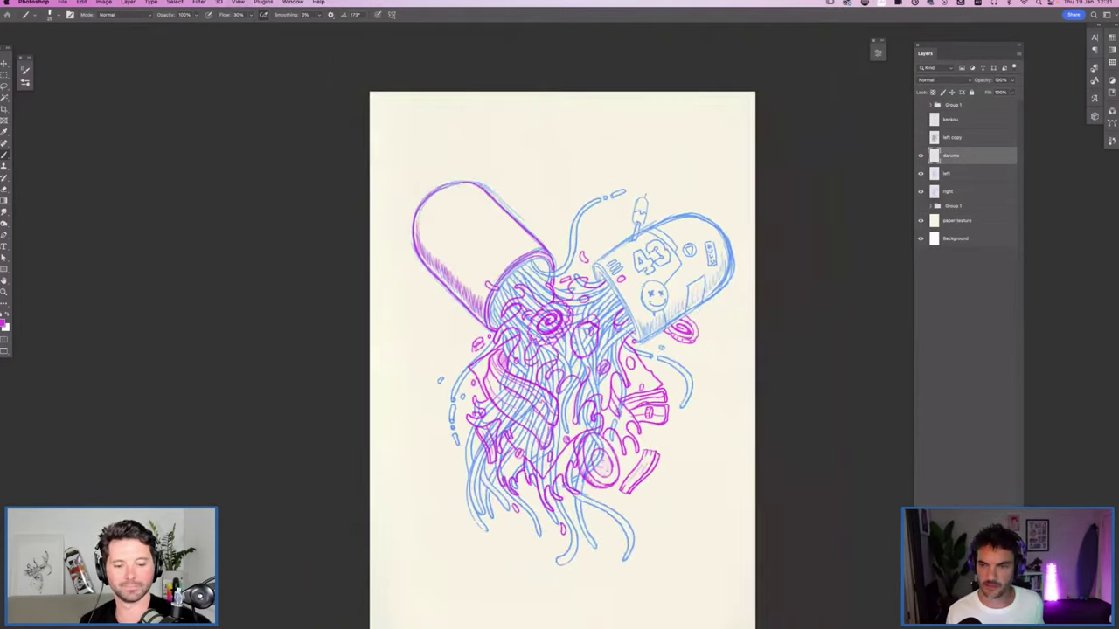
drag(920, 156, 920, 192)
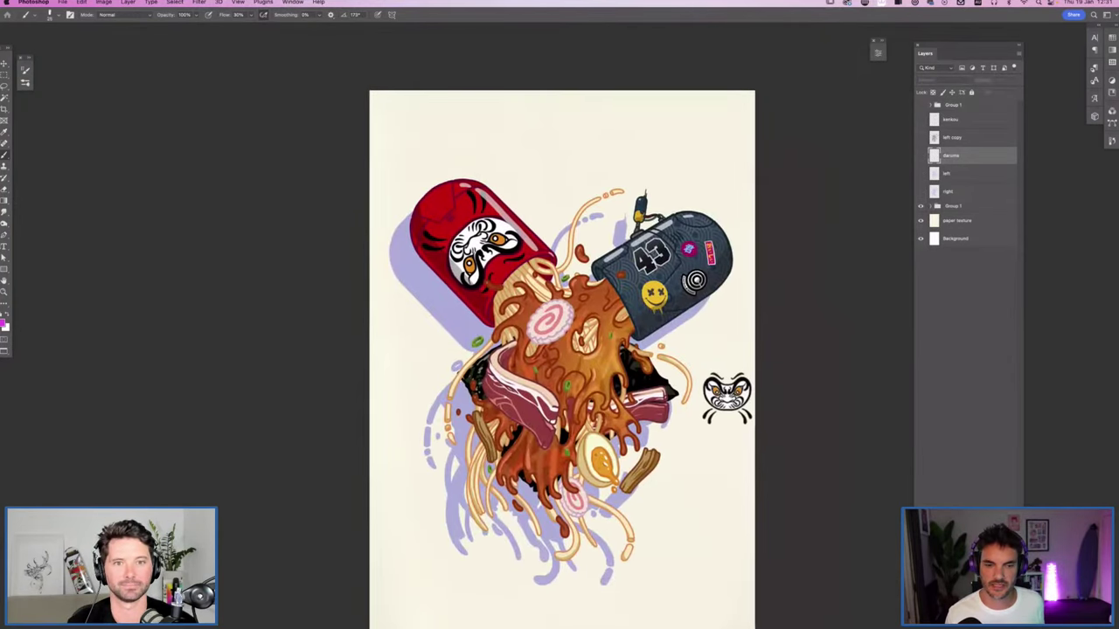
scroll(564, 350, down, 2)
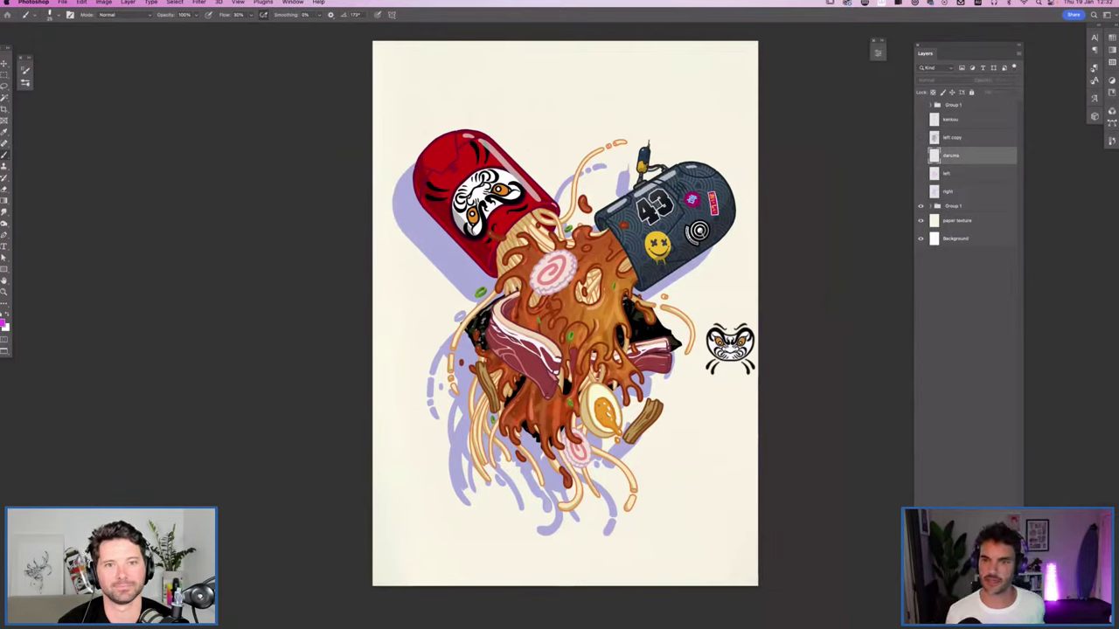
click(921, 207)
click(920, 191)
click(920, 174)
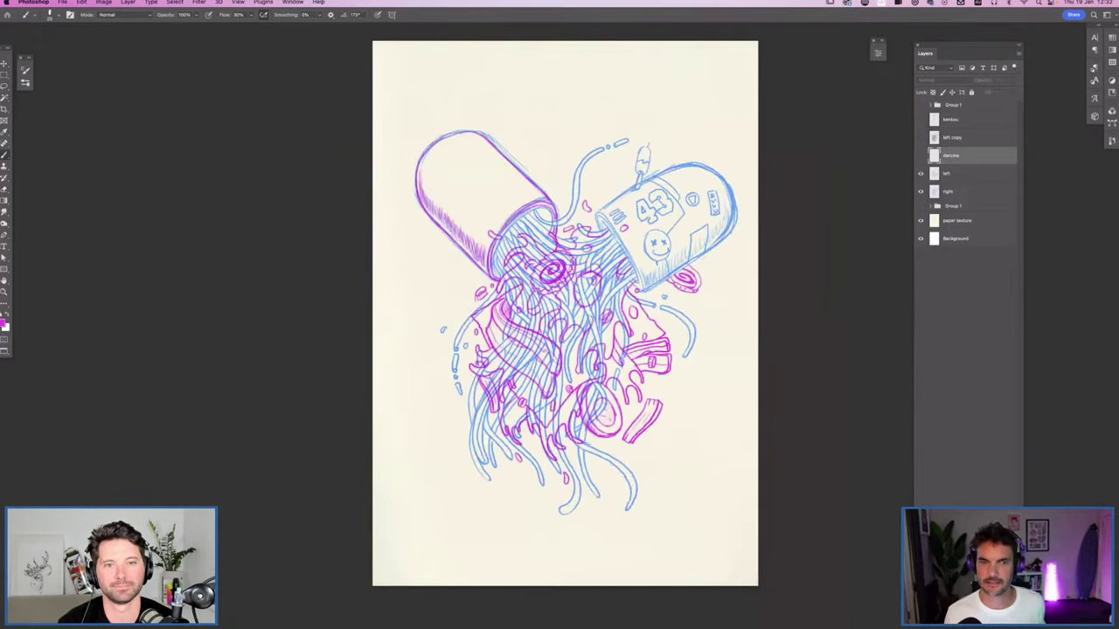
click(921, 155)
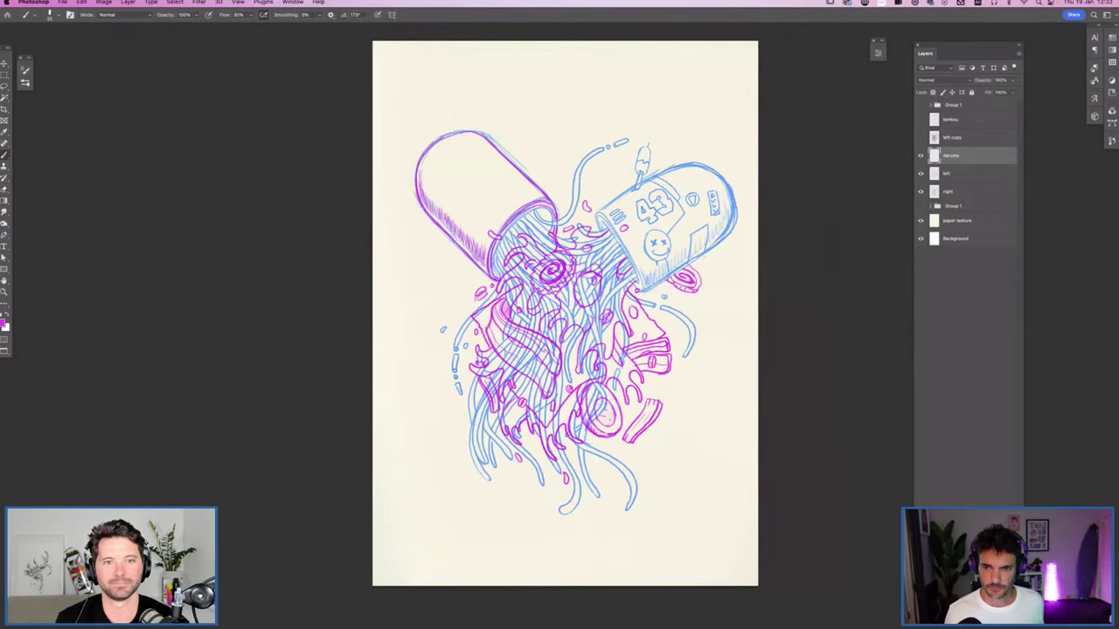
key(super+plus)
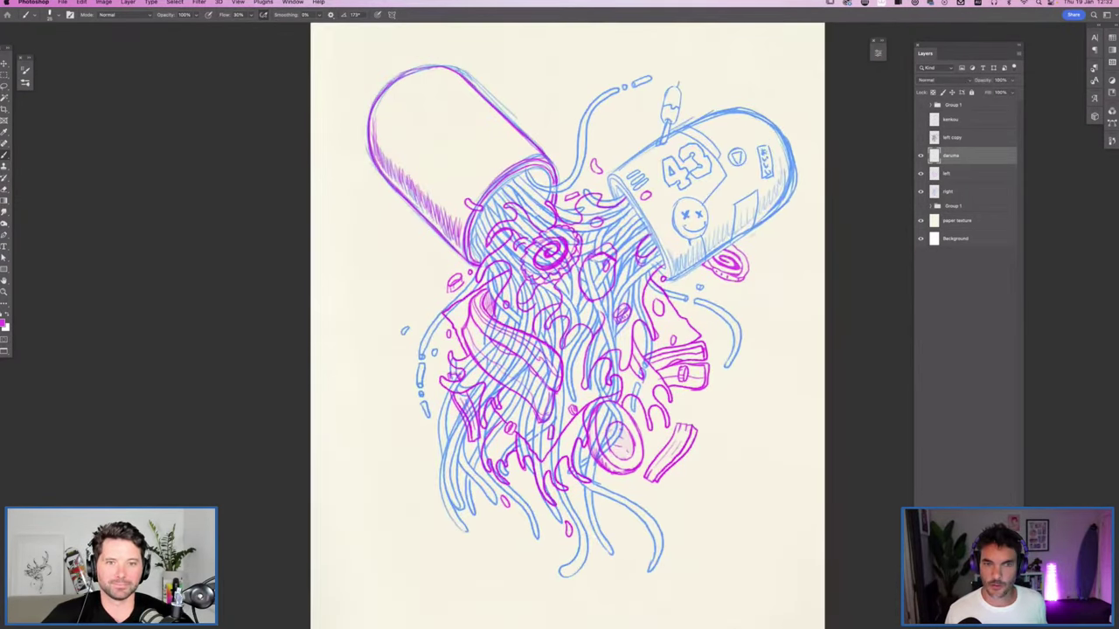
drag(568, 306, 568, 457)
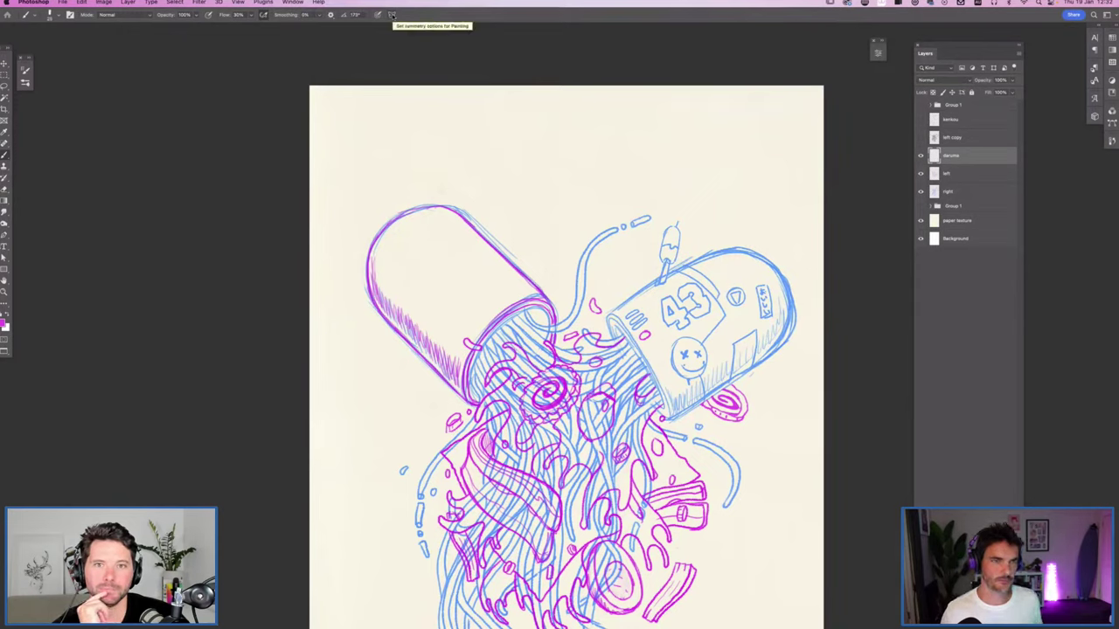
click(392, 16)
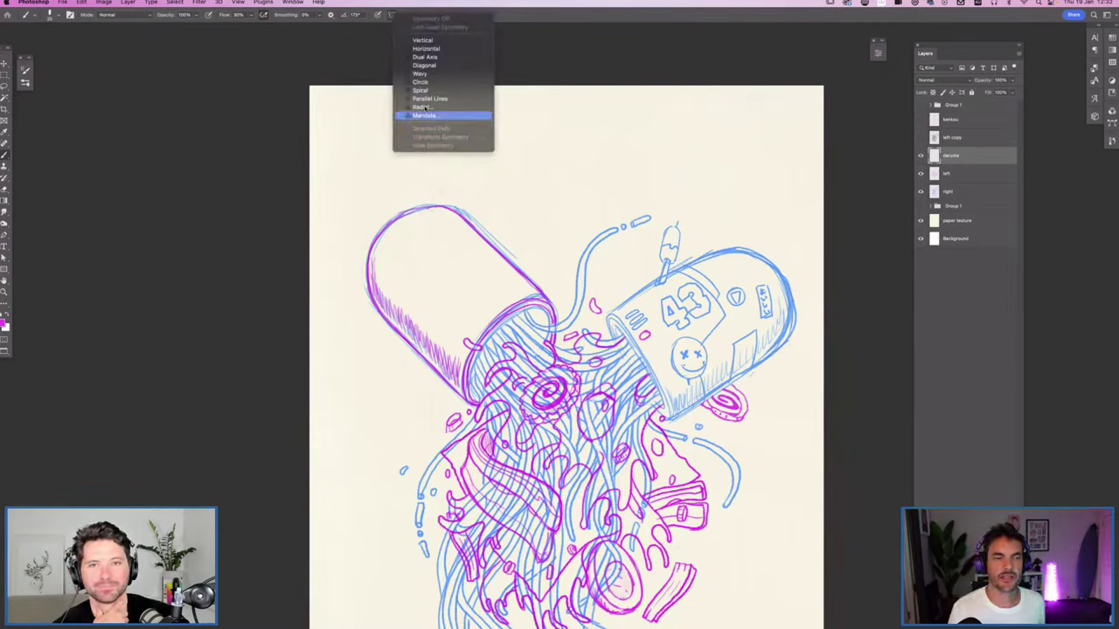
click(426, 41)
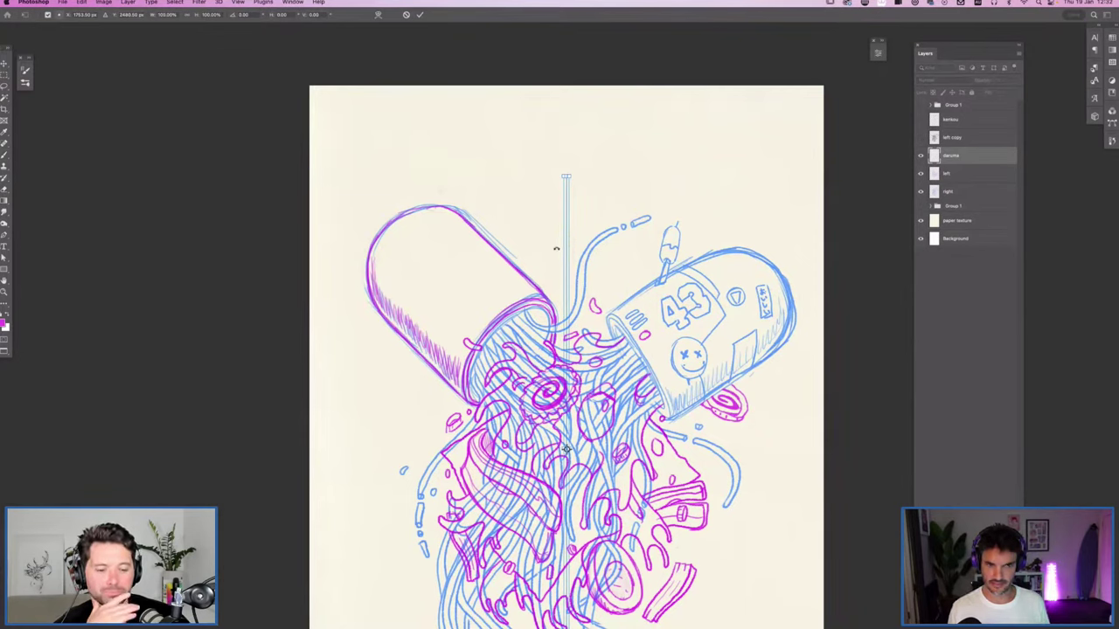
key(Return)
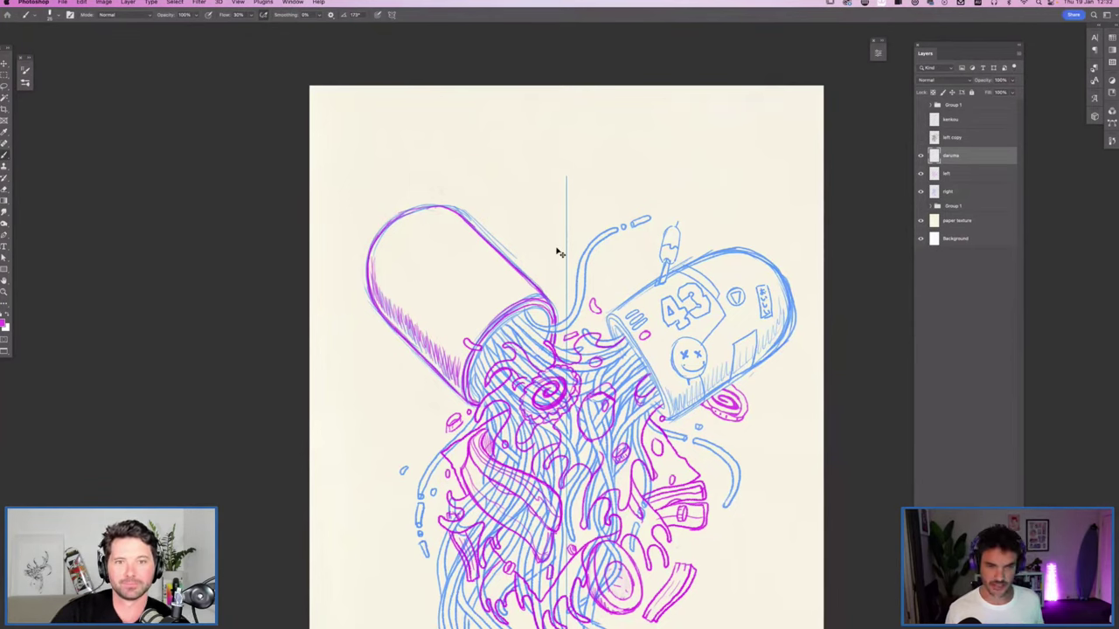
key(super+z)
Step: Enable vertical paint symmetry for the daruma layer and tilt its axis about 29 degrees clockwise, placing it across the 43 capsule
click(392, 14)
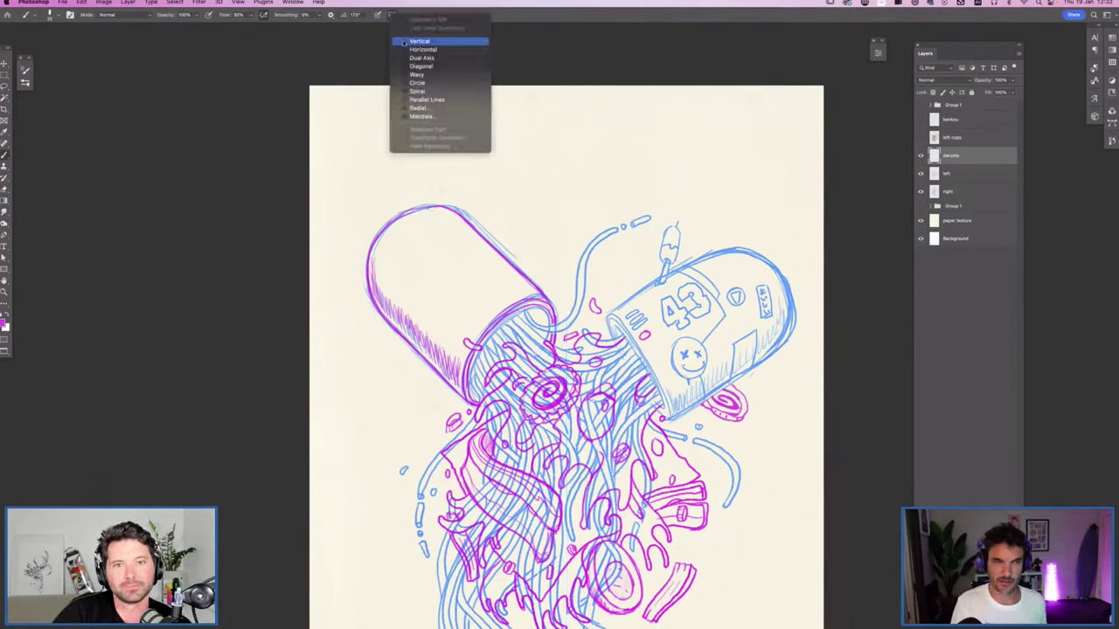
click(420, 39)
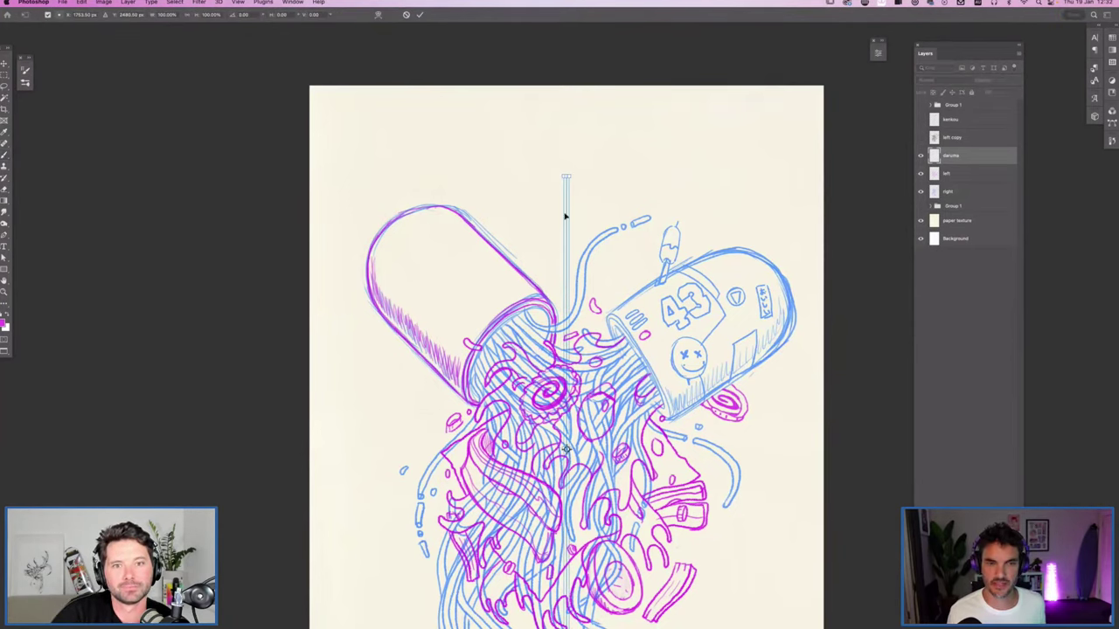
drag(563, 210, 653, 229)
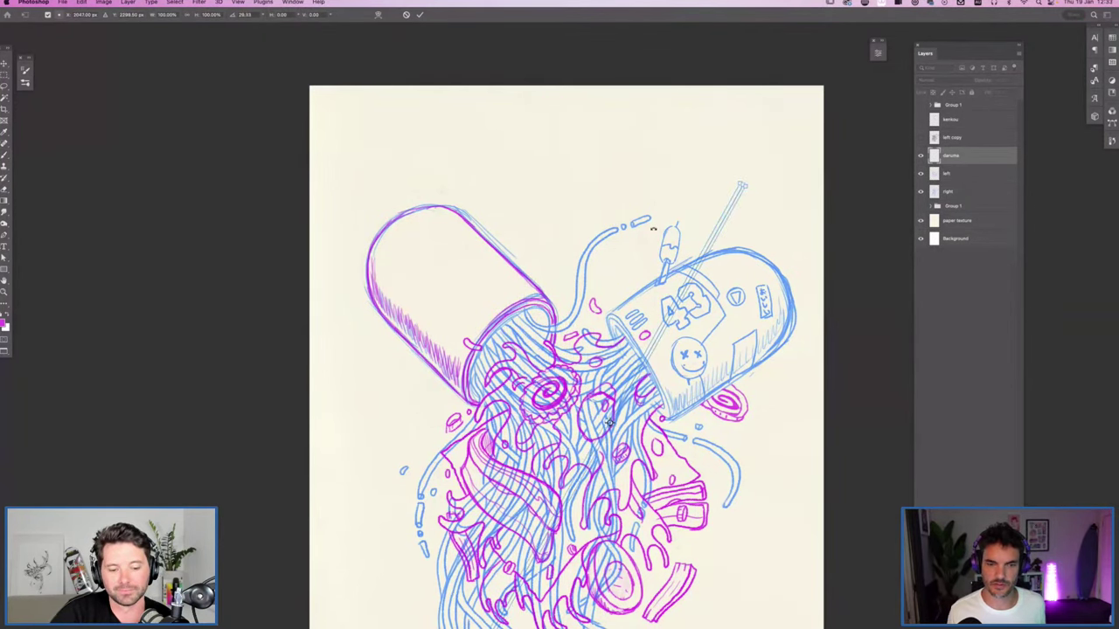
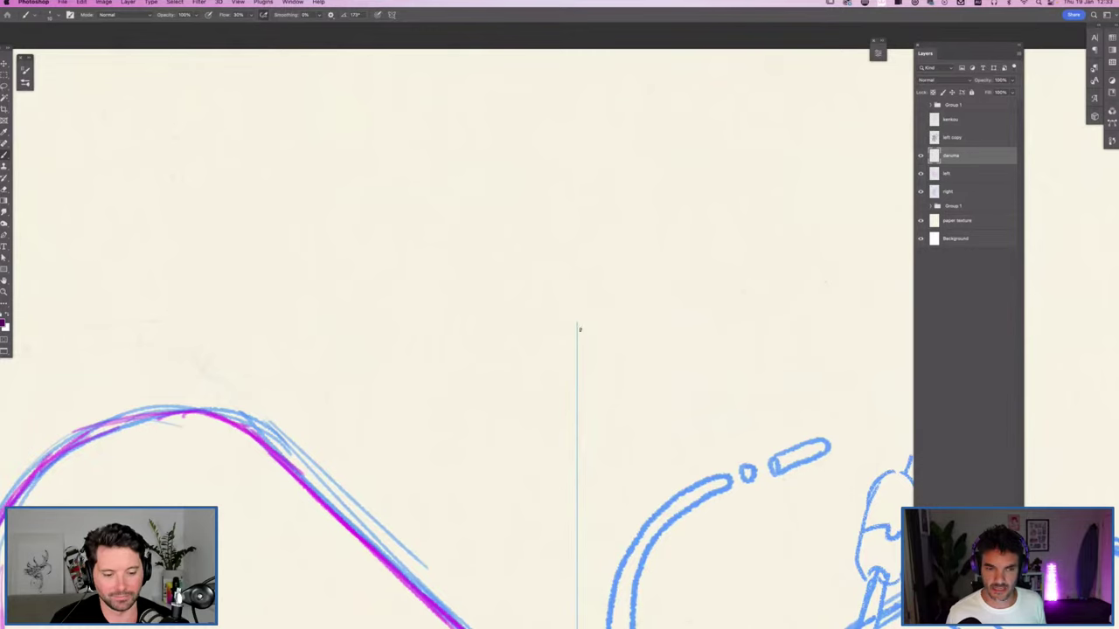
mouse_move(506, 129)
mouse_down()
mouse_move(452, 200)
mouse_move(481, 310)
mouse_move(472, 428)
mouse_up()
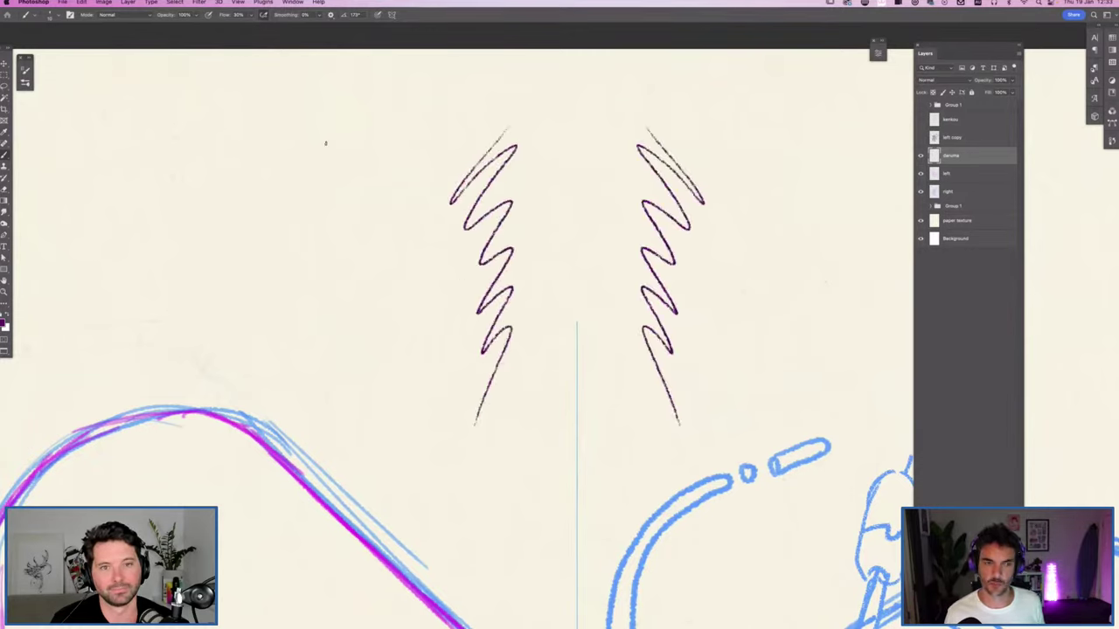
drag(235, 150, 317, 198)
drag(562, 321, 598, 321)
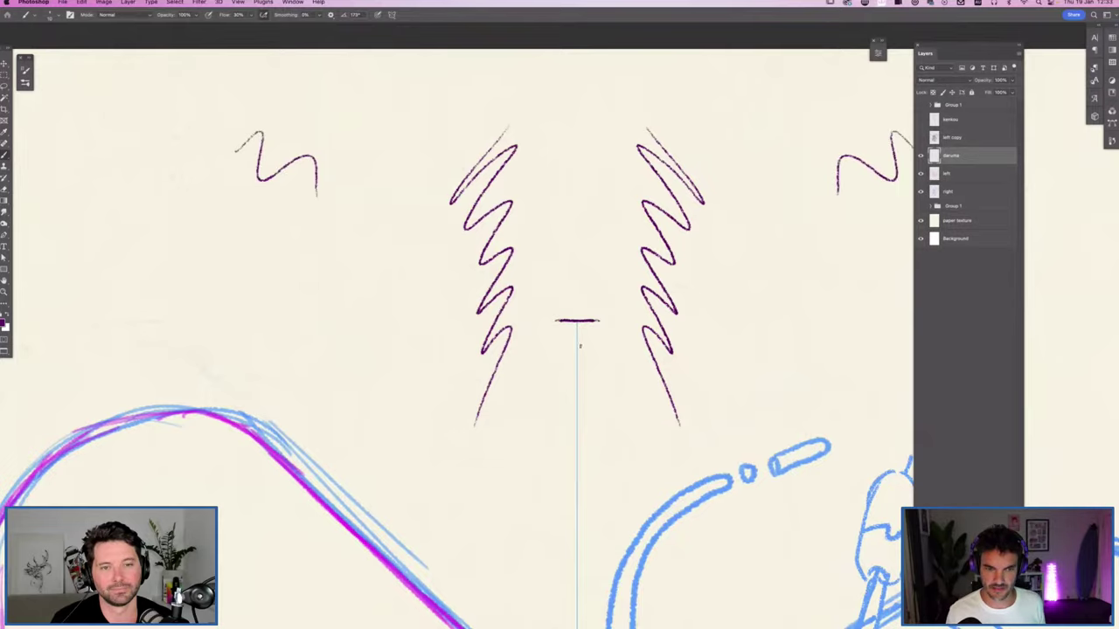
key(super+z)
key(super+z)
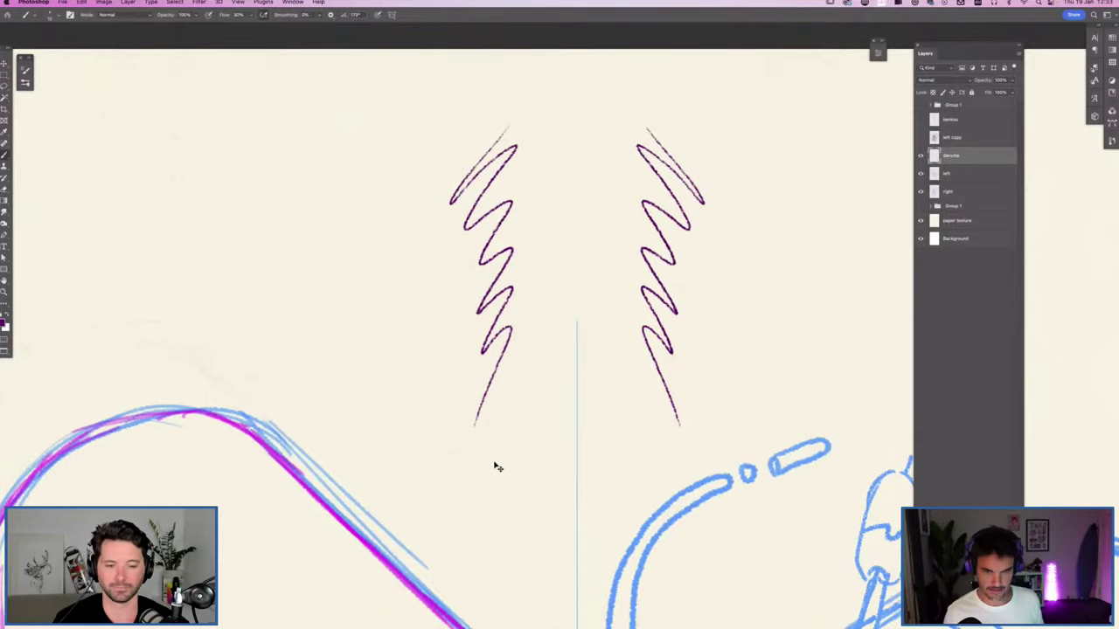
key(super+z)
Step: Draw a pair of mirrored, curved angry eyebrows above the capsules and fill them in solid dark purple
drag(656, 267, 686, 258)
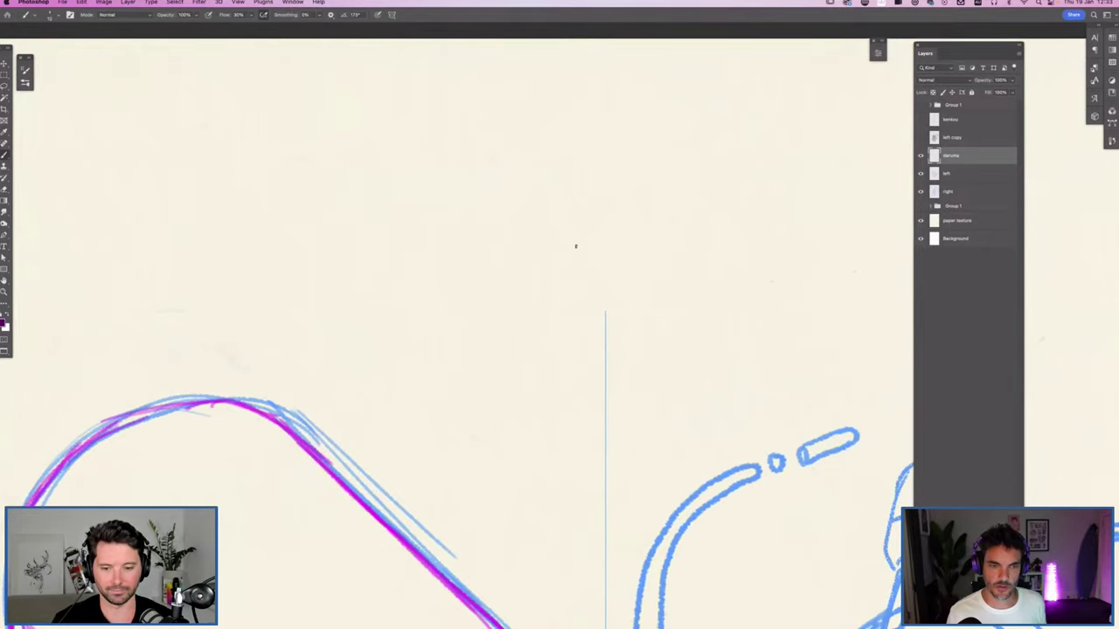
mouse_move(577, 247)
mouse_down()
mouse_move(485, 182)
mouse_move(442, 188)
mouse_move(430, 218)
mouse_move(433, 192)
mouse_move(465, 170)
mouse_move(523, 210)
mouse_up()
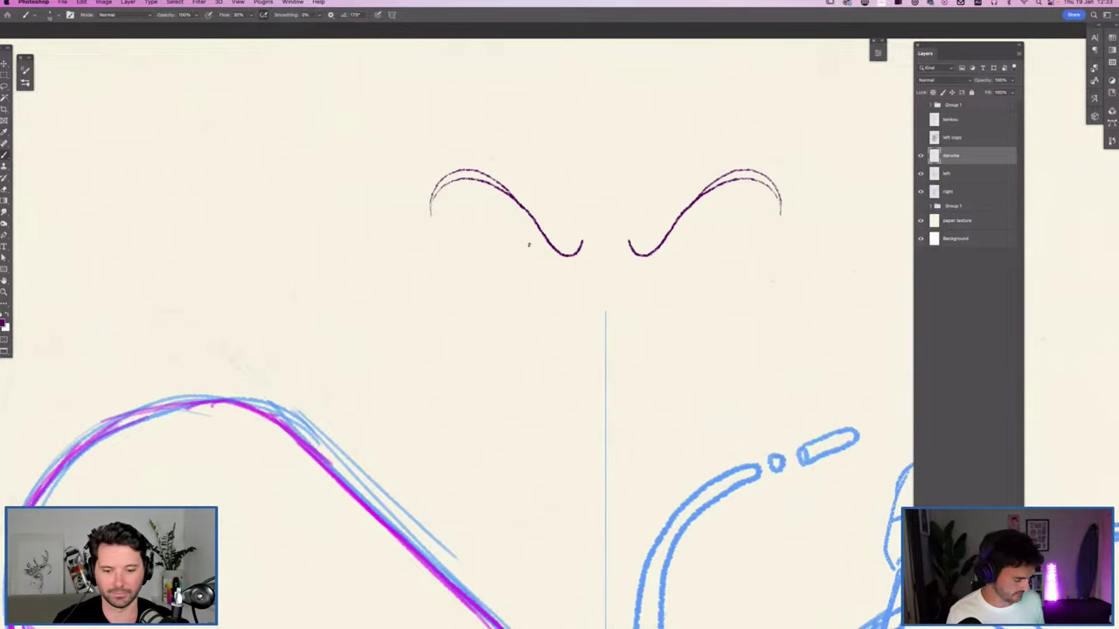
mouse_move(569, 257)
mouse_down()
mouse_move(485, 192)
mouse_move(433, 214)
mouse_move(483, 159)
mouse_move(577, 259)
mouse_up()
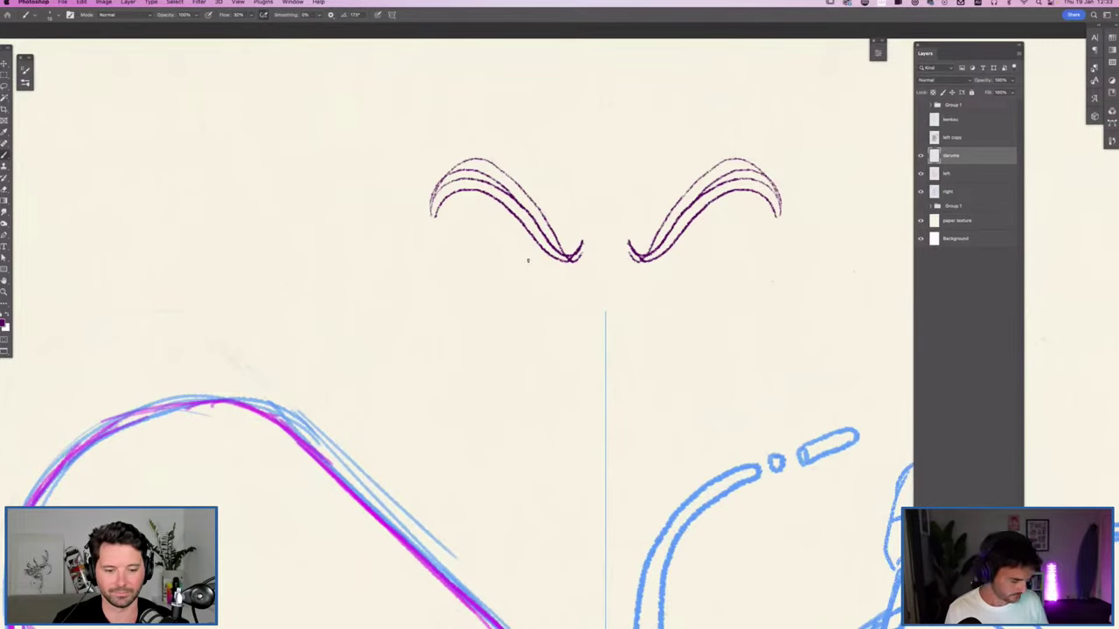
mouse_move(431, 210)
mouse_down()
mouse_move(452, 172)
mouse_move(476, 163)
mouse_move(484, 186)
mouse_move(500, 180)
mouse_move(512, 203)
mouse_move(530, 206)
mouse_move(548, 244)
mouse_move(585, 255)
mouse_move(565, 229)
mouse_move(576, 234)
mouse_move(588, 218)
mouse_move(578, 234)
mouse_move(563, 229)
mouse_move(524, 182)
mouse_move(460, 165)
mouse_up()
key(e)
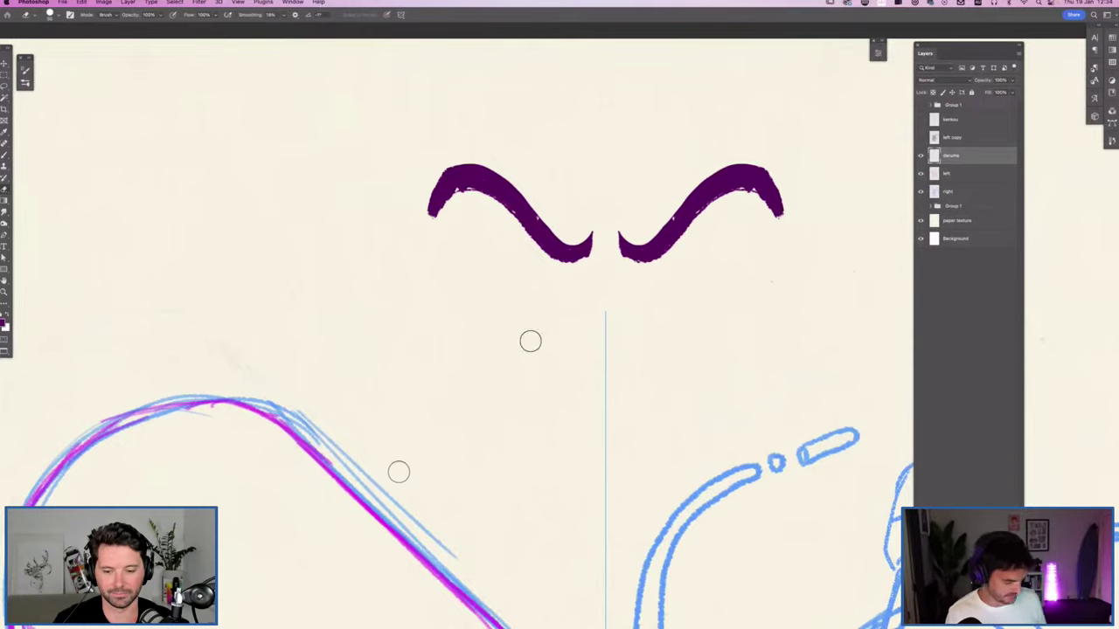
key(b)
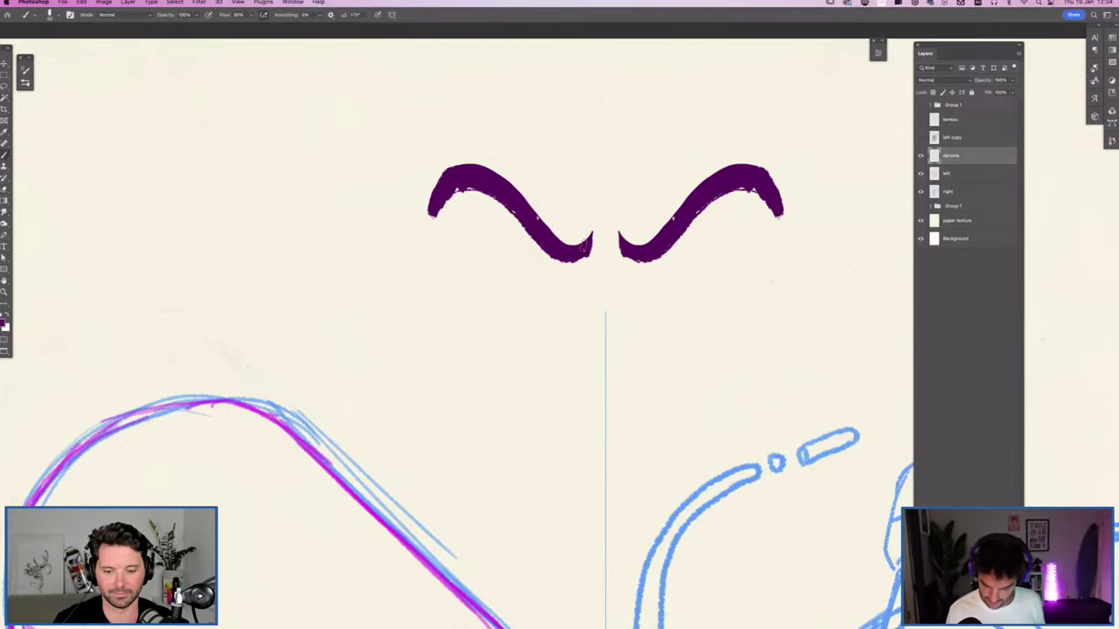
mouse_move(583, 246)
mouse_down()
mouse_move(531, 202)
mouse_move(446, 170)
mouse_move(431, 211)
mouse_up()
Step: Draw the mirrored round eyes with pointed outer corners and pupils, and a wrinkled nose with curled nostrils beneath them
mouse_move(432, 211)
mouse_down()
mouse_move(463, 157)
mouse_move(512, 195)
mouse_move(431, 201)
mouse_move(503, 185)
mouse_move(562, 244)
mouse_move(487, 283)
mouse_move(530, 262)
mouse_move(512, 234)
mouse_up()
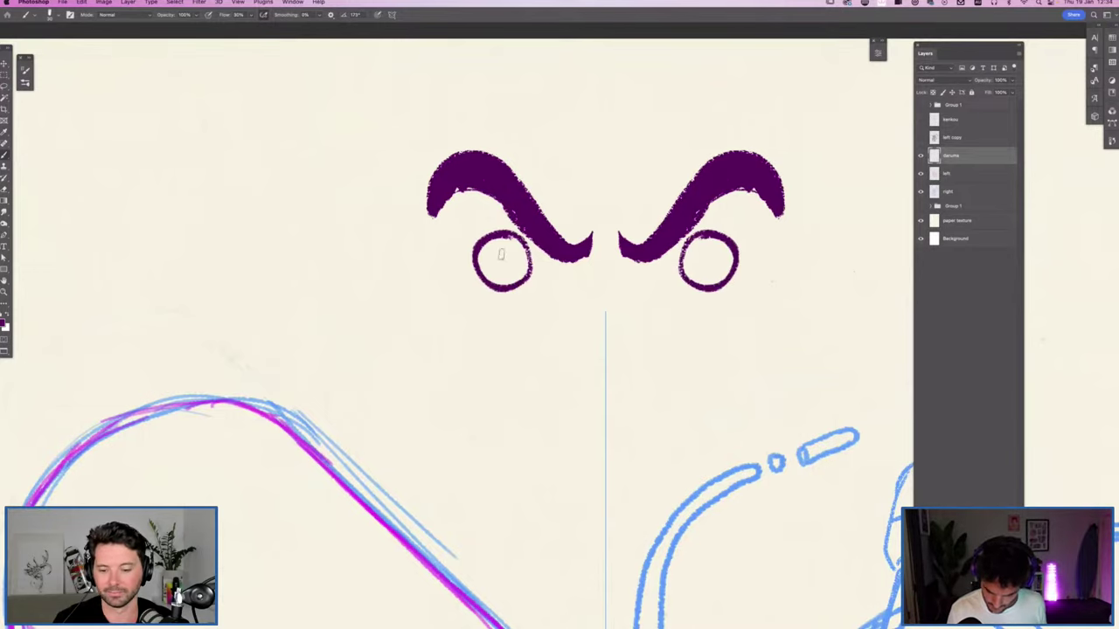
mouse_move(482, 275)
mouse_down()
mouse_move(455, 231)
mouse_move(523, 239)
mouse_move(537, 273)
mouse_move(586, 282)
mouse_move(557, 288)
mouse_up()
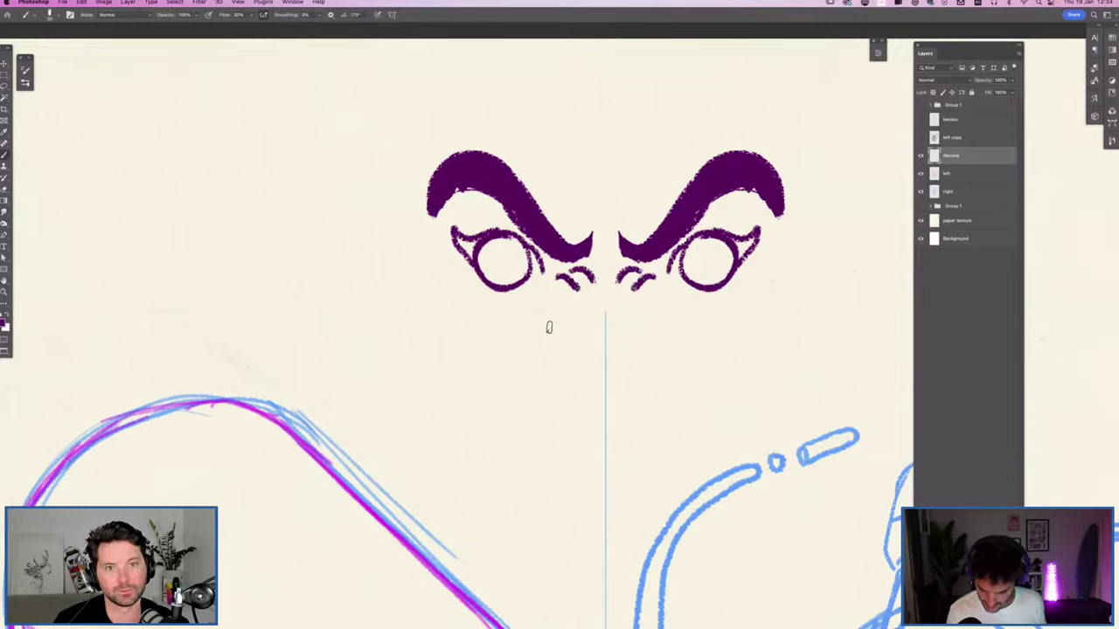
drag(549, 319, 605, 344)
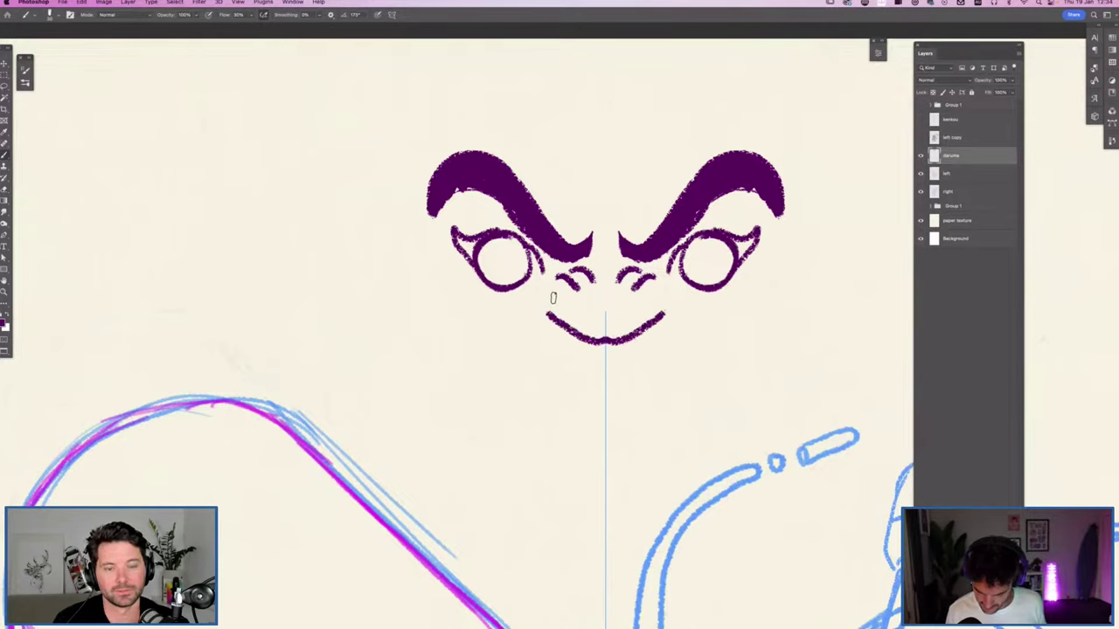
mouse_move(548, 315)
mouse_down()
mouse_move(553, 340)
mouse_move(513, 324)
mouse_move(567, 278)
mouse_move(578, 305)
mouse_up()
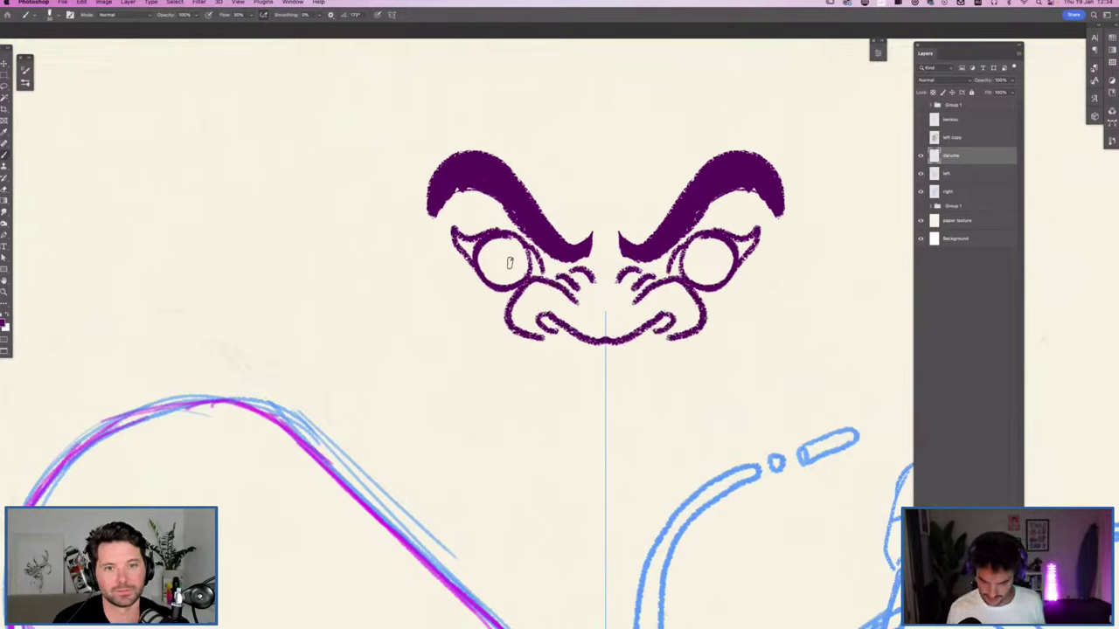
drag(503, 254, 500, 256)
Step: Add the nose-bridge lines between the eyebrows and a mirrored pair of hooked marks on the forehead
scroll(583, 317, down, 5)
scroll(582, 317, right, 5)
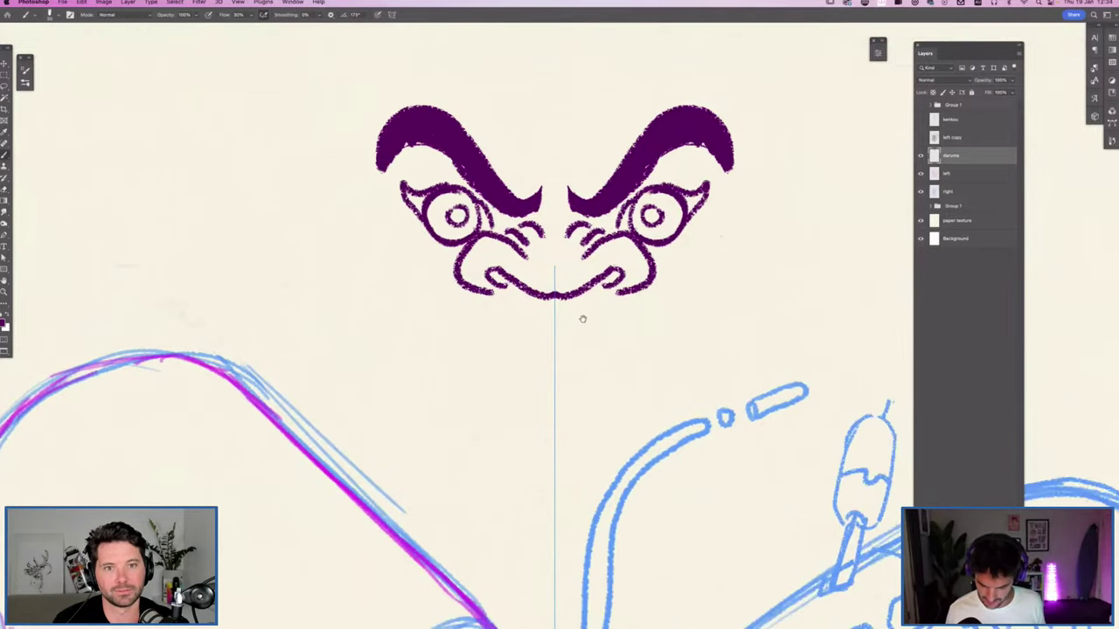
scroll(486, 161, up, 5)
mouse_move(482, 268)
mouse_down()
mouse_move(482, 278)
mouse_move(479, 249)
mouse_up()
mouse_move(493, 292)
mouse_down()
mouse_move(500, 337)
mouse_move(505, 306)
mouse_up()
drag(500, 362, 491, 346)
drag(485, 351, 470, 369)
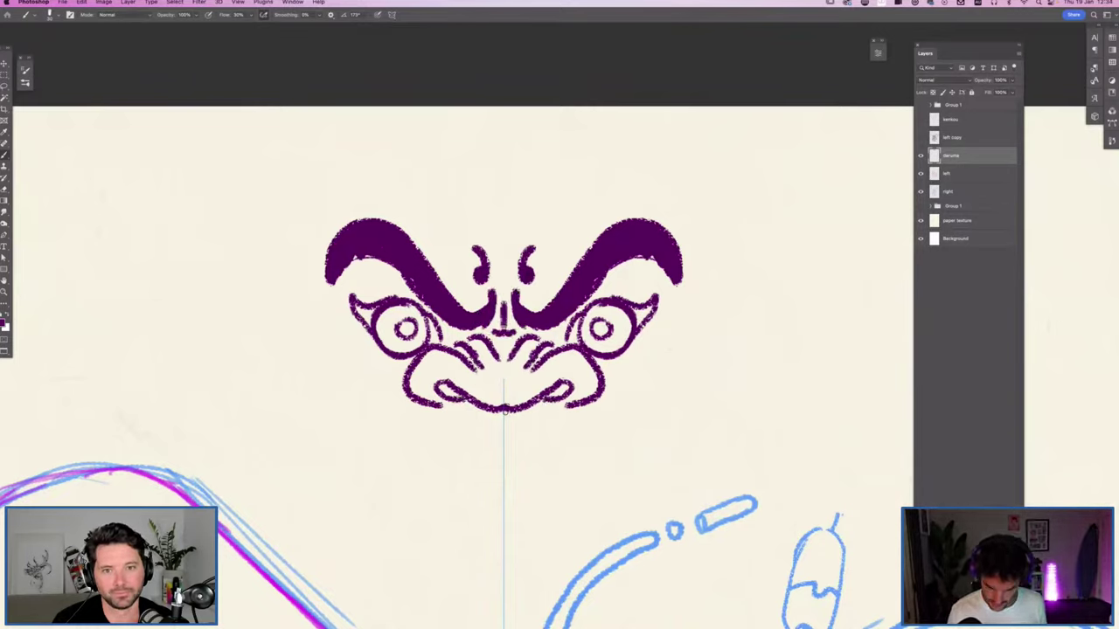
Step: Draw a wide mouth line with looped corners below the nose, and wrap two curved cheek lines around each corner
drag(528, 428, 634, 325)
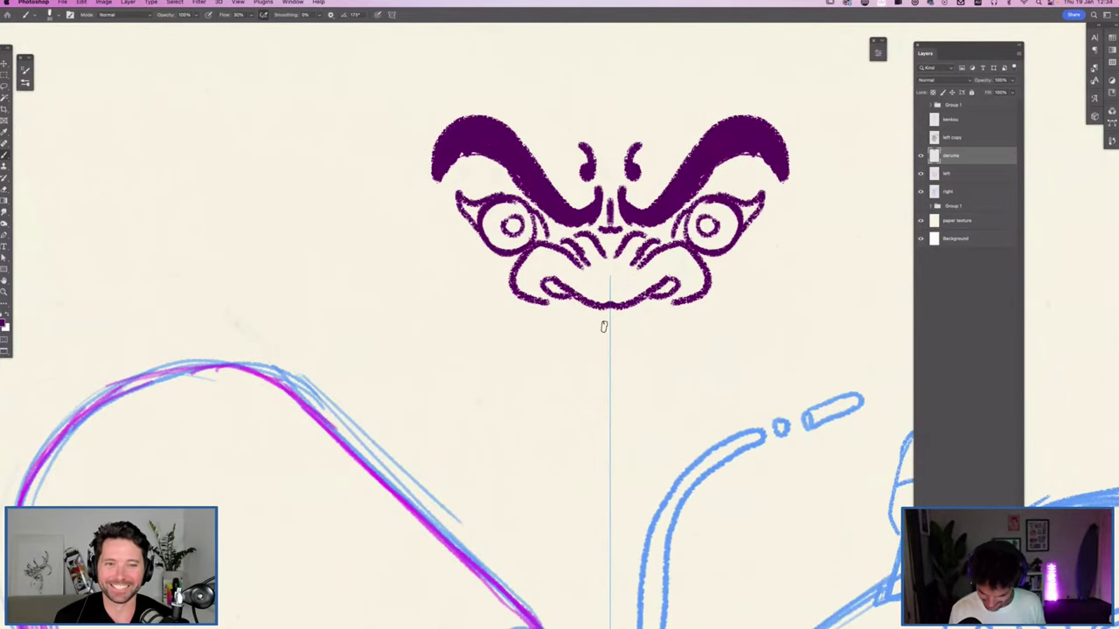
mouse_move(610, 318)
mouse_down()
mouse_move(501, 327)
mouse_move(474, 350)
mouse_move(528, 328)
mouse_up()
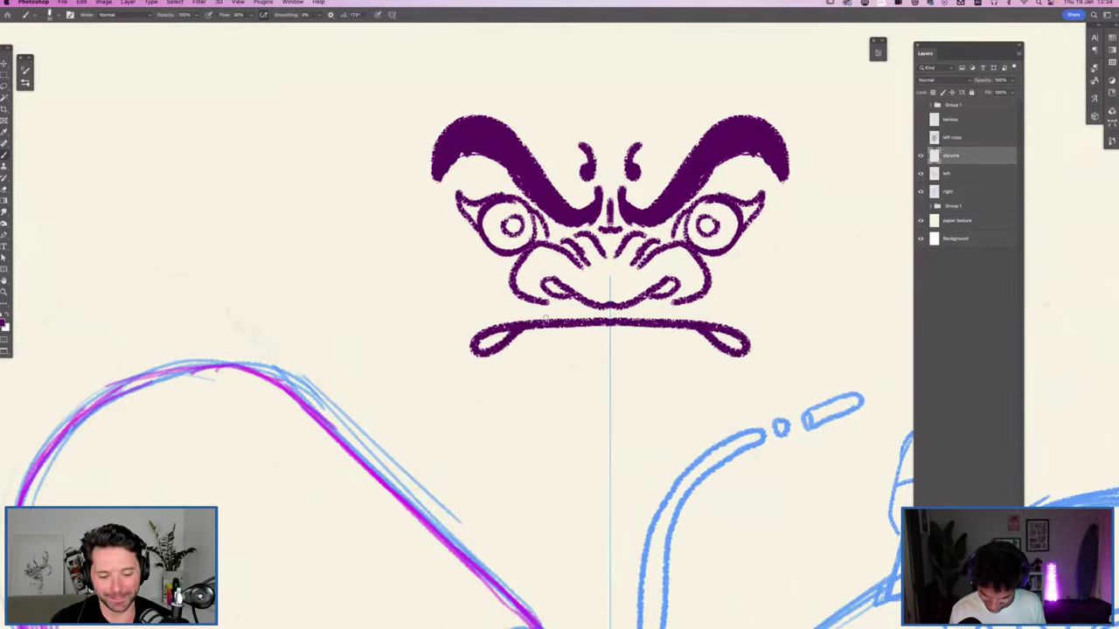
mouse_move(480, 302)
mouse_down()
mouse_move(428, 365)
mouse_move(514, 372)
mouse_up()
key(super+z)
mouse_move(487, 308)
mouse_down()
mouse_move(455, 333)
mouse_move(463, 380)
mouse_move(531, 340)
mouse_move(469, 289)
mouse_move(429, 302)
mouse_move(416, 384)
mouse_up()
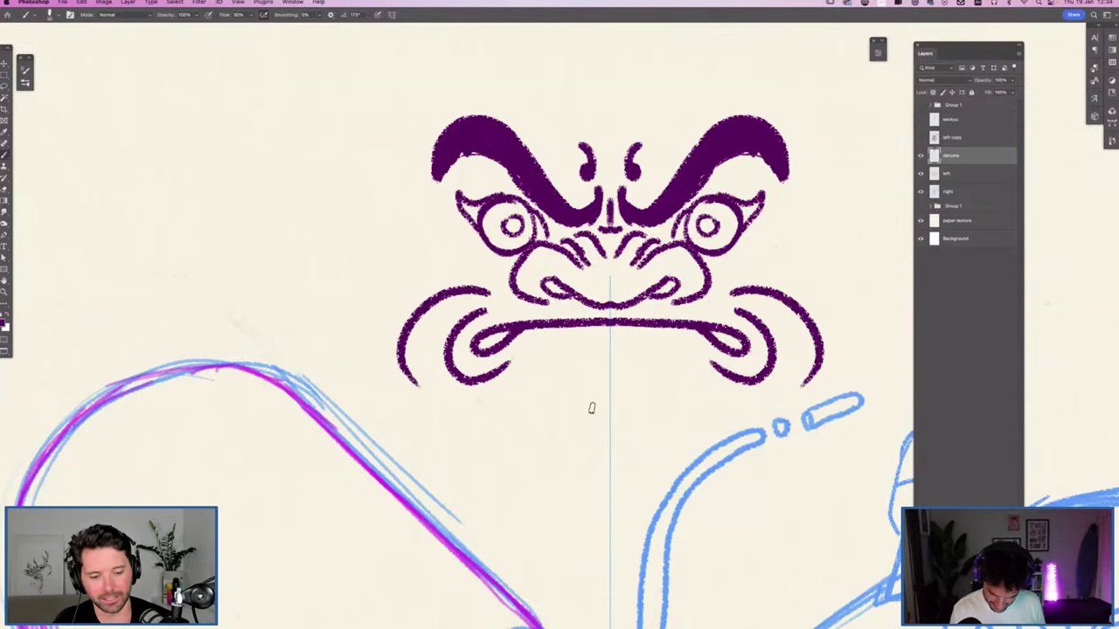
Step: Add a diagonal crease below each mouth corner and a short horizontal chin line under the centre of the mouth
scroll(616, 380, down, 3)
scroll(615, 380, right, 3)
drag(486, 293, 437, 339)
drag(524, 293, 557, 293)
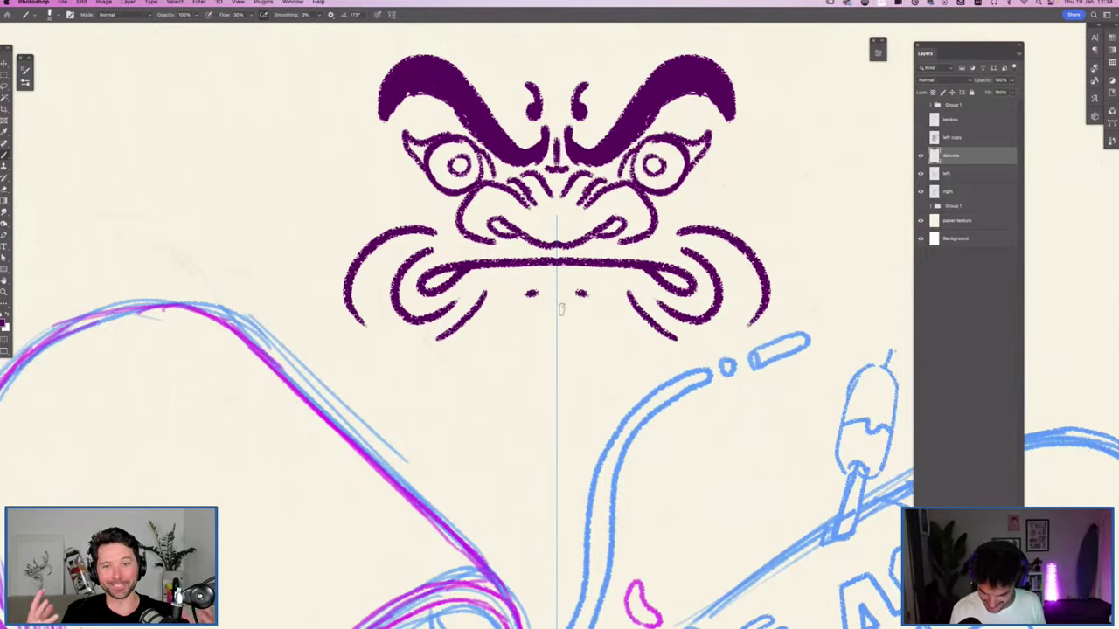
Step: Add curved eyelid creases between the eyes and the eyebrows, and detail the outer eye corners
scroll(595, 429, up, 2)
scroll(595, 429, right, 1)
drag(595, 429, 517, 541)
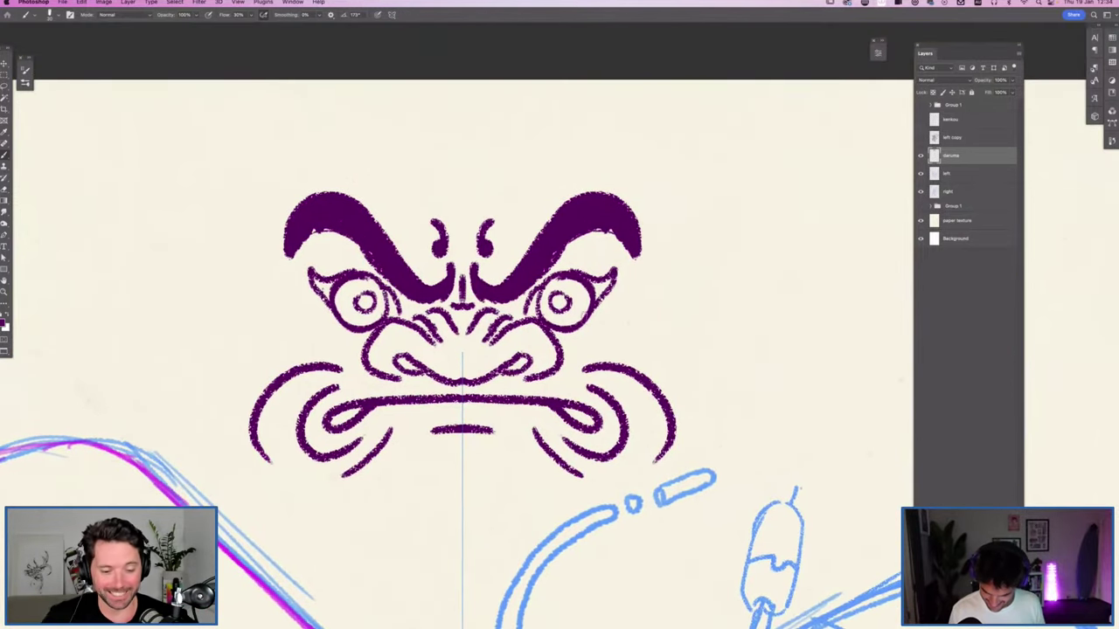
drag(604, 289, 593, 313)
drag(544, 285, 605, 253)
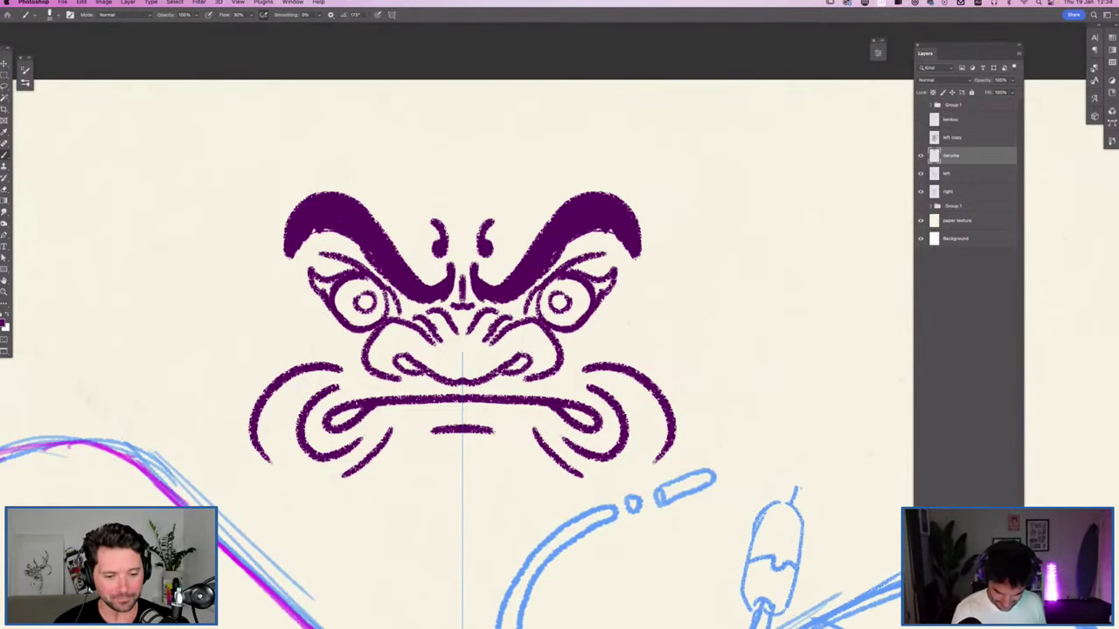
Step: Extend the eyebrows with pointed outer tips and thicken the cheek curves into solid bands joined to the lower creases
mouse_move(323, 186)
mouse_down()
mouse_move(284, 187)
mouse_move(293, 210)
mouse_move(270, 263)
mouse_move(278, 282)
mouse_move(276, 249)
mouse_move(313, 230)
mouse_move(361, 354)
mouse_move(382, 355)
mouse_move(322, 277)
mouse_up()
scroll(356, 254, down, 5)
drag(338, 334, 368, 354)
mouse_move(385, 261)
mouse_down()
mouse_move(354, 331)
mouse_move(402, 334)
mouse_up()
drag(351, 264, 376, 287)
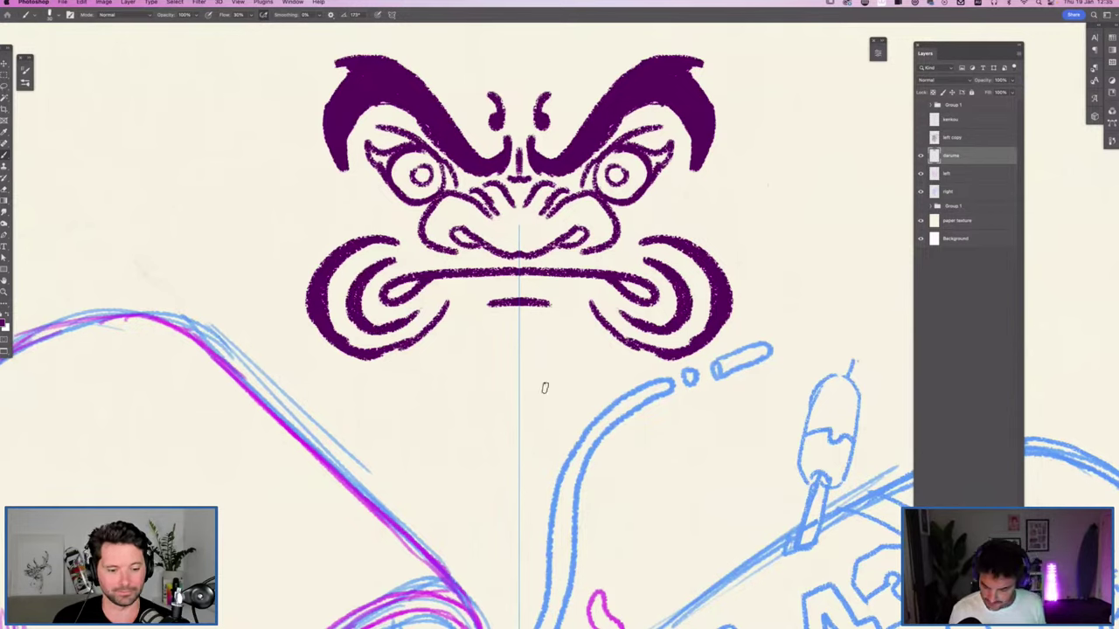
Step: Add a tapered curved stroke on each outer cheek below the eyes and fill the corners of the eyes solid
drag(342, 203, 290, 213)
mouse_move(306, 199)
mouse_down()
mouse_move(366, 202)
mouse_move(293, 215)
mouse_move(362, 196)
mouse_up()
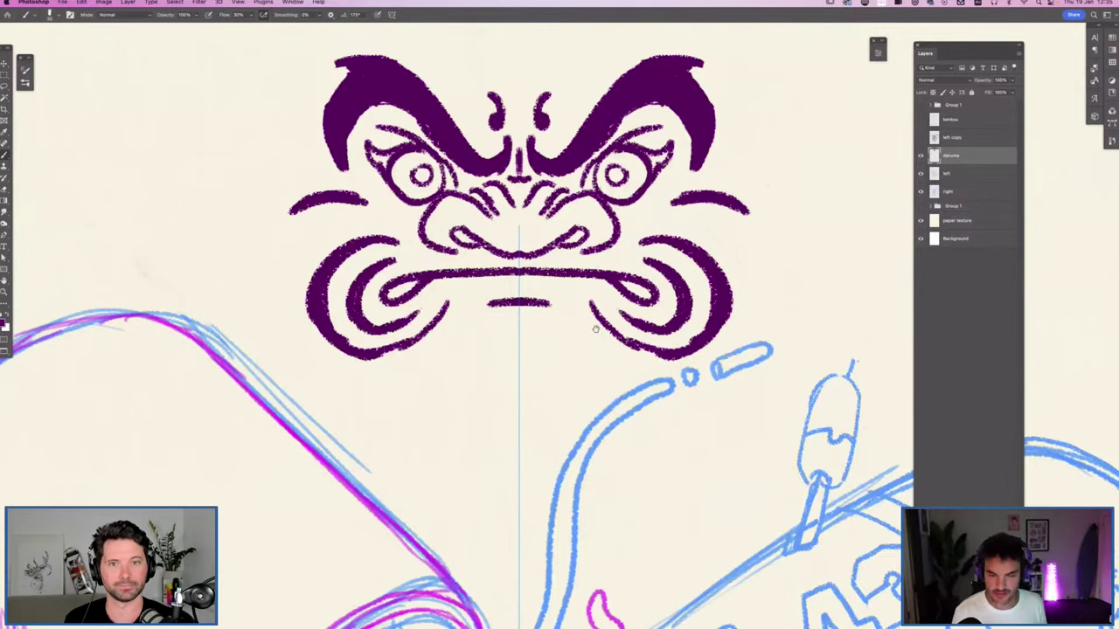
scroll(595, 329, up, 5)
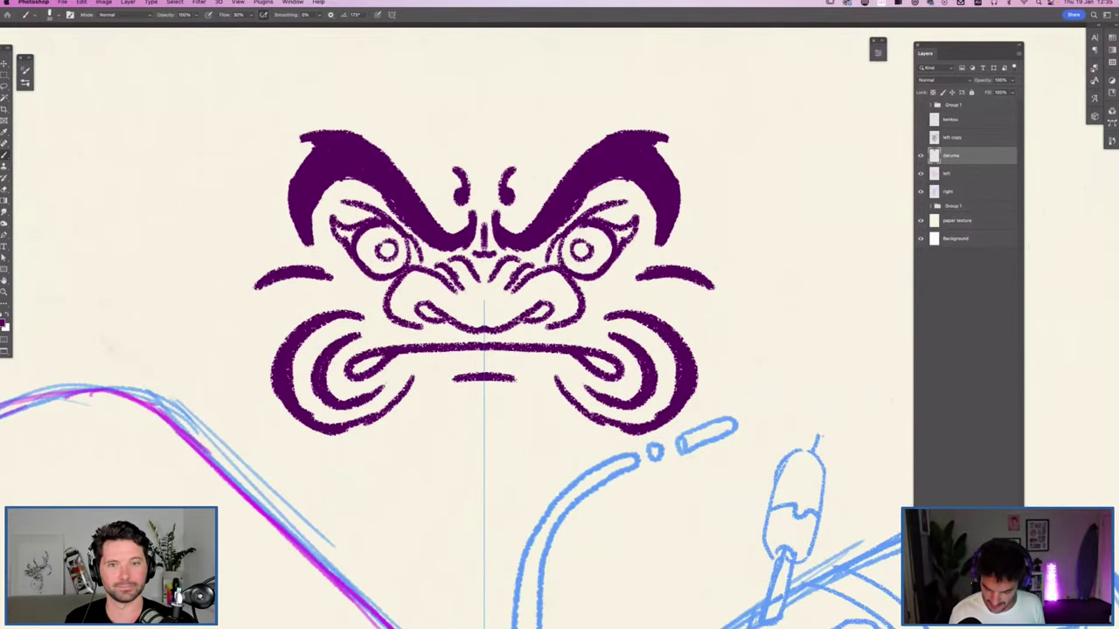
mouse_move(563, 264)
mouse_down()
mouse_move(544, 259)
mouse_move(575, 236)
mouse_move(532, 266)
mouse_move(554, 258)
mouse_up()
mouse_move(595, 217)
mouse_down()
mouse_move(580, 224)
mouse_move(631, 224)
mouse_move(589, 254)
mouse_up()
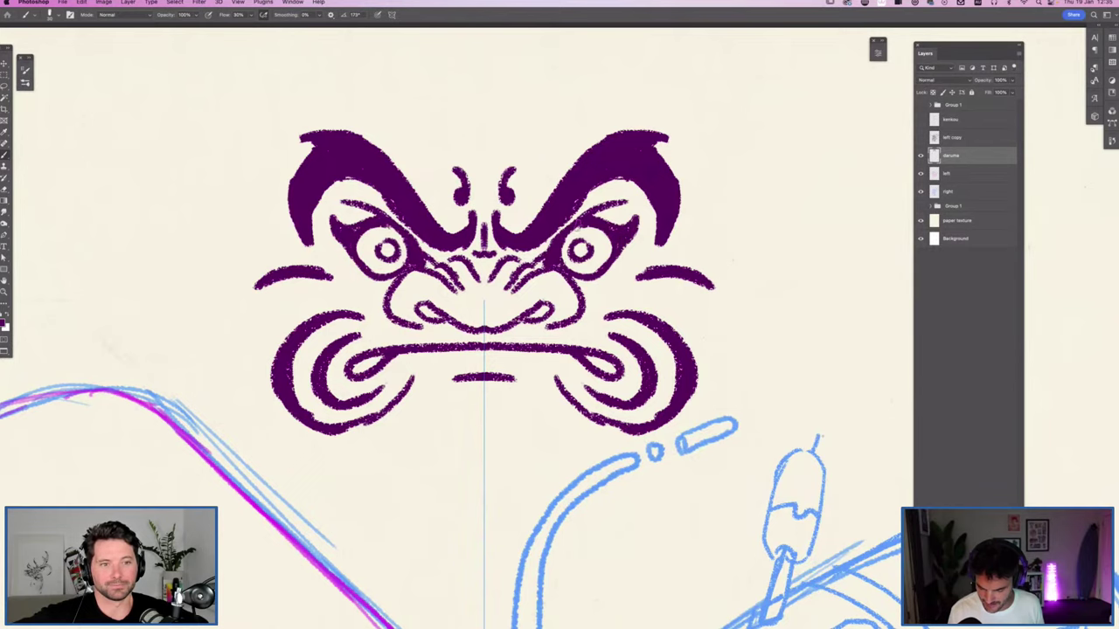
Step: Smooth and widen the eyebrows' edges, and fill the nostrils and looped mouth corners solid
drag(583, 201, 614, 183)
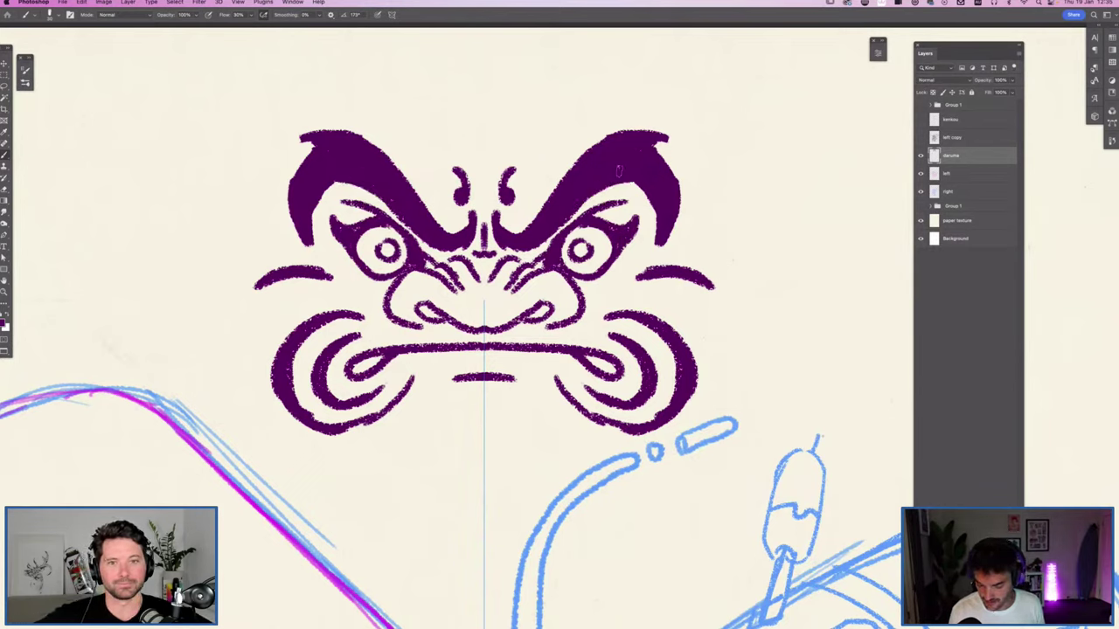
mouse_move(661, 153)
mouse_down()
mouse_move(685, 195)
mouse_move(673, 228)
mouse_up()
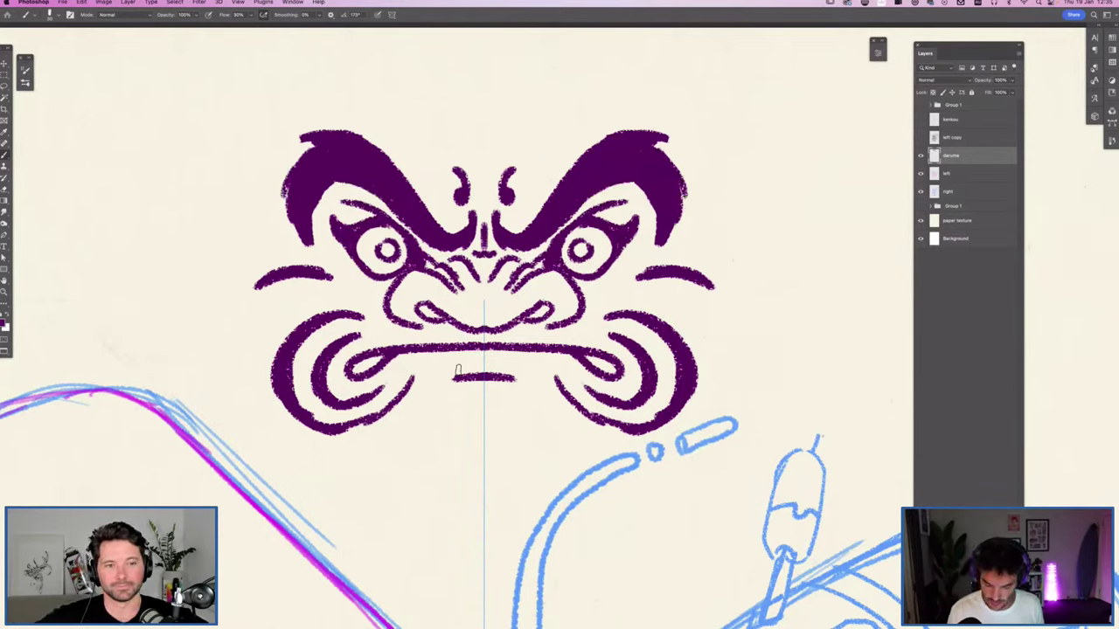
mouse_move(530, 318)
mouse_down()
mouse_move(546, 308)
mouse_move(490, 334)
mouse_move(510, 332)
mouse_move(477, 321)
mouse_up()
key(e)
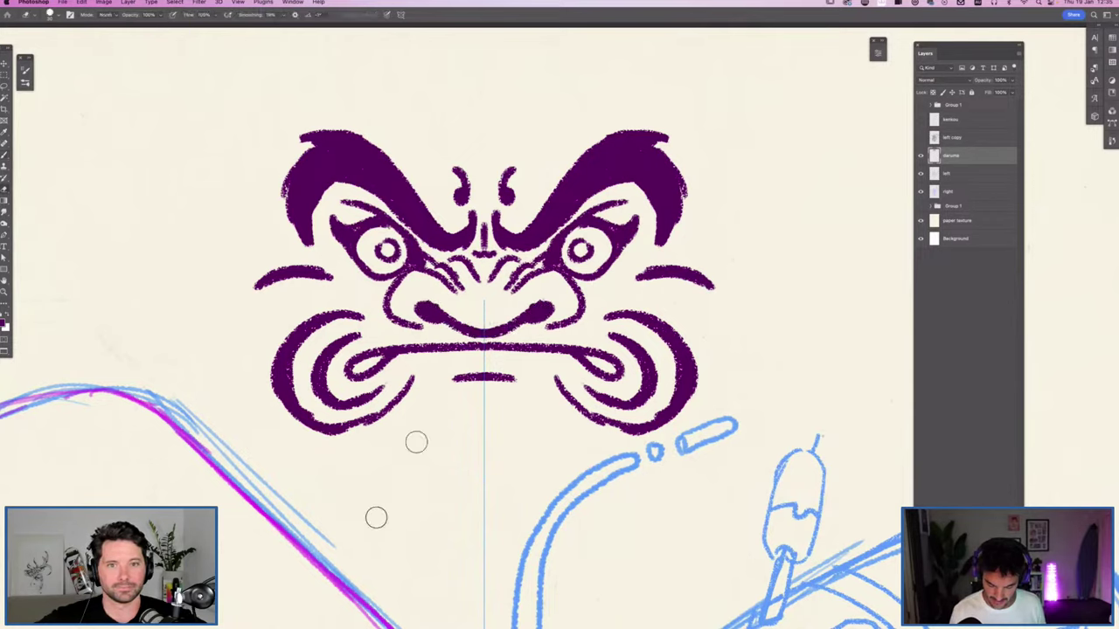
key(b)
mouse_move(353, 369)
mouse_down()
mouse_move(381, 362)
mouse_move(353, 367)
mouse_up()
key(super+minus)
key(super+minus)
key(super+minus)
key(super+minus)
key(super+minus)
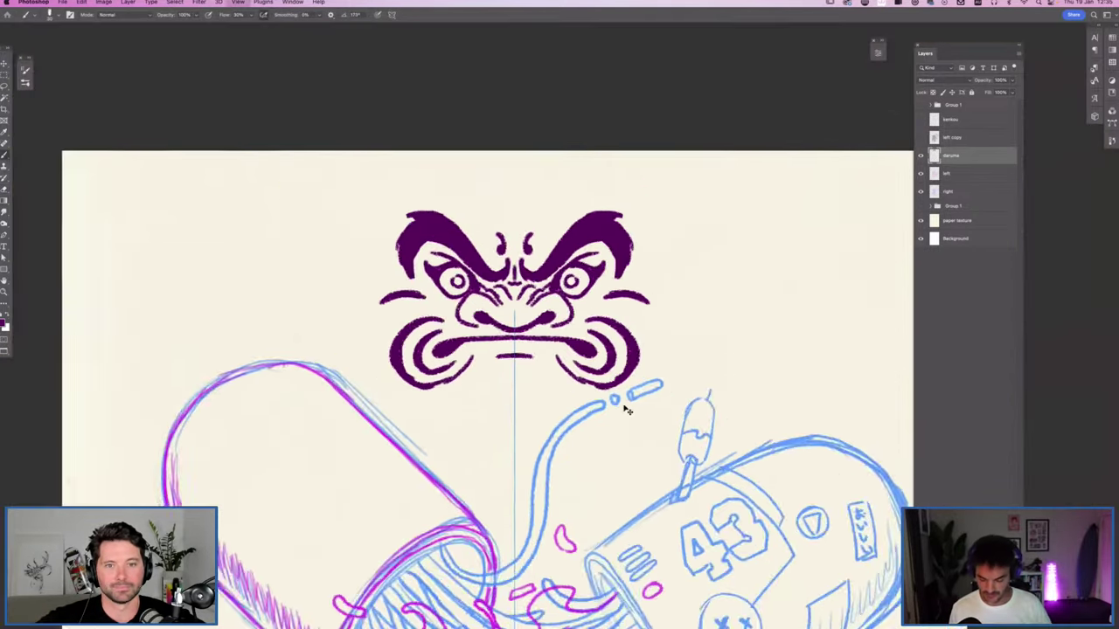
scroll(558, 325, up, 10)
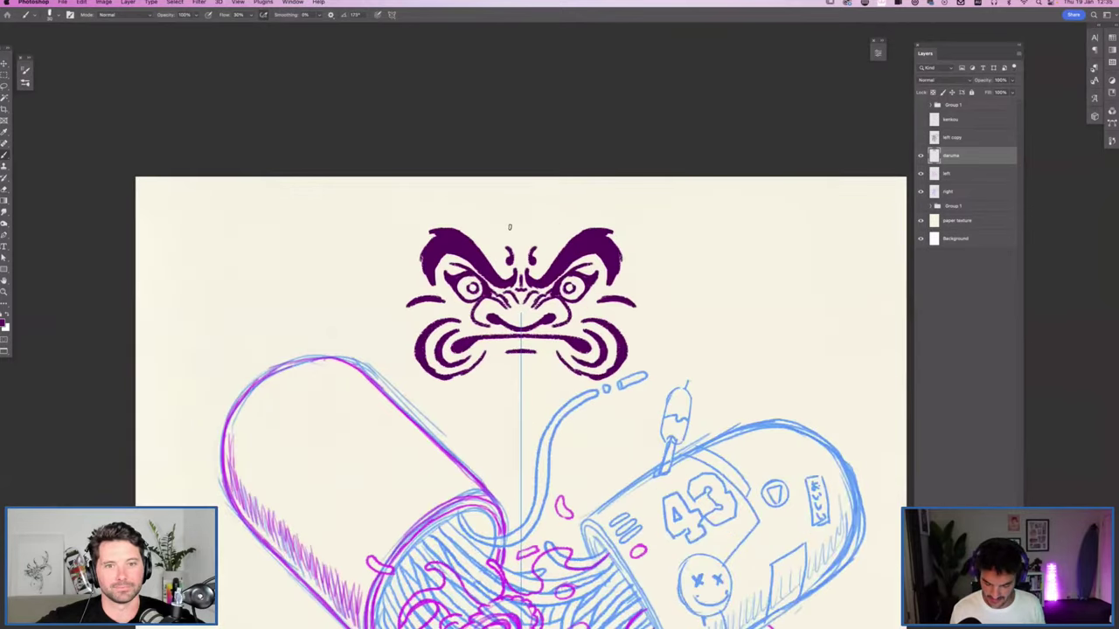
mouse_move(519, 227)
mouse_down()
mouse_move(439, 200)
mouse_move(390, 276)
mouse_move(379, 367)
mouse_move(398, 394)
mouse_move(527, 368)
mouse_move(466, 395)
mouse_move(418, 390)
mouse_move(362, 343)
mouse_move(410, 227)
mouse_move(521, 208)
mouse_up()
key(ctrl+z)
key(ctrl+z)
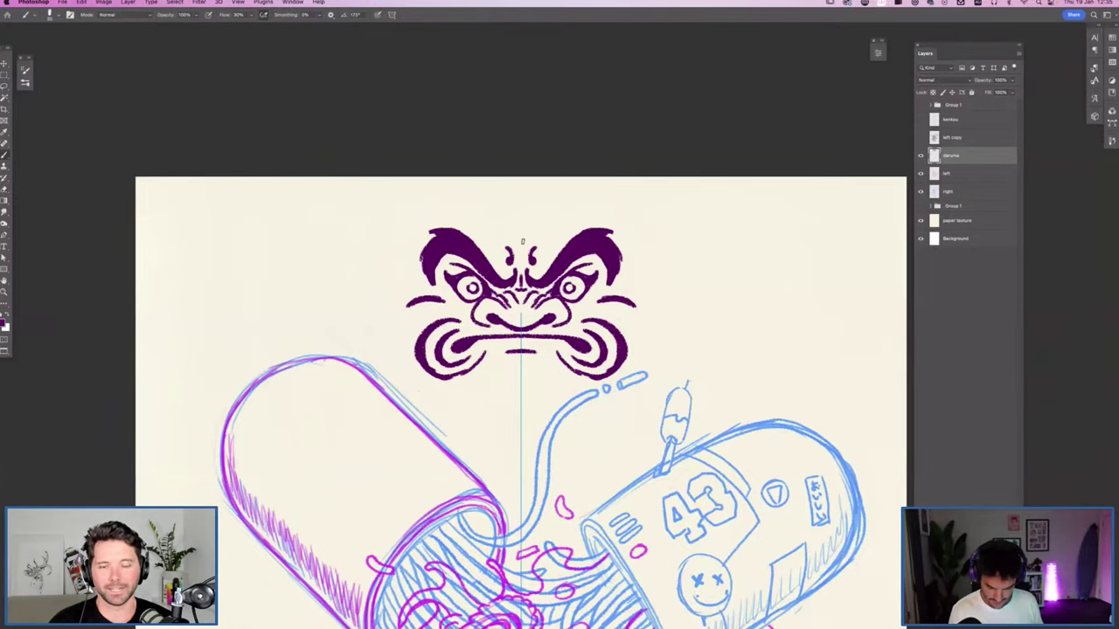
Step: Draw a closed, rounded head outline around the daruma features, dipping at the forehead centre and arching under the chin
mouse_move(443, 214)
mouse_down()
mouse_move(418, 230)
mouse_move(392, 332)
mouse_move(405, 377)
mouse_move(422, 389)
mouse_move(457, 392)
mouse_move(509, 366)
mouse_up()
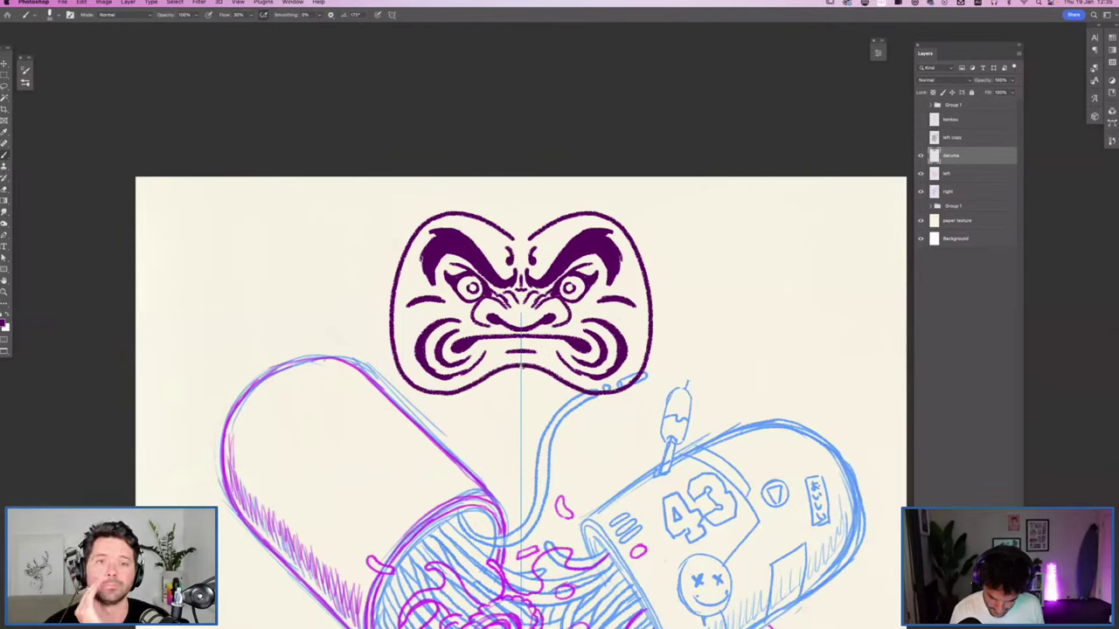
drag(511, 237, 524, 240)
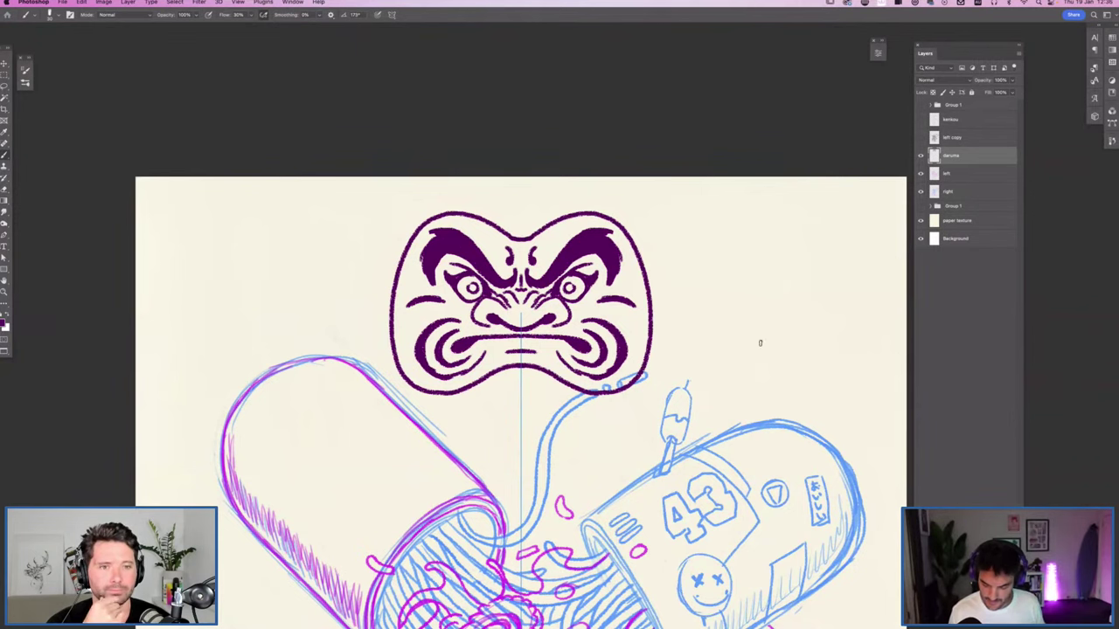
Step: Draw a mirrored three-quarter-view daruma doll beside the face, with a rounded body, face opening, filled oval eyes and small mouth
scroll(716, 427, right, 5)
scroll(716, 427, down, 2)
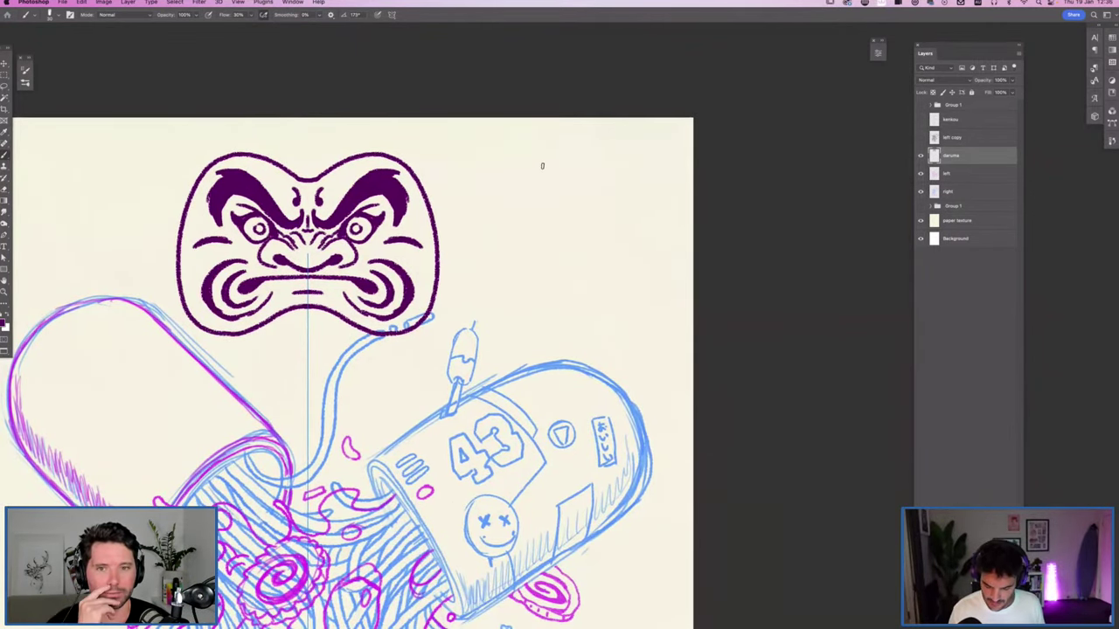
mouse_move(542, 165)
mouse_down()
mouse_move(518, 222)
mouse_move(559, 297)
mouse_move(641, 218)
mouse_move(532, 198)
mouse_move(561, 236)
mouse_move(607, 179)
mouse_move(535, 167)
mouse_move(572, 191)
mouse_move(525, 206)
mouse_move(535, 193)
mouse_up()
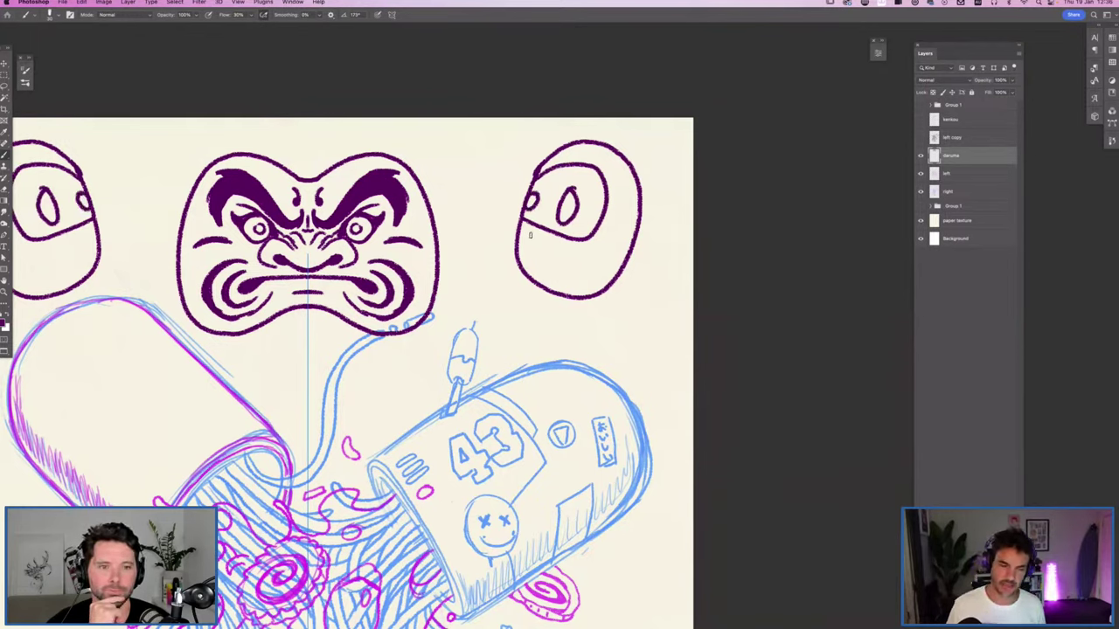
mouse_move(566, 194)
mouse_down()
mouse_move(570, 224)
mouse_move(528, 206)
mouse_move(535, 218)
mouse_up()
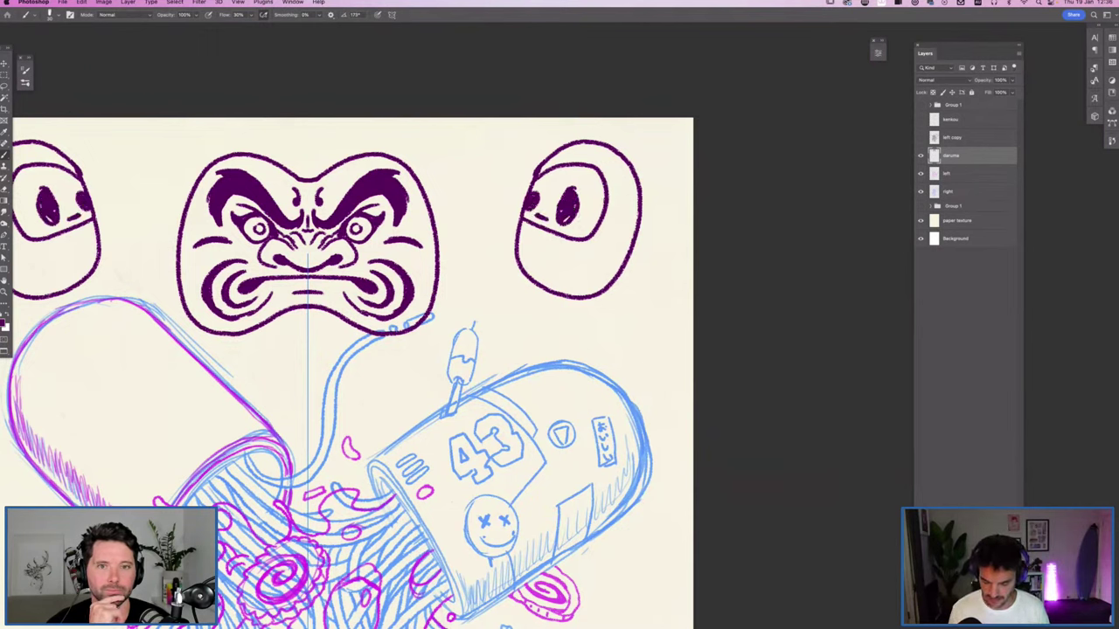
Step: Add brows and a frowning mouth to the mirrored side-view daruma dolls, and erase the centres of their filled eyes
mouse_move(583, 175)
mouse_down()
mouse_move(592, 203)
mouse_move(544, 197)
mouse_up()
drag(540, 195, 533, 184)
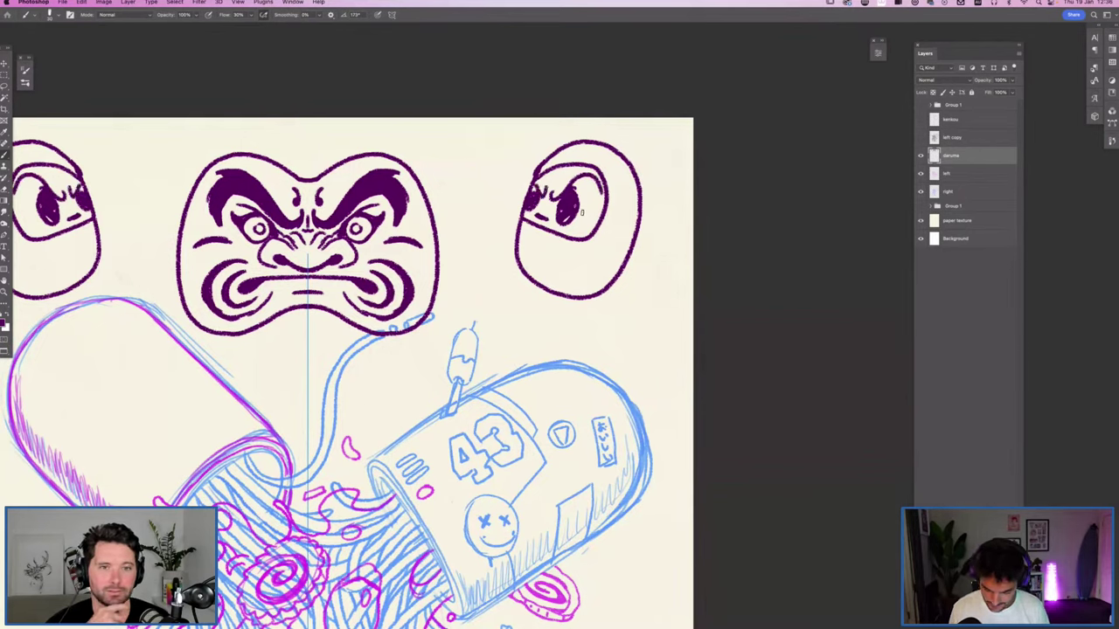
mouse_move(517, 226)
mouse_down()
mouse_move(564, 254)
mouse_move(592, 239)
mouse_move(566, 233)
mouse_move(568, 249)
mouse_move(579, 234)
mouse_up()
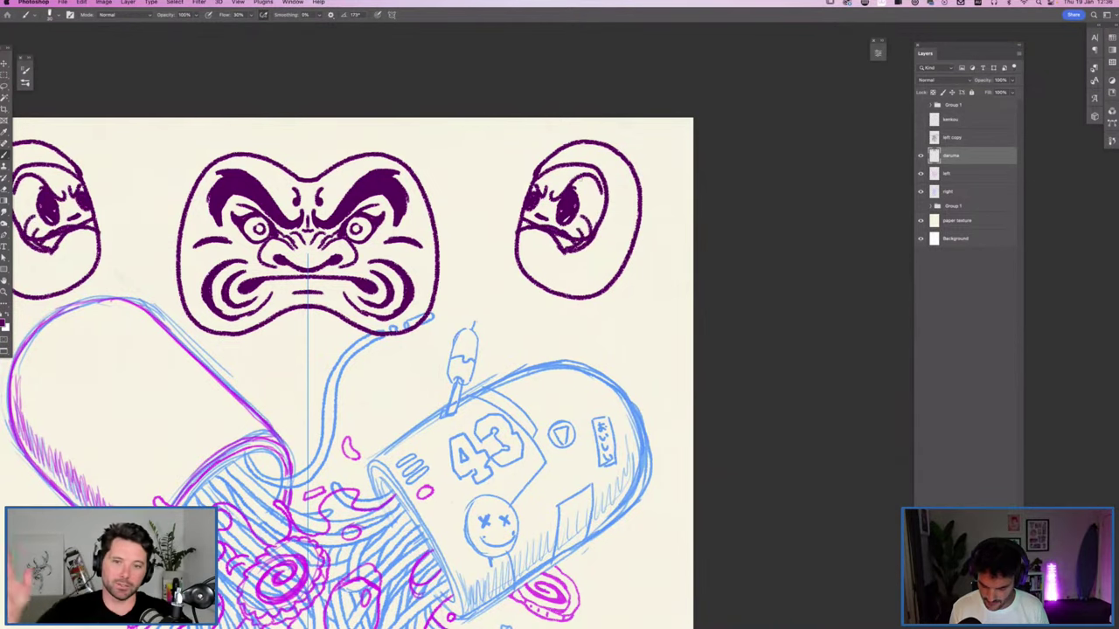
key(e)
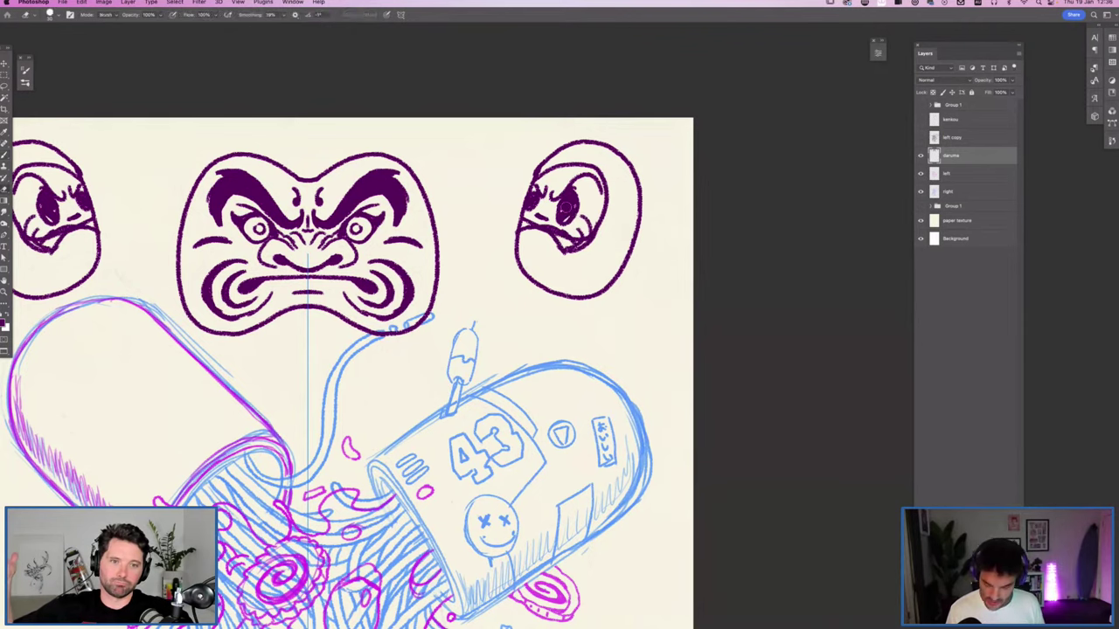
mouse_move(571, 197)
mouse_down()
mouse_move(565, 218)
mouse_move(570, 201)
mouse_up()
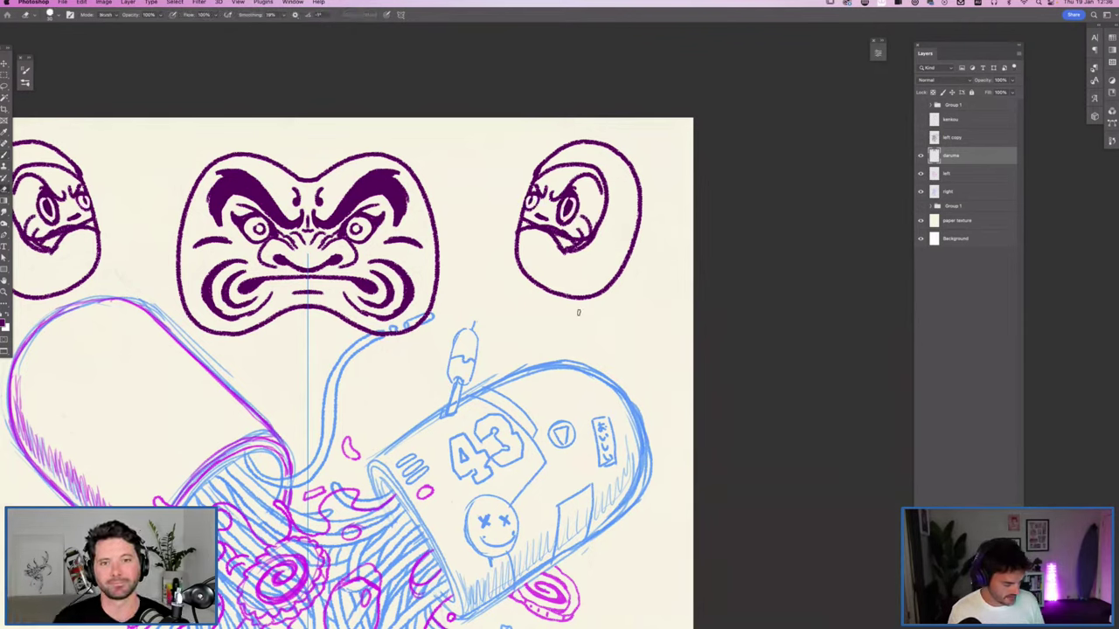
Step: Draw short curved fold lines across the back and lower body of the mirrored side-view dolls
key(b)
mouse_move(591, 254)
mouse_down()
mouse_move(602, 288)
mouse_move(628, 263)
mouse_up()
drag(626, 215, 640, 236)
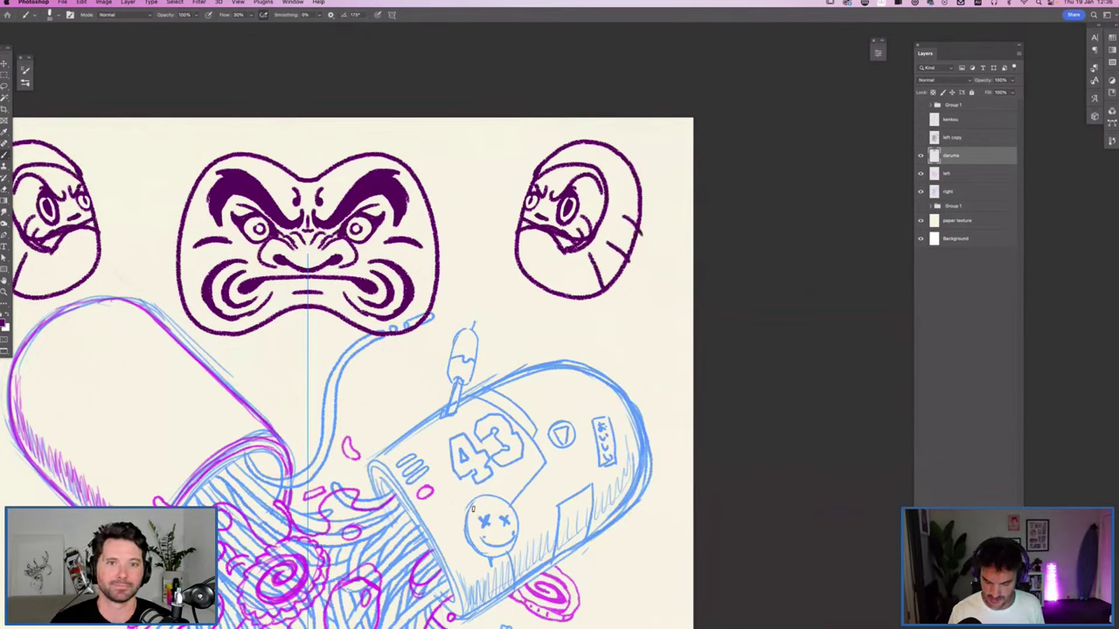
Step: Lasso the small daruma doll to the right of the face, delete it from the daruma layer and deselect
key(l)
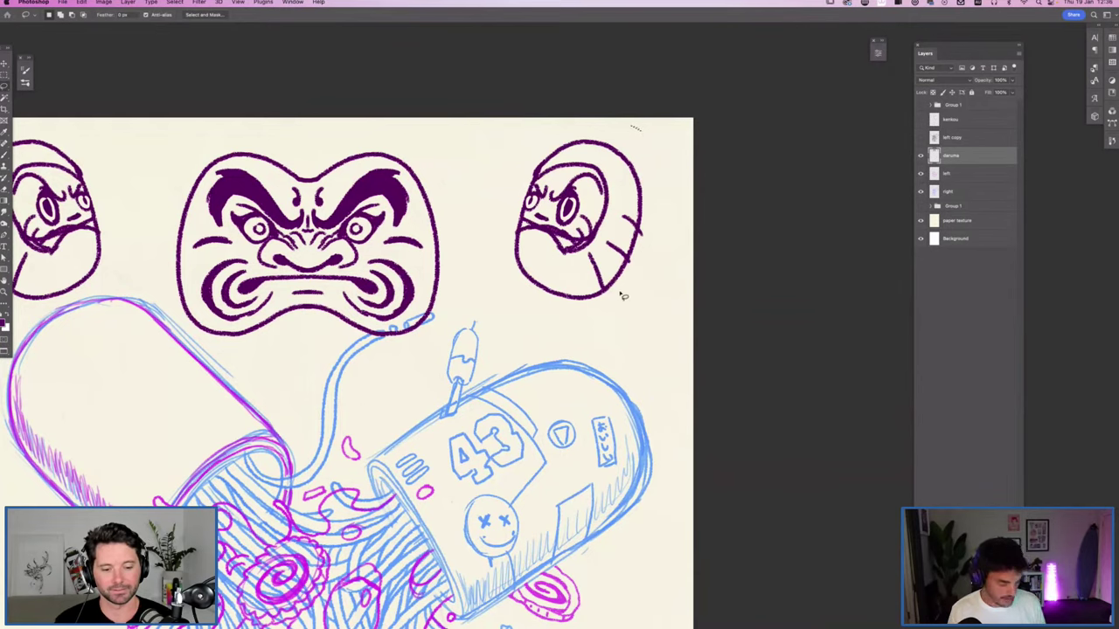
scroll(551, 294, left, 5)
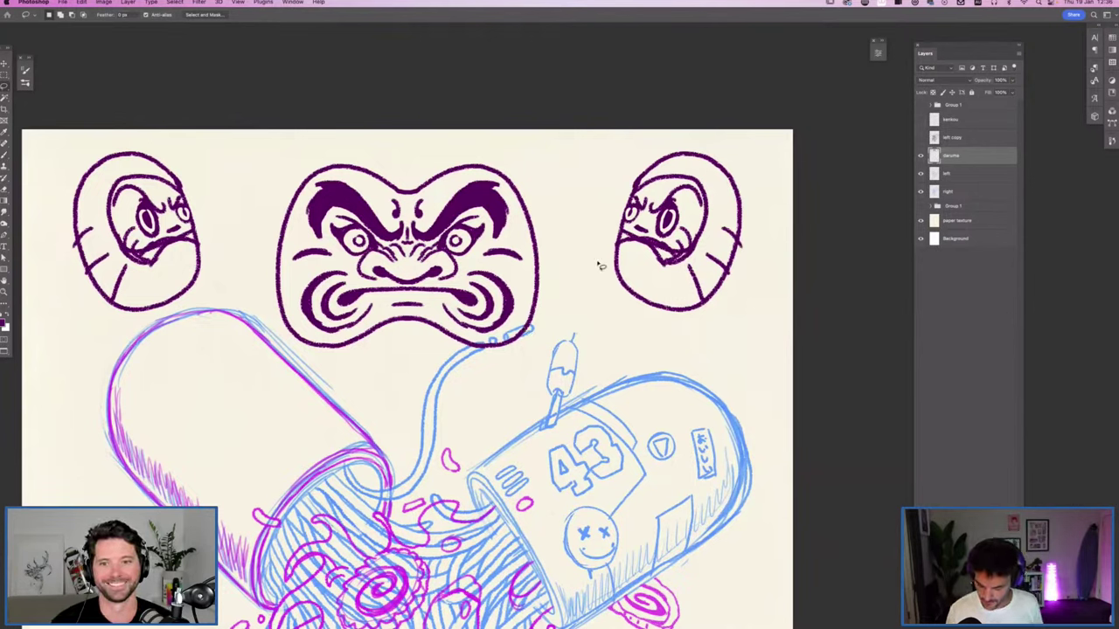
mouse_move(600, 266)
mouse_down()
mouse_move(749, 294)
mouse_move(606, 180)
mouse_move(598, 271)
mouse_up()
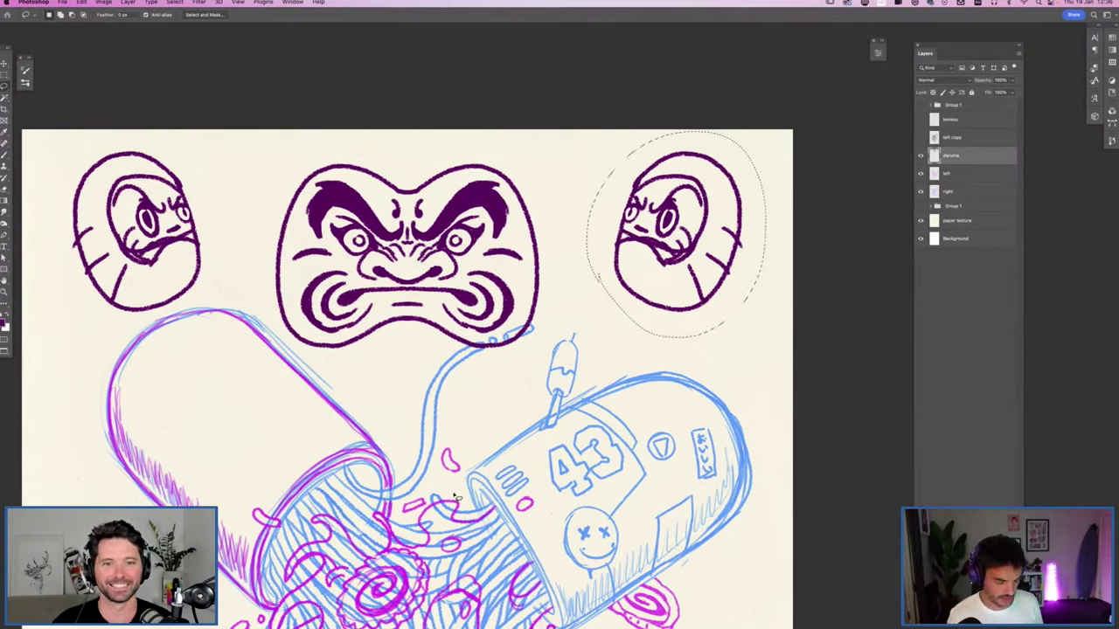
key(b)
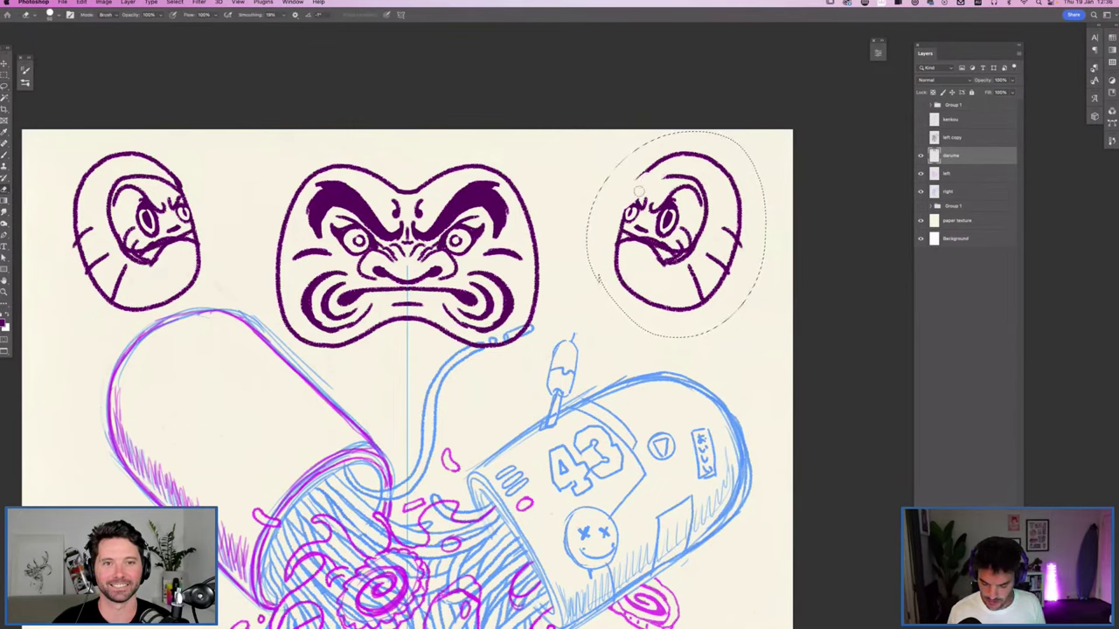
mouse_move(639, 190)
mouse_down()
mouse_move(674, 154)
mouse_move(636, 199)
mouse_up()
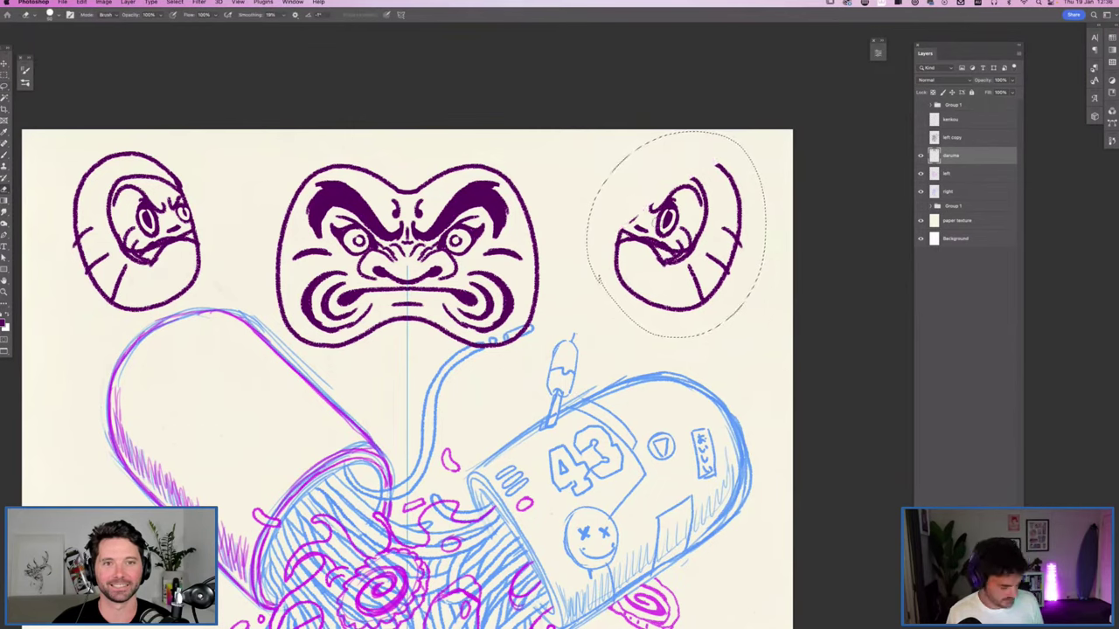
key(Delete)
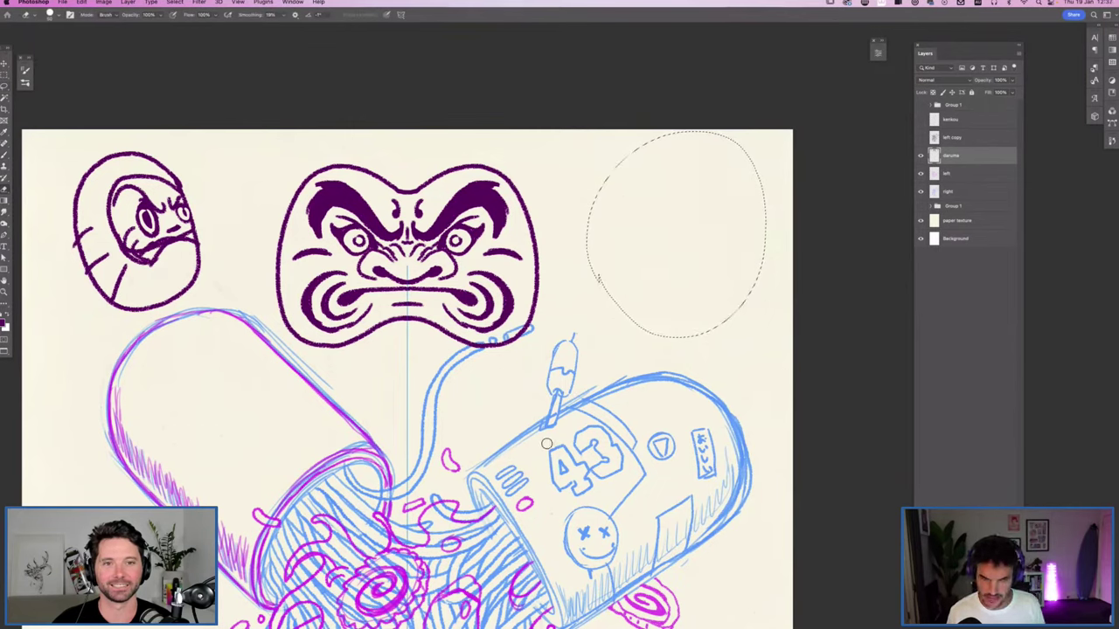
key(super+d)
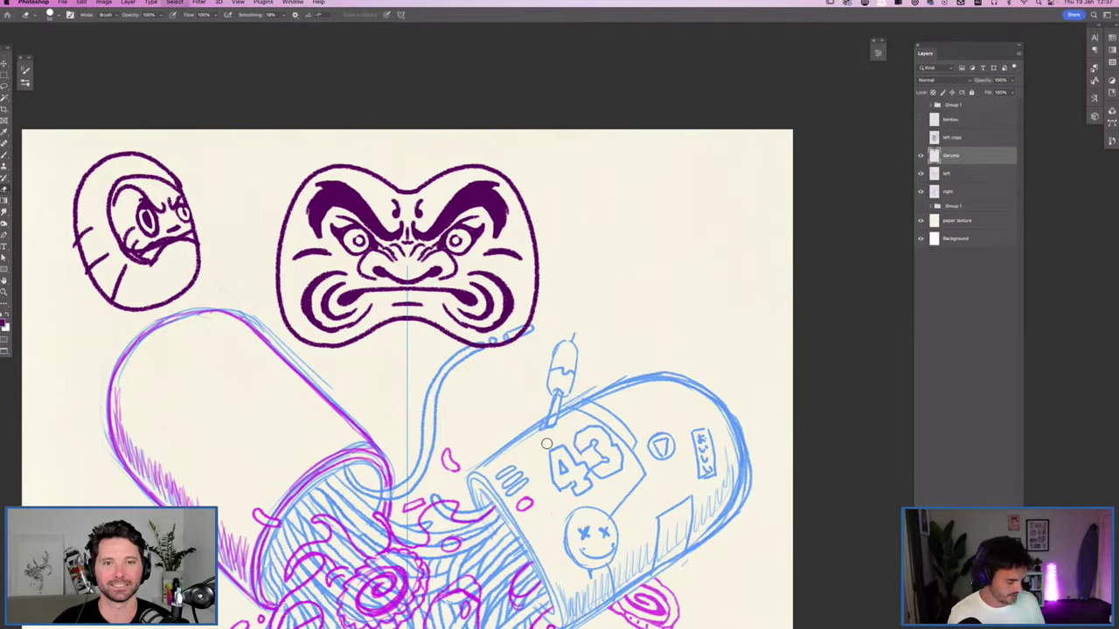
Step: Erase the remaining small daruma doll to the left of the main face
key(l)
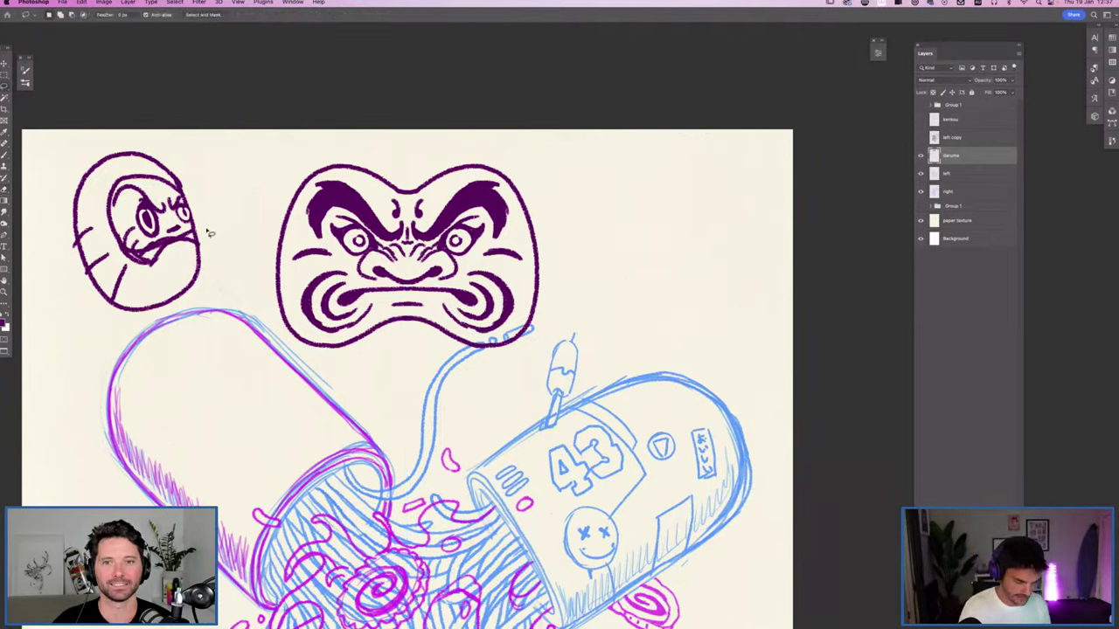
key(b)
mouse_move(117, 157)
mouse_down()
mouse_move(51, 237)
mouse_move(64, 265)
mouse_move(88, 237)
mouse_move(88, 278)
mouse_move(199, 136)
mouse_move(135, 266)
mouse_move(201, 183)
mouse_move(204, 200)
mouse_move(215, 181)
mouse_move(204, 260)
mouse_move(195, 219)
mouse_move(155, 242)
mouse_move(142, 273)
mouse_up()
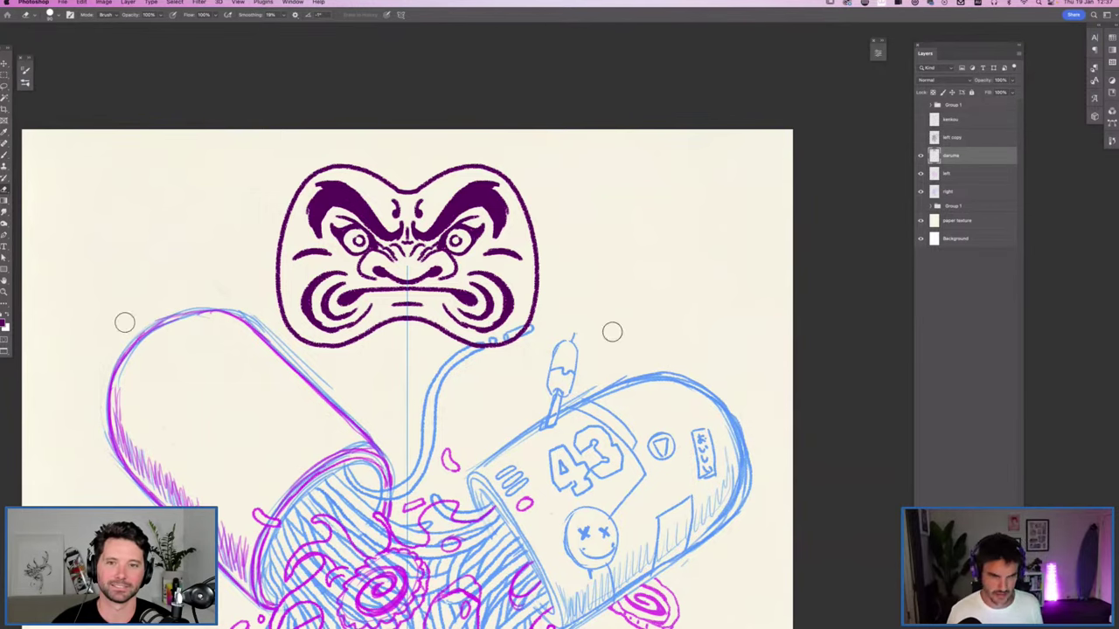
key(super+minus)
key(super+minus)
key(super+minus)
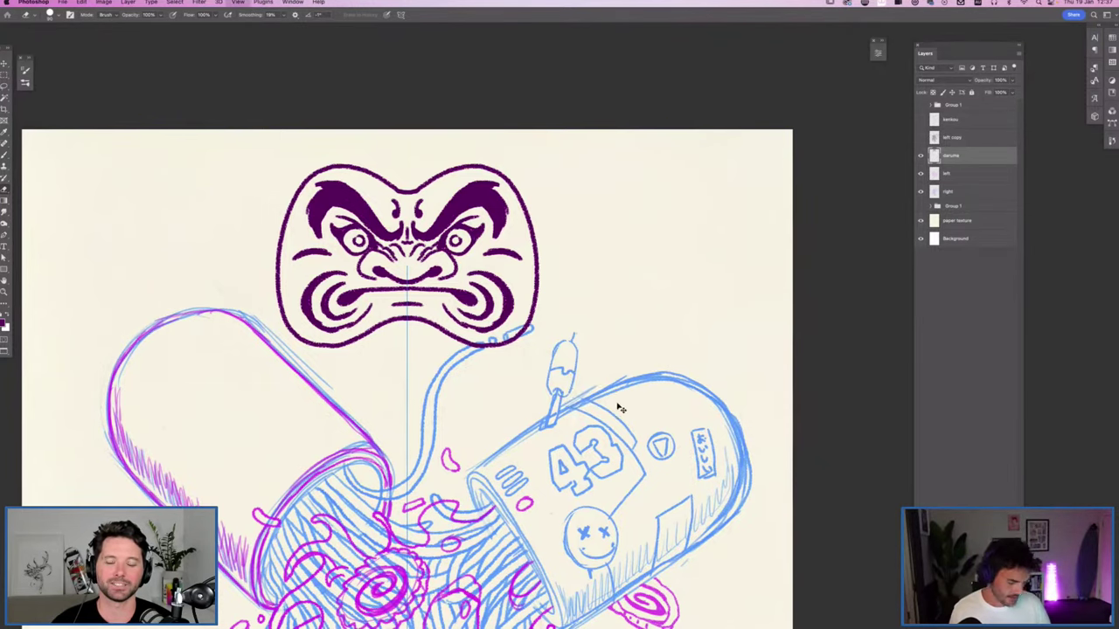
key(super+plus)
key(super+plus)
key(super+plus)
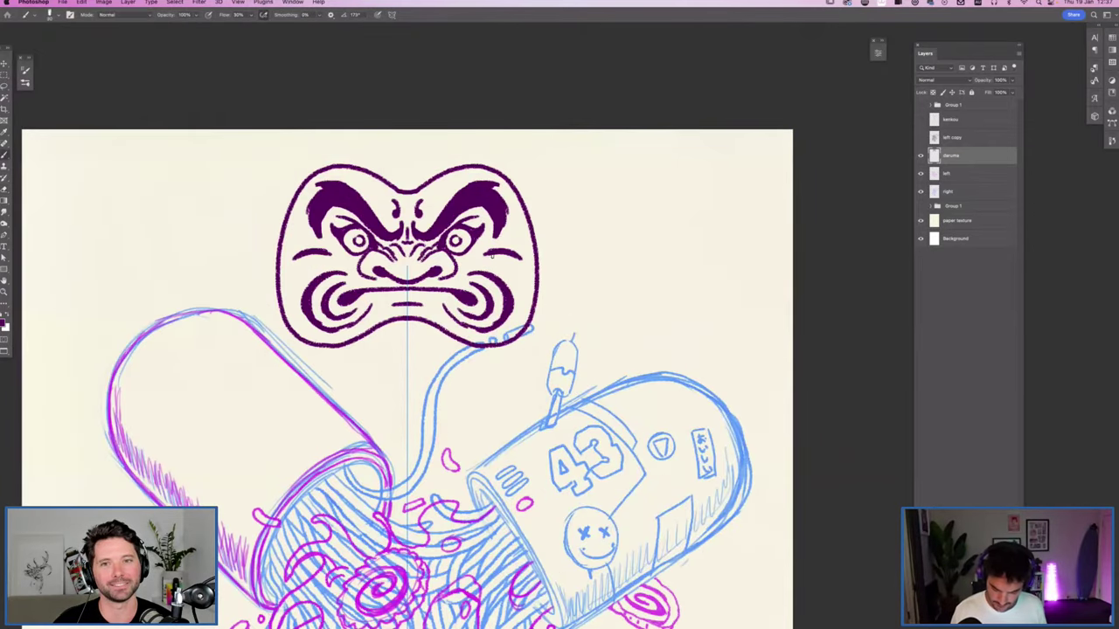
Step: Extend the daruma's outer cheek strokes into thick tapered curves and add slanted accent lines on the forehead between the eyebrows
mouse_move(513, 257)
mouse_down()
mouse_move(530, 274)
mouse_move(524, 307)
mouse_move(510, 257)
mouse_move(476, 268)
mouse_move(525, 275)
mouse_up()
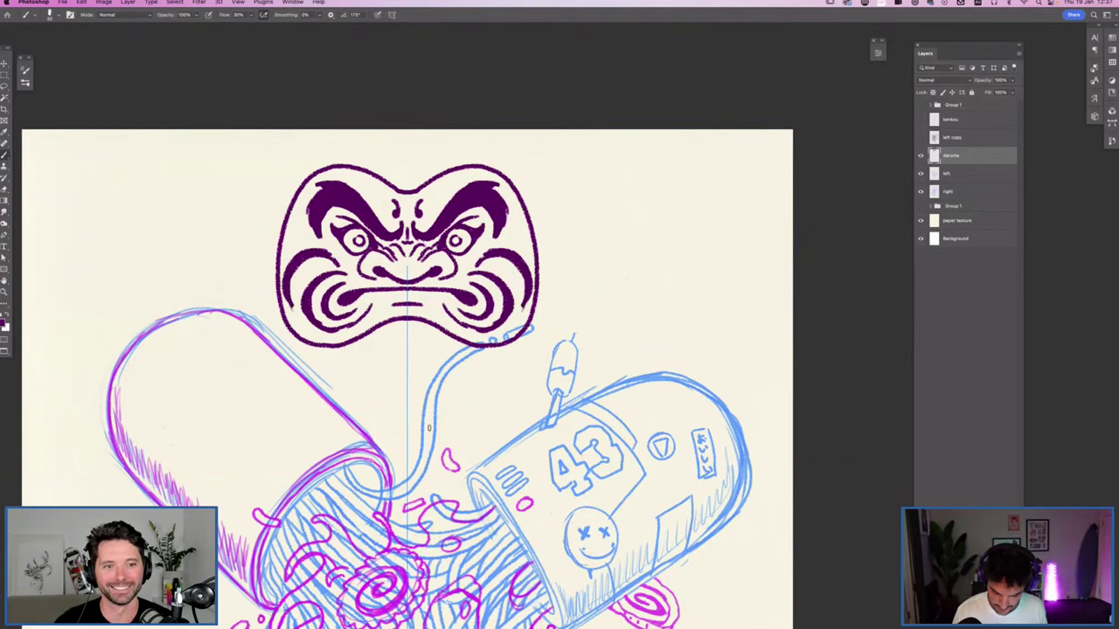
drag(383, 208, 362, 184)
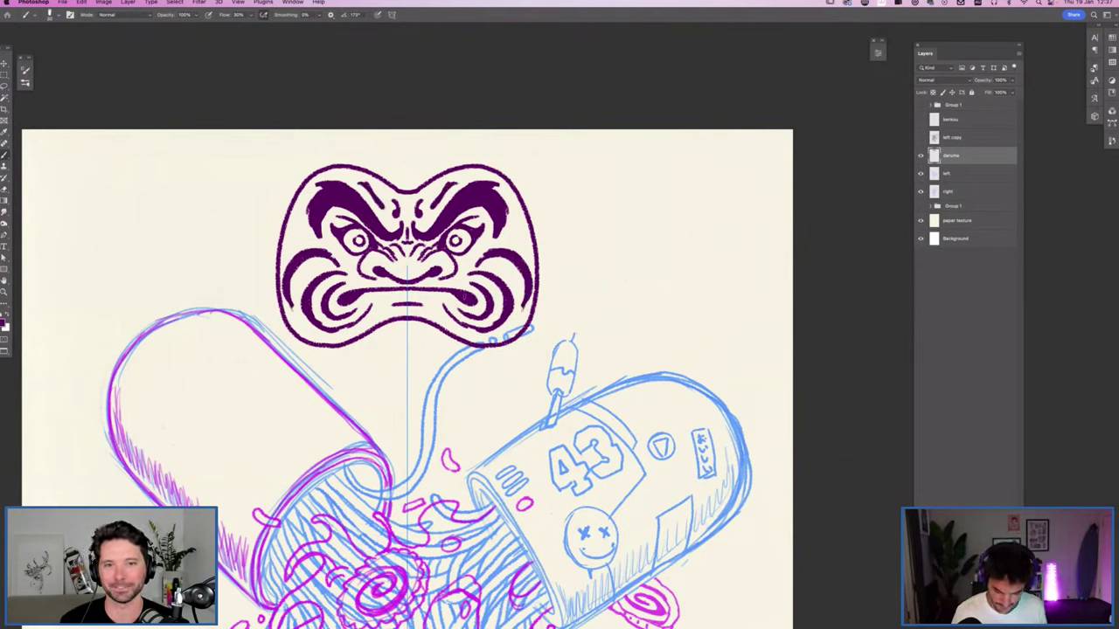
drag(479, 219, 463, 221)
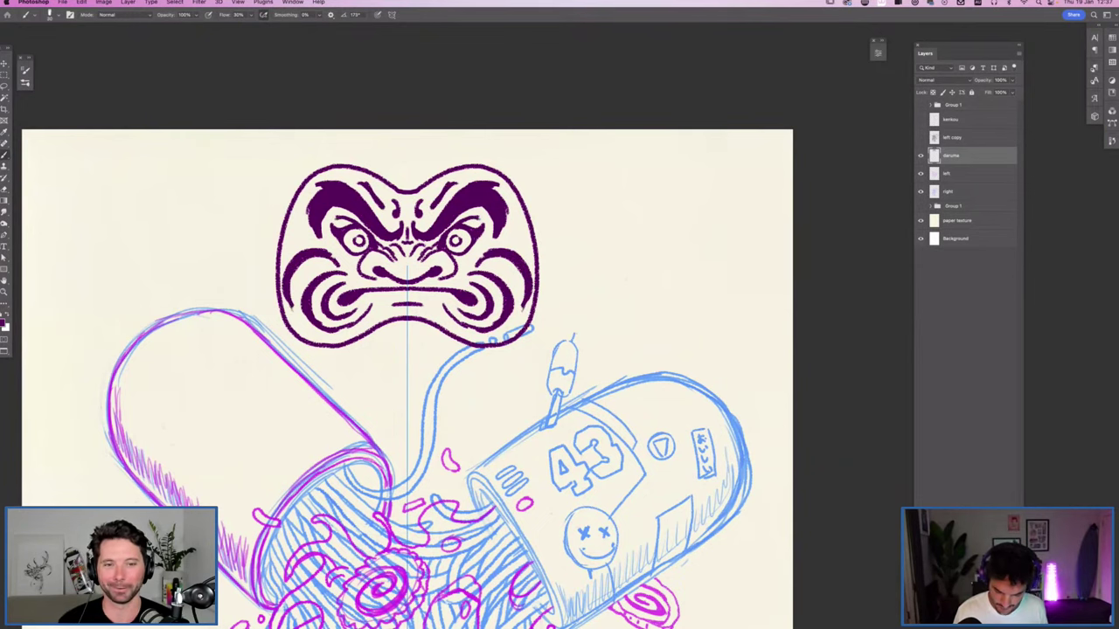
Step: Add short mirrored accent lines beside the nose, under the mouth and along the outer cheeks of the daruma face
drag(461, 262, 463, 276)
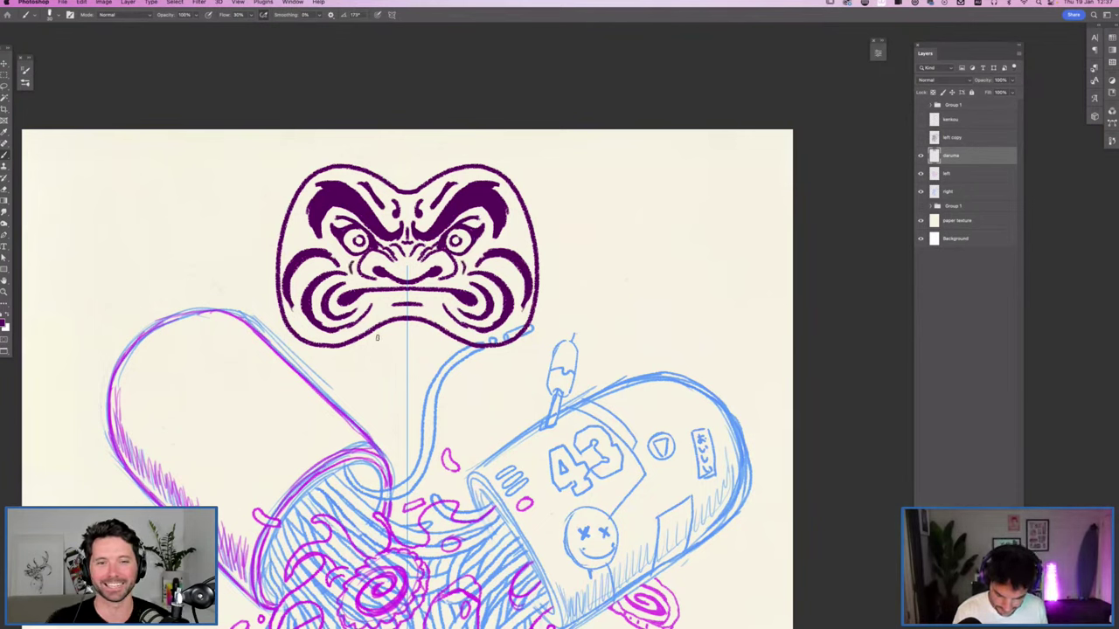
drag(398, 304, 388, 307)
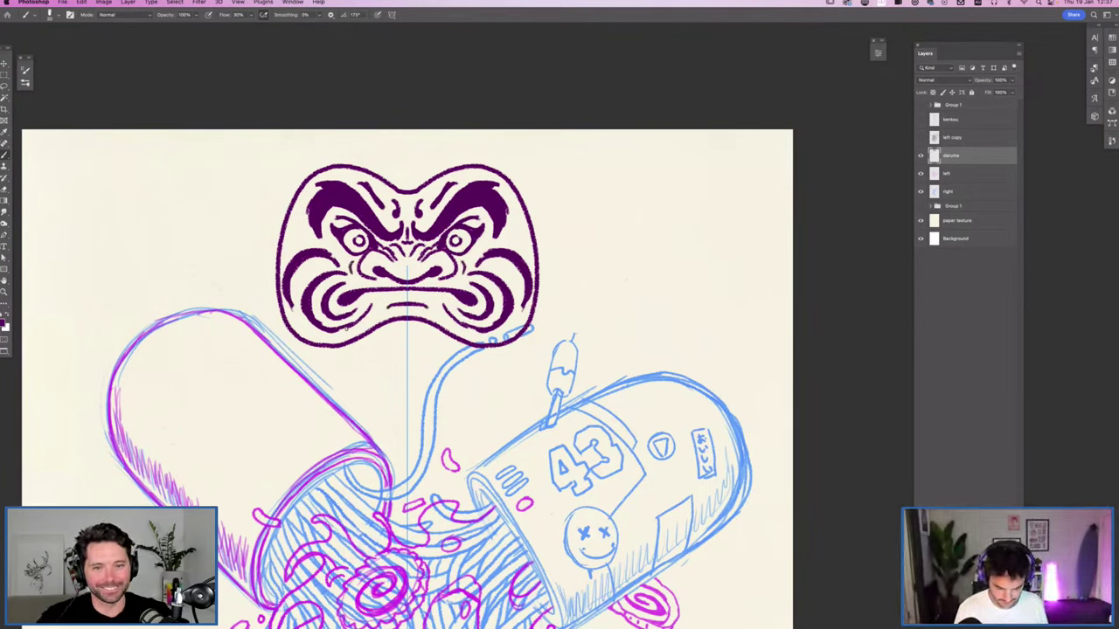
drag(289, 299, 304, 323)
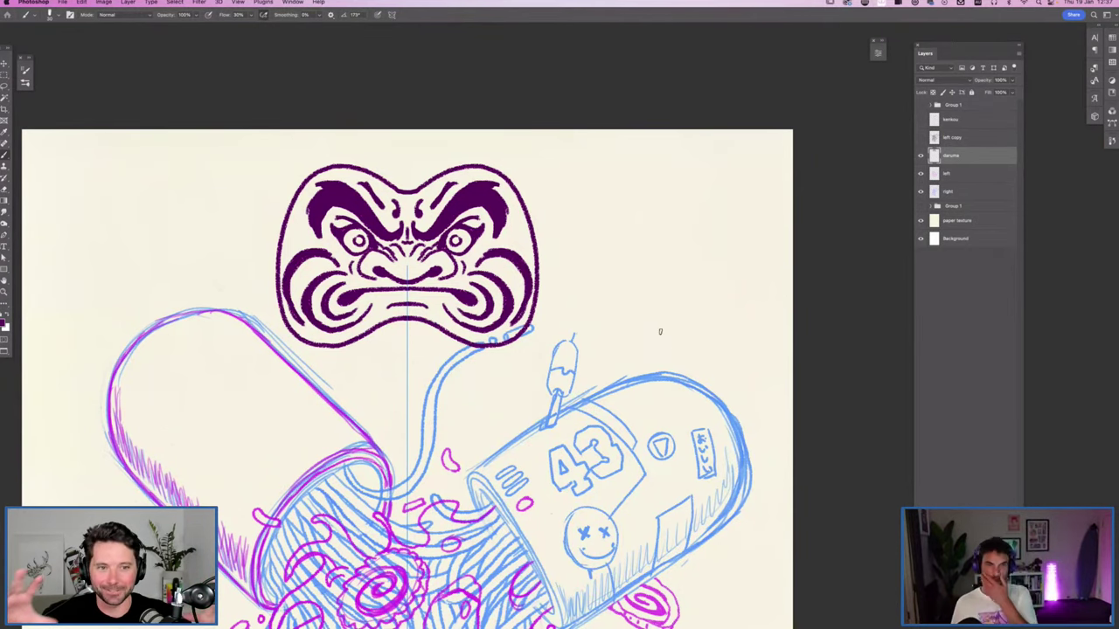
Step: Transform the daruma face: rotate it about 141°, scale it to about 70% and place it on the left capsule half
drag(639, 326, 741, 299)
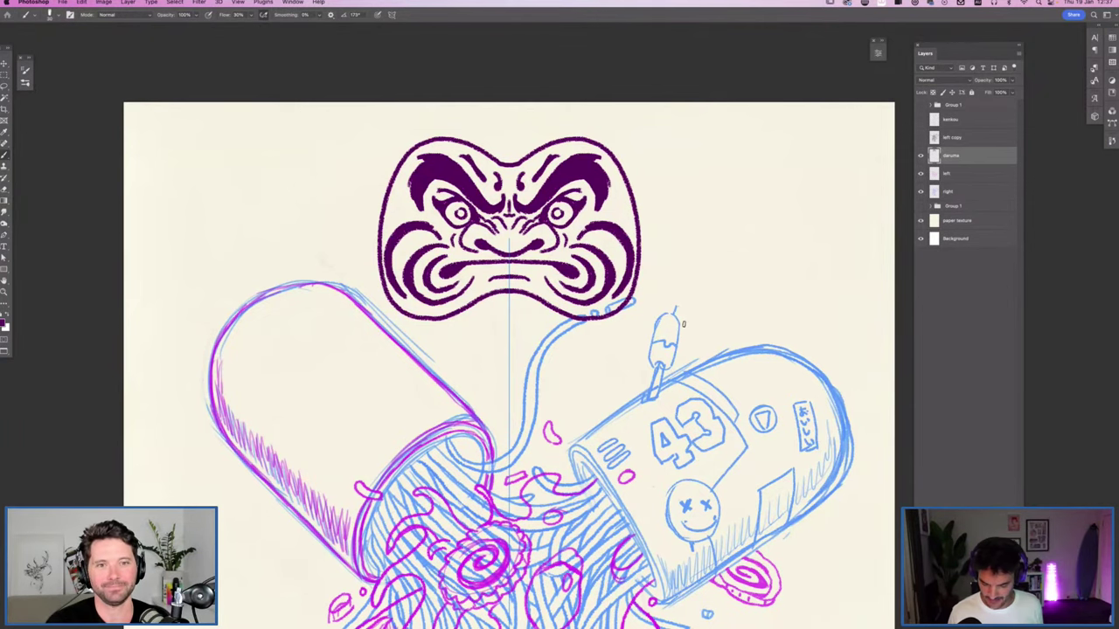
scroll(580, 336, down, 4)
scroll(579, 337, right, 4)
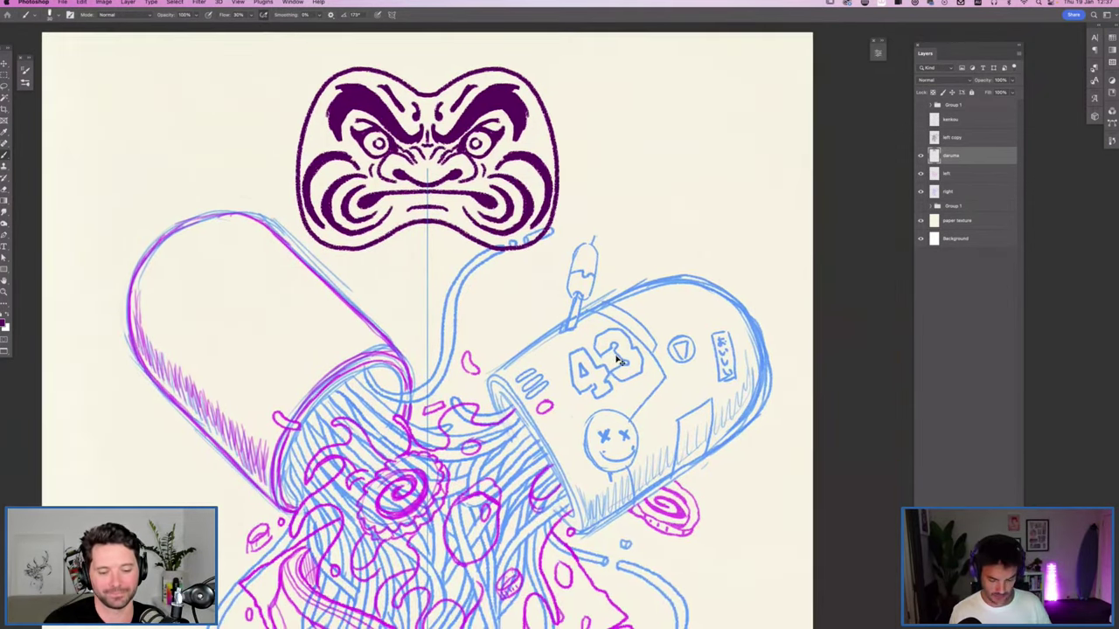
key(super+minus)
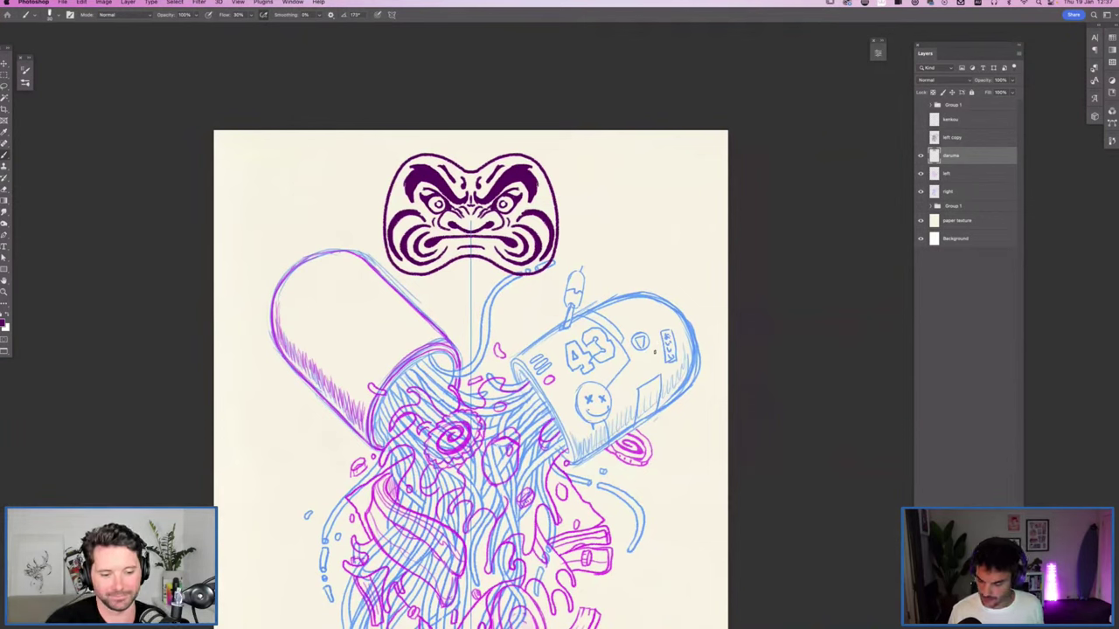
key(super+t)
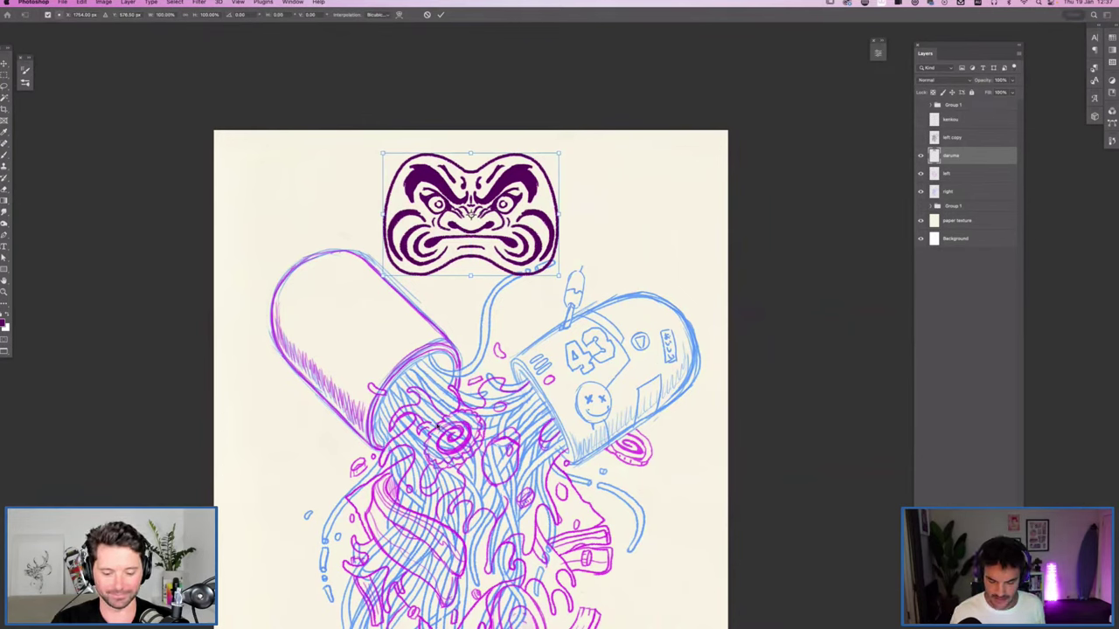
drag(571, 133, 446, 352)
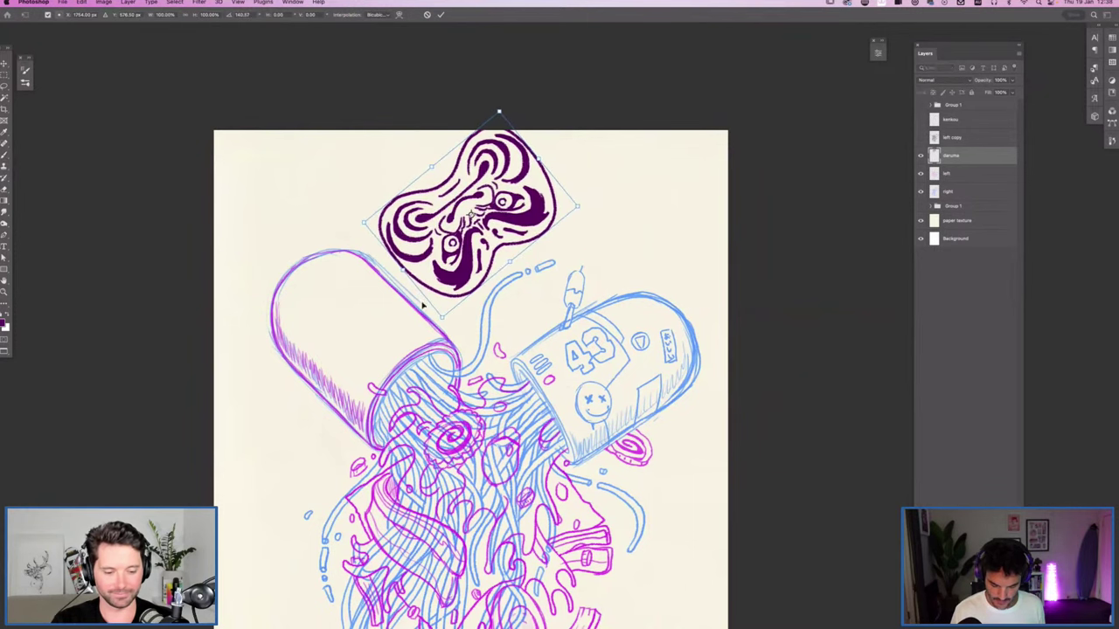
drag(528, 193, 390, 303)
Step: Warp the daruma face by bending its middle and long edges so it follows the left capsule's rounded surface
key(super+equal)
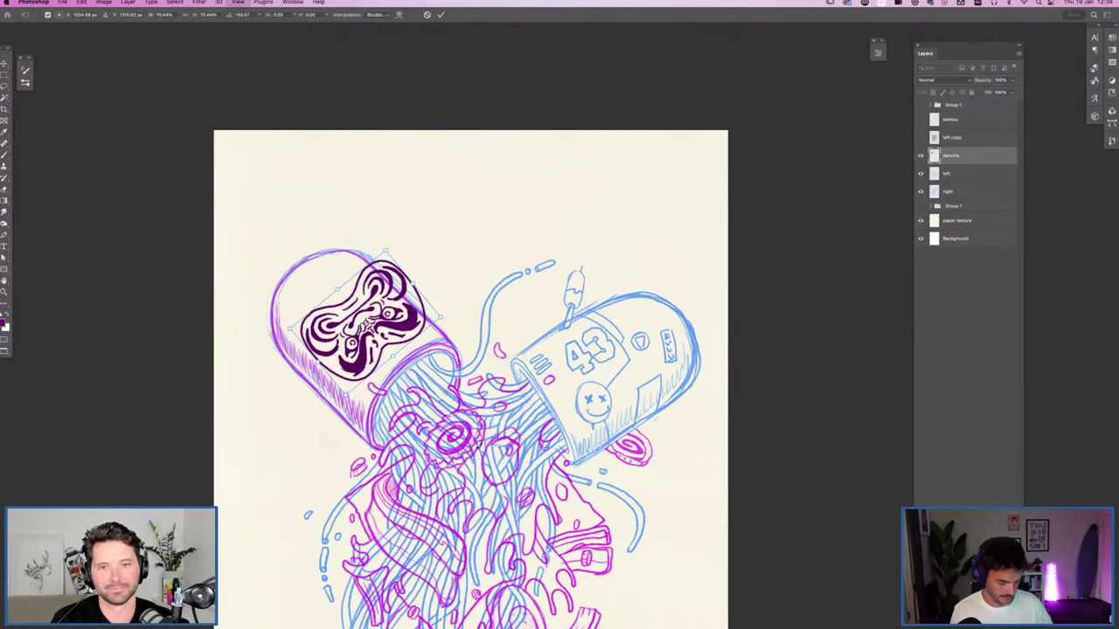
drag(433, 322, 568, 306)
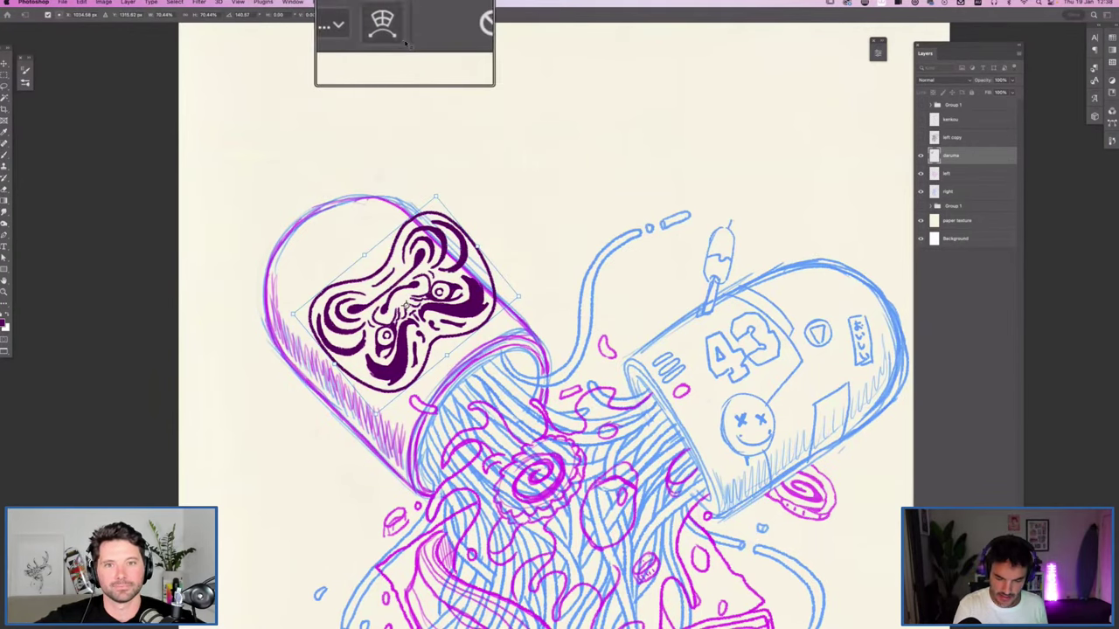
click(398, 14)
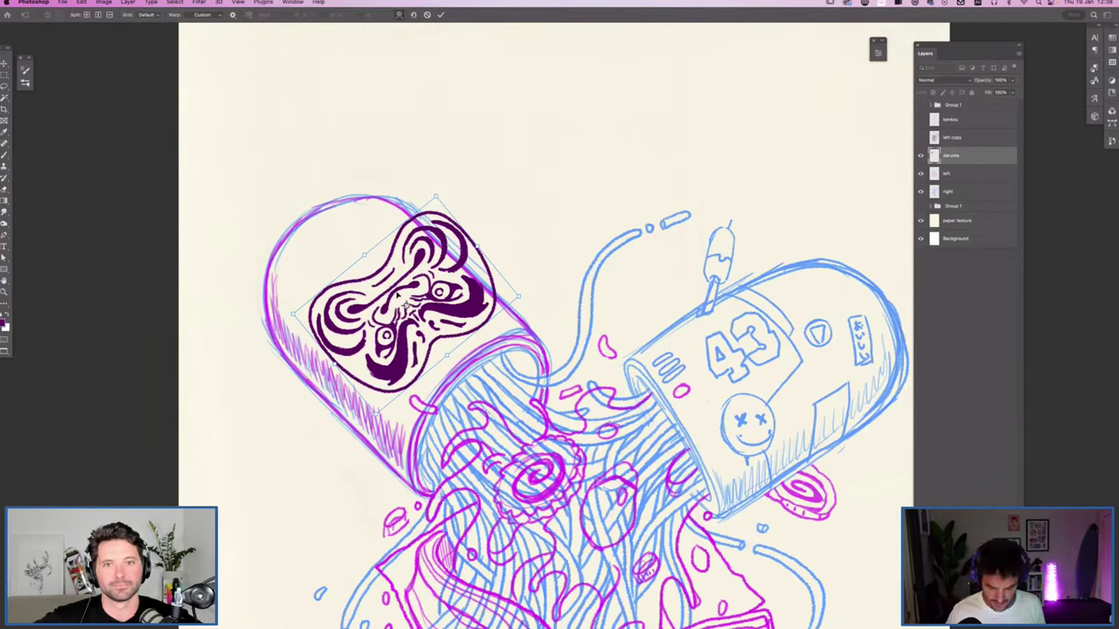
drag(365, 258, 362, 254)
drag(409, 309, 404, 303)
drag(443, 350, 434, 339)
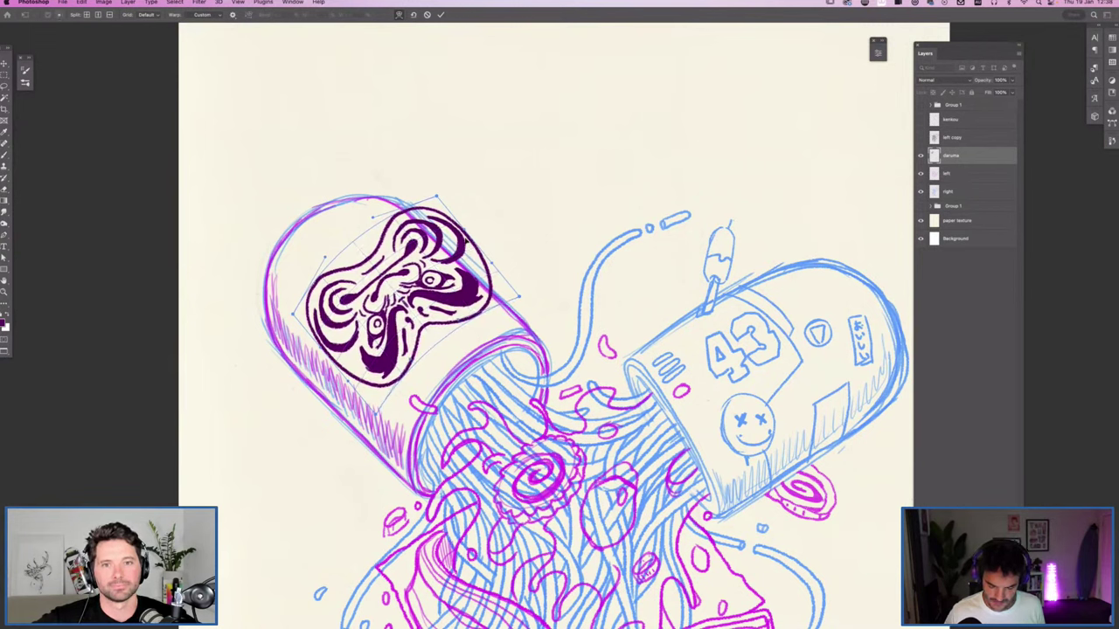
Step: Pull the daruma warp's two outer corners and the edge between them inward so the face stays within the left capsule's outline
drag(466, 240, 462, 245)
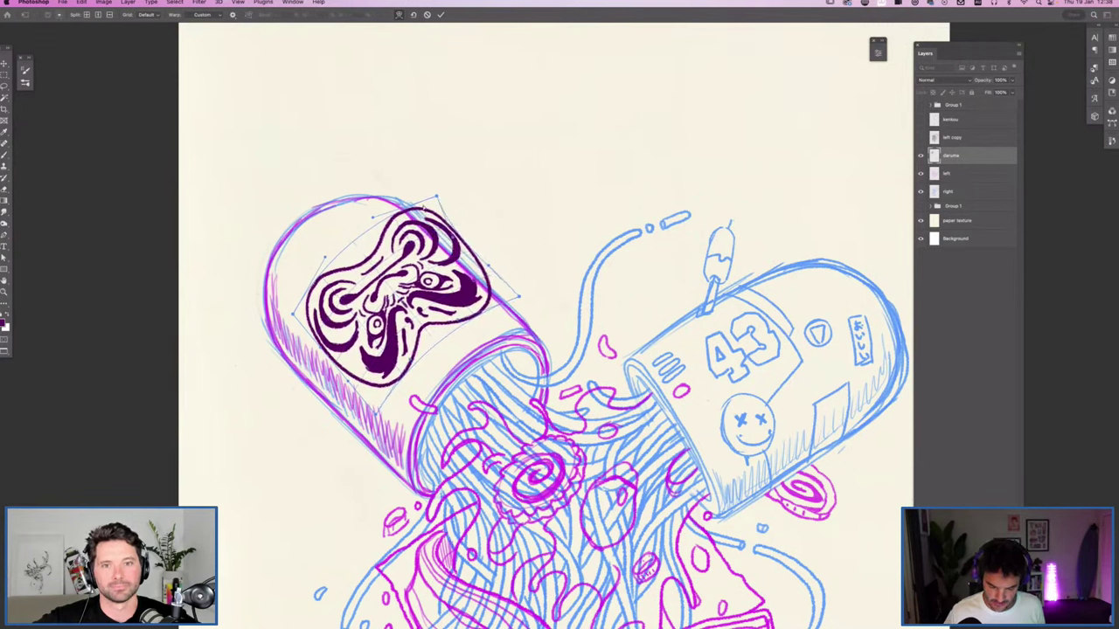
drag(441, 201, 423, 210)
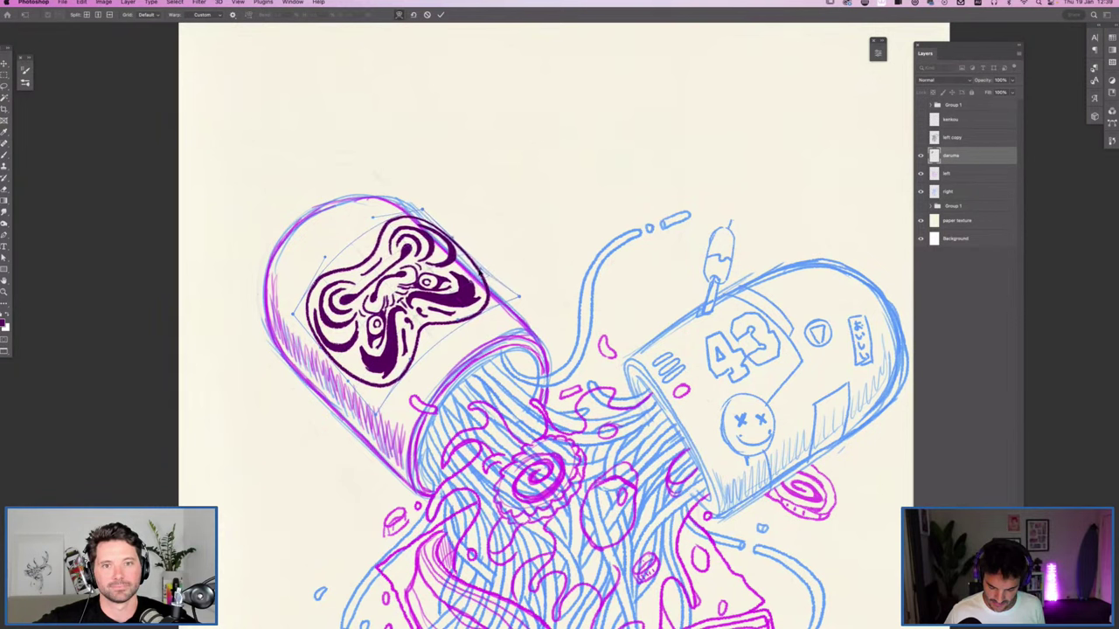
drag(523, 297, 504, 300)
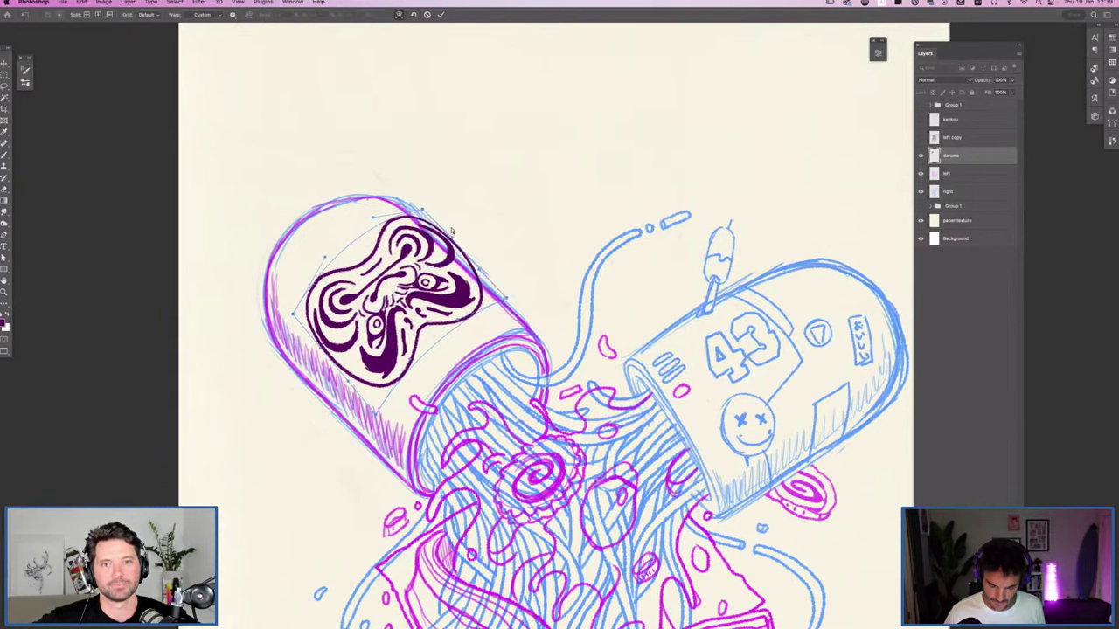
drag(419, 215, 417, 220)
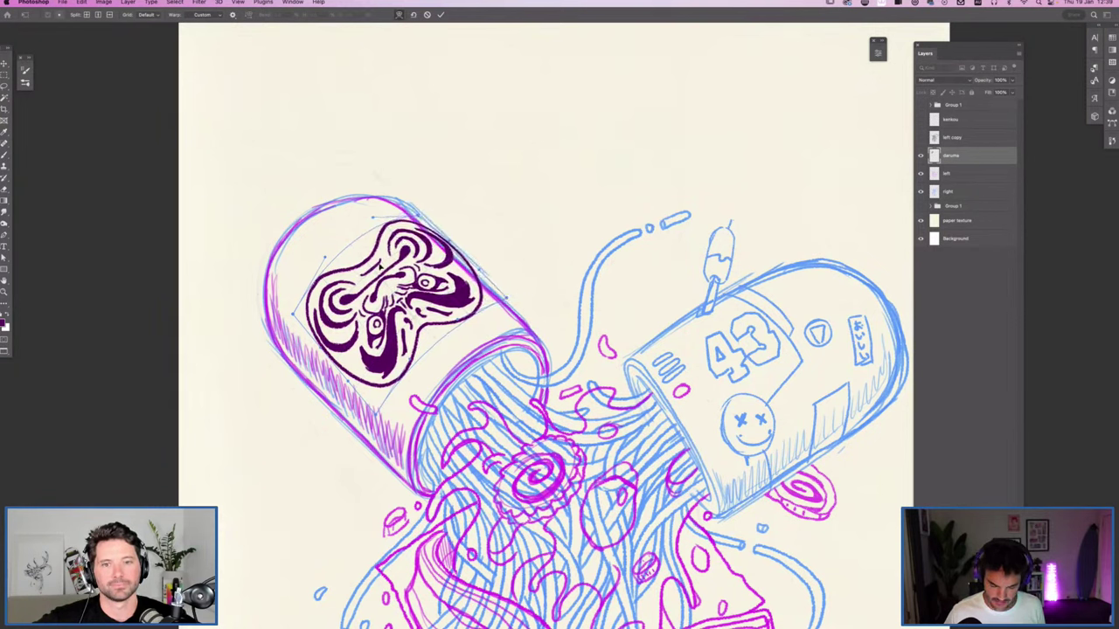
Step: Nudge the warp around the daruma's nose, eye and lower cheek to refine the surface curvature, and apply the warp
drag(383, 306, 388, 303)
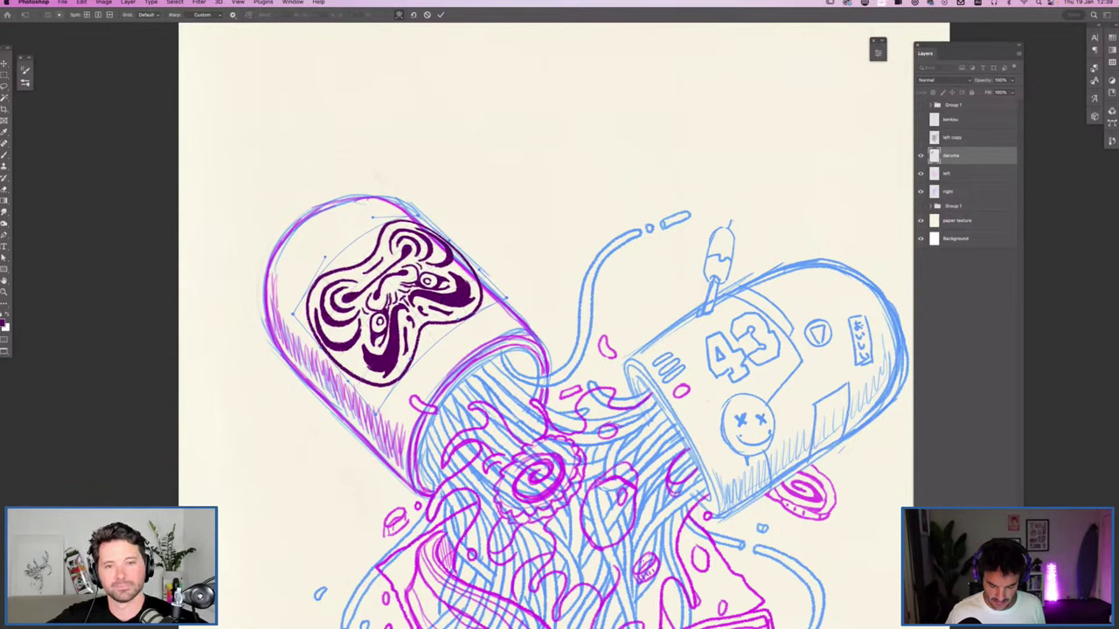
drag(455, 298, 448, 295)
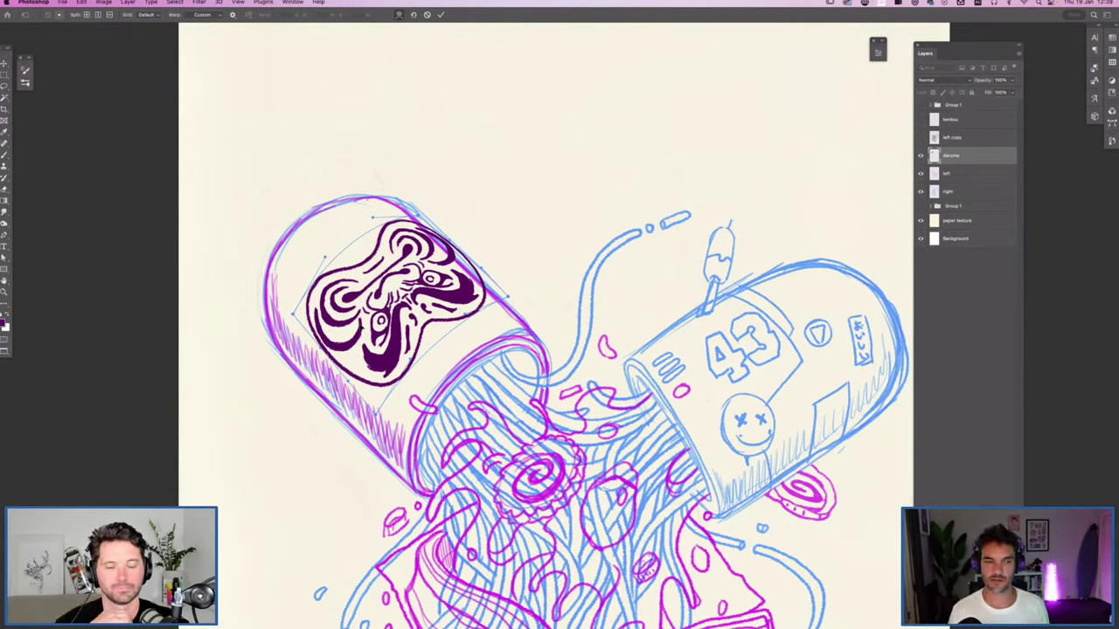
mouse_move(399, 291)
mouse_down()
mouse_move(416, 296)
mouse_move(401, 300)
mouse_up()
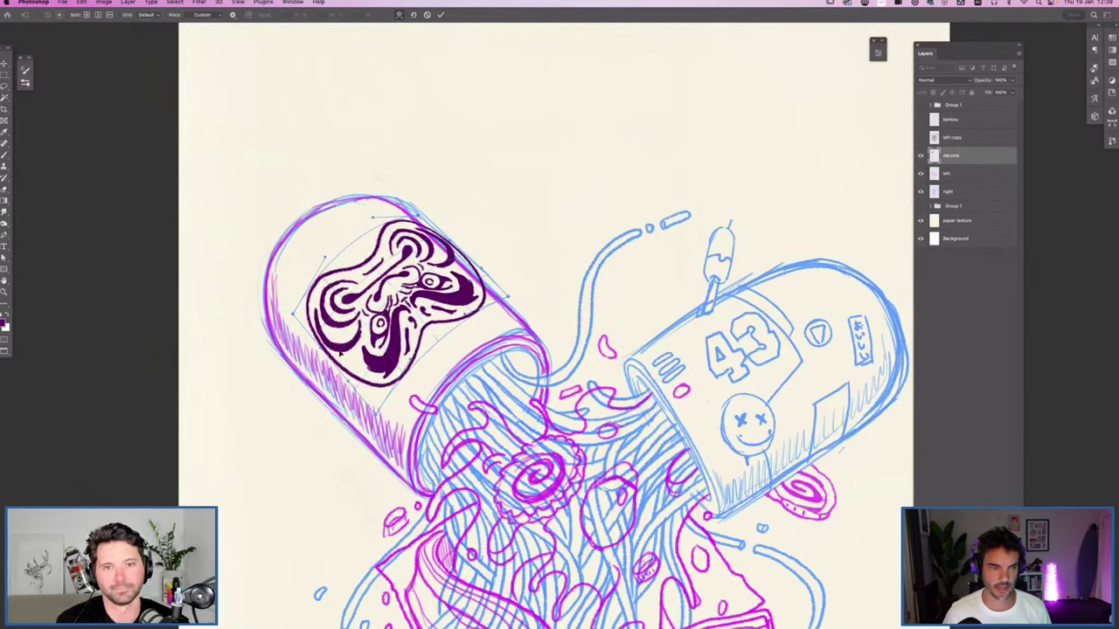
drag(339, 351, 343, 349)
drag(392, 288, 390, 286)
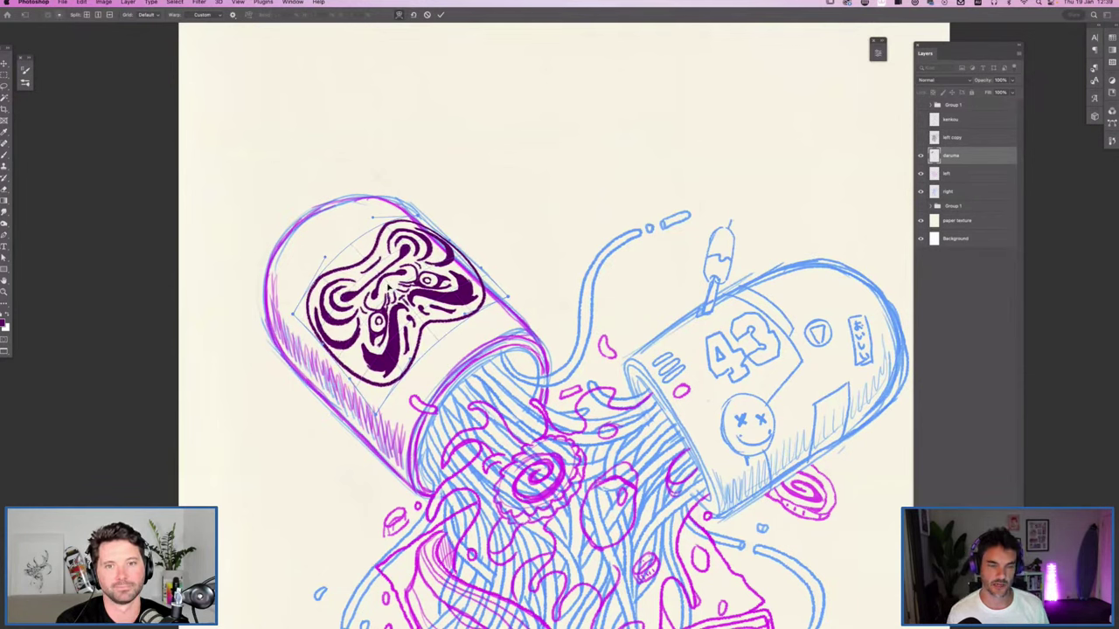
key(Return)
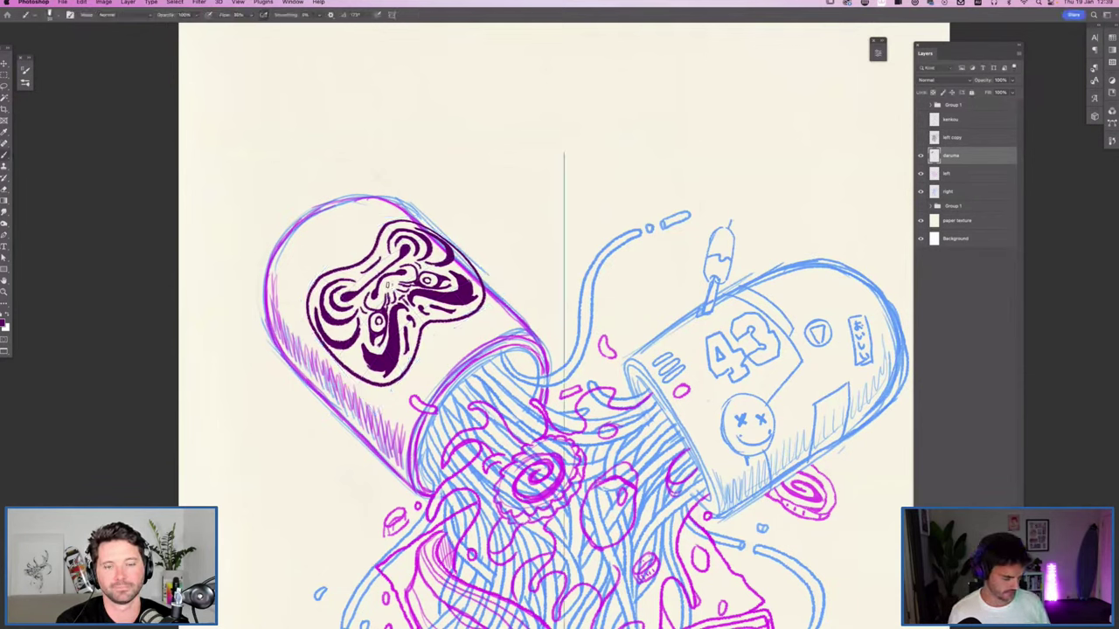
Step: Turn off paint symmetry and undo back to the untransformed, front-facing daruma face
click(391, 15)
click(437, 19)
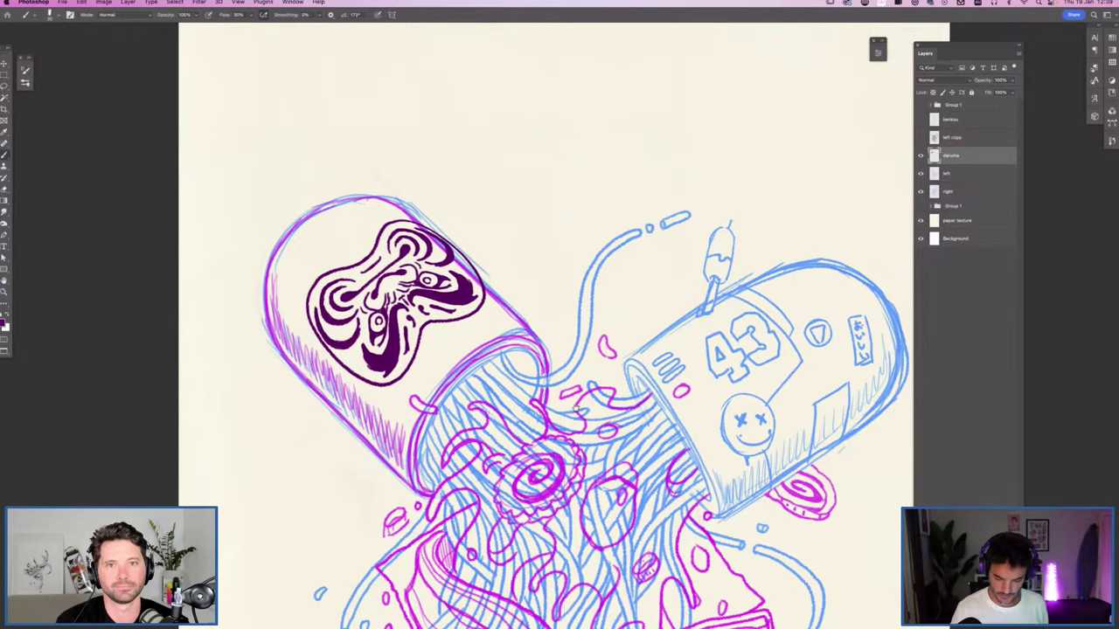
scroll(417, 498, down, 5)
drag(416, 498, 333, 536)
key(super+z)
key(super+z)
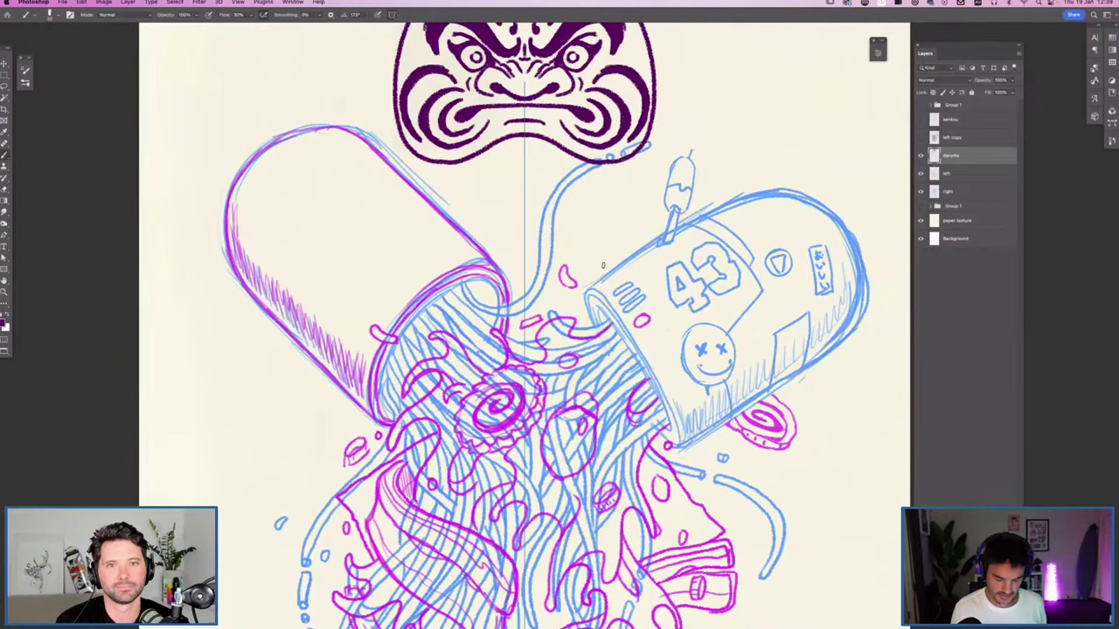
Step: Free-transform the daruma face: scale it to about 72%, rotate it about 136°, and place it on the left capsule half
key(ctrl+t)
drag(664, 55, 502, 243)
drag(403, 237, 403, 233)
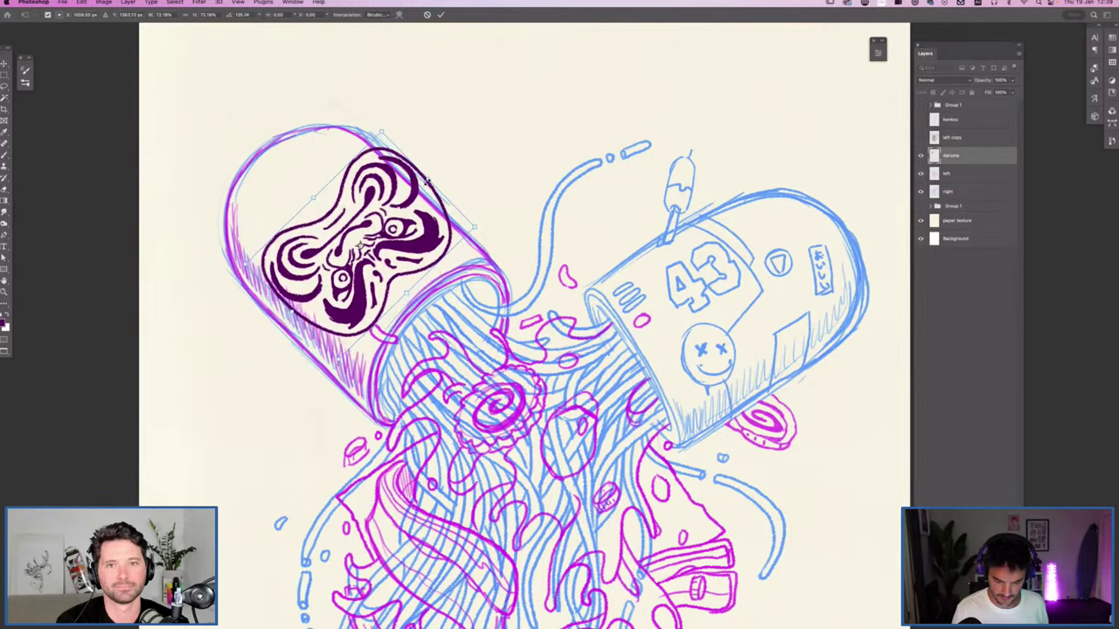
drag(429, 176, 432, 173)
drag(407, 254, 413, 249)
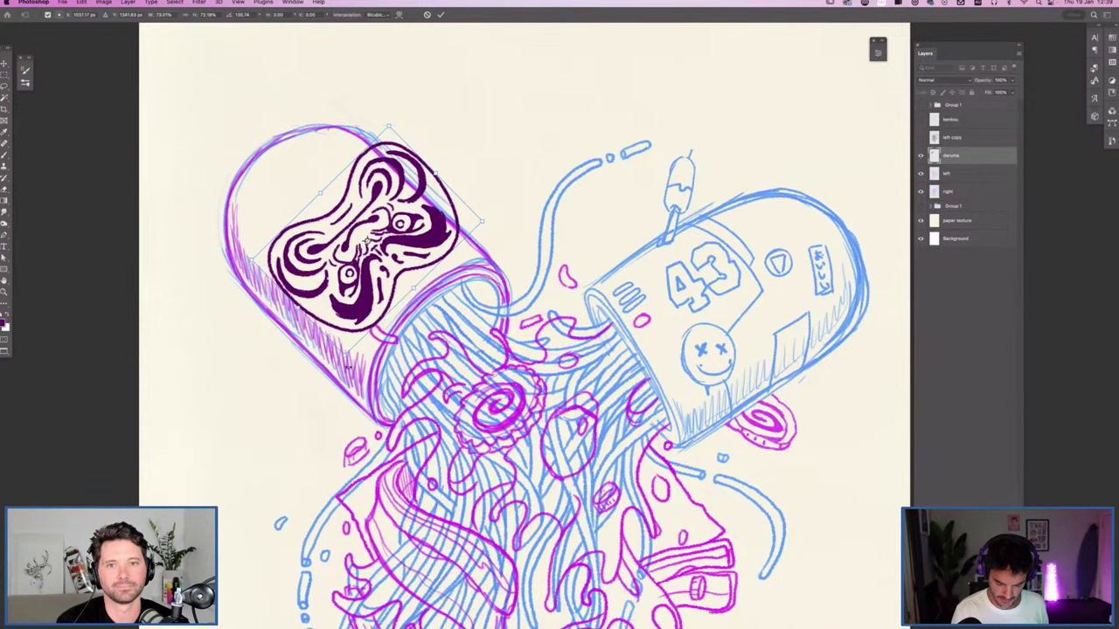
drag(344, 363, 362, 356)
key(Return)
key(b)
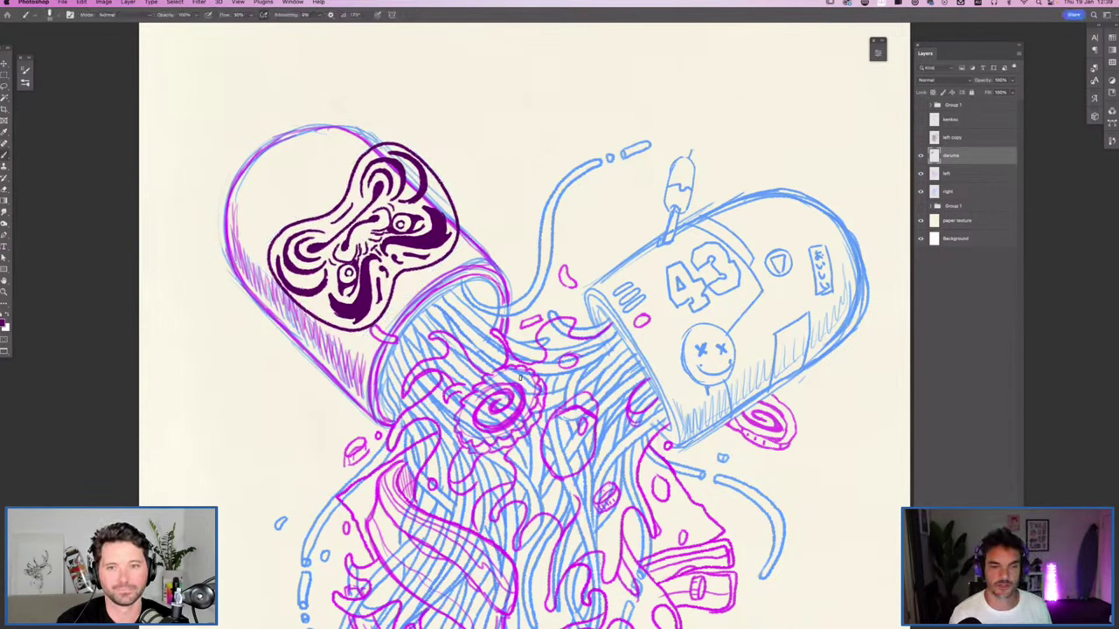
Step: Open the Liquify filter on the daruma layer
key(super+minus)
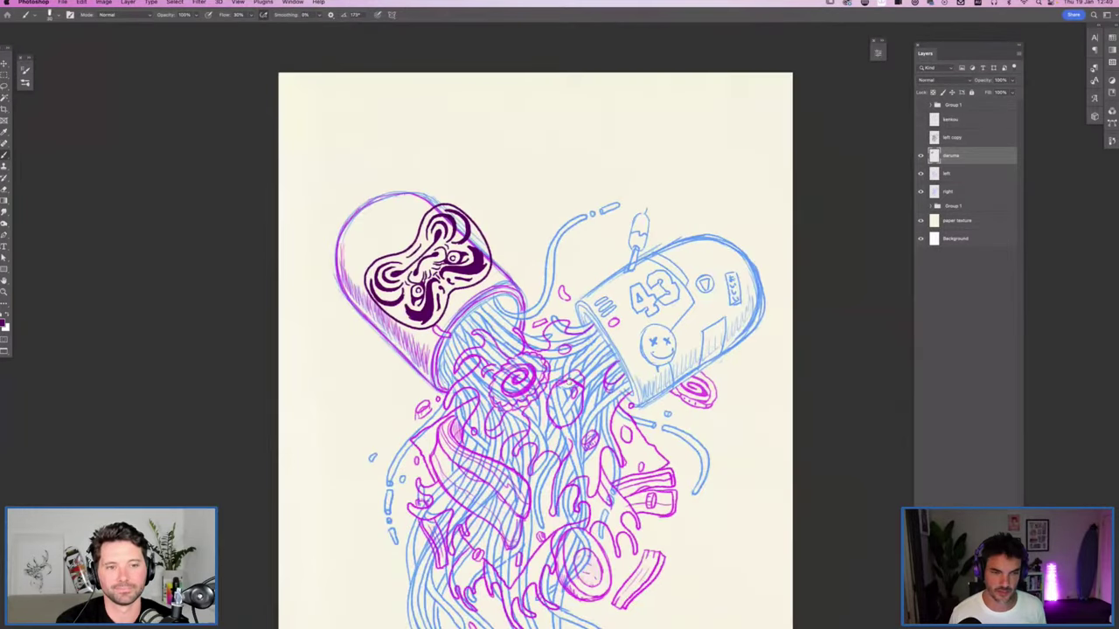
drag(556, 331, 556, 324)
scroll(555, 322, down, 2)
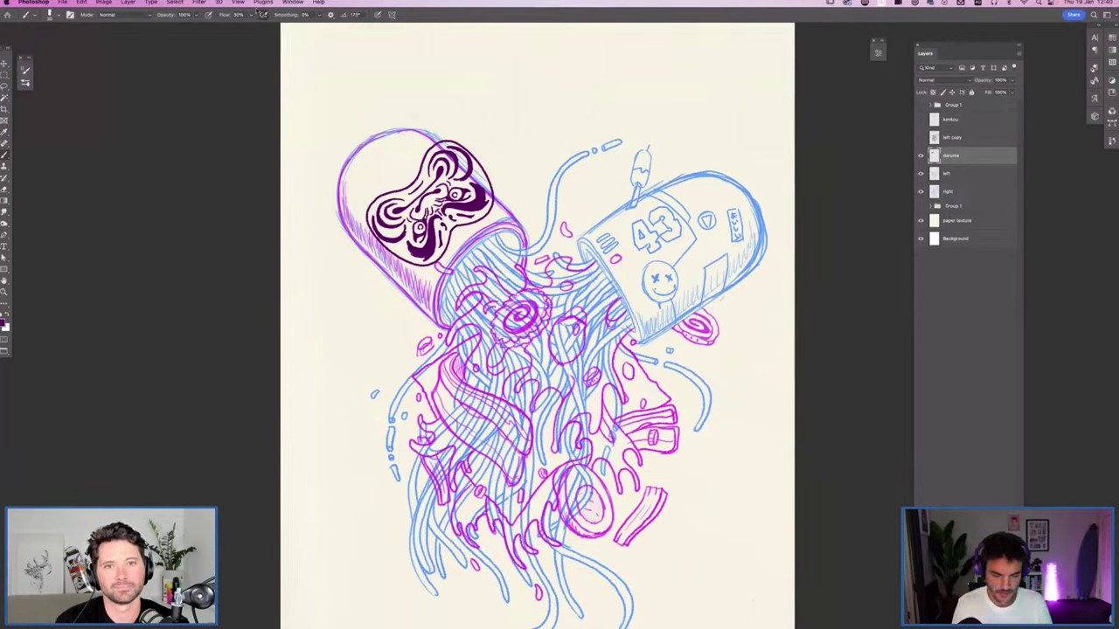
click(199, 3)
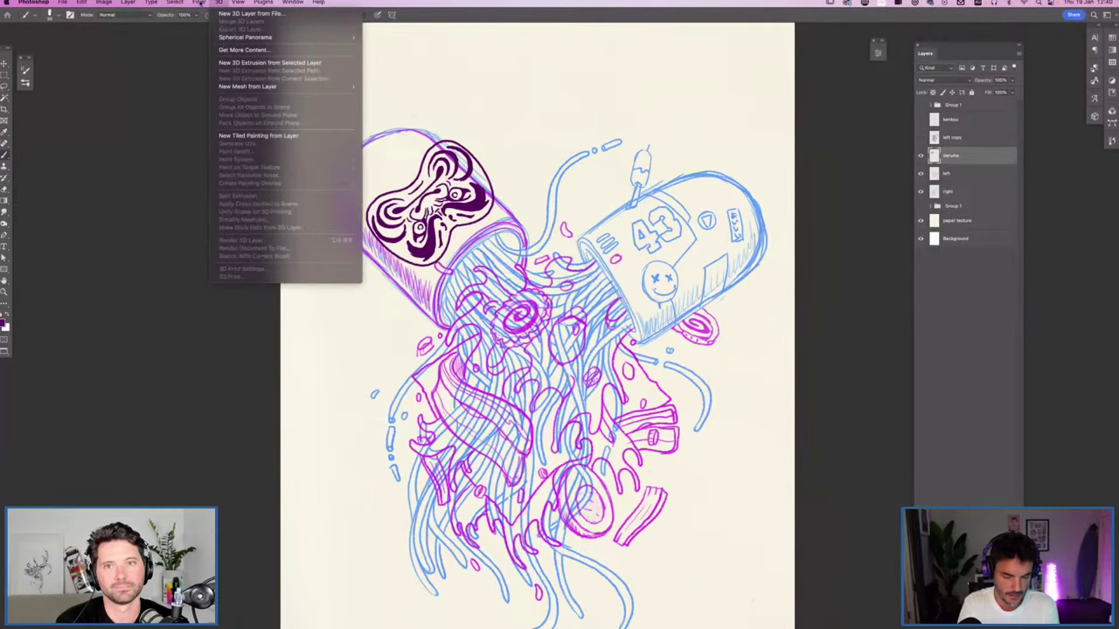
click(204, 82)
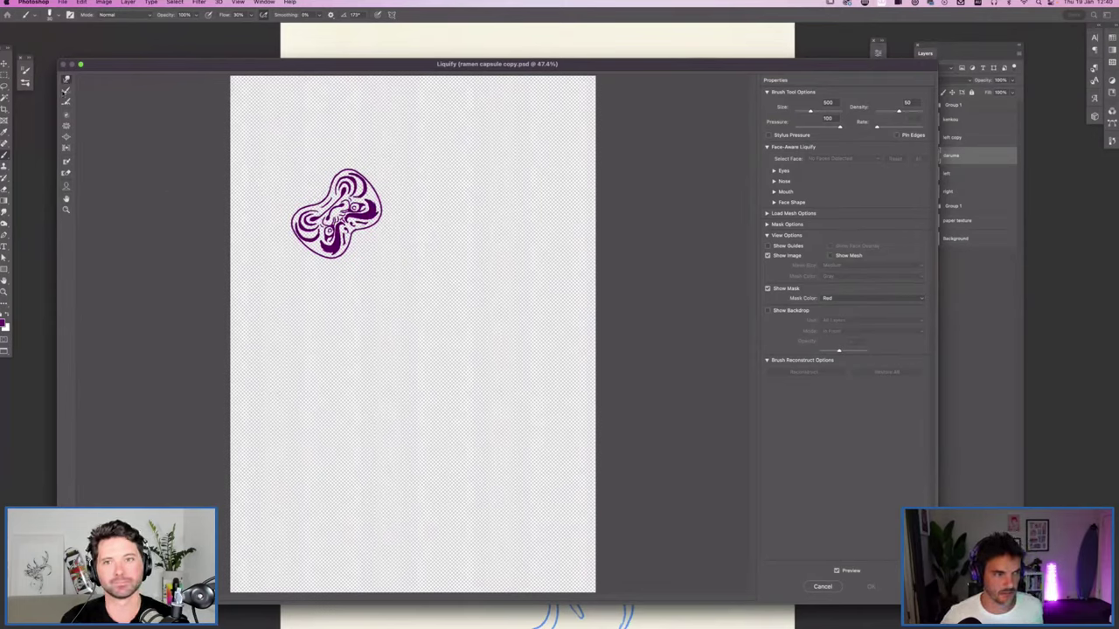
Step: Try the Twirl tool on the daruma face with a 1400 brush and undo the distortion
click(67, 116)
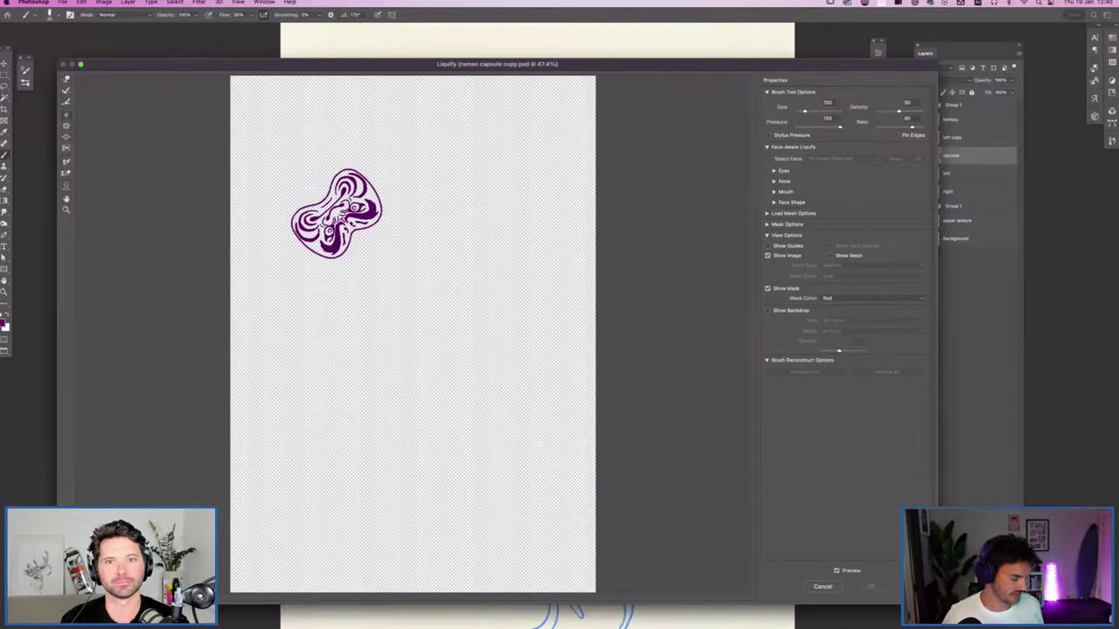
key(])
key(])
key(])
key(])
key(])
key(])
key(])
key(])
drag(336, 210, 335, 211)
key(super+z)
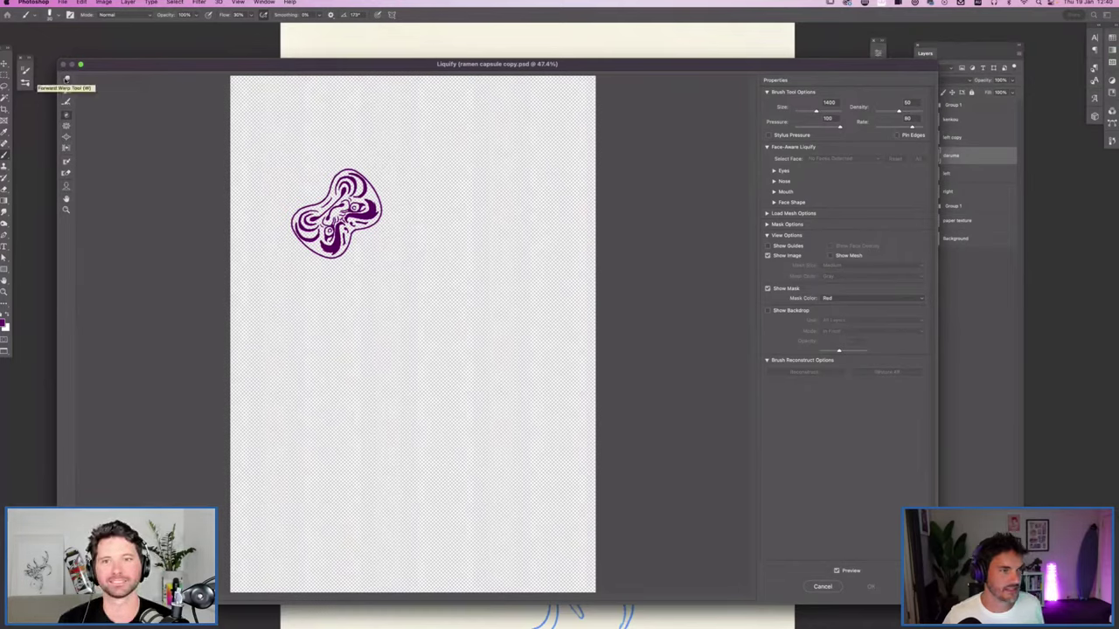
Step: Use Forward Warp with a brush of about 1300 to bend the daruma face into a curved shape
click(66, 78)
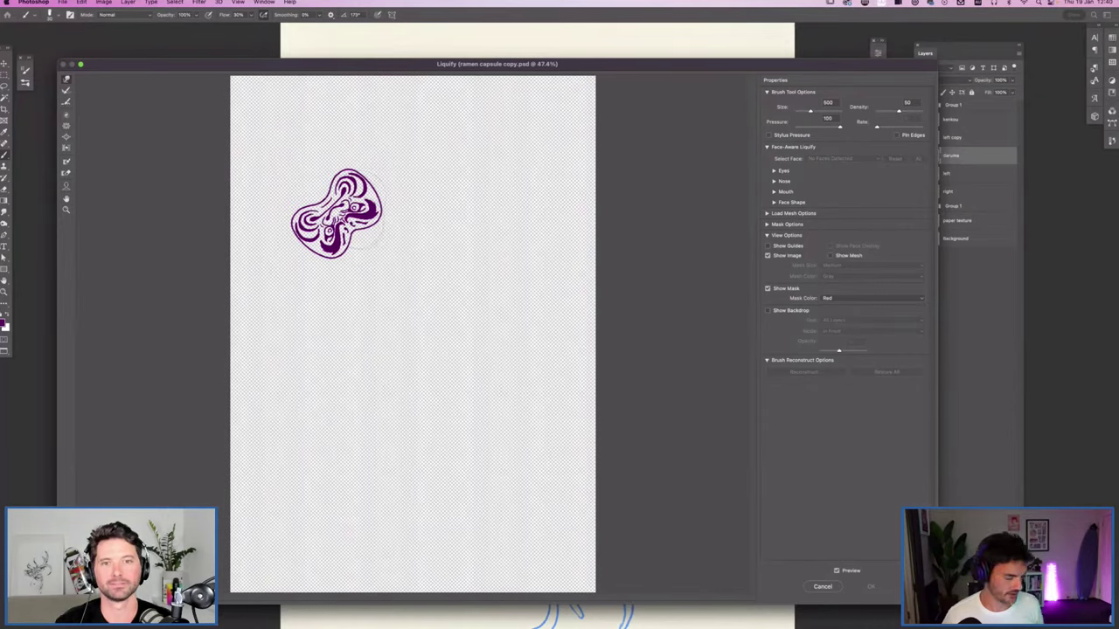
key(])
key(])
key(])
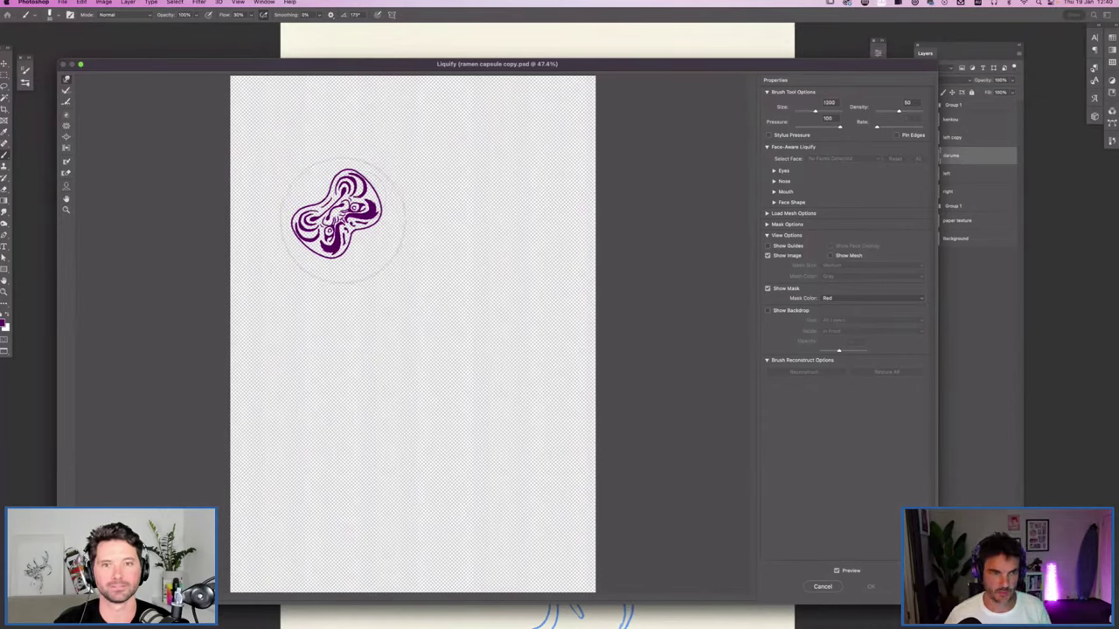
mouse_move(337, 215)
mouse_down()
mouse_move(336, 227)
mouse_move(347, 199)
mouse_move(399, 237)
mouse_move(387, 250)
mouse_move(350, 252)
mouse_move(320, 200)
mouse_move(355, 187)
mouse_move(313, 194)
mouse_move(313, 237)
mouse_move(395, 145)
mouse_move(394, 154)
mouse_move(381, 166)
mouse_move(352, 125)
mouse_move(350, 138)
mouse_up()
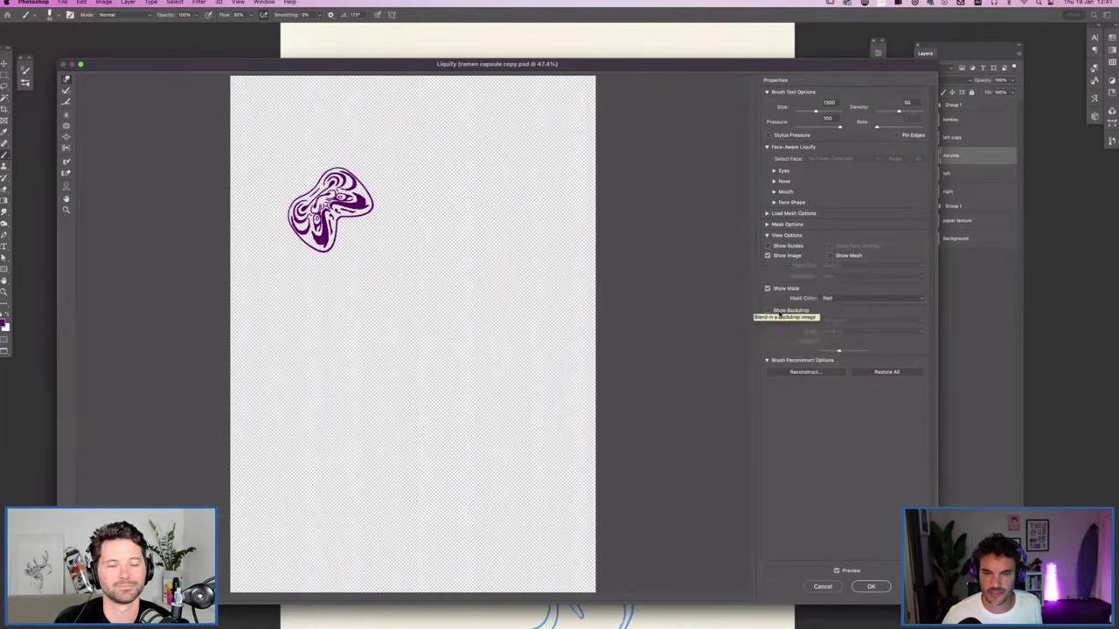
Step: Show all layers as a backdrop at 23% opacity, push the daruma face to fit the left capsule half, and apply Liquify
click(768, 312)
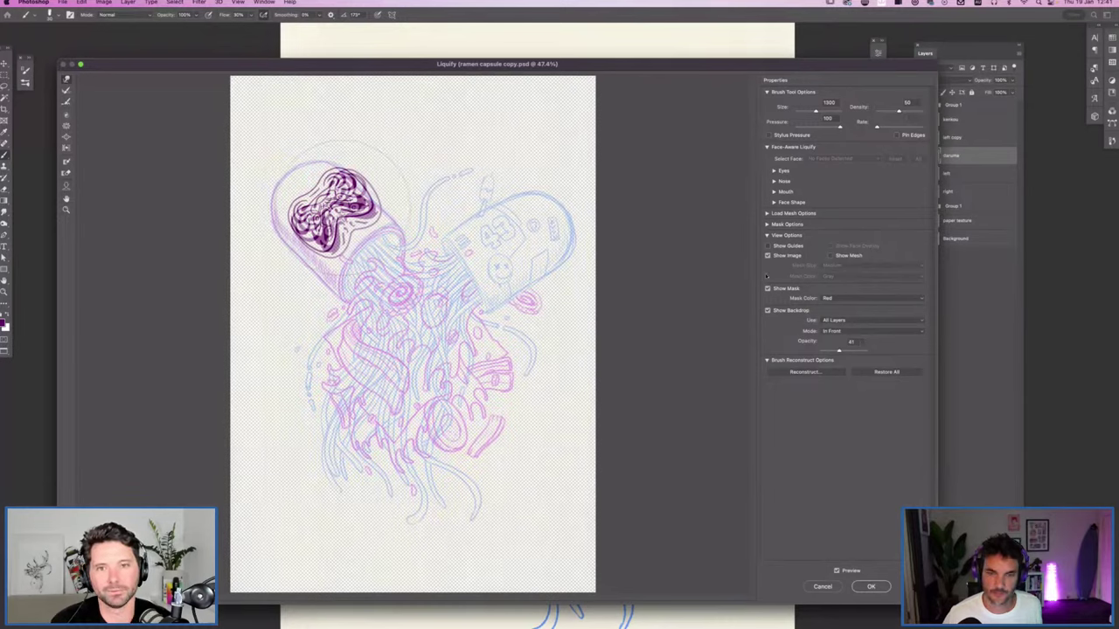
drag(840, 352, 831, 351)
drag(320, 192, 336, 179)
drag(308, 236, 296, 241)
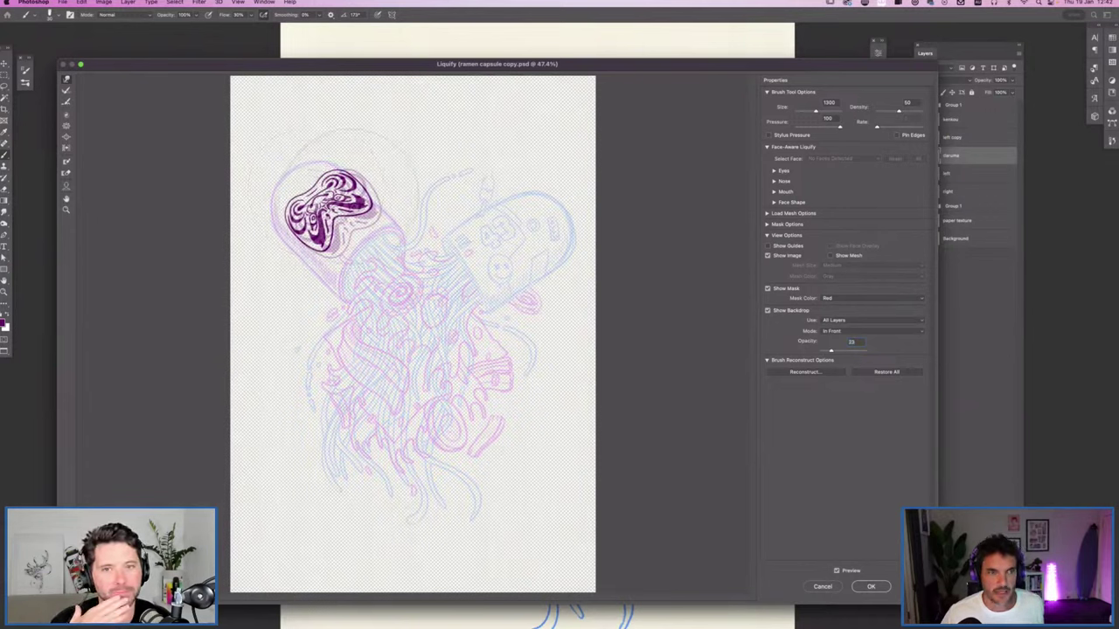
drag(353, 196, 356, 195)
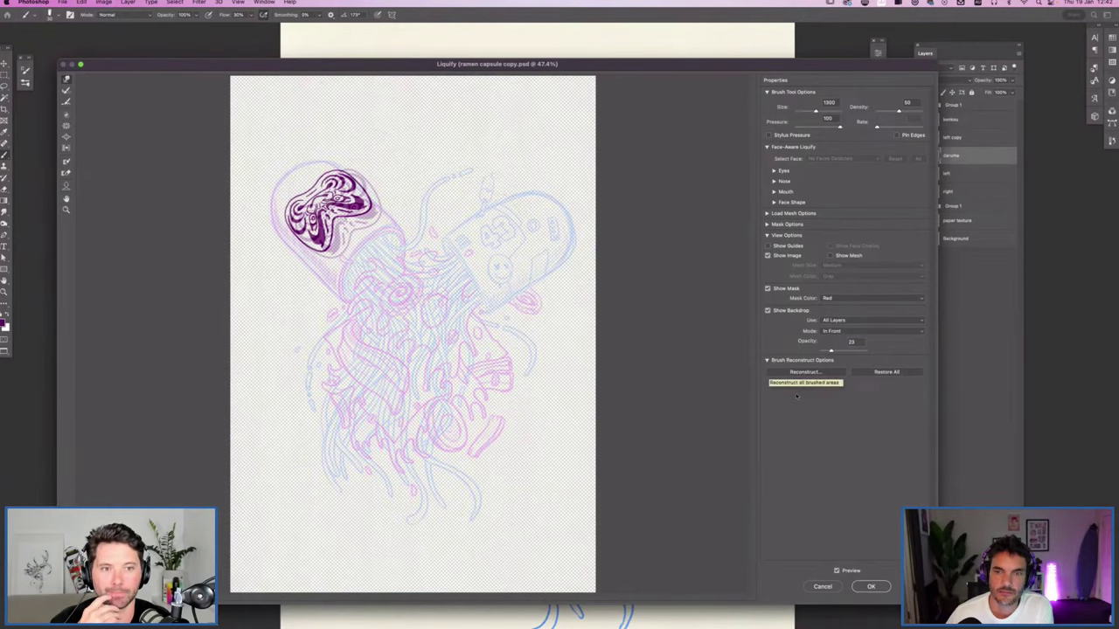
drag(701, 64, 621, 60)
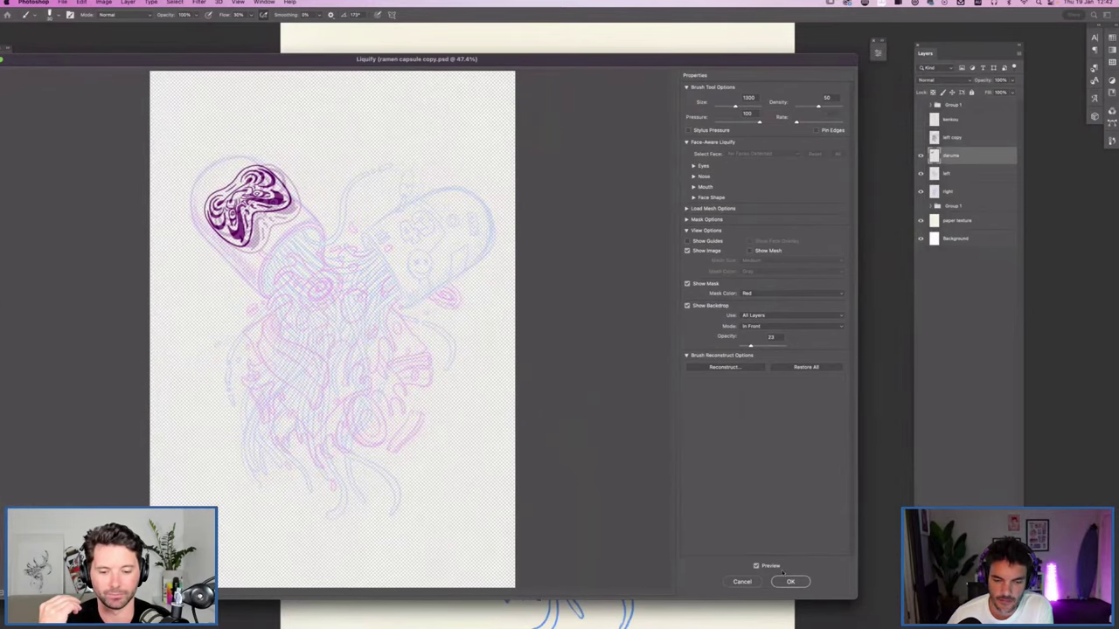
drag(627, 65, 591, 28)
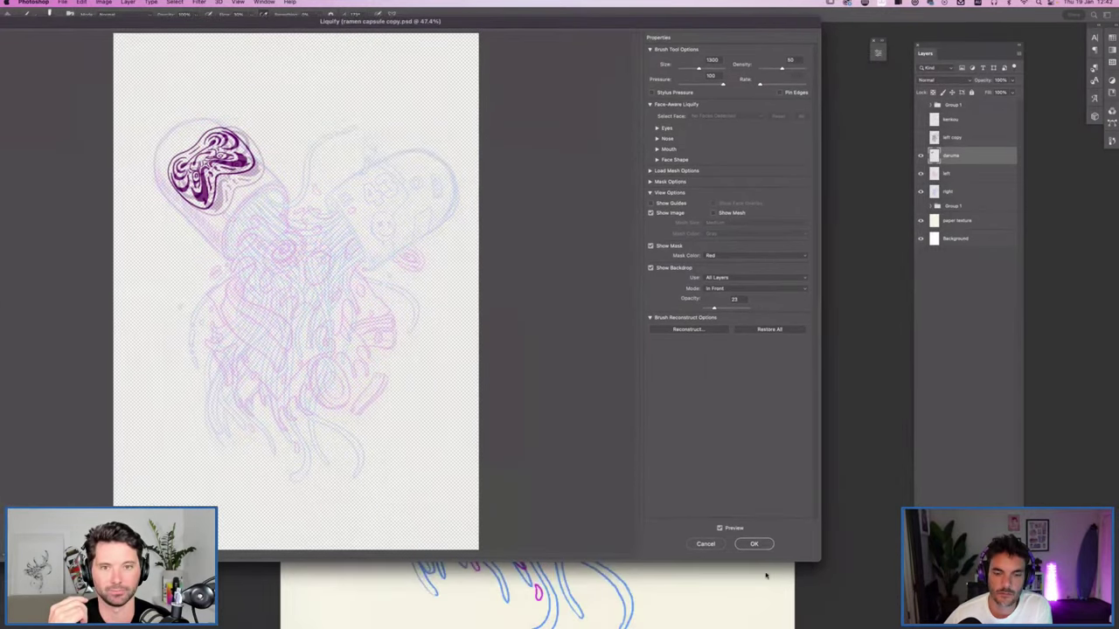
click(754, 543)
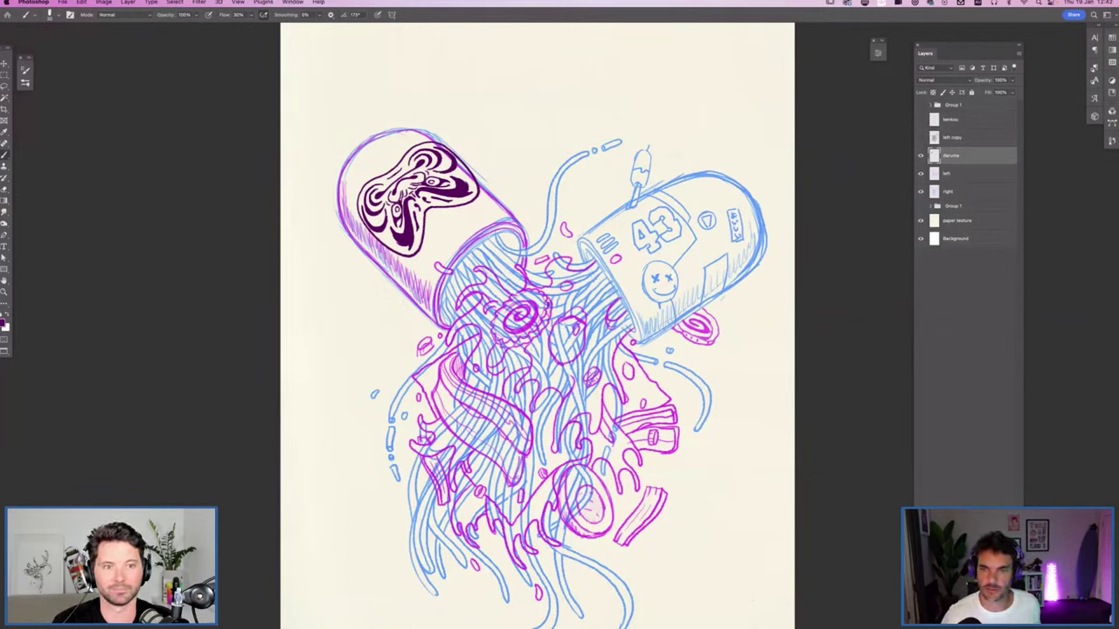
Step: Open Liquify on the right layer and bend the loose upper noodle between the capsules with a 700 Forward Warp brush
click(965, 190)
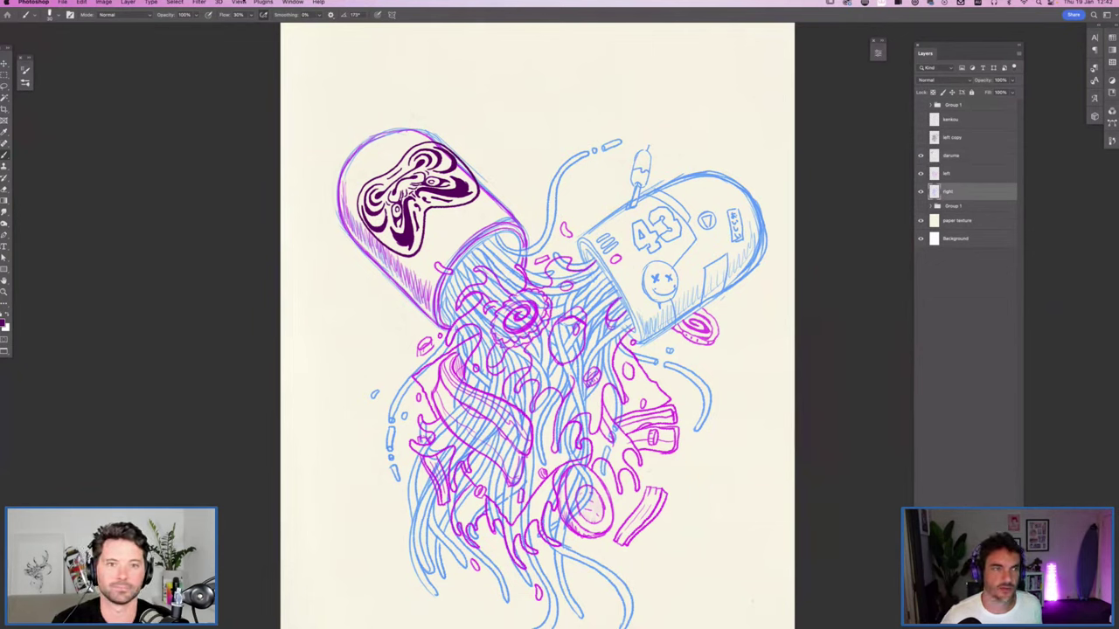
click(200, 2)
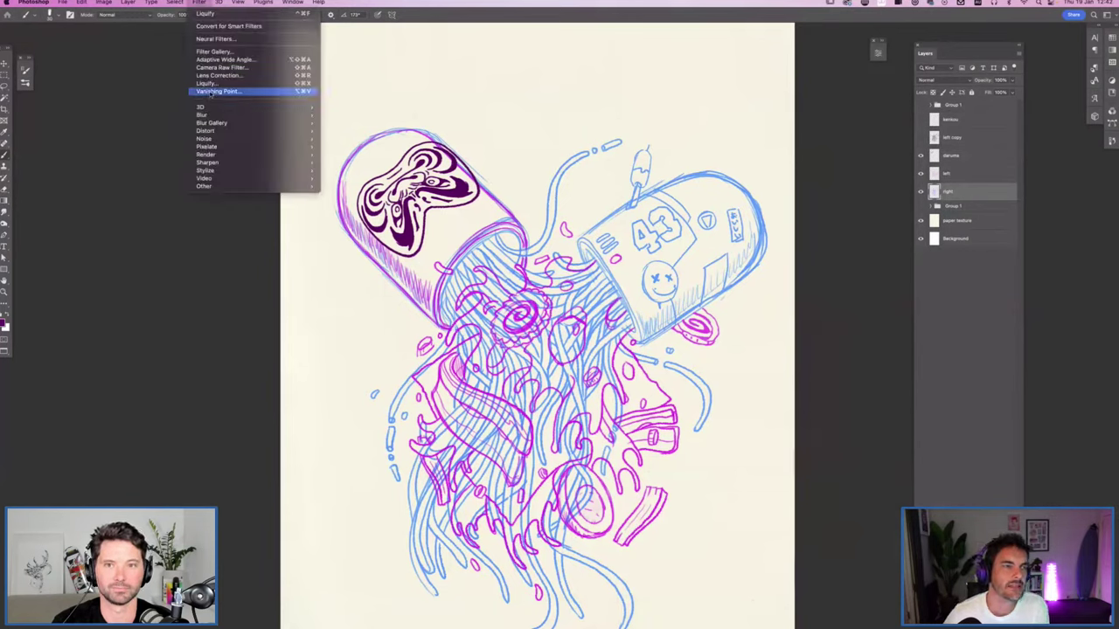
click(577, 210)
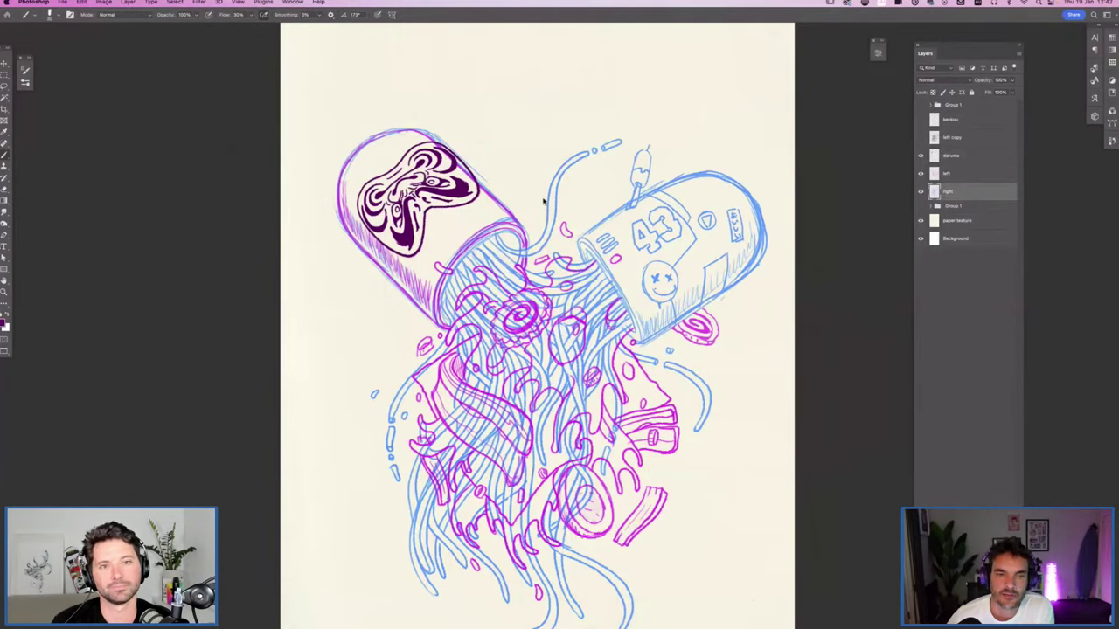
key(super+shift+x)
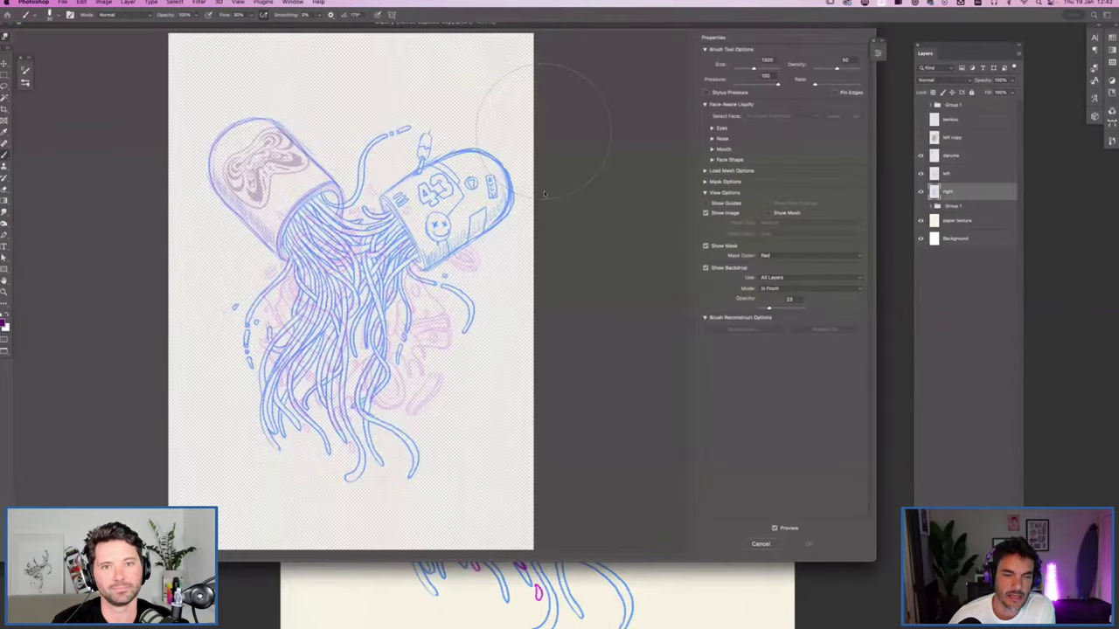
key(bracketleft)
key(bracketleft)
drag(367, 142, 378, 129)
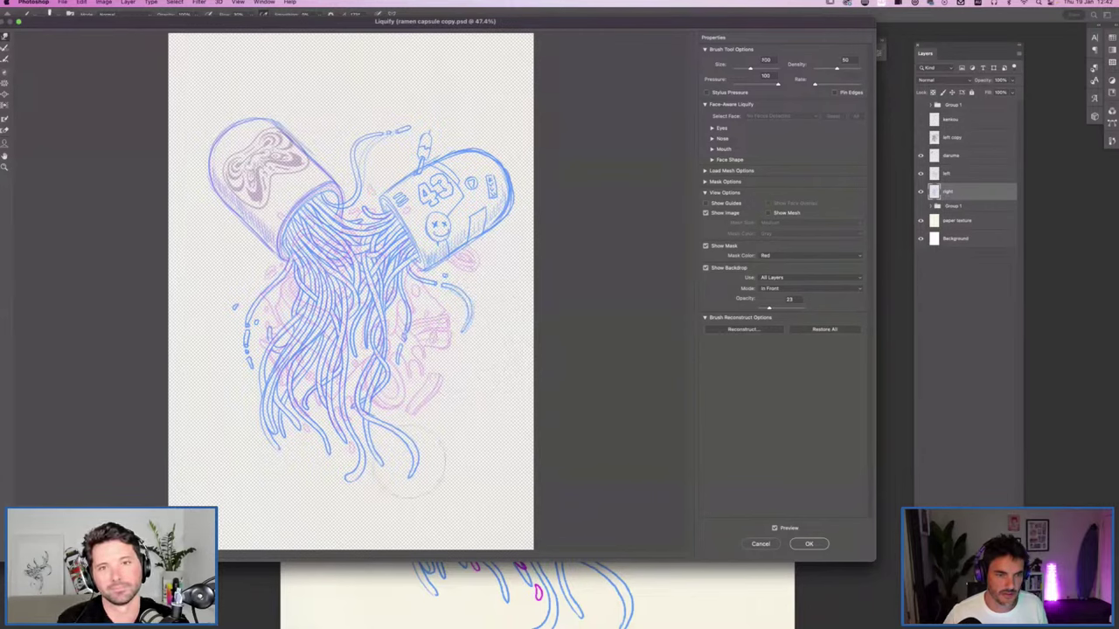
Step: Push the loose dashed noodle on the illustration's left side outward with a 1000 Forward Warp brush and apply Liquify
key(])
key(])
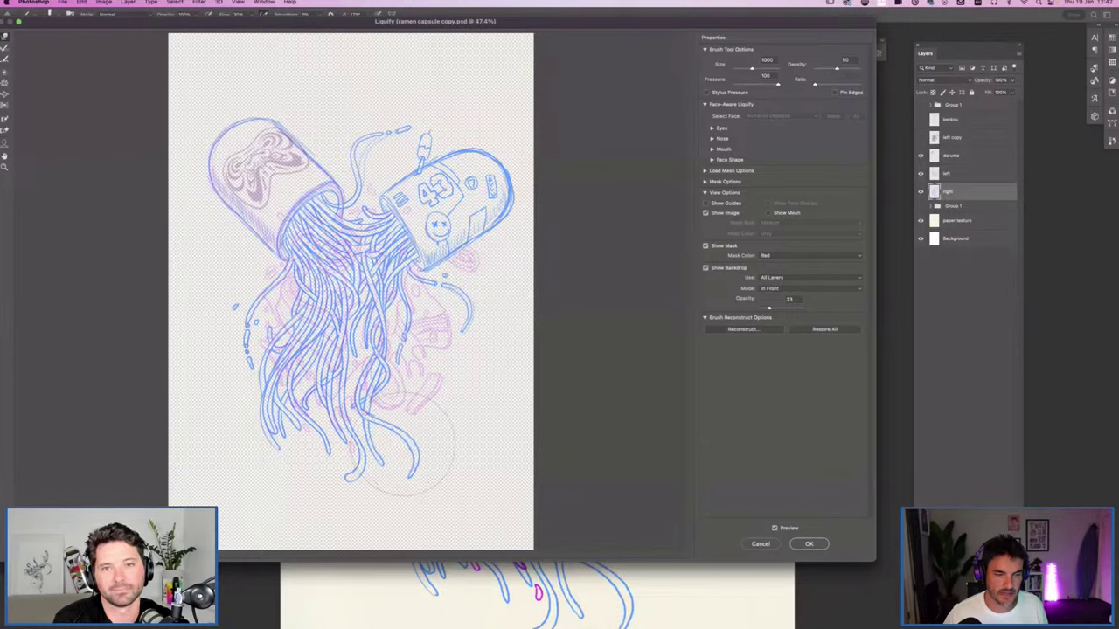
drag(260, 326, 241, 319)
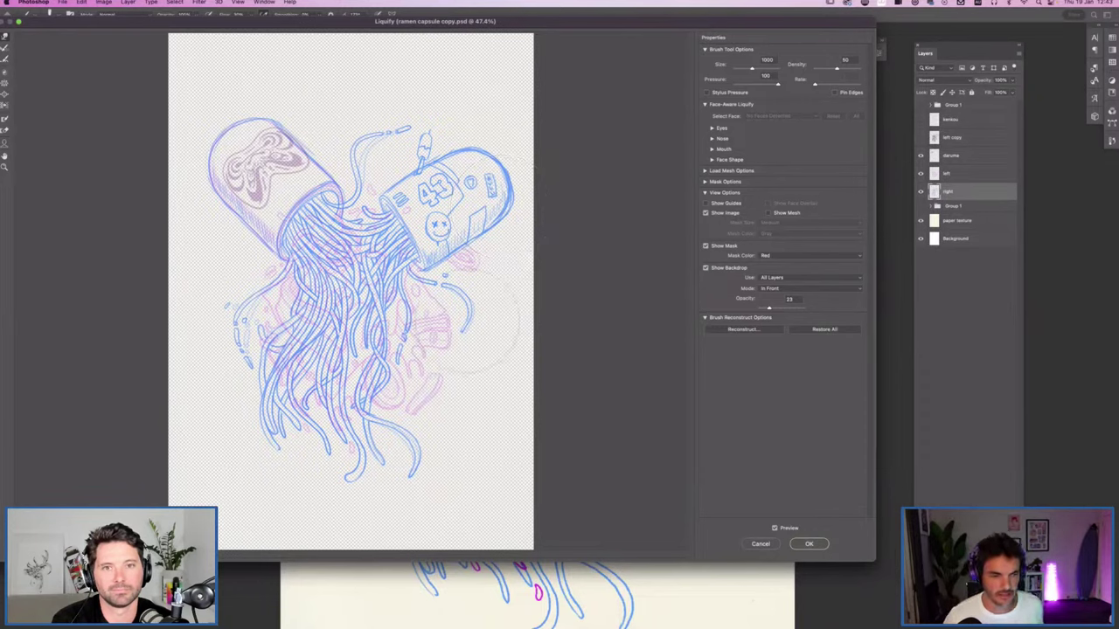
click(806, 543)
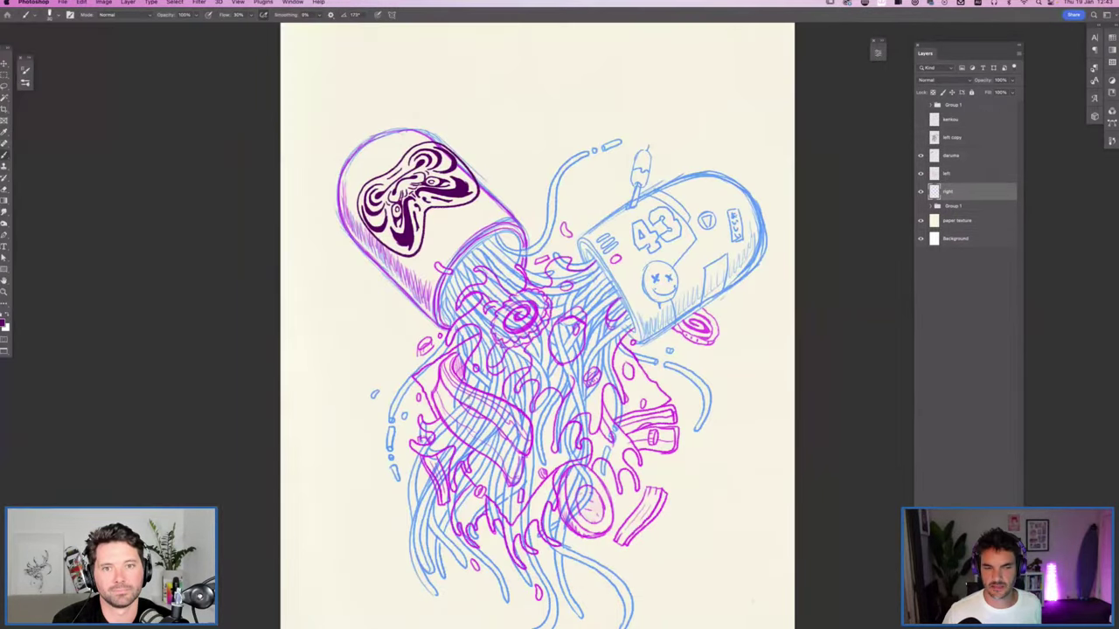
Step: Compare the illustration before and after the Liquify edit by undoing and redoing it
key(super+minus)
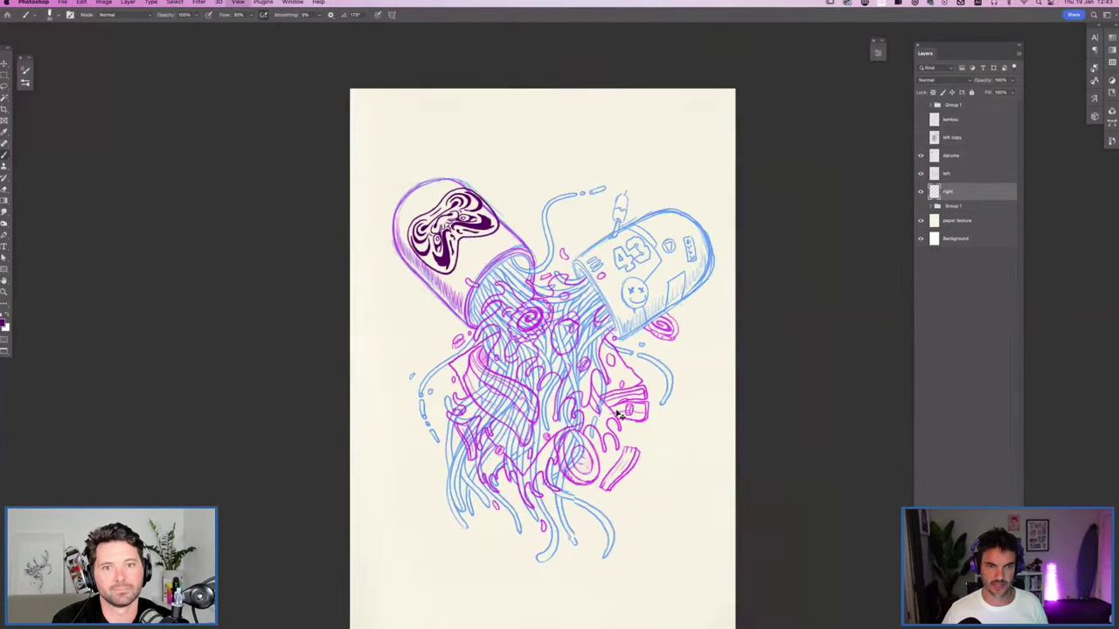
key(super+minus)
key(super+z)
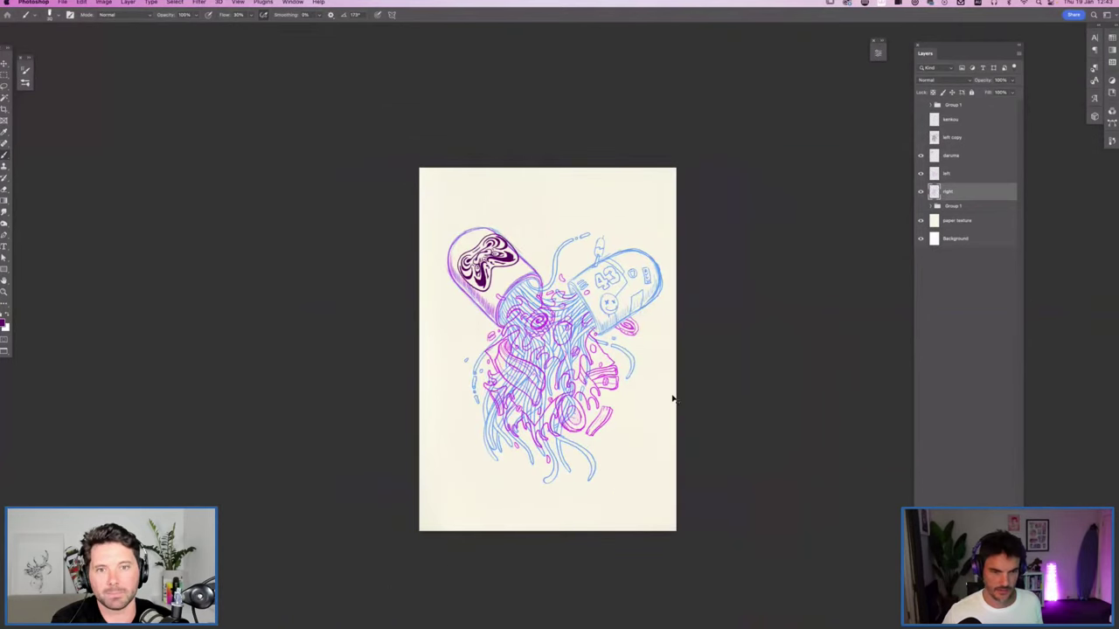
key(super+shift+z)
key(super+z)
key(super+shift+z)
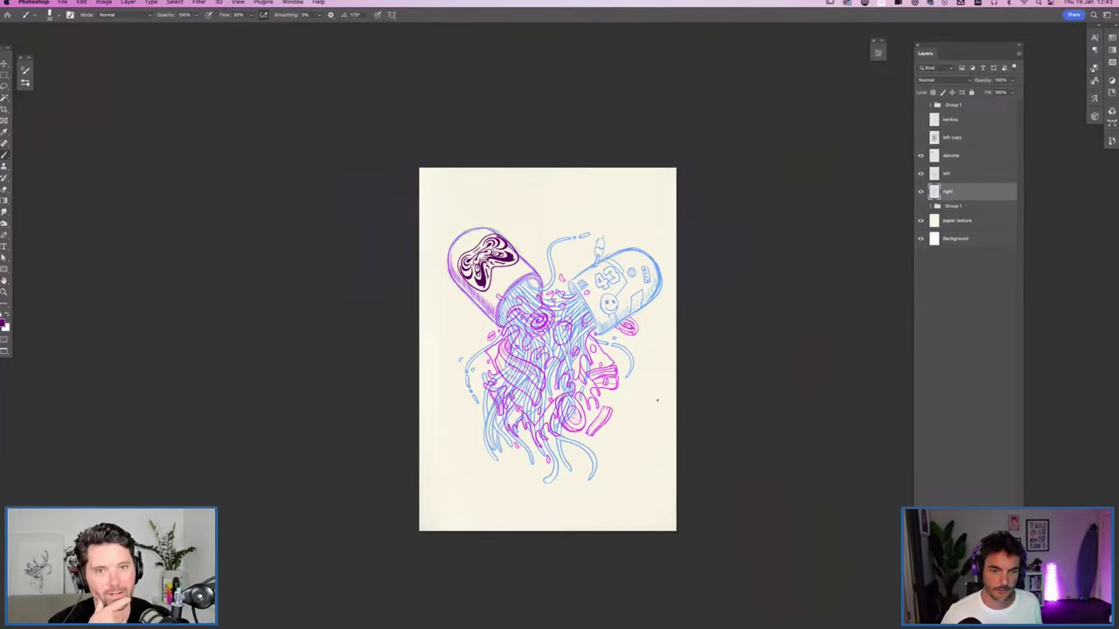
Step: Lasso the loose upper noodle and rotate it about 16° counterclockwise around its base at the left capsule's opening
key(super+plus)
key(super+plus)
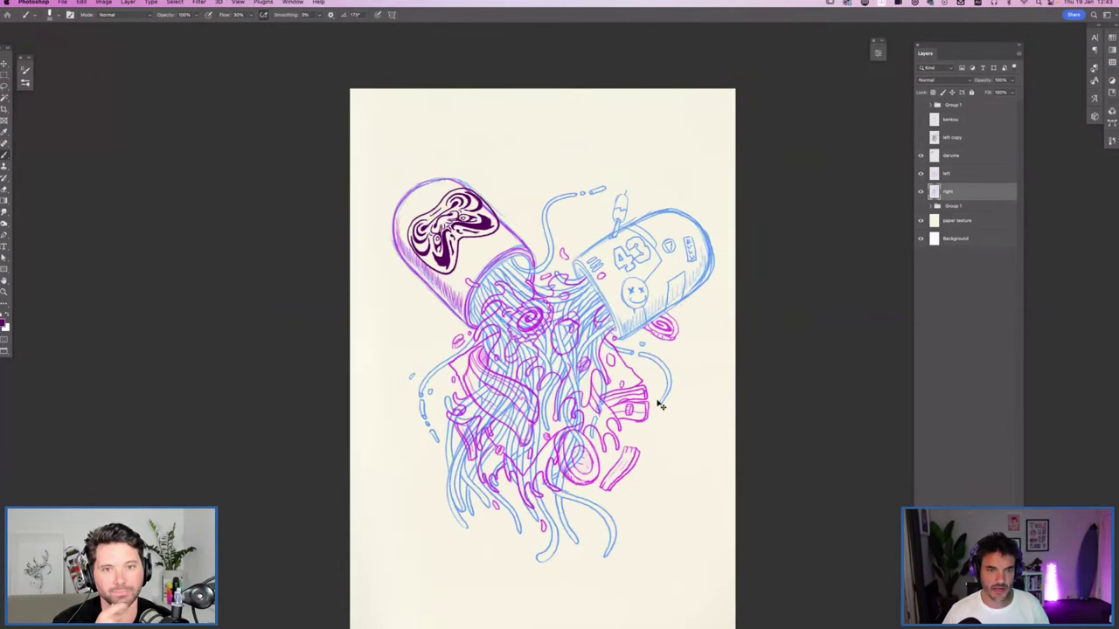
key(super+plus)
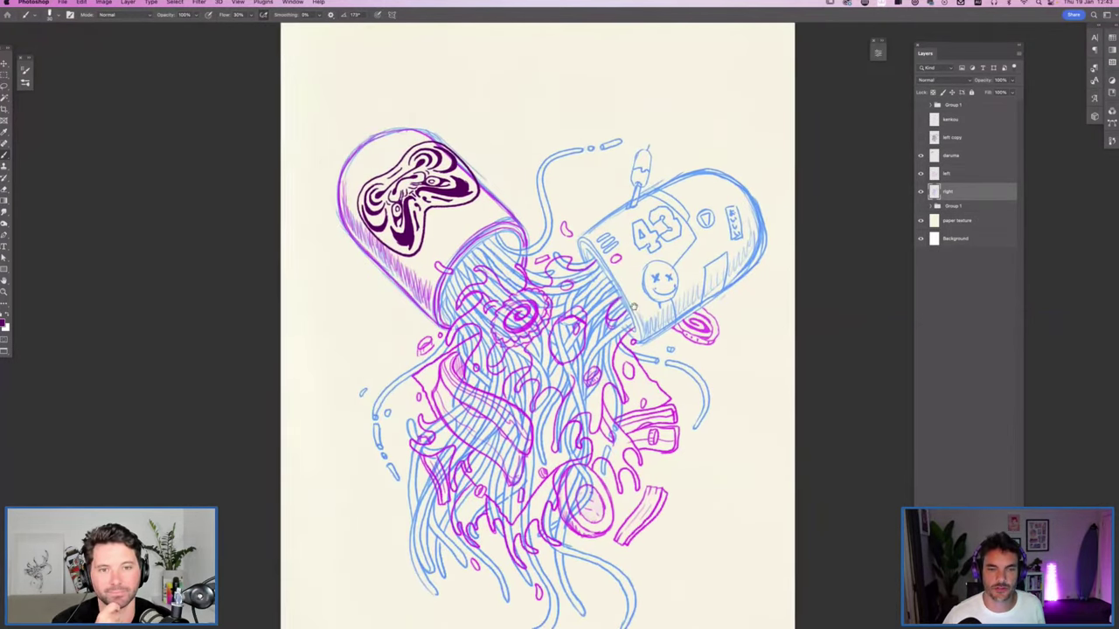
scroll(632, 328, down, 3)
drag(633, 330, 645, 323)
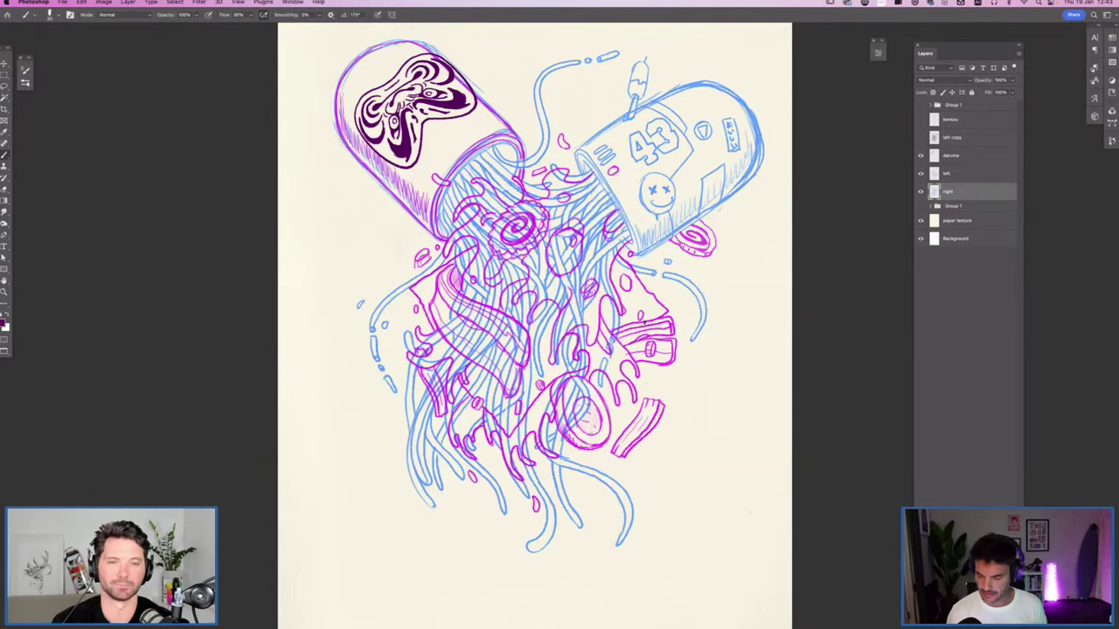
drag(640, 271, 545, 356)
key(l)
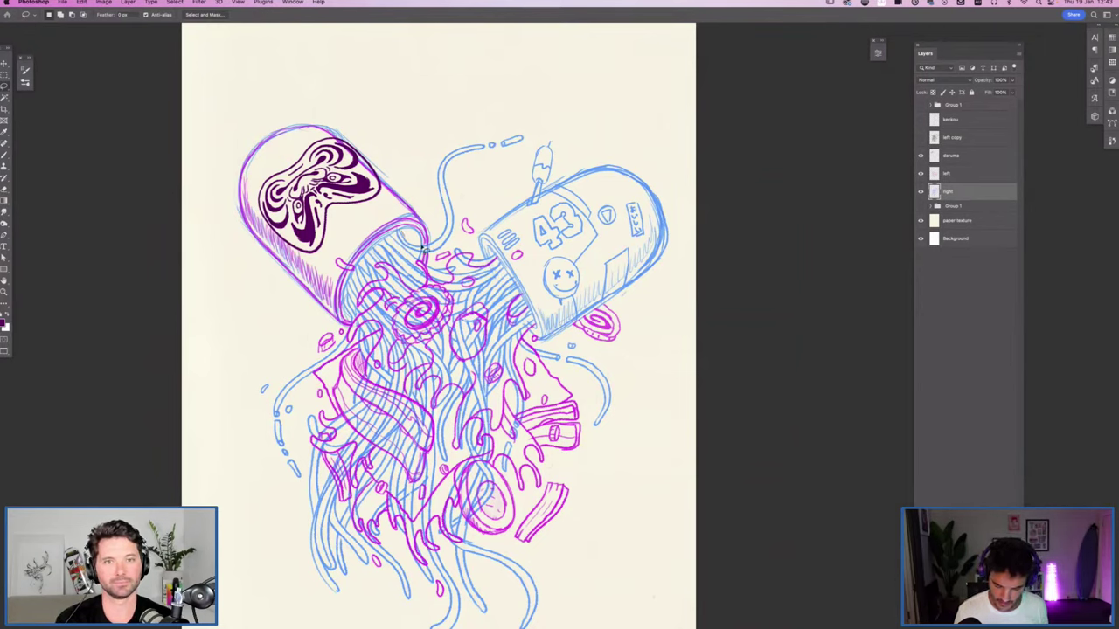
mouse_move(435, 210)
mouse_down()
mouse_move(502, 105)
mouse_move(514, 161)
mouse_move(464, 200)
mouse_move(444, 253)
mouse_move(396, 243)
mouse_up()
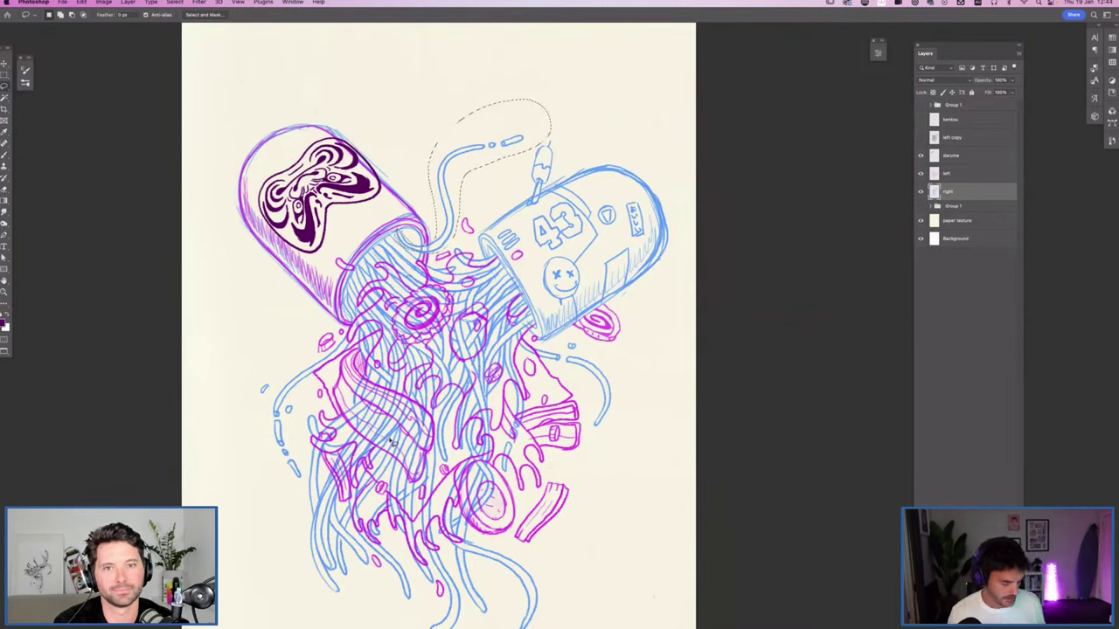
key(ctrl+t)
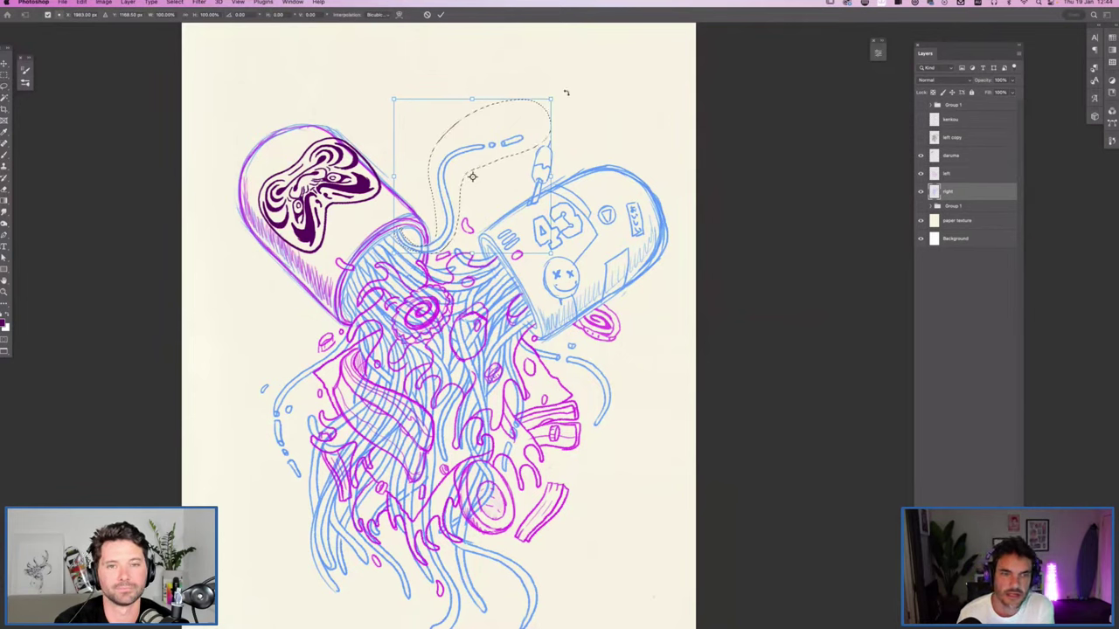
drag(566, 92, 533, 113)
drag(472, 178, 465, 185)
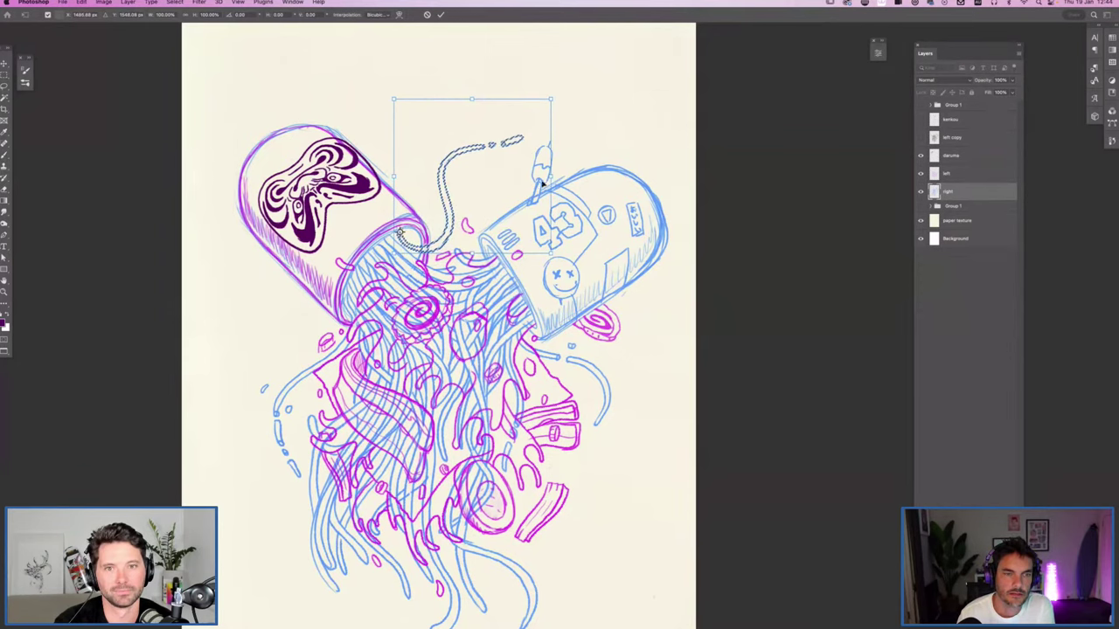
drag(583, 100, 478, 110)
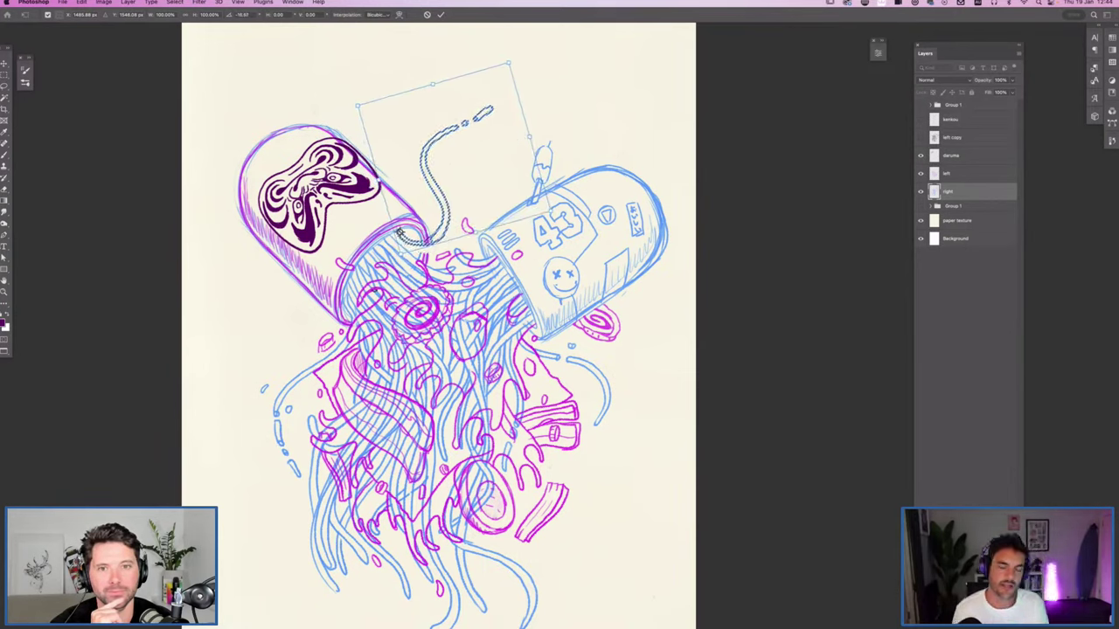
key(Return)
key(l)
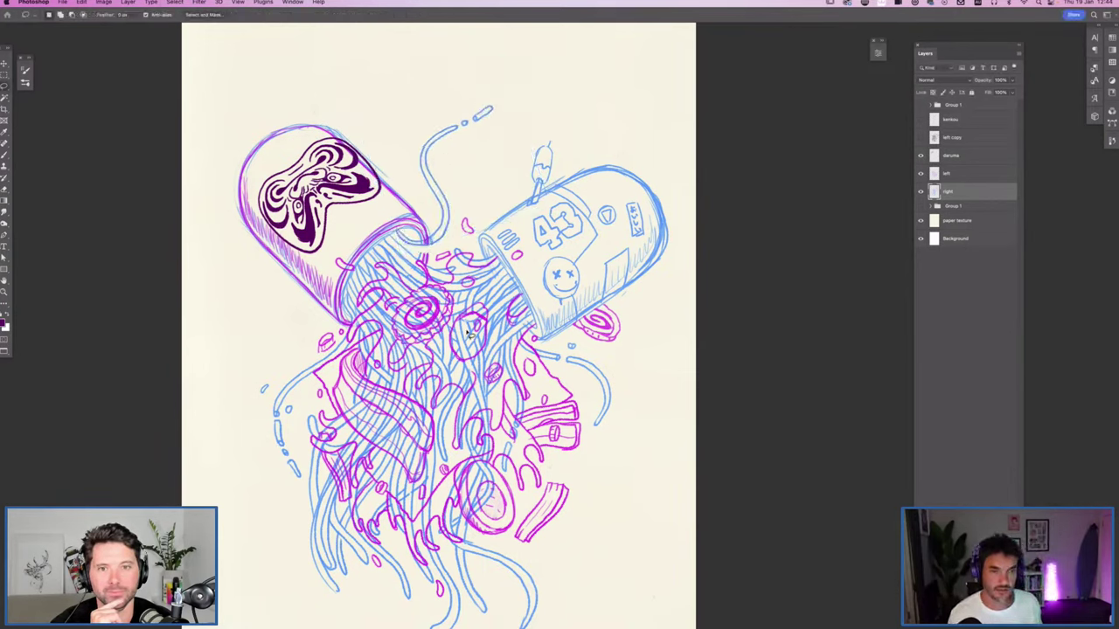
Step: Sketch a simple mannequin figure with torso, legs, arms and head in the empty space above the right capsule
drag(522, 221, 525, 344)
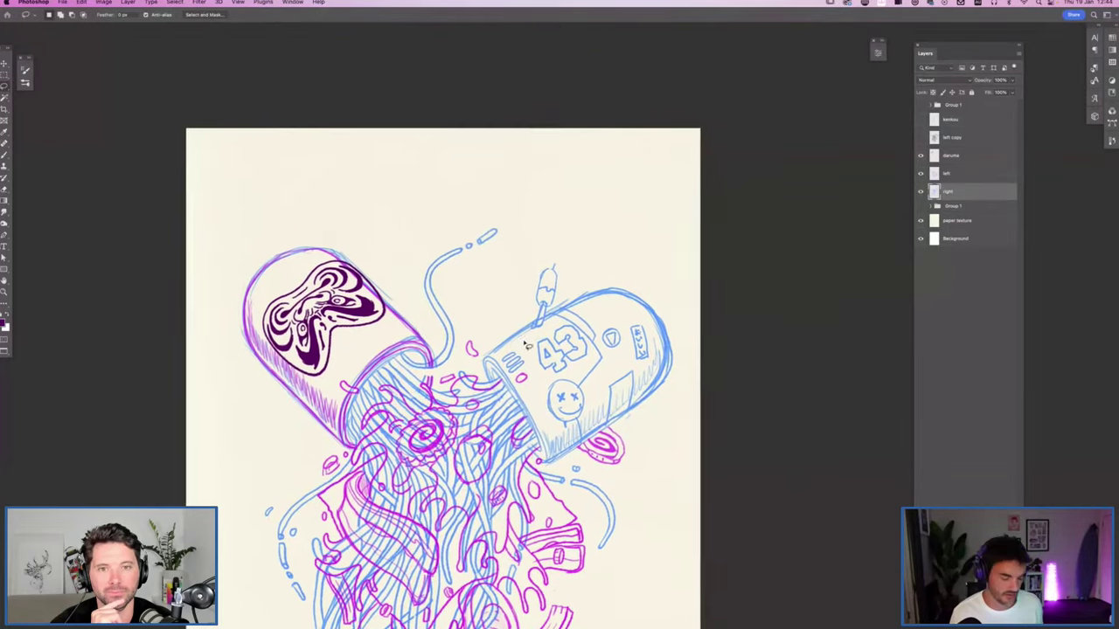
key(m)
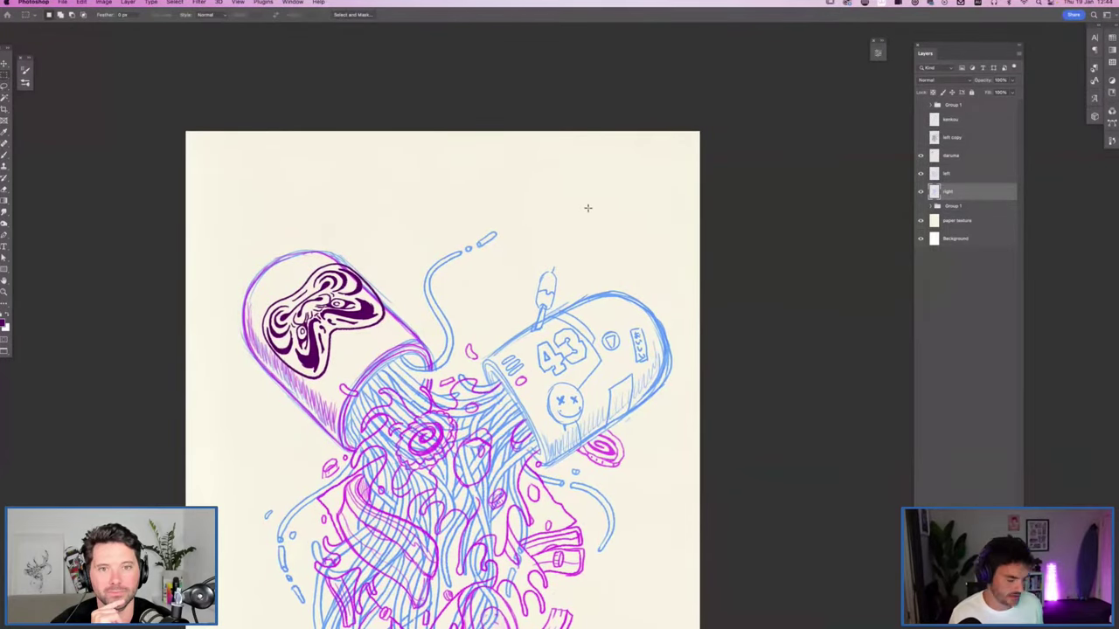
key(b)
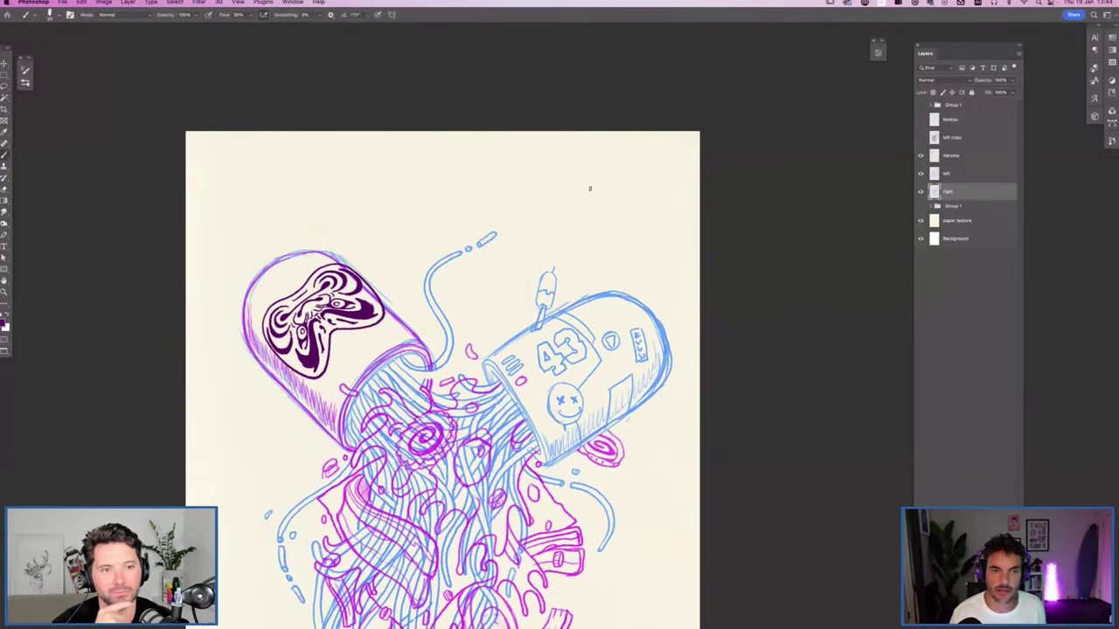
mouse_move(589, 180)
mouse_down()
mouse_move(584, 222)
mouse_move(605, 222)
mouse_move(576, 274)
mouse_up()
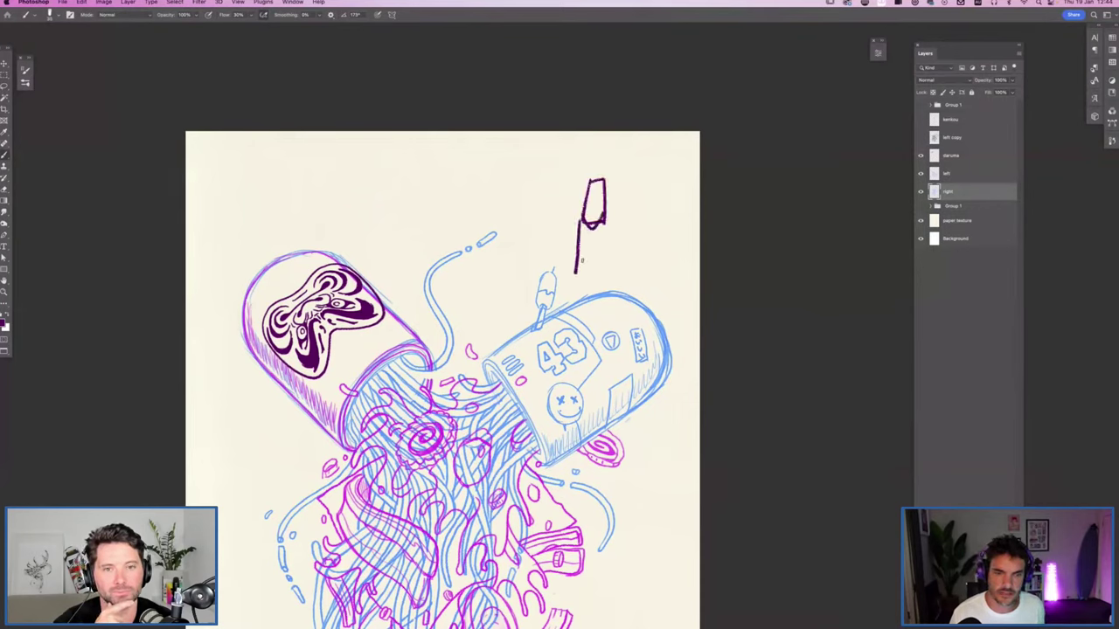
mouse_move(588, 226)
mouse_down()
mouse_move(580, 277)
mouse_move(619, 271)
mouse_up()
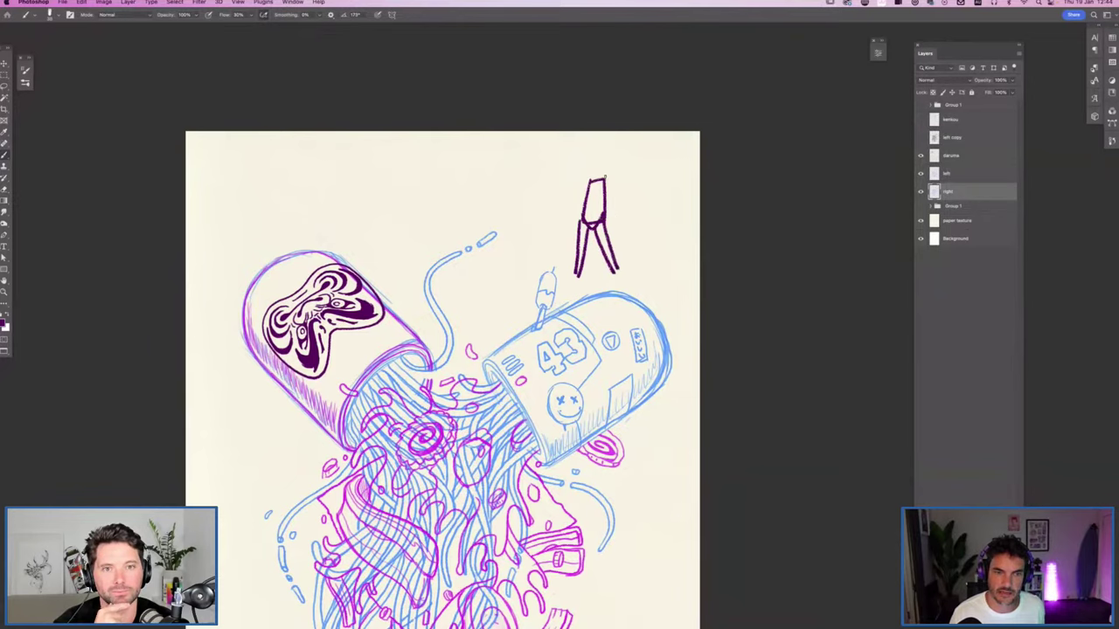
mouse_move(601, 178)
mouse_down()
mouse_move(640, 192)
mouse_move(538, 186)
mouse_up()
drag(594, 150, 596, 152)
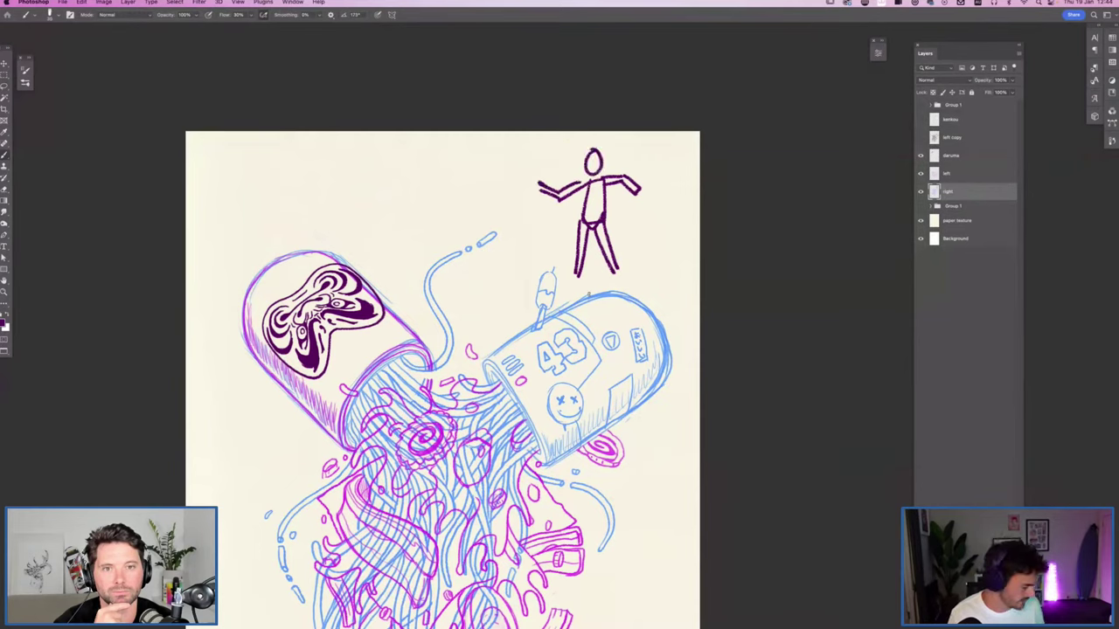
Step: Lasso the mannequin's arm on the left and rotate it upward around the shoulder
key(l)
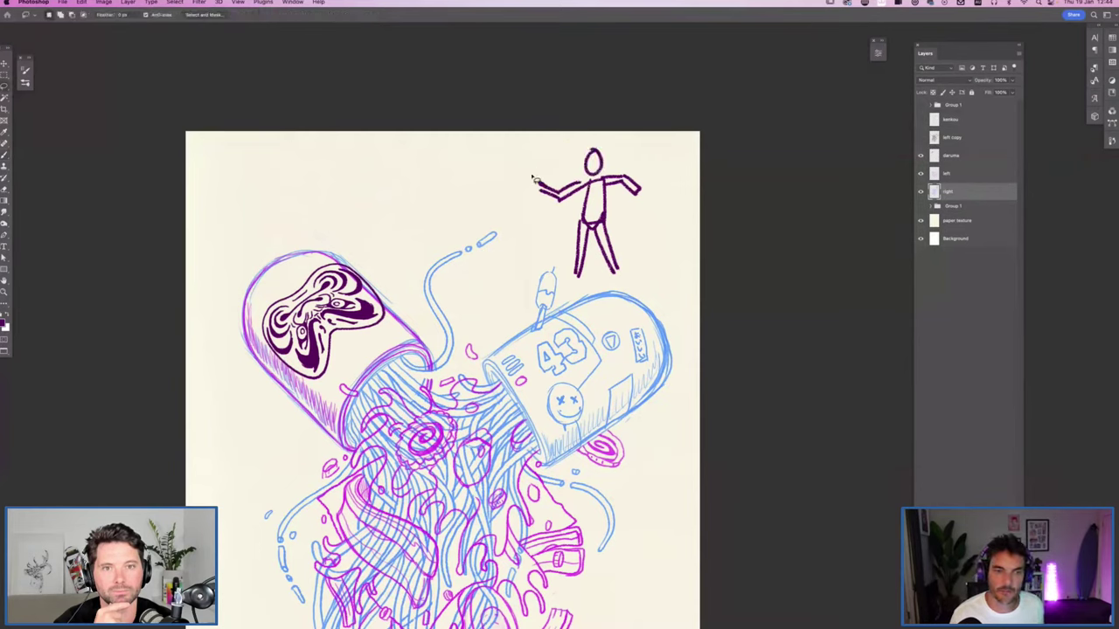
mouse_move(532, 177)
mouse_down()
mouse_move(568, 206)
mouse_move(591, 186)
mouse_move(530, 172)
mouse_move(567, 207)
mouse_up()
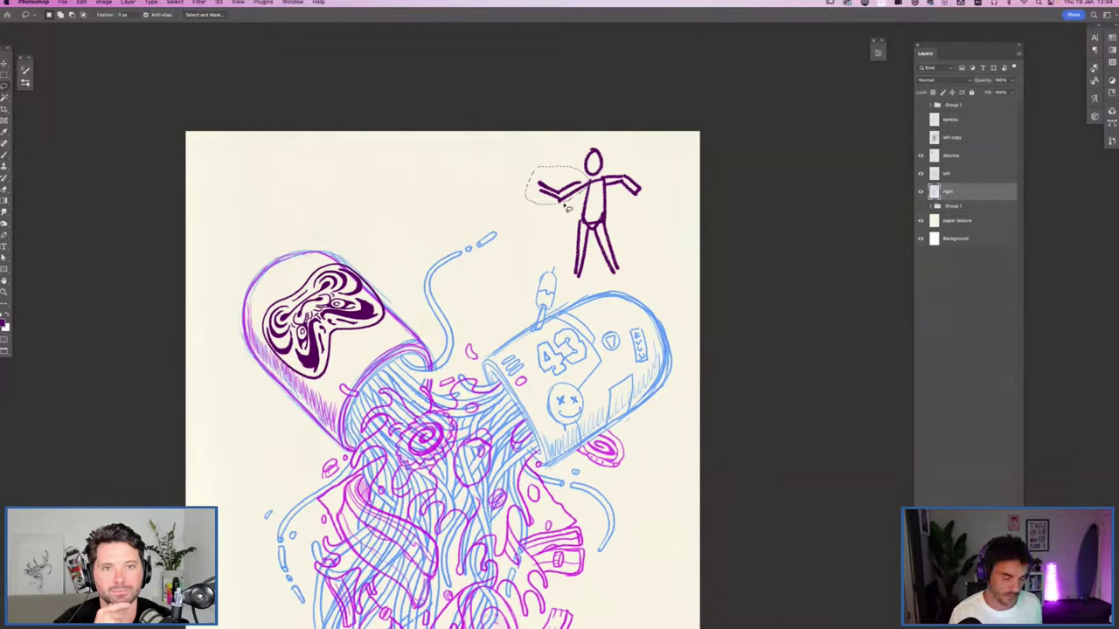
key(super+t)
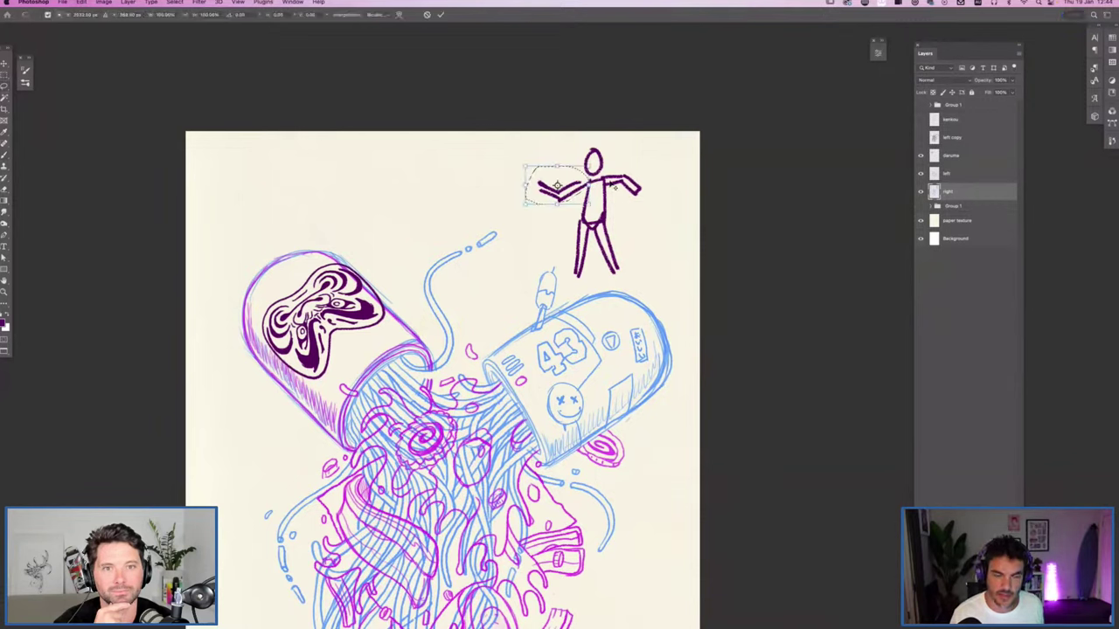
drag(557, 185, 615, 177)
key(Return)
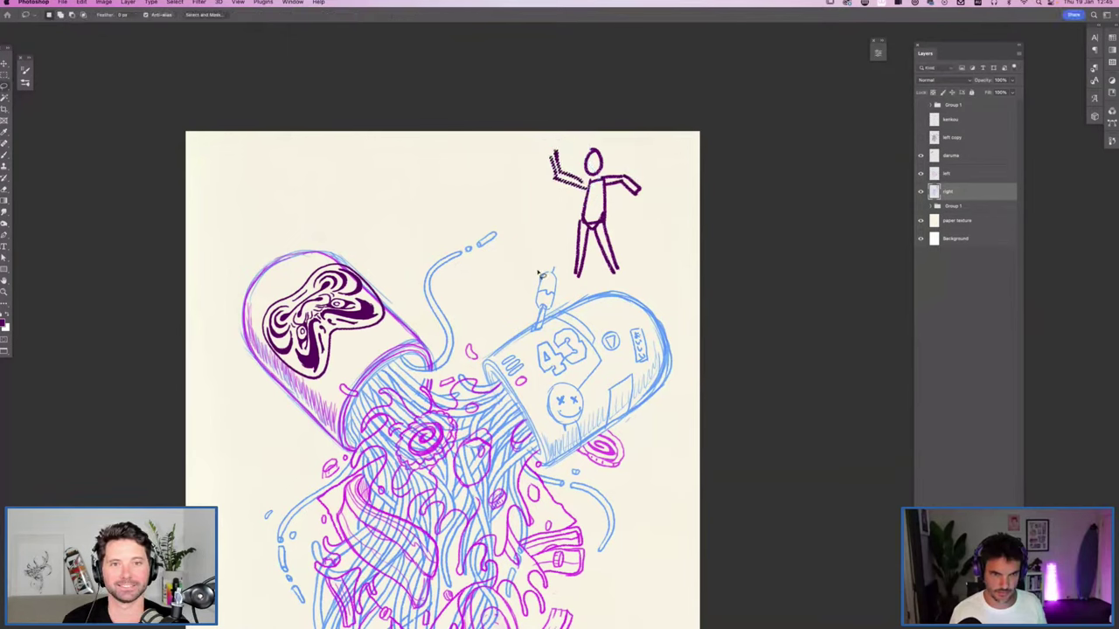
Step: Bend the mannequin's body and legs into a leaning pose using Liquify with a 1000 Forward Warp brush, and apply it
click(198, 3)
click(222, 85)
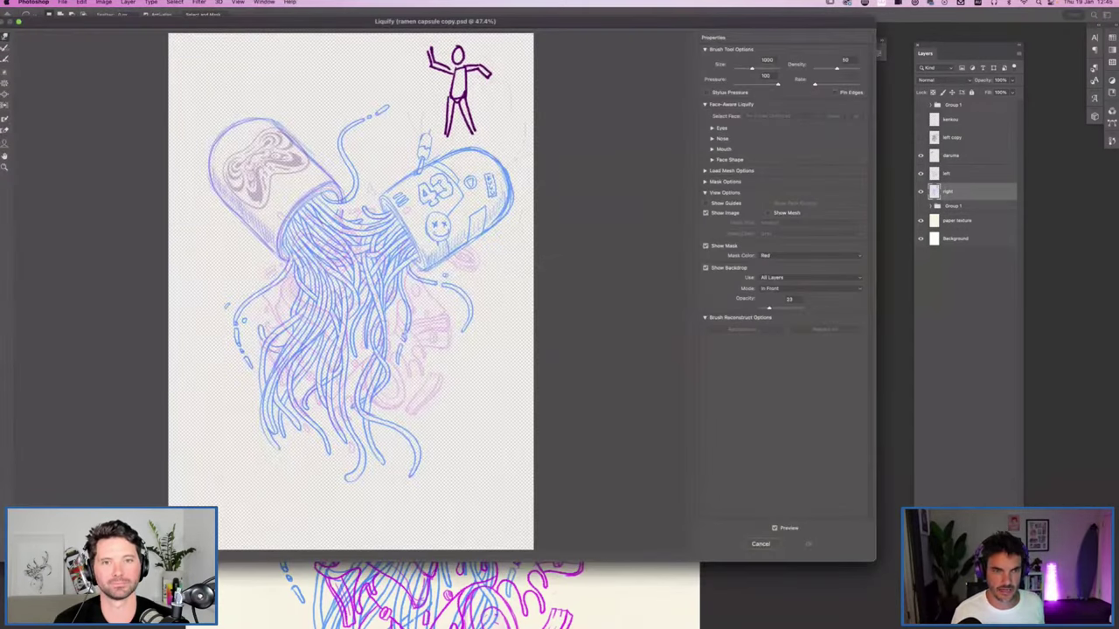
drag(463, 95, 446, 99)
drag(502, 87, 486, 86)
drag(478, 128, 460, 138)
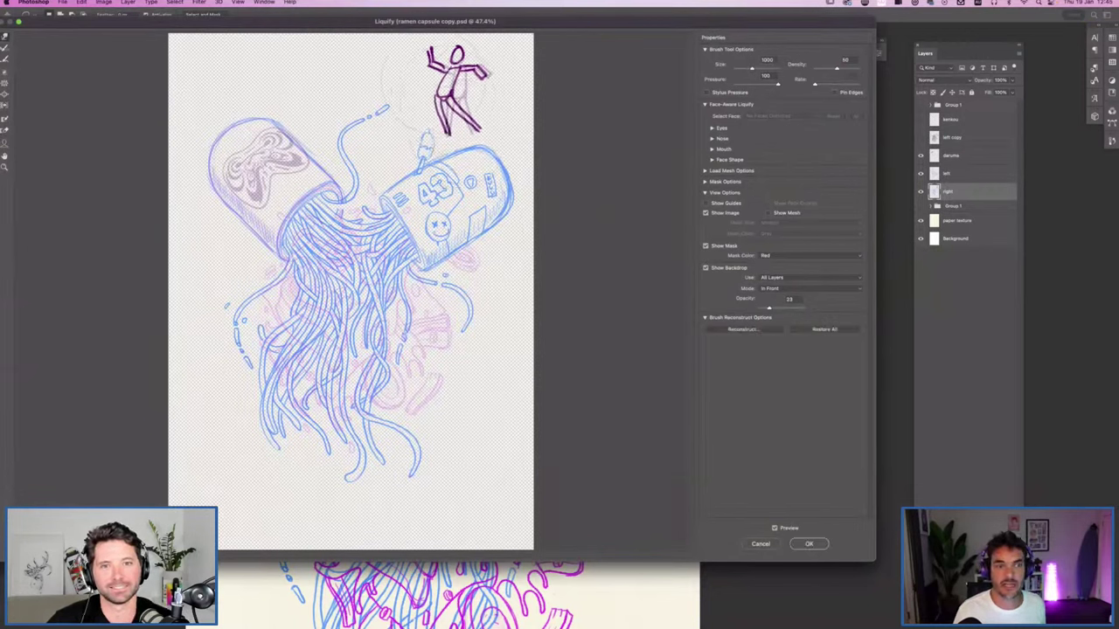
click(809, 544)
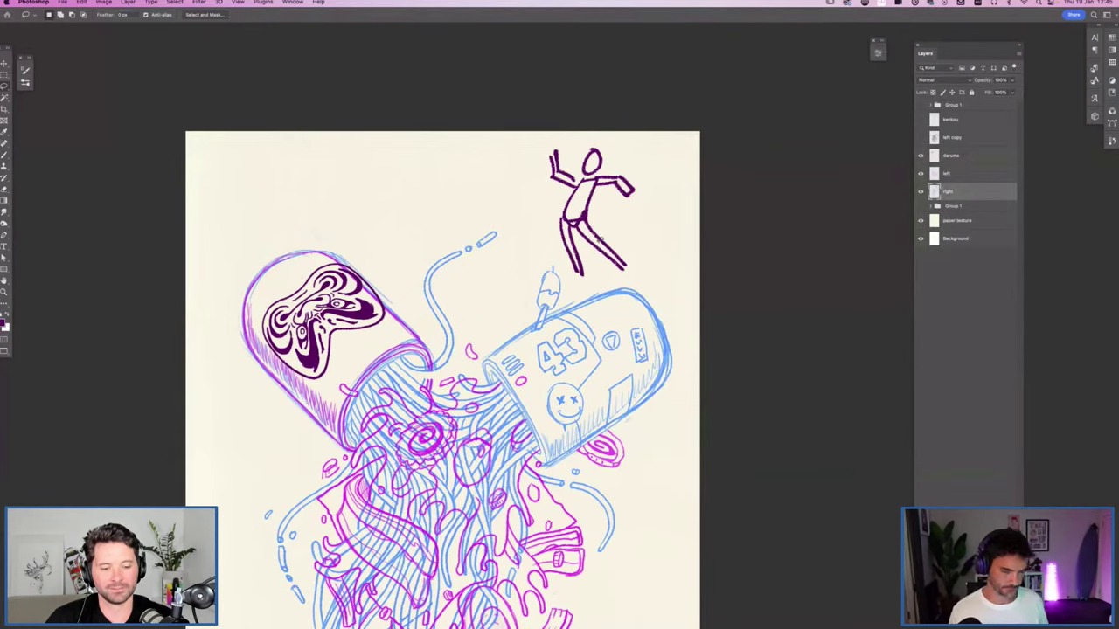
Step: Lasso the whole mannequin figure, delete it from the right layer and clear the selection
mouse_move(644, 240)
mouse_down()
mouse_move(623, 286)
mouse_move(583, 291)
mouse_move(551, 247)
mouse_move(530, 172)
mouse_move(621, 148)
mouse_move(657, 188)
mouse_move(641, 244)
mouse_up()
key(Delete)
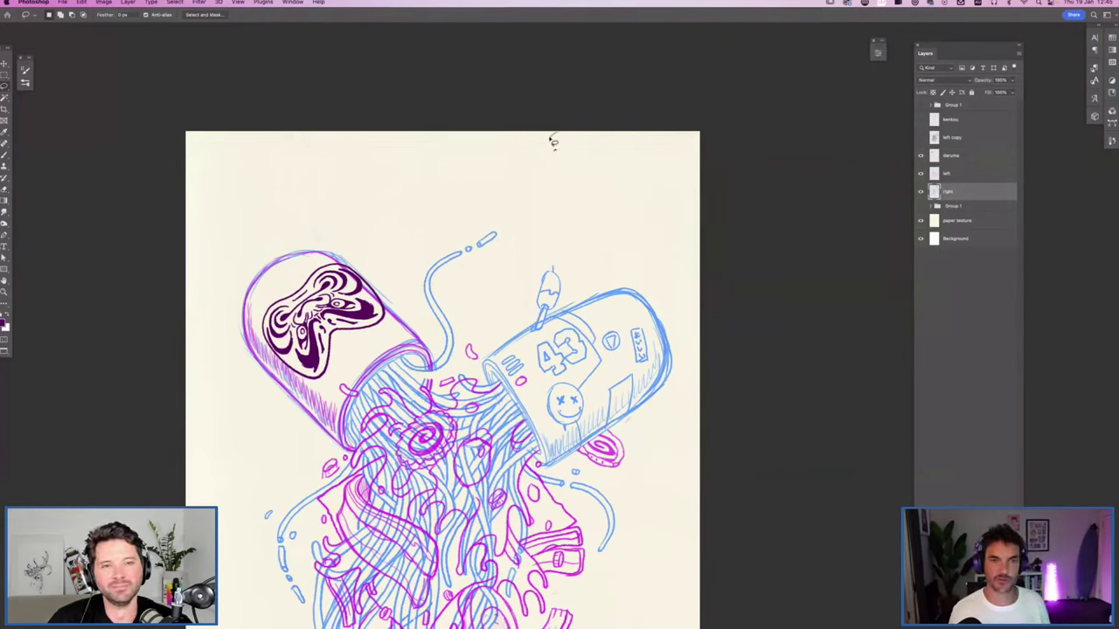
key(super+d)
Step: Examine the whole illustration with the daruma layer hidden and shown again
key(super+minus)
drag(595, 249, 686, 104)
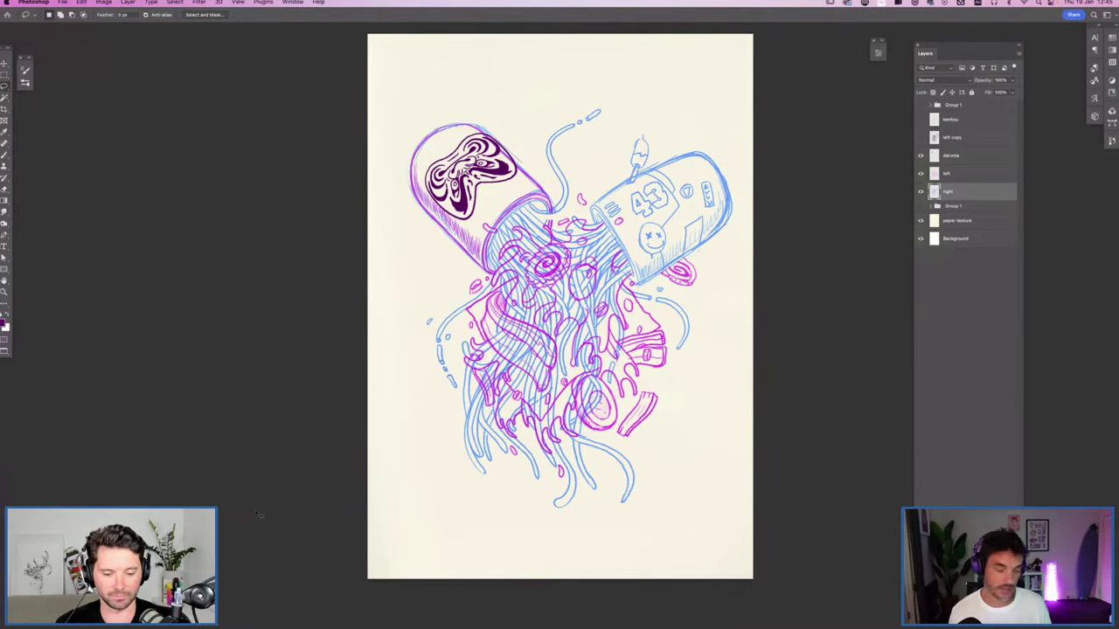
key(super+plus)
drag(600, 315, 592, 283)
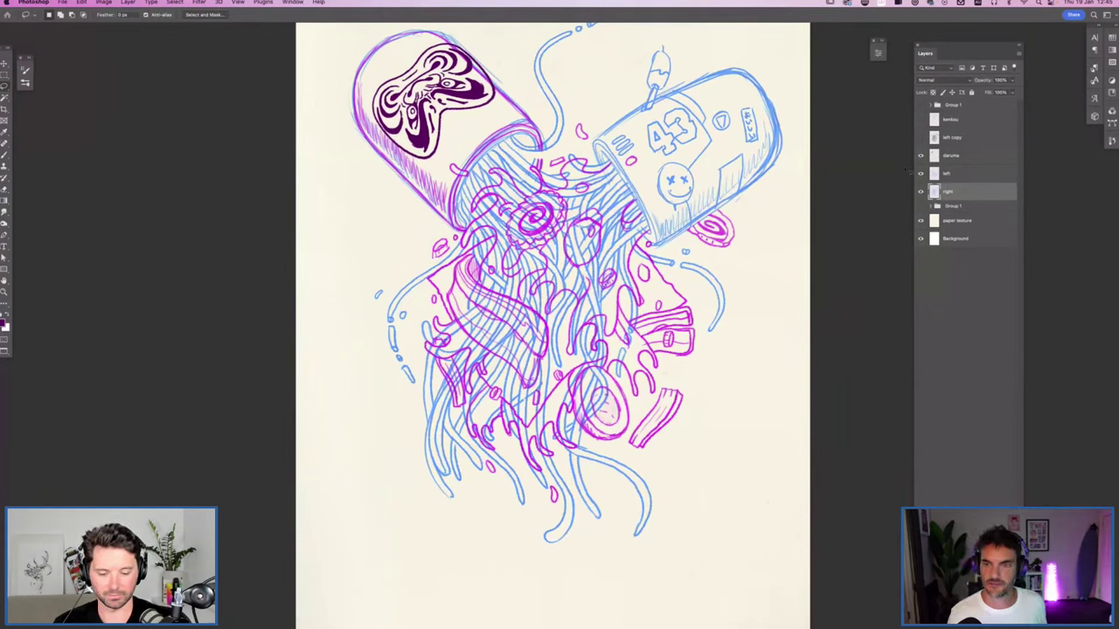
click(920, 156)
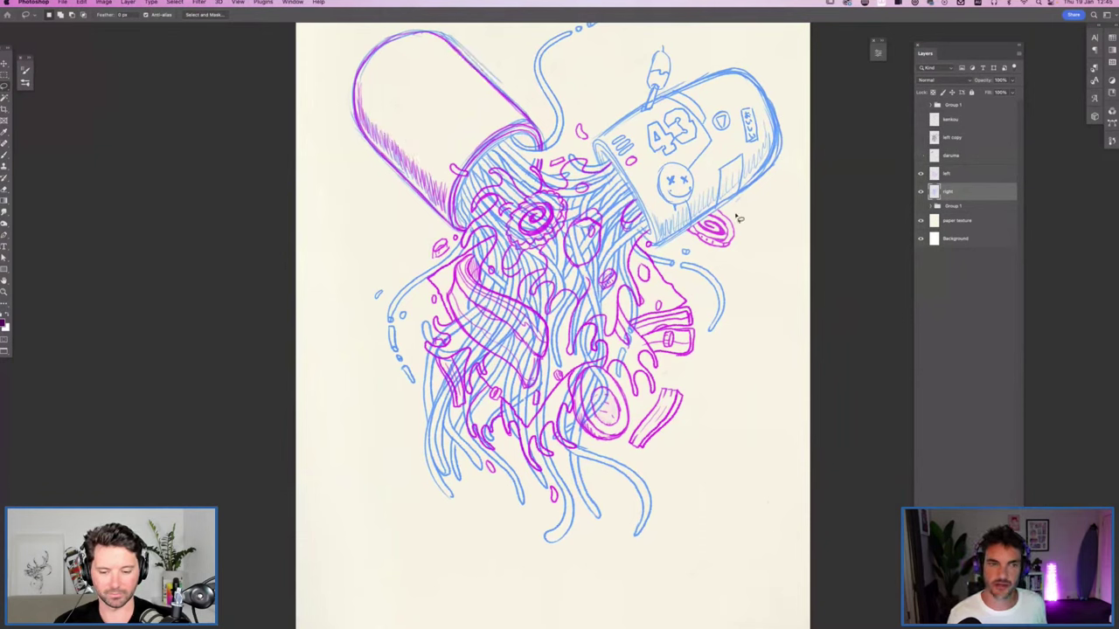
click(919, 156)
scroll(559, 324, up, 3)
scroll(559, 323, left, 2)
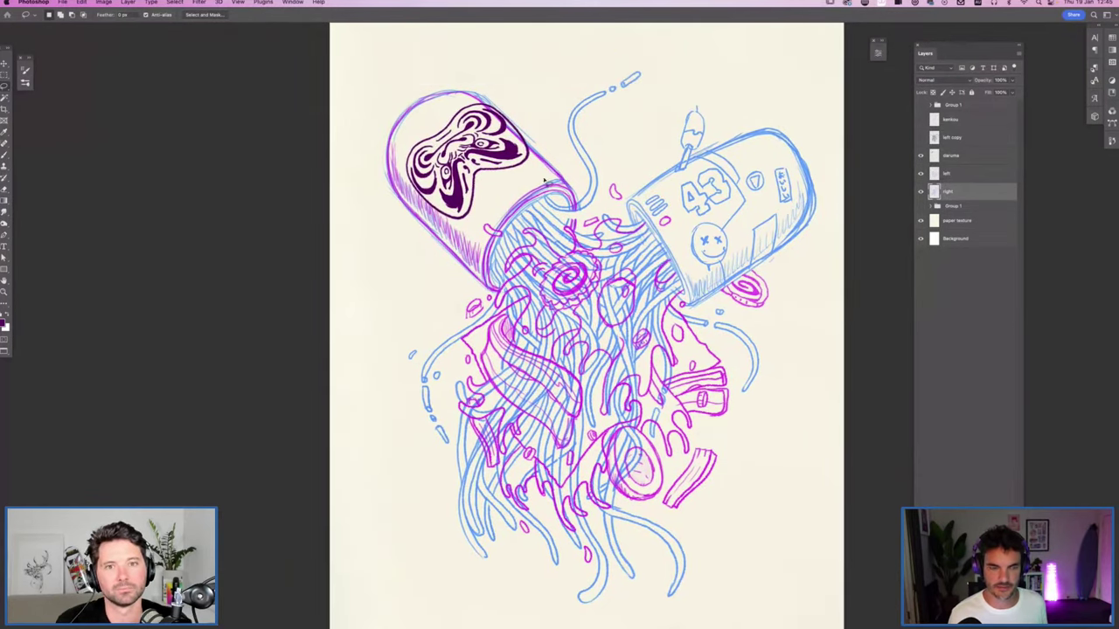
Step: Move the daruma face down and right on its capsule, then lasso and delete the part overhanging the capsule's edge
key(b)
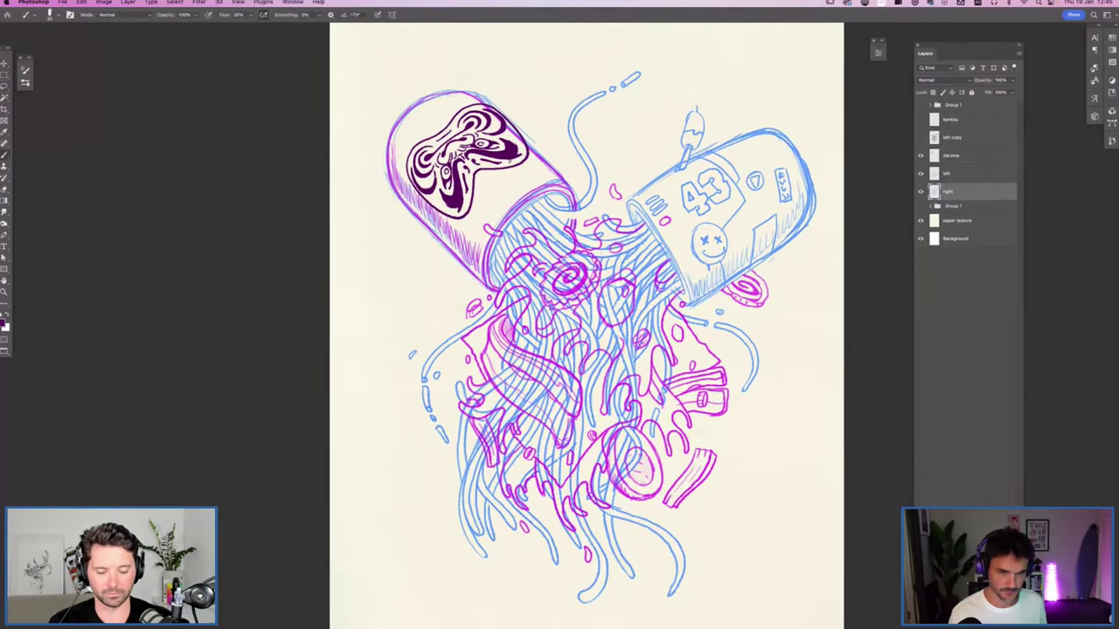
key(v)
drag(514, 161, 542, 150)
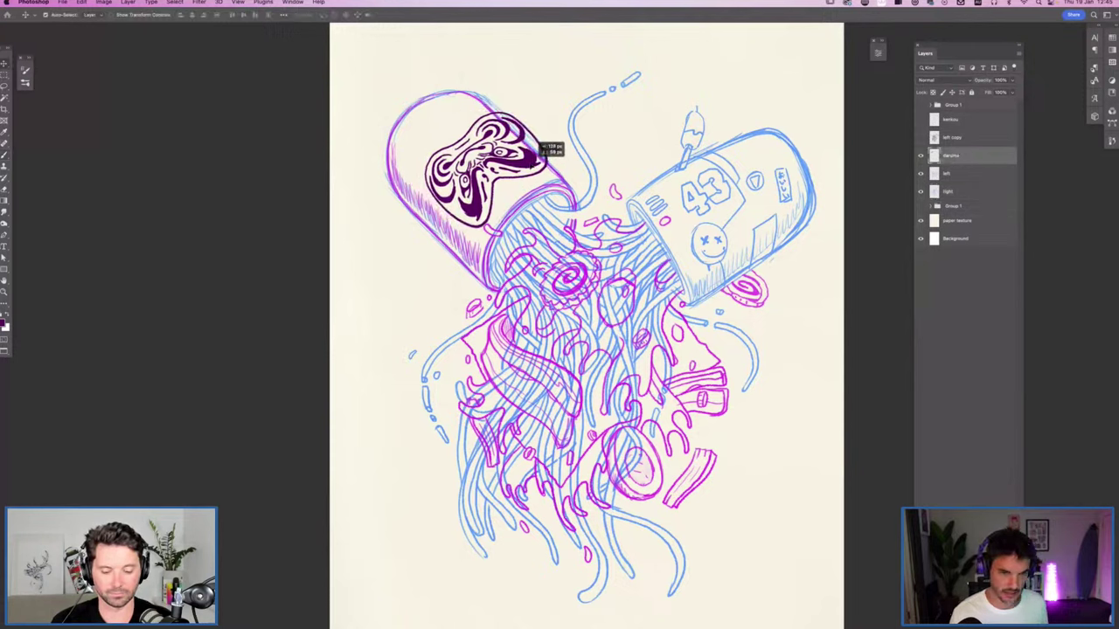
key(l)
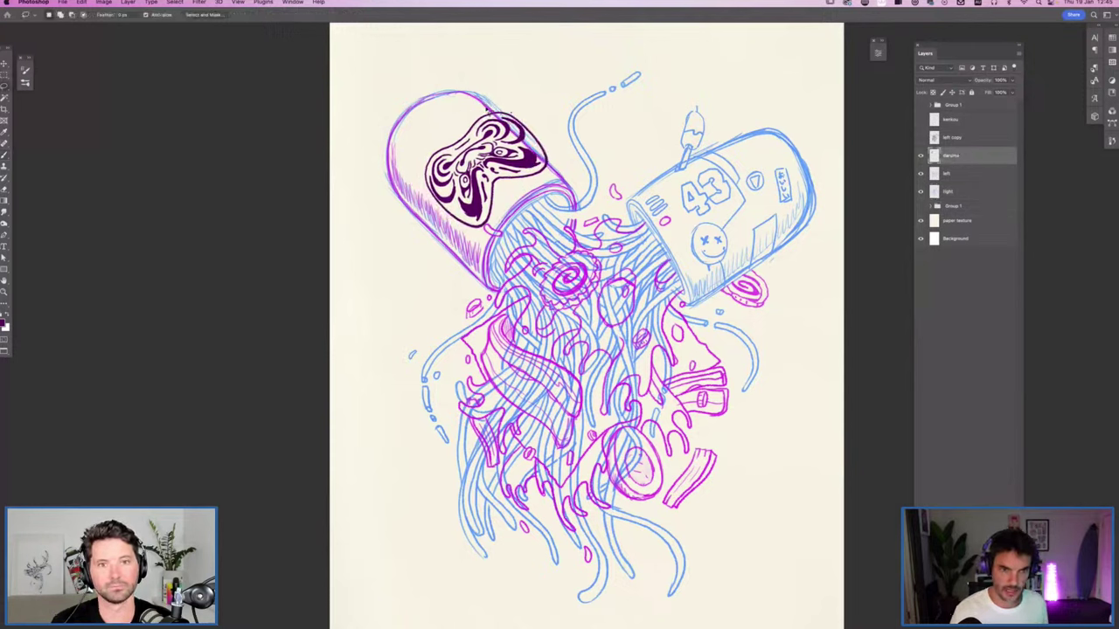
mouse_move(514, 134)
mouse_down()
mouse_move(557, 170)
mouse_move(486, 102)
mouse_up()
key(Delete)
key(super+d)
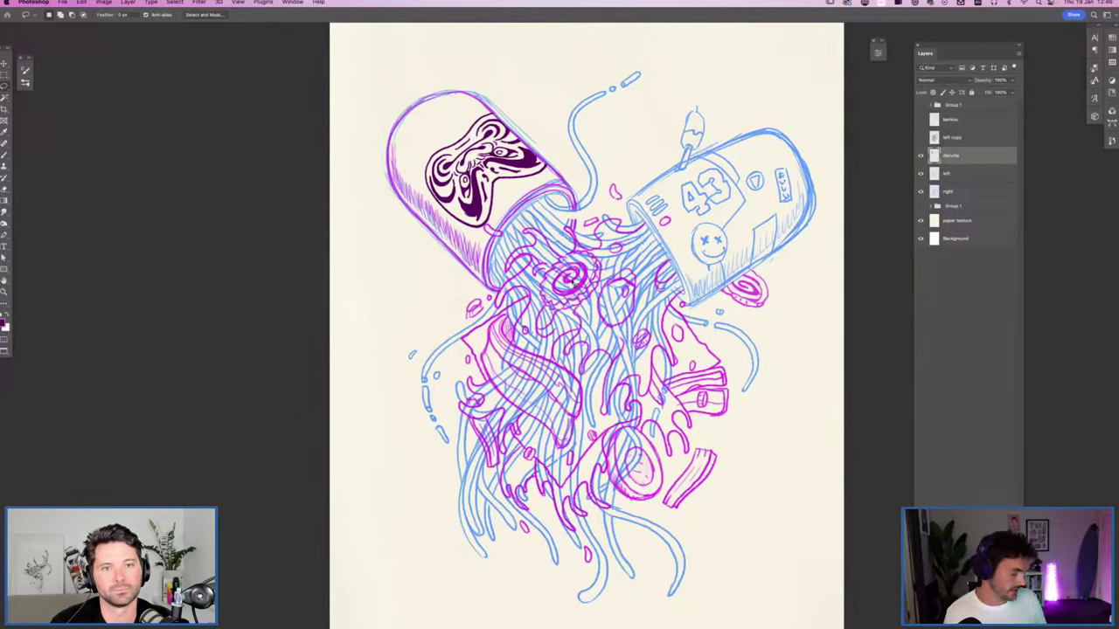
Step: Try recolouring the daruma face with Hue/Saturation, using a negative hue shift and Lightness +17
key(super+u)
drag(754, 134, 761, 134)
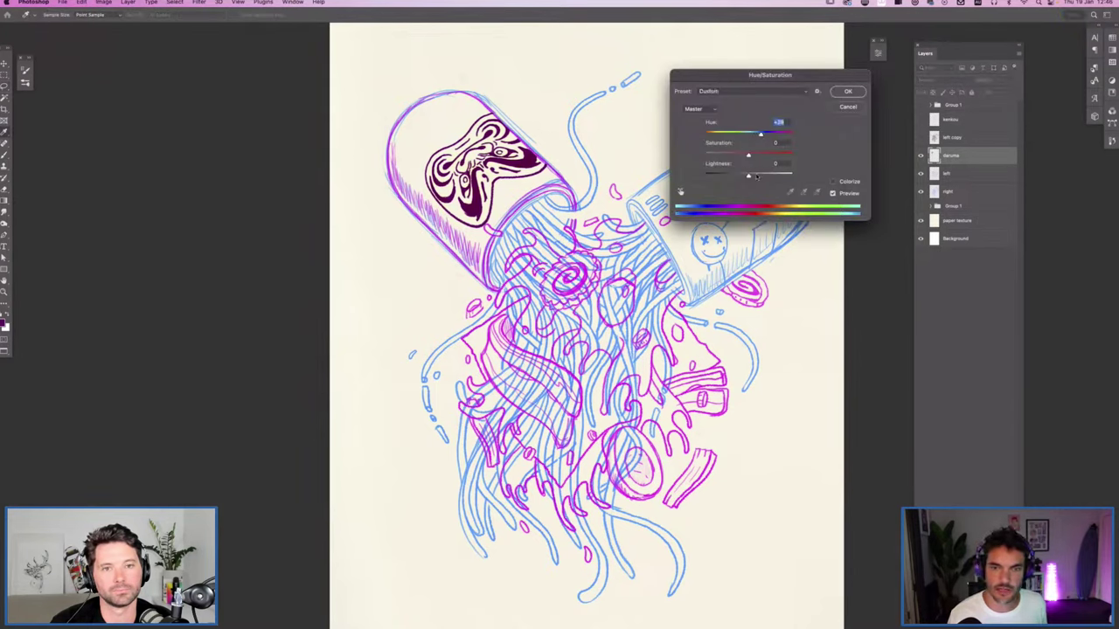
drag(749, 177, 757, 177)
drag(761, 134, 731, 135)
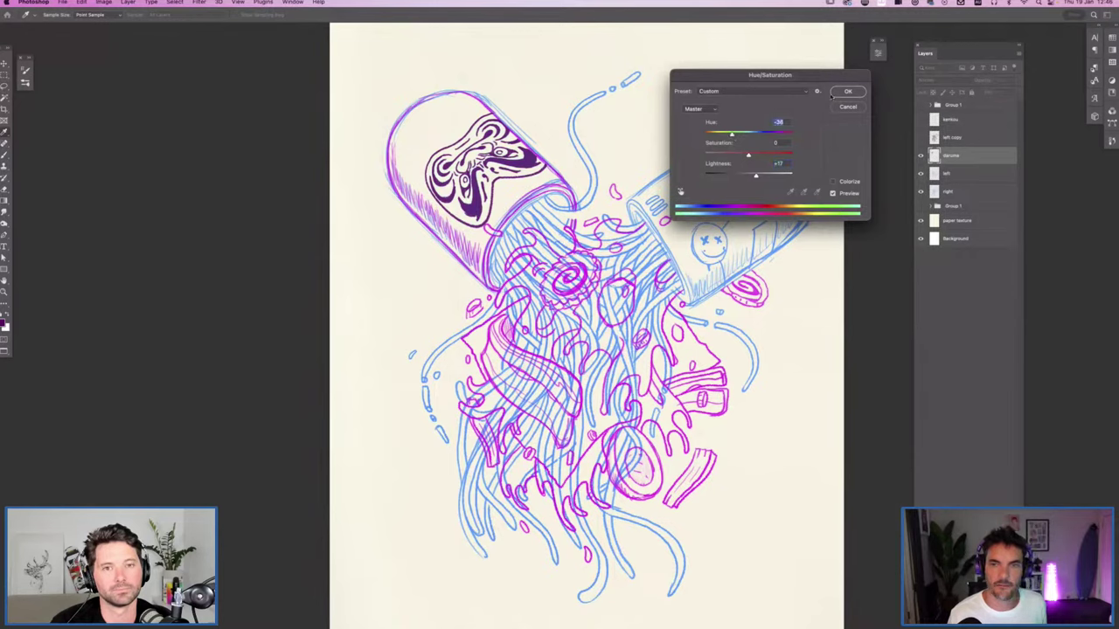
click(848, 91)
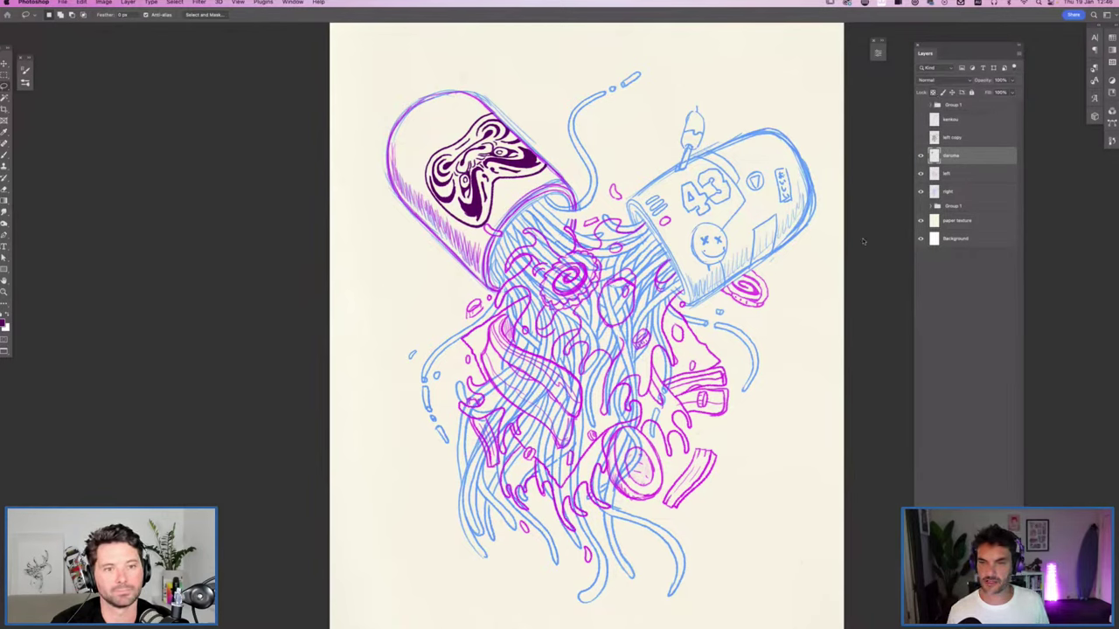
click(778, 320)
key(Return)
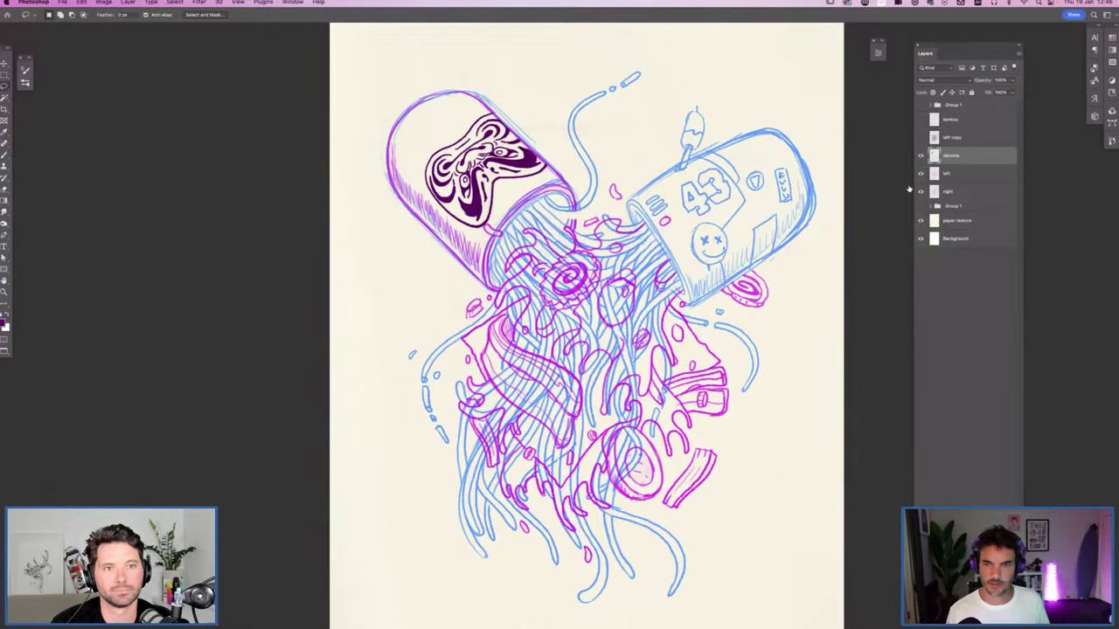
Step: Lock the transparent pixels of the daruma layer
key(/)
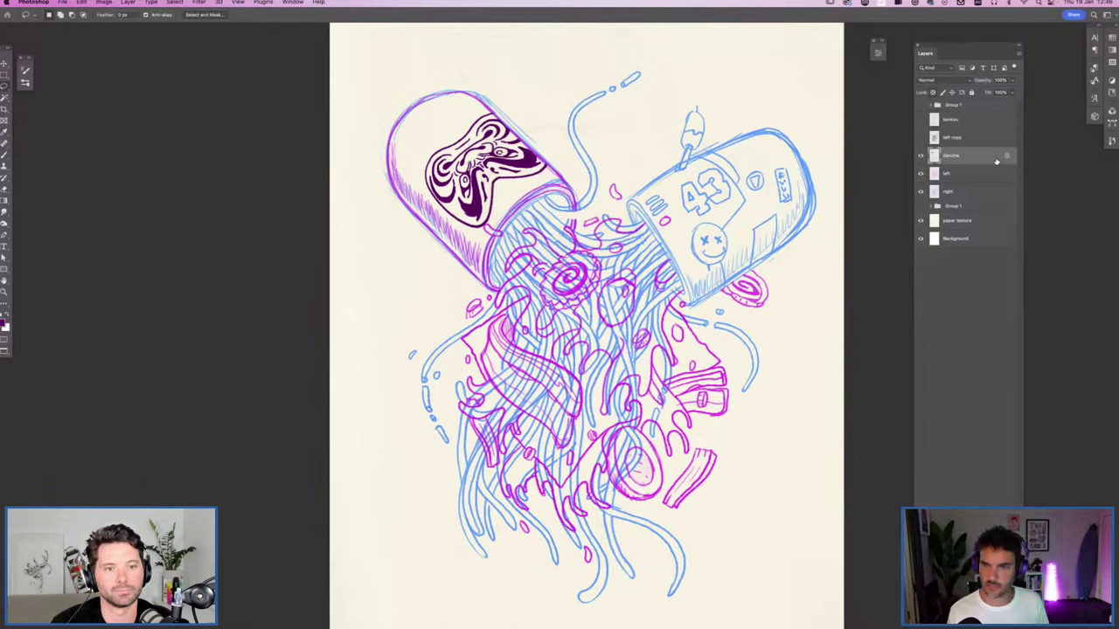
key(/)
key(/)
key(/)
key(/)
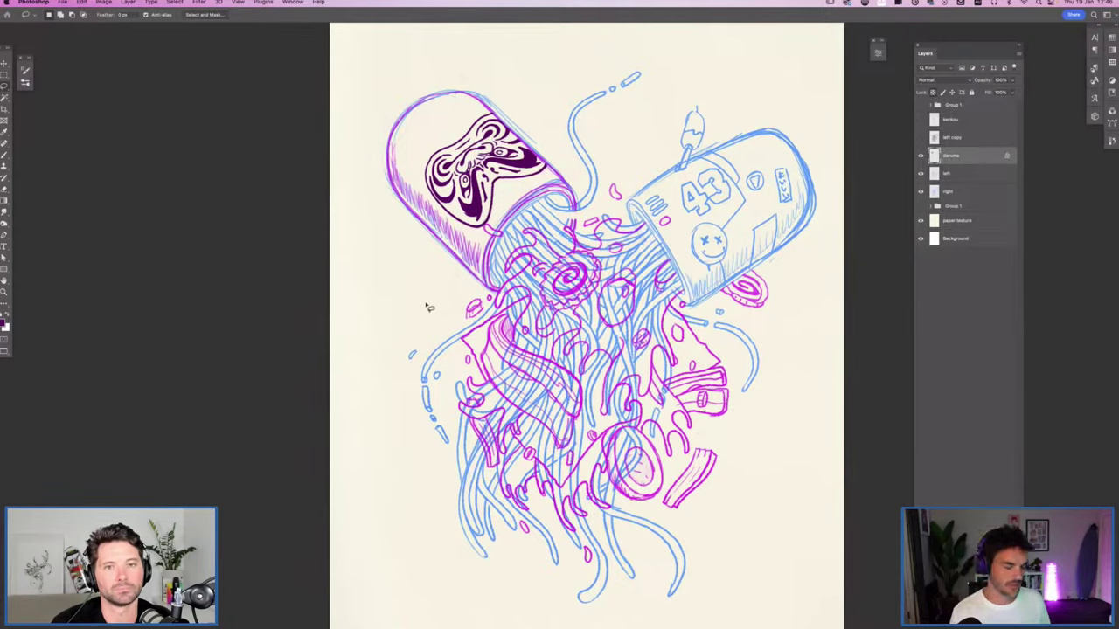
Step: Sample the magenta from the swirl among the noodles and fill the daruma artwork with it
key(i)
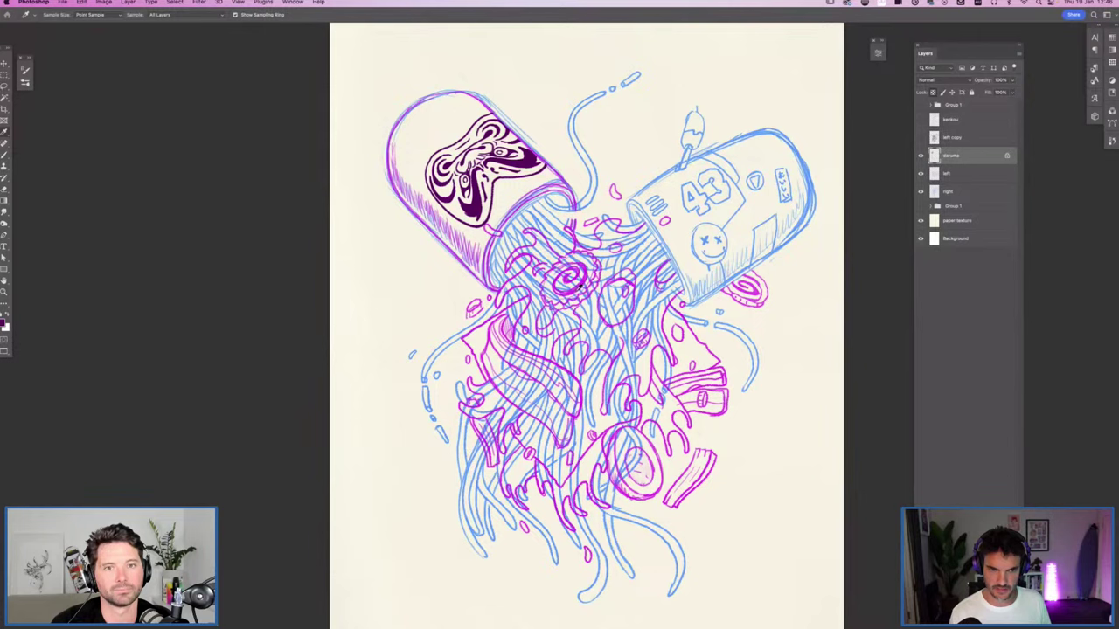
click(567, 287)
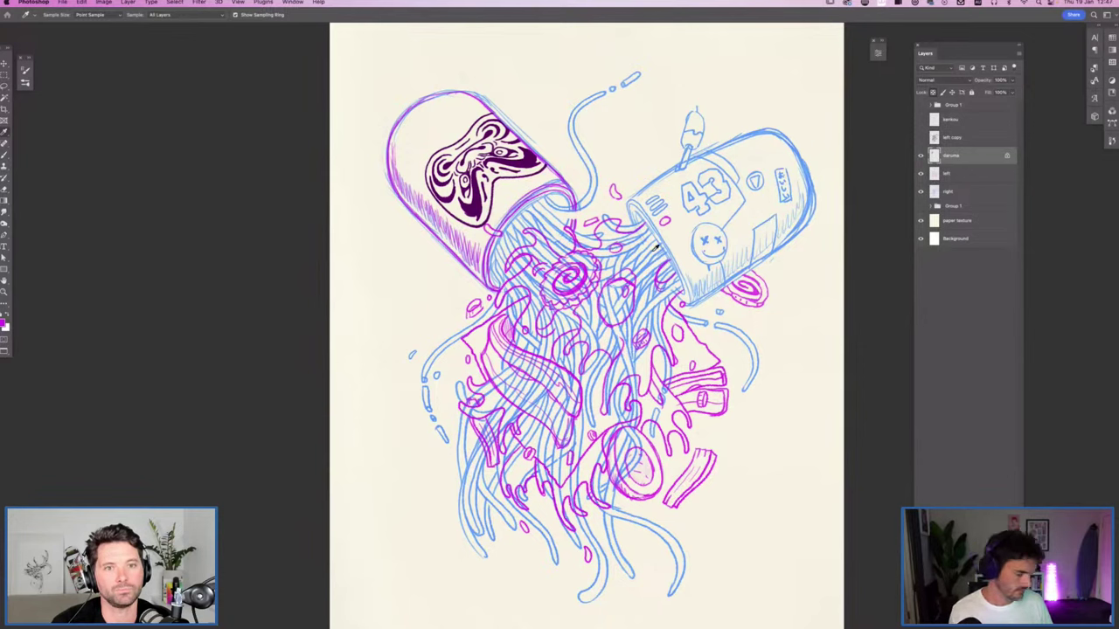
key(alt+BackSpace)
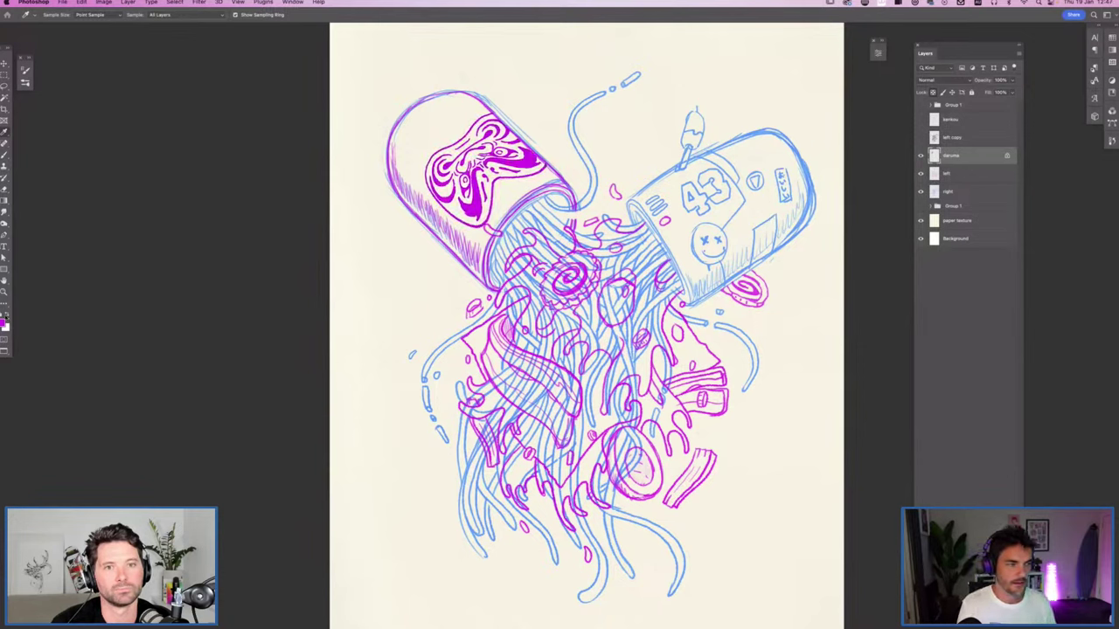
Step: Set the foreground colour to black, try filling the daruma artwork with it and undo the fill
click(3, 322)
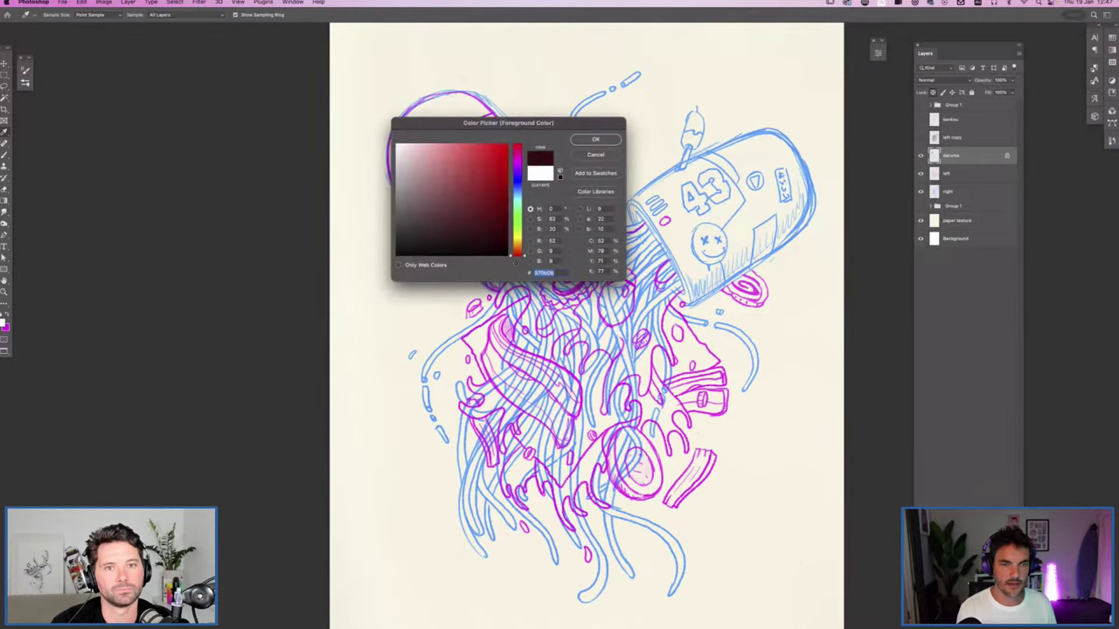
key(Return)
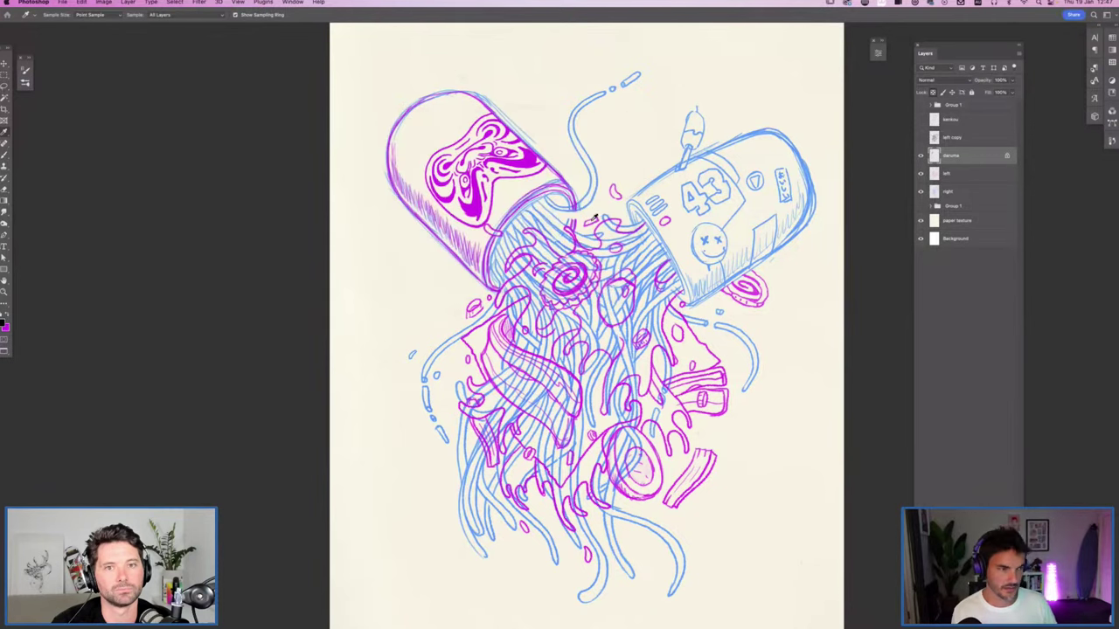
key(alt+BackSpace)
key(ctrl+z)
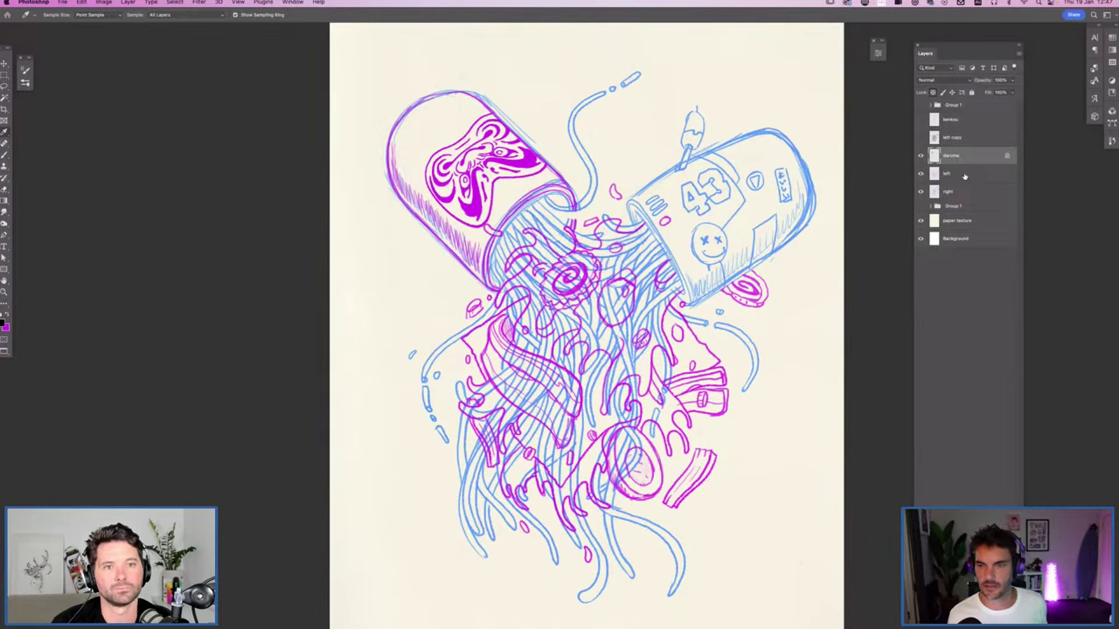
Step: Lock the transparent pixels of the left layer and try filling its line art with black
click(962, 175)
key(slash)
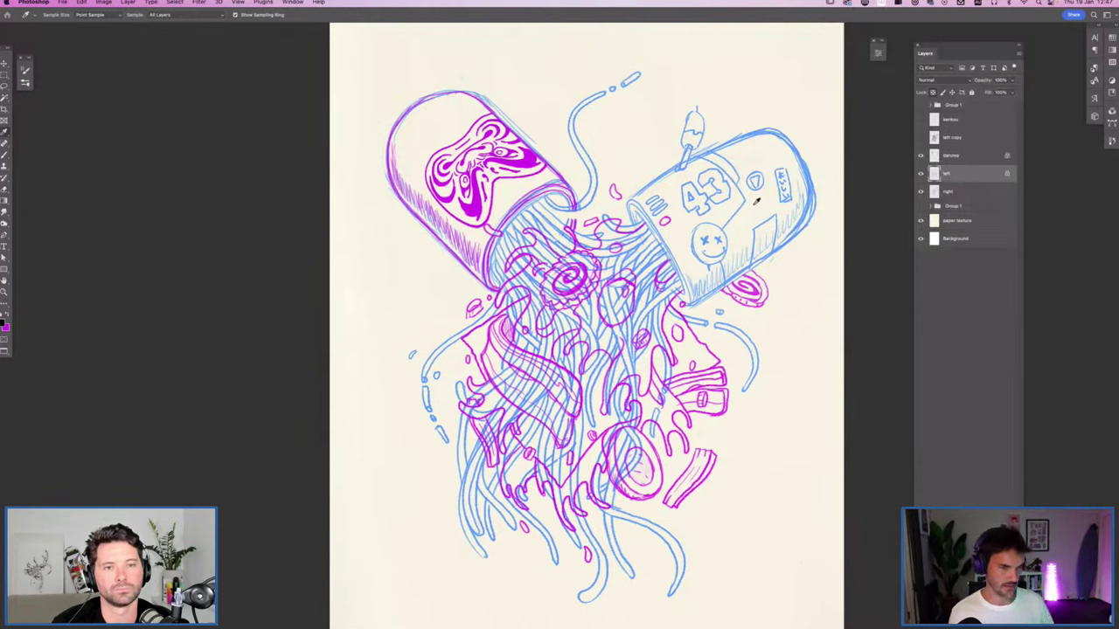
key(super+BackSpace)
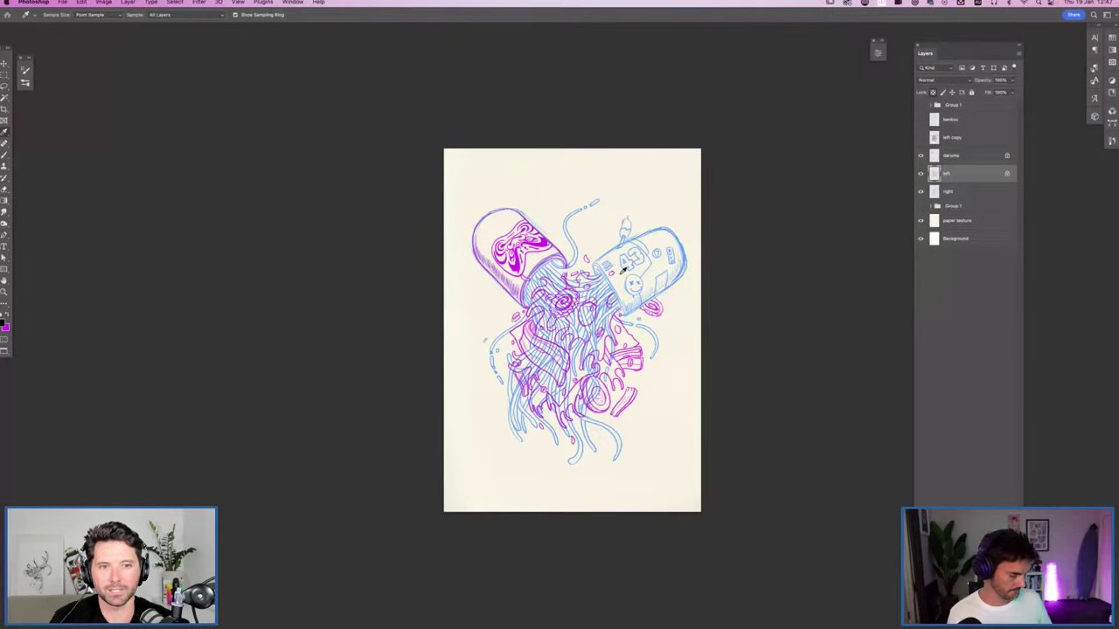
Step: Examine the whole two-colour illustration up close and at full-page size
key(super+equal)
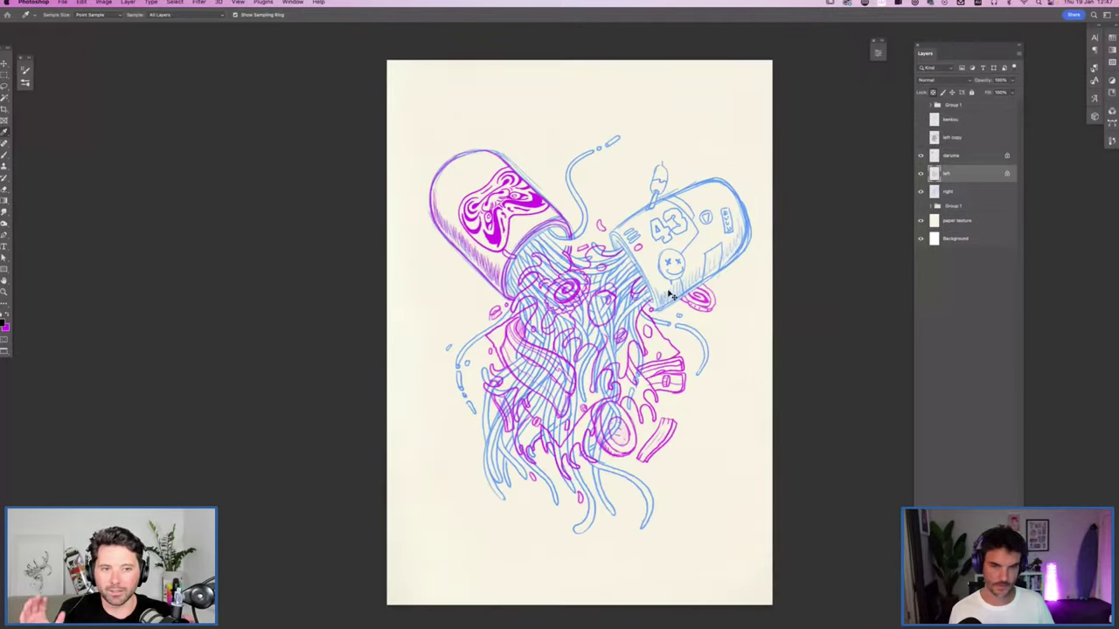
key(super+equal)
drag(591, 344, 581, 307)
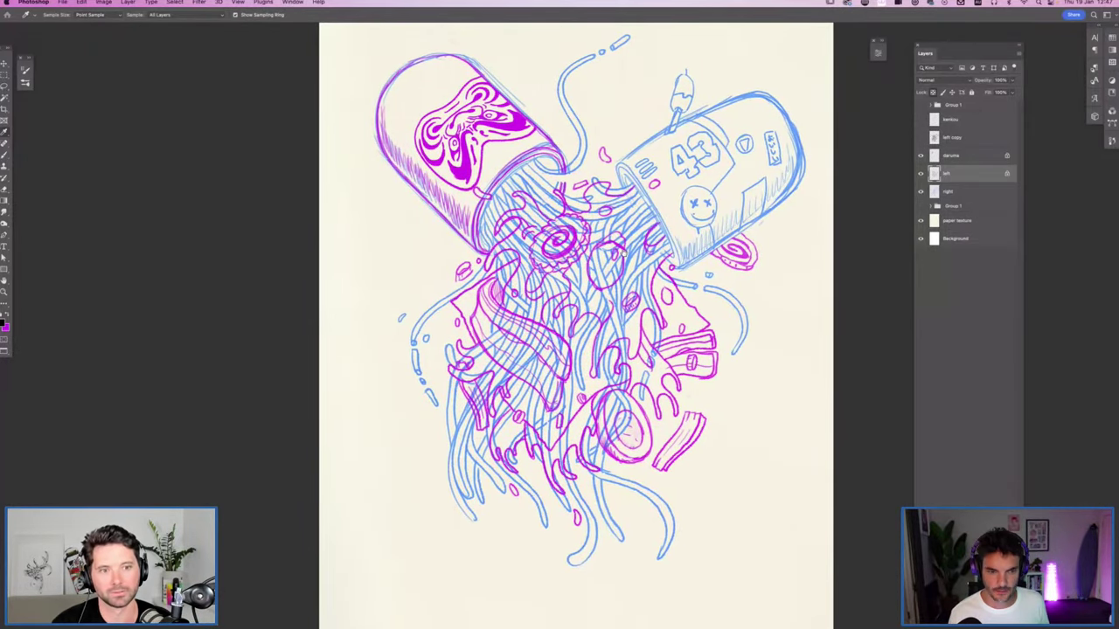
drag(624, 254, 610, 281)
key(super+minus)
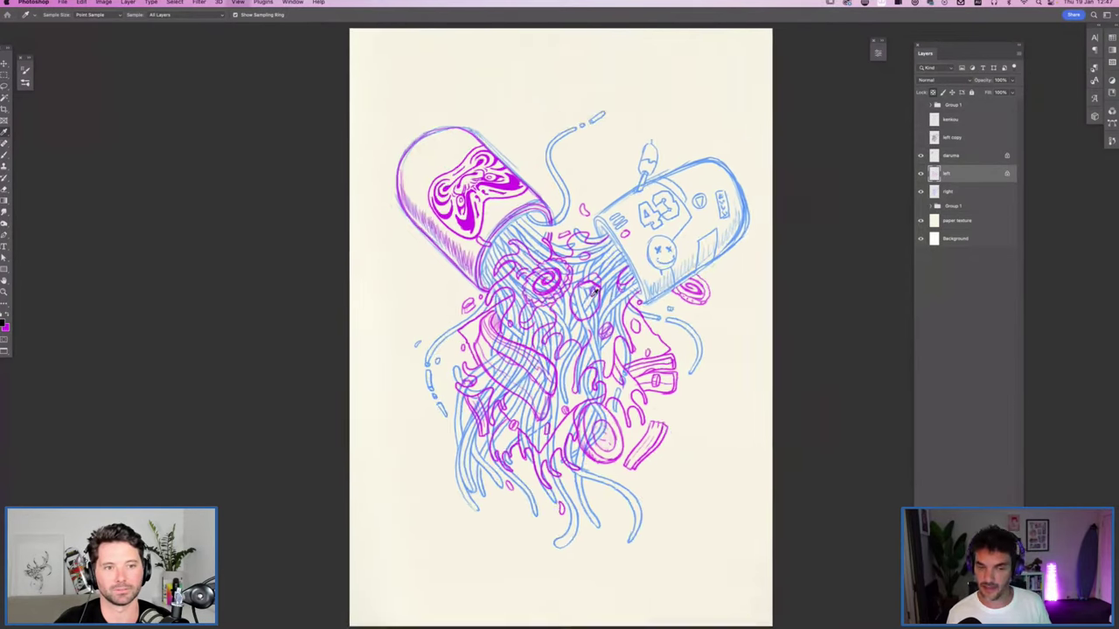
drag(583, 318, 571, 306)
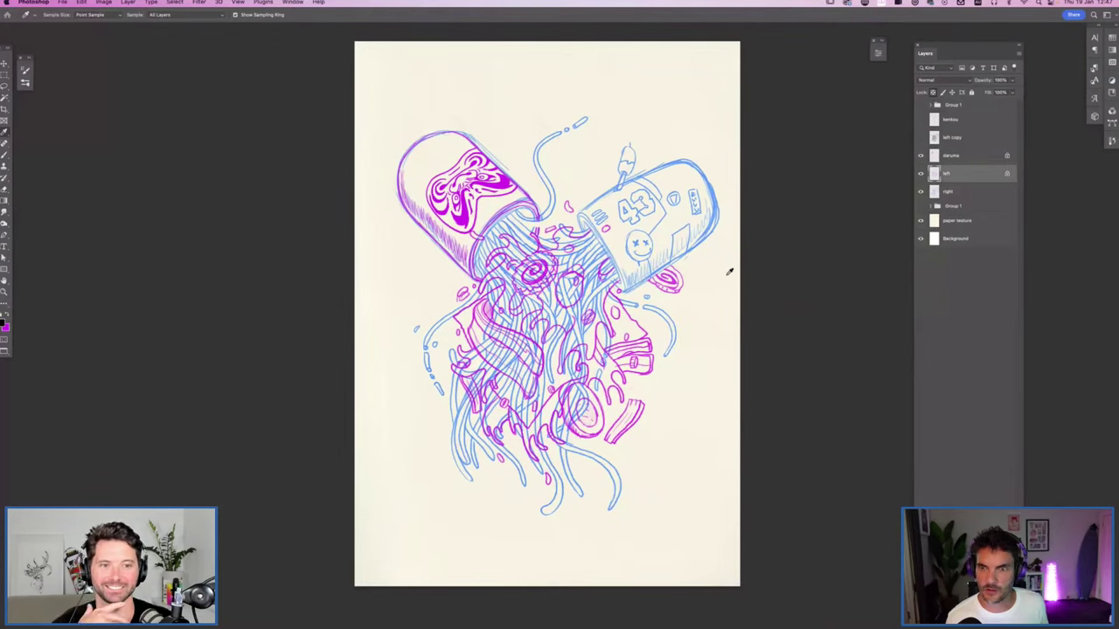
drag(631, 321, 649, 314)
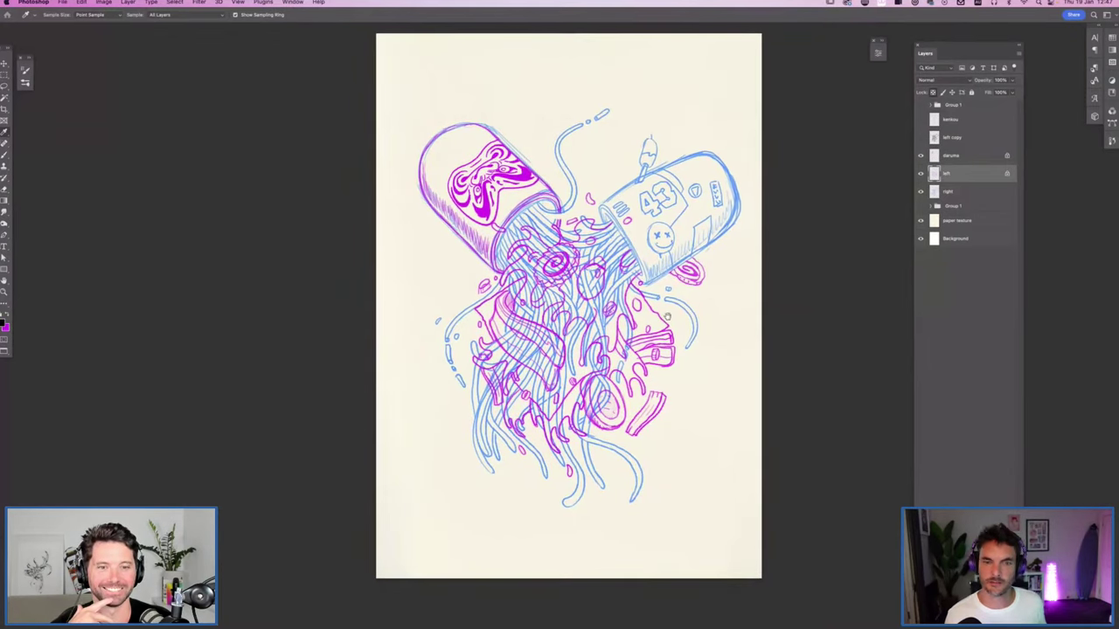
scroll(658, 320, up, 2)
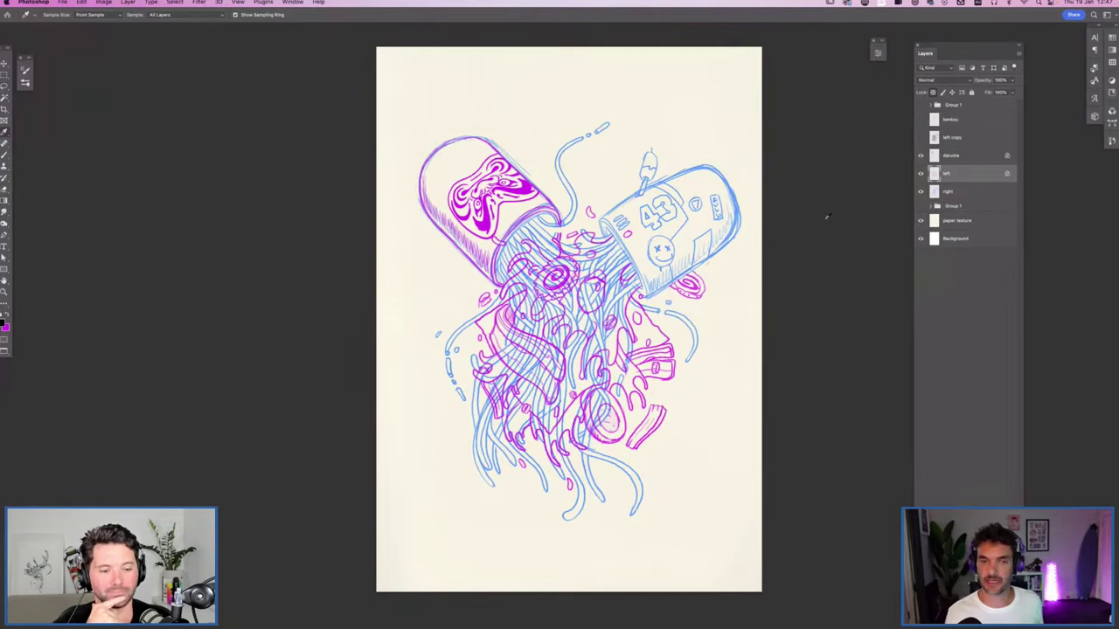
Step: Group the daruma, left and right layers and name the group "sketch"
click(954, 157)
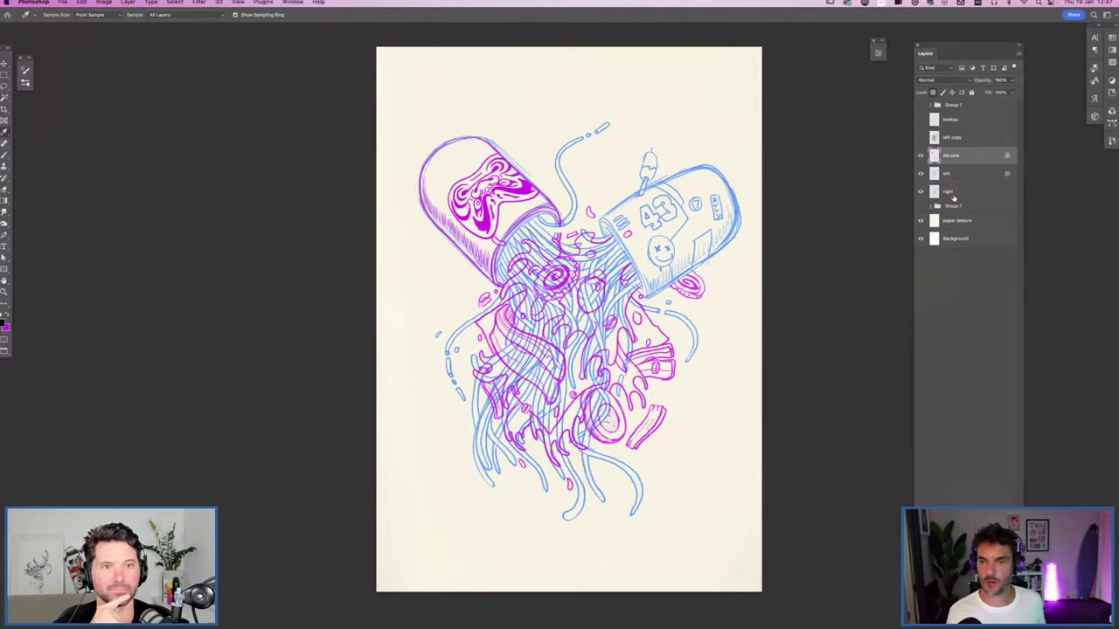
shift+click(960, 194)
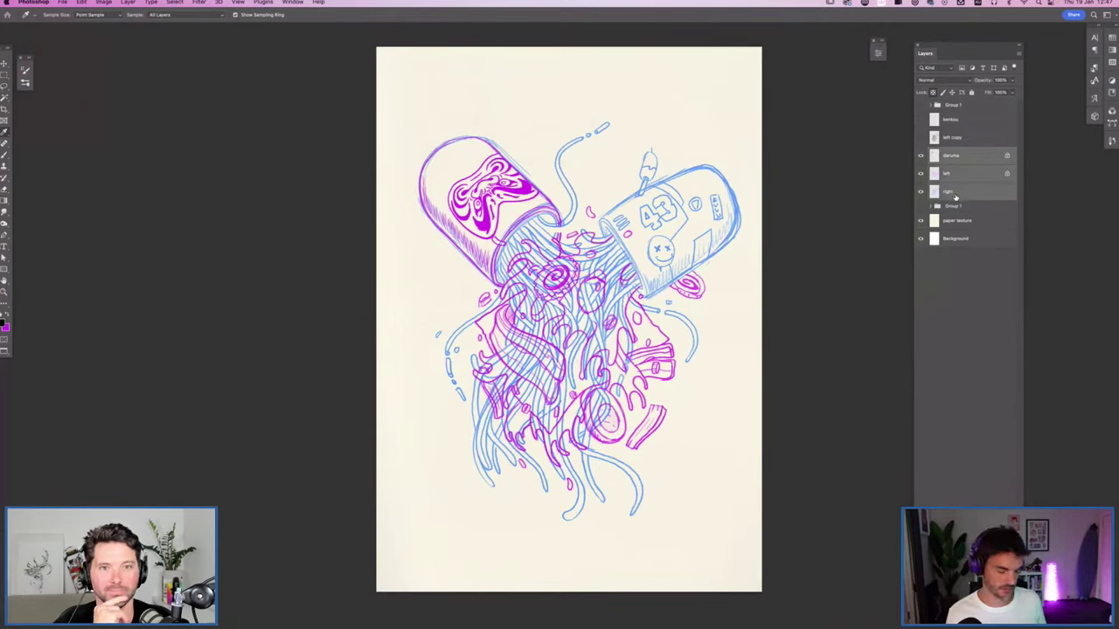
key(super+g)
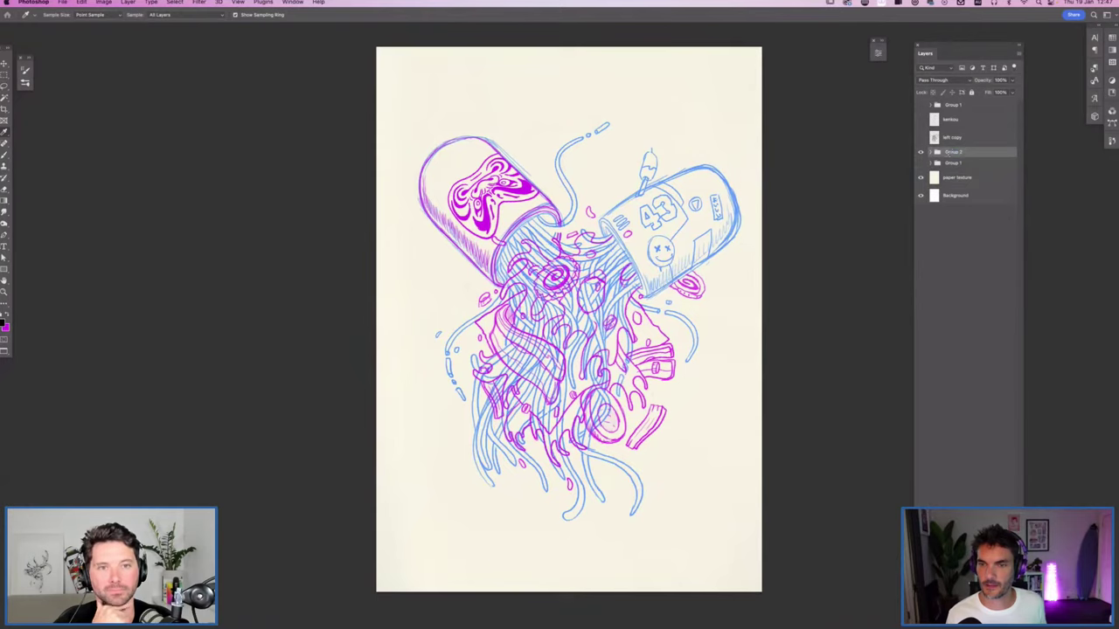
text(s)
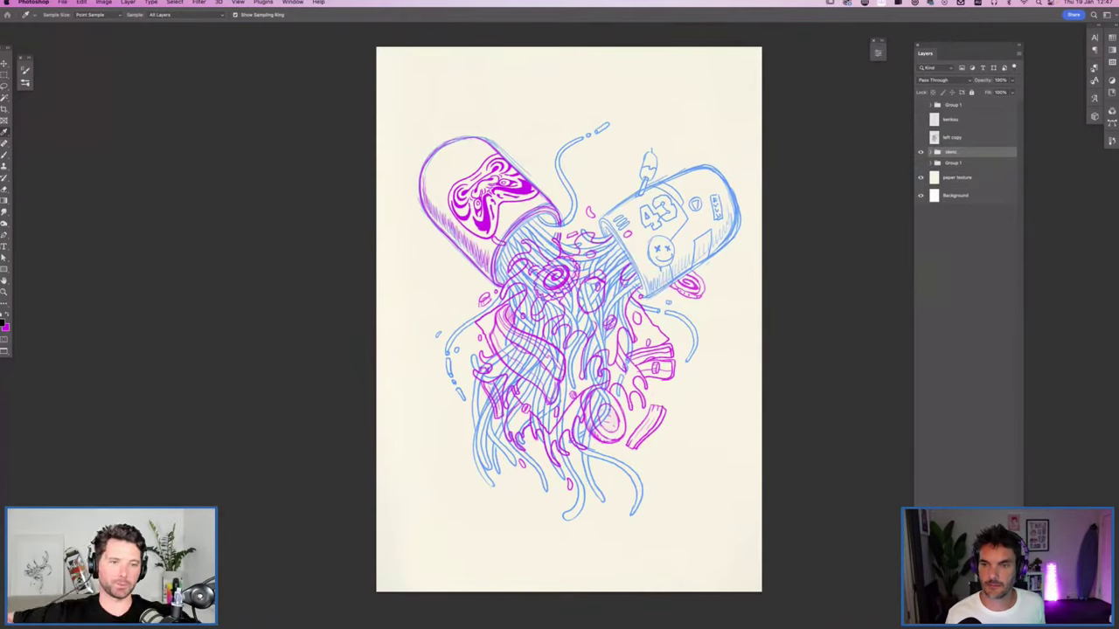
double_click(951, 152)
text(h)
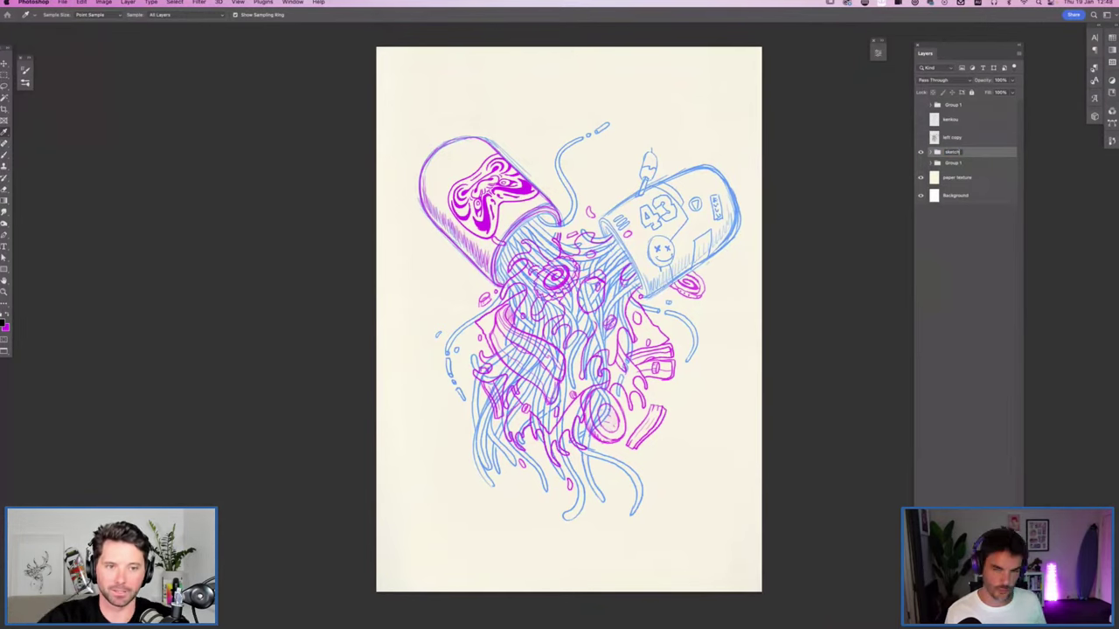
key(Return)
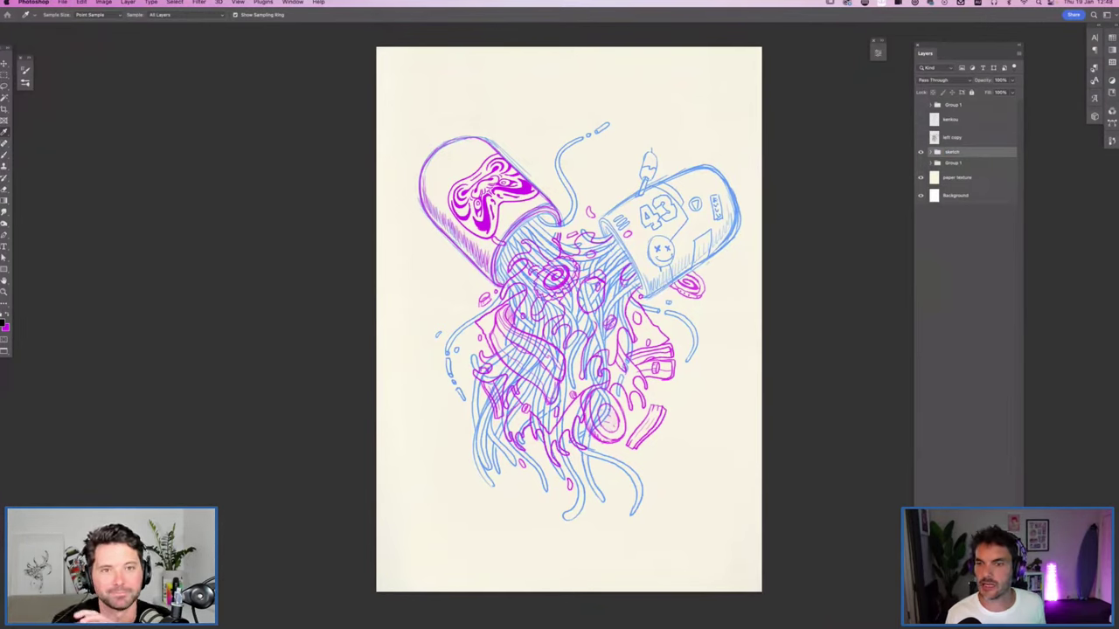
Step: Check the layers inside the sketch group, collapse it and try moving the whole group with Free Transform
click(931, 152)
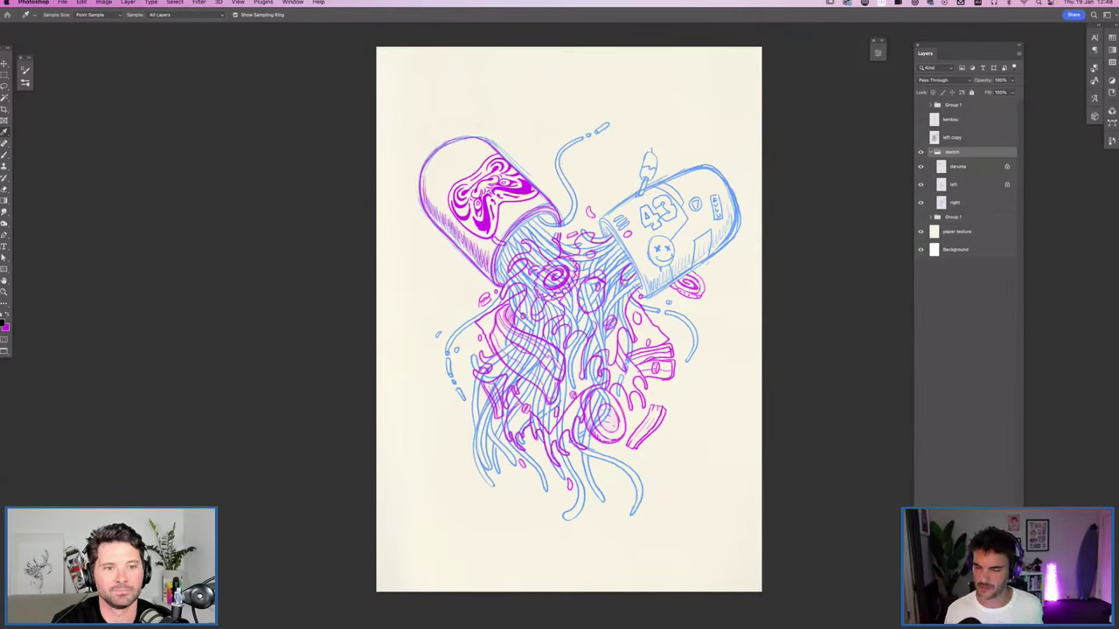
click(931, 153)
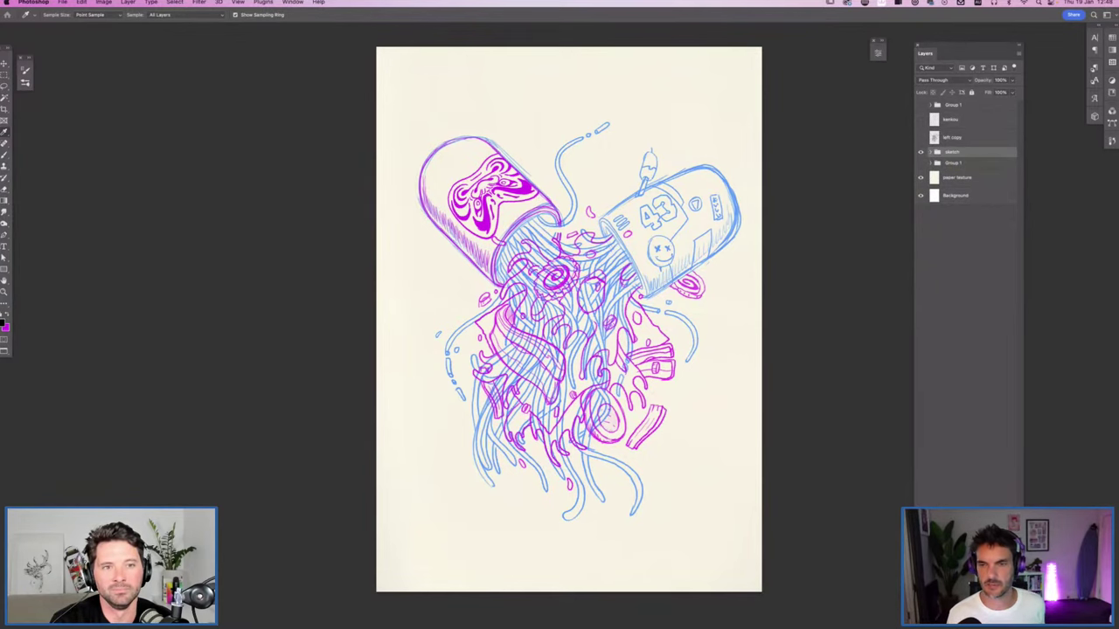
key(super+t)
mouse_move(637, 225)
mouse_down()
mouse_move(661, 194)
mouse_move(638, 305)
mouse_move(652, 268)
mouse_move(659, 295)
mouse_up()
key(Escape)
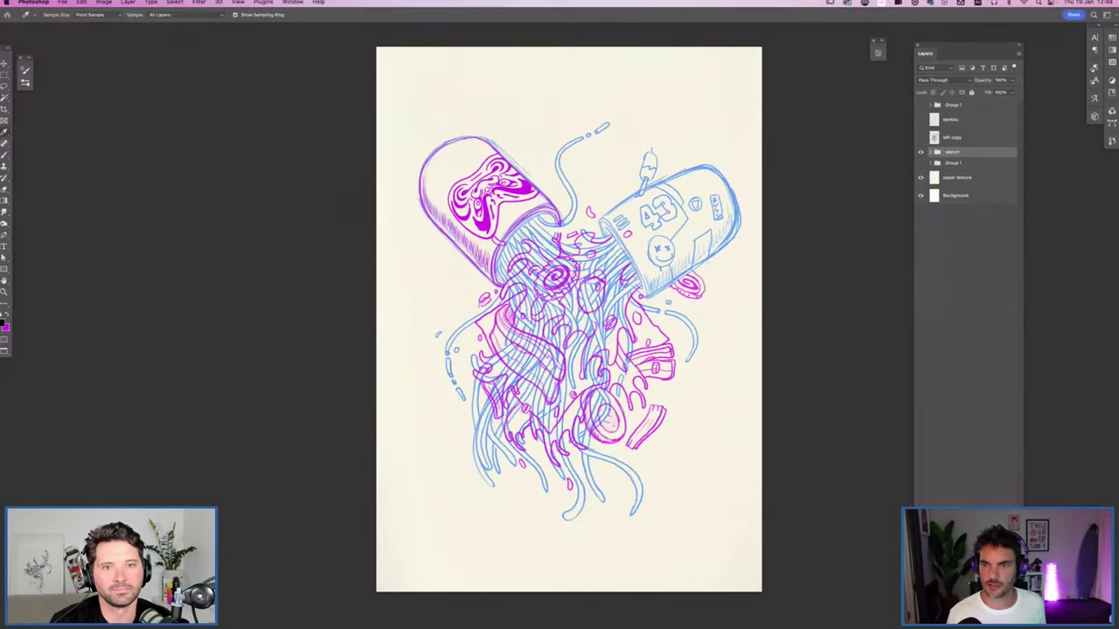
Step: Lower the sketch group's opacity to 24%
drag(1012, 81, 980, 91)
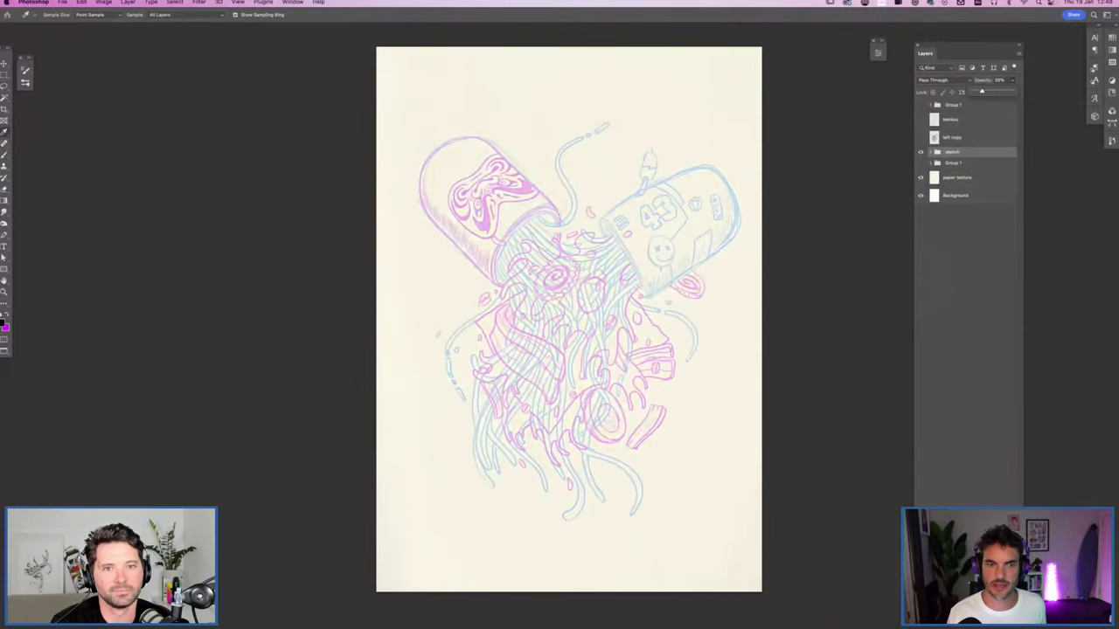
key(Return)
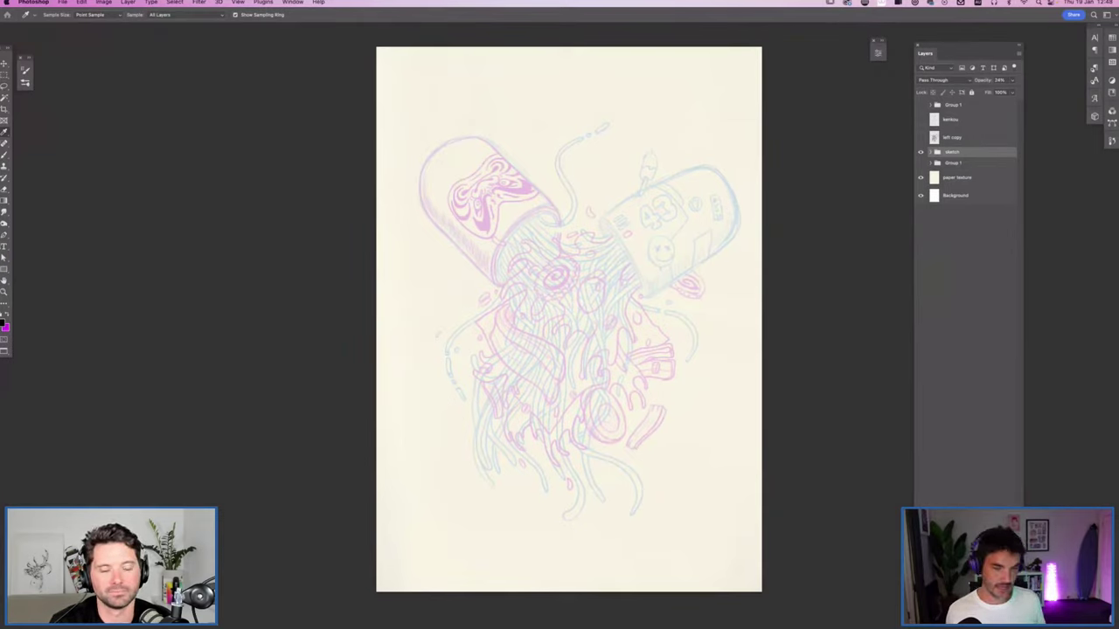
Step: Add a new layer above the sketch group, name it "outlines" and shorten that name to an abbreviation
key(alt+shift+super+n)
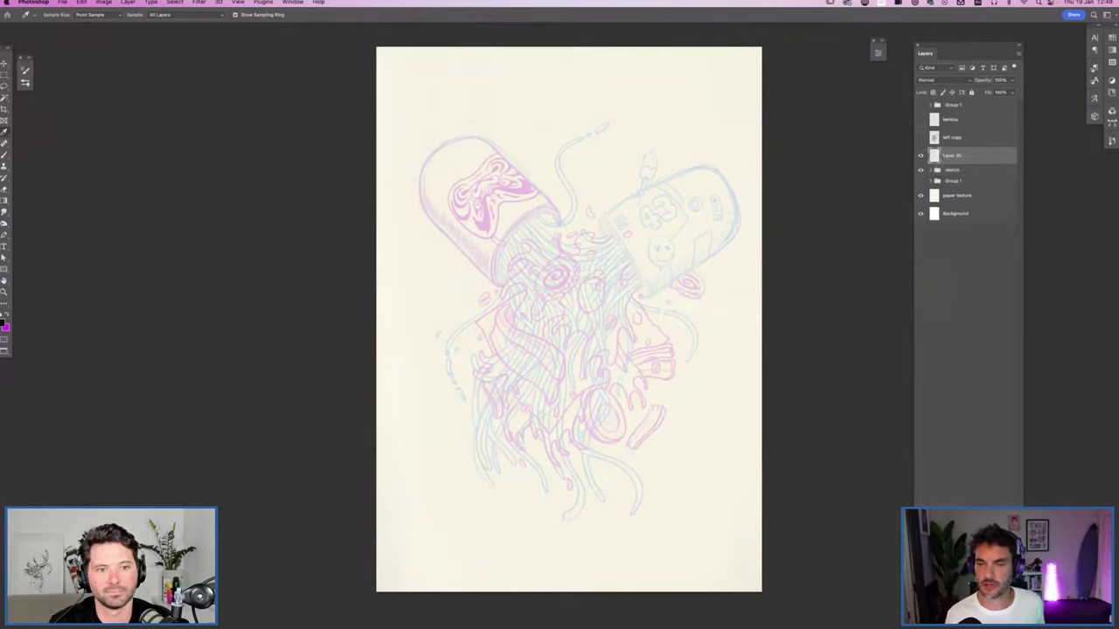
text(no)
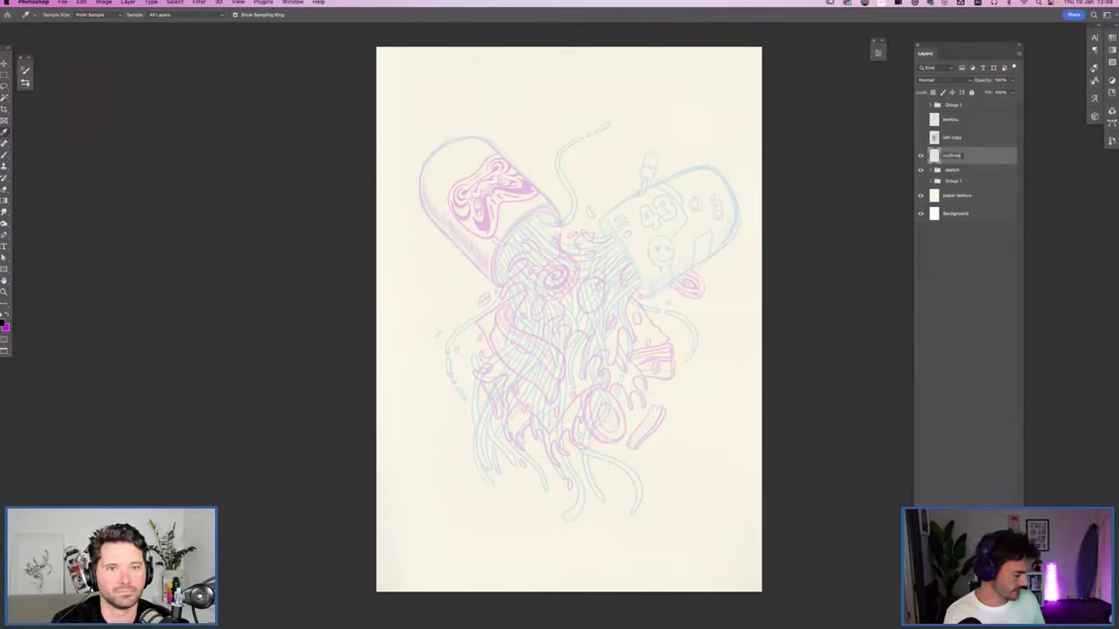
key(Return)
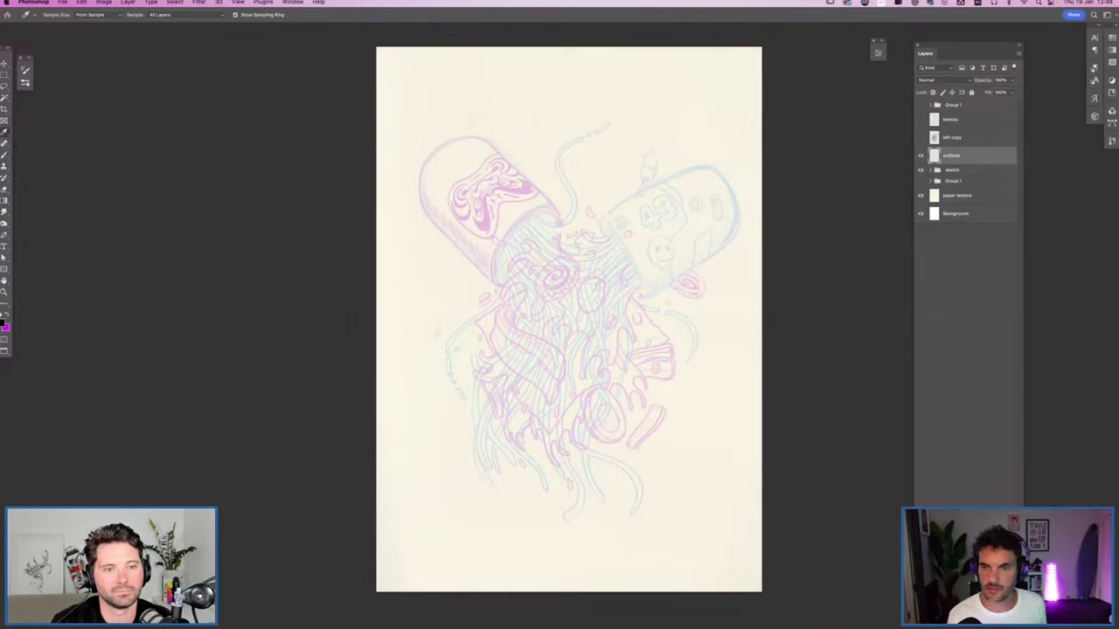
text(n)
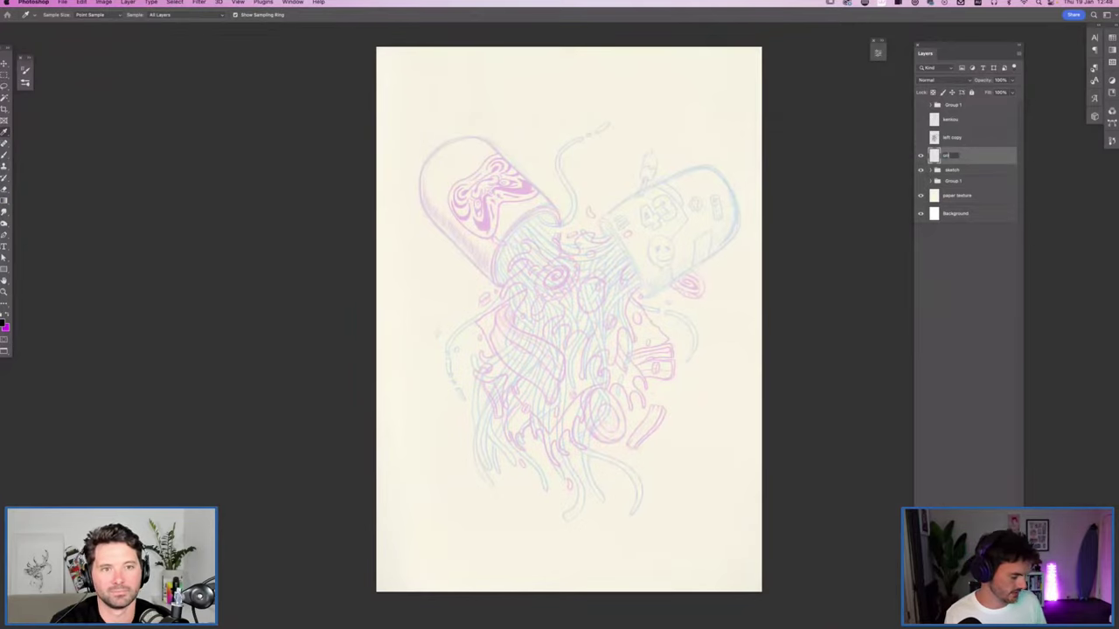
key(Return)
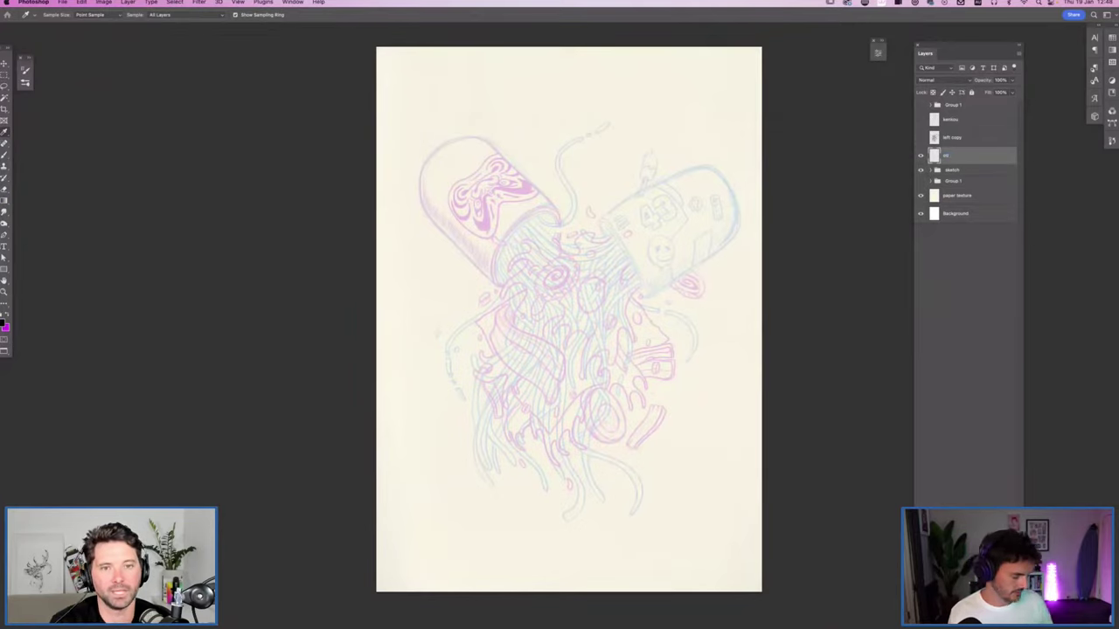
Step: Zoom in on the capsules and choose the Round Inko brush for the Brush tool
key(super+plus)
drag(559, 315, 484, 422)
key(super+plus)
key(b)
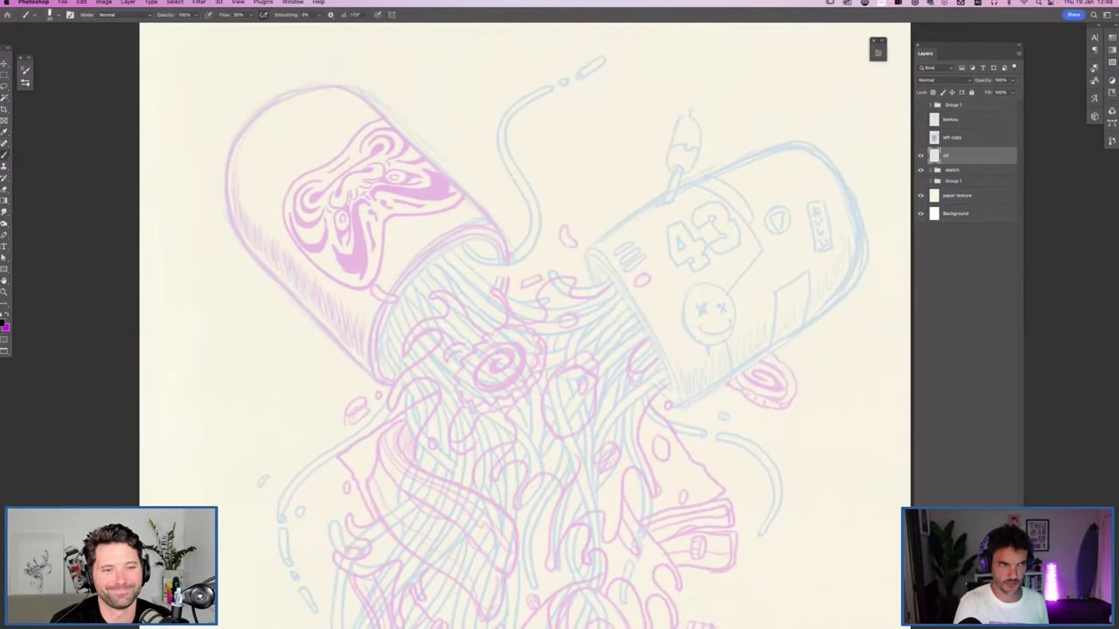
key(F5)
click(87, 66)
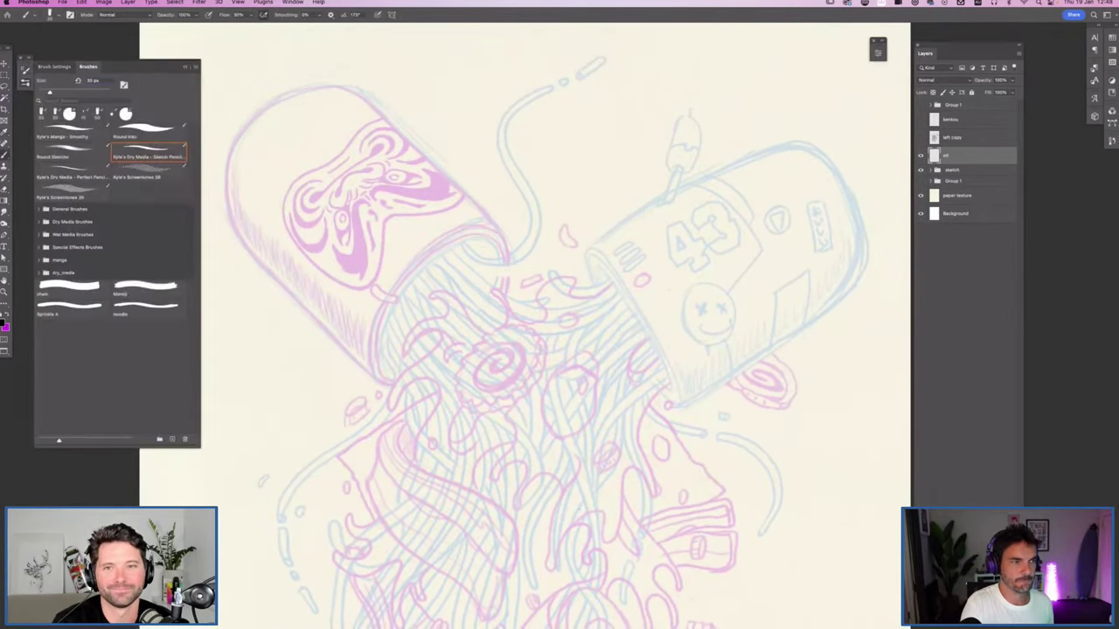
click(149, 130)
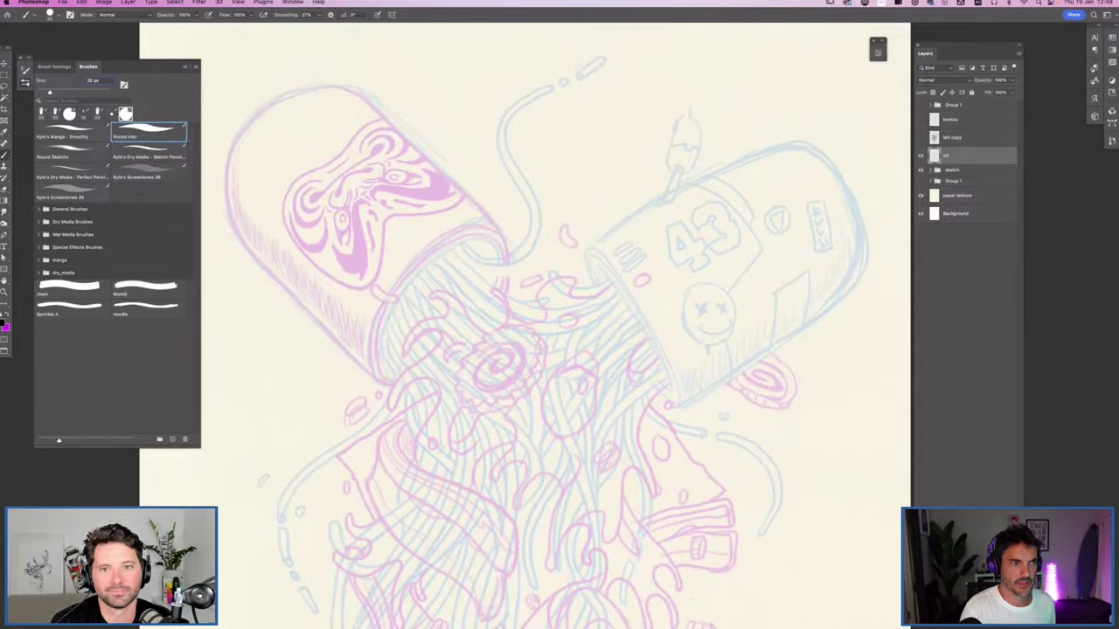
key(F5)
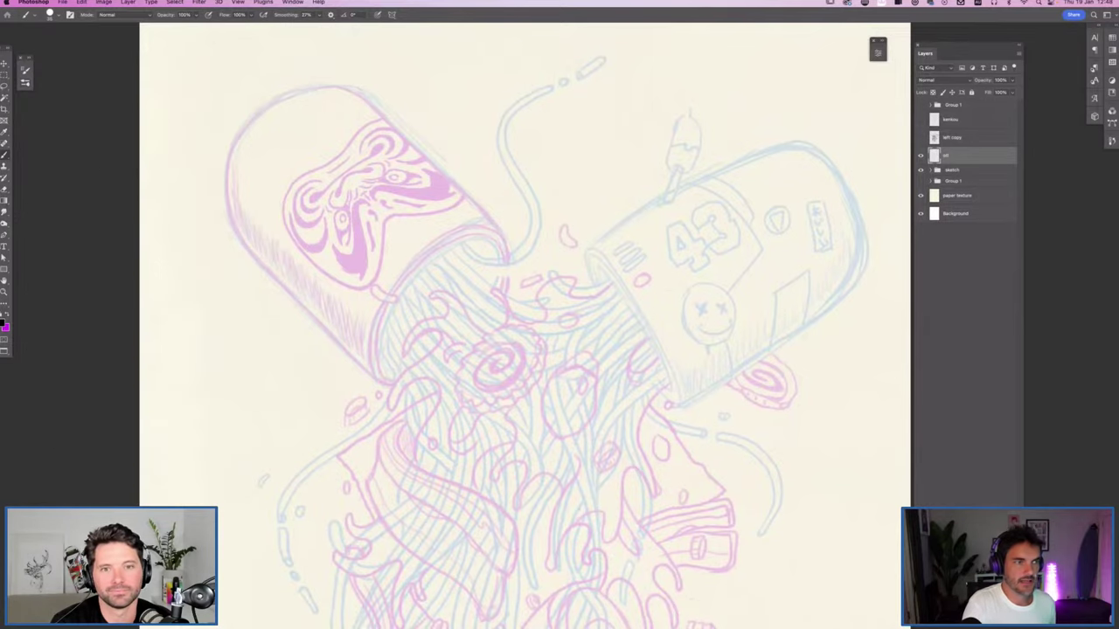
Step: Check the Shape Dynamics settings of the inking brush, including its pen-pressure size control
key(F5)
click(66, 105)
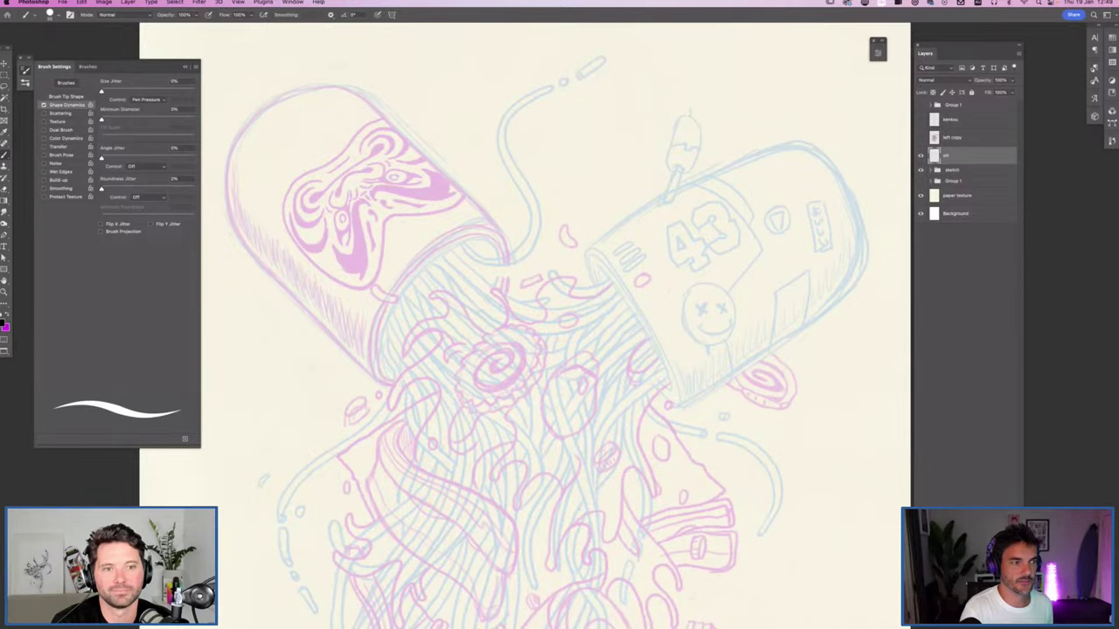
click(25, 71)
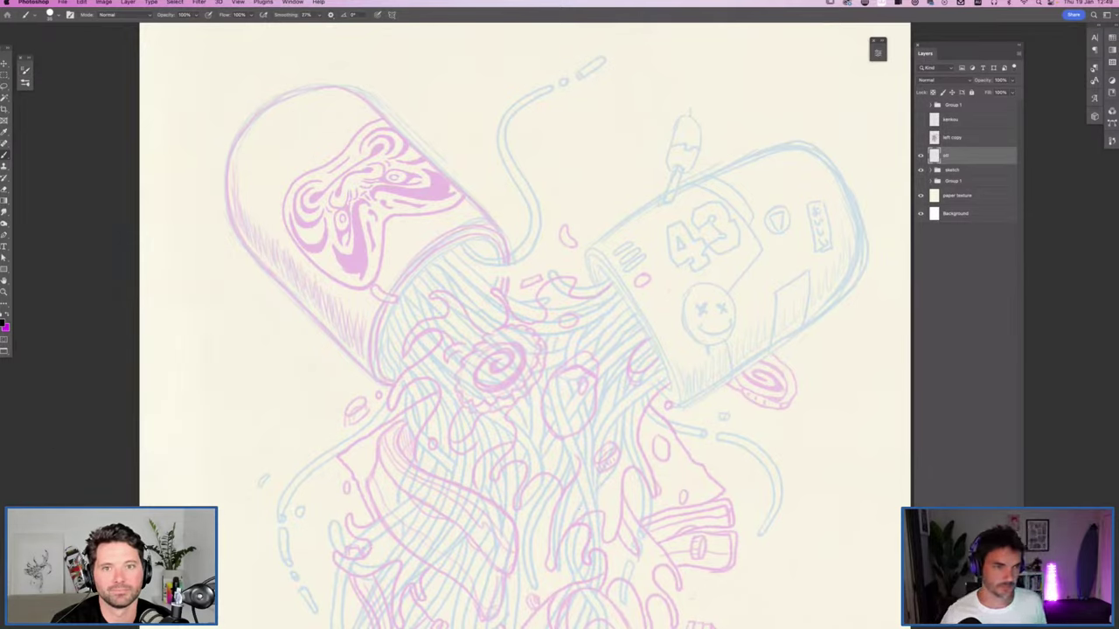
Step: Lower the brush smoothing to nearly zero, paint a curved test stroke above the left capsule and circle its two wobbly spots
scroll(525, 350, up, 3)
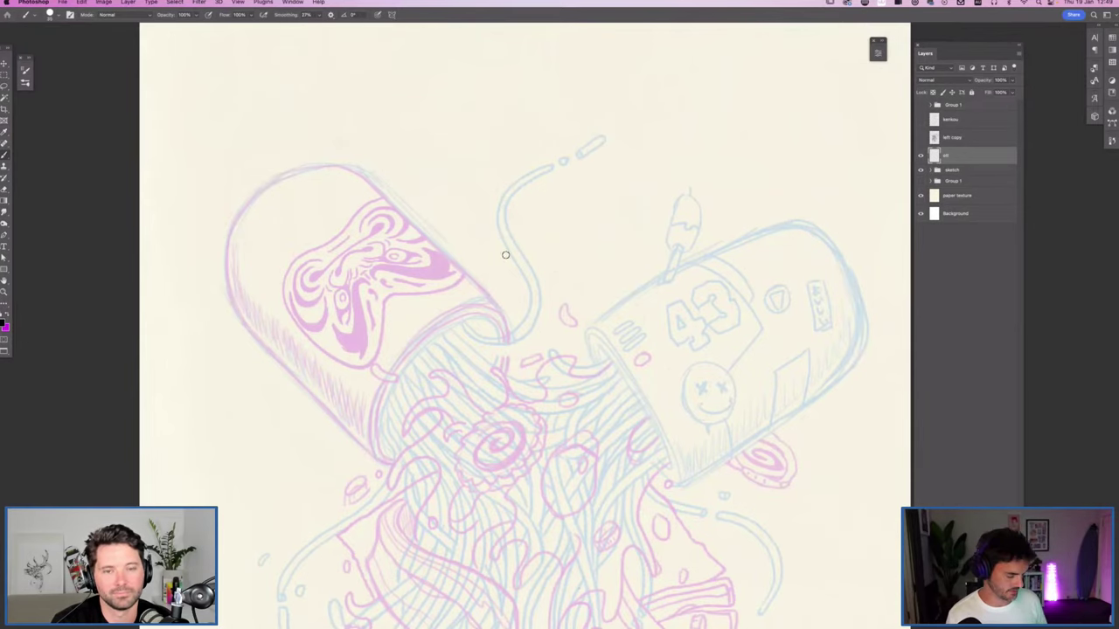
scroll(527, 285, up, 5)
scroll(576, 336, up, 2)
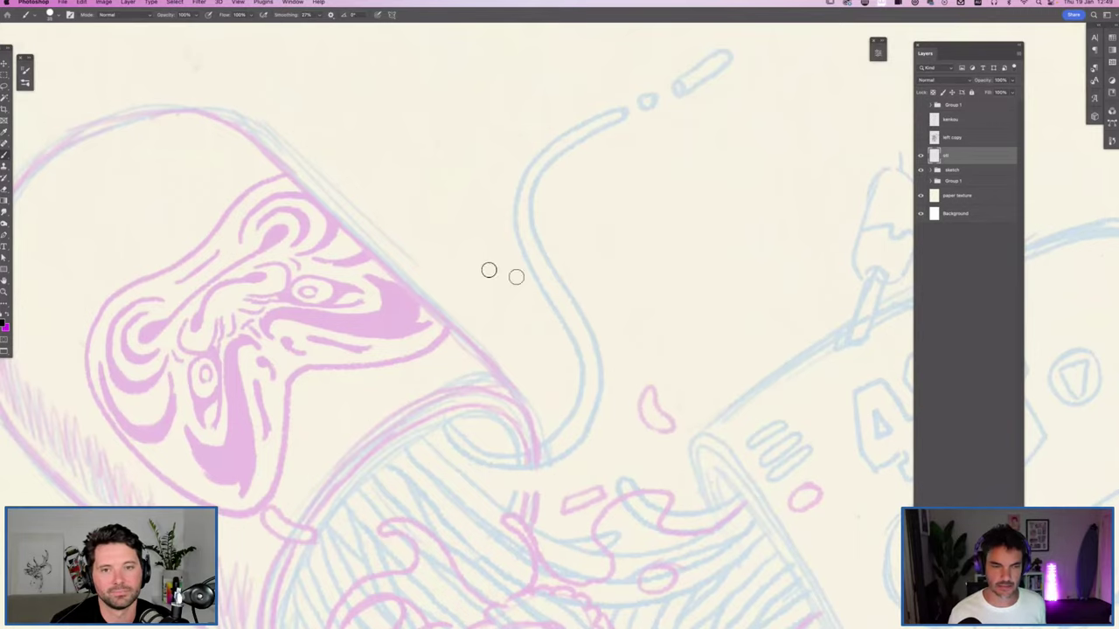
drag(490, 232, 544, 323)
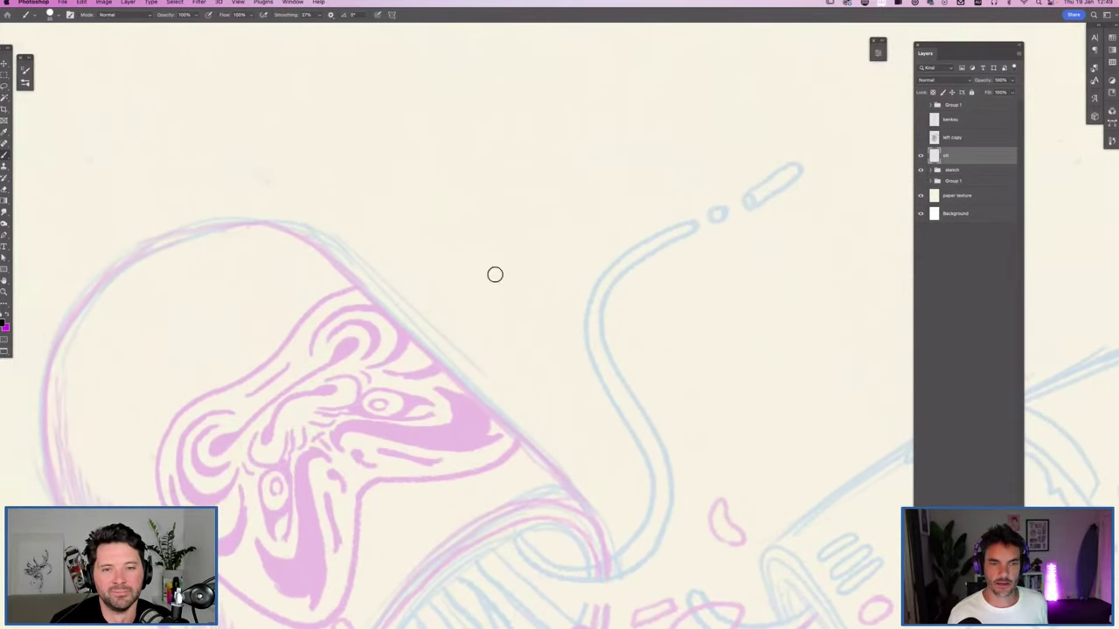
click(320, 15)
drag(320, 25, 297, 25)
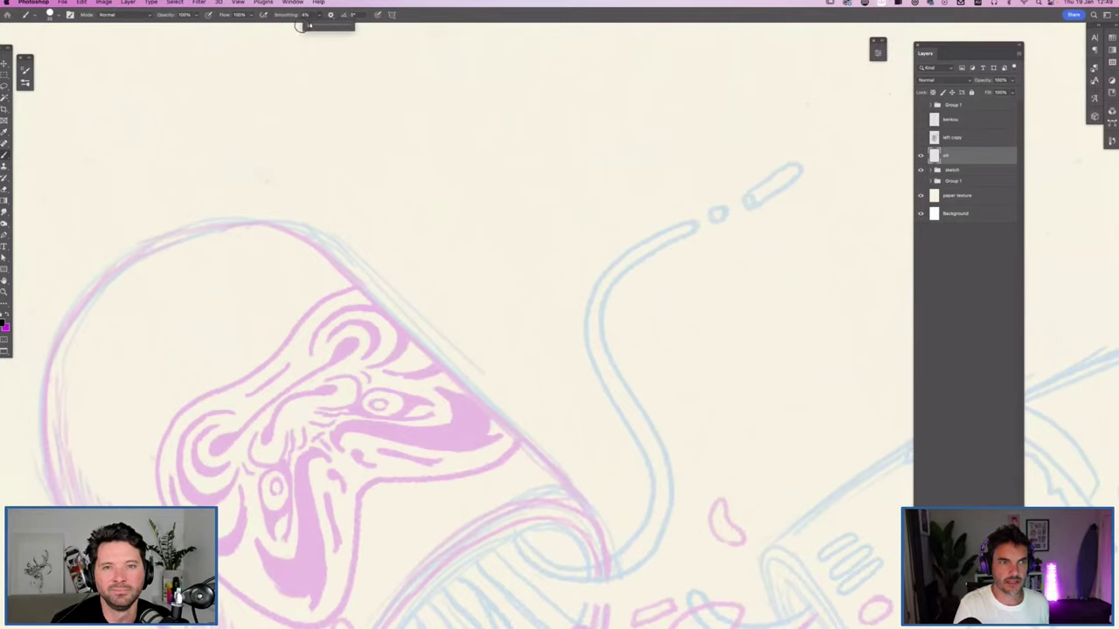
mouse_move(485, 308)
mouse_down()
mouse_move(556, 168)
mouse_move(591, 132)
mouse_move(668, 84)
mouse_move(715, 67)
mouse_up()
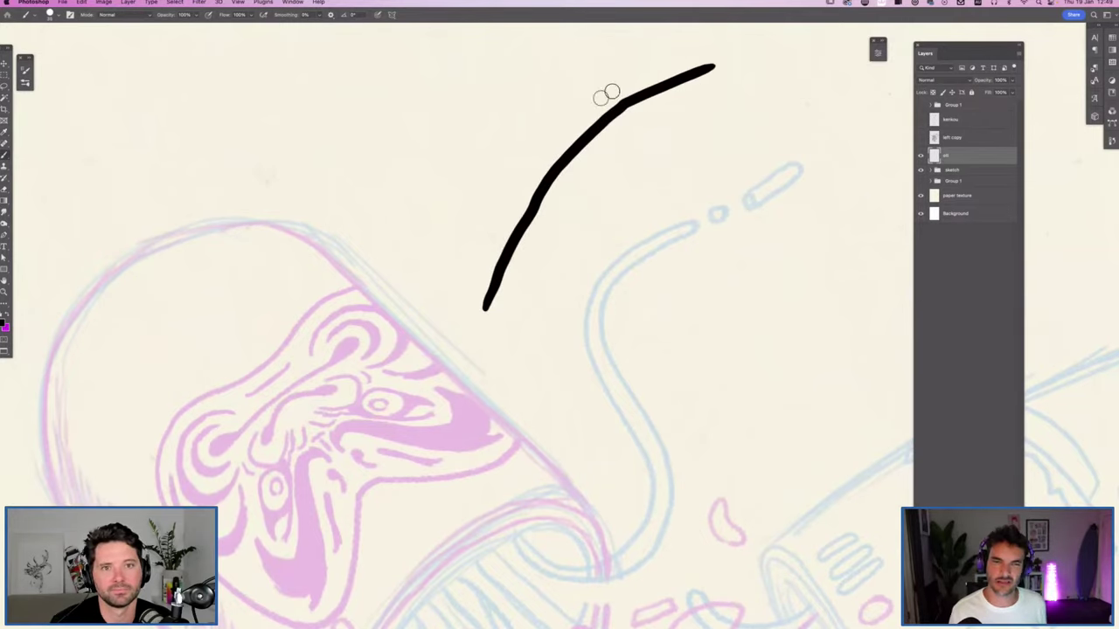
mouse_move(614, 87)
mouse_down()
mouse_move(644, 117)
mouse_move(612, 86)
mouse_up()
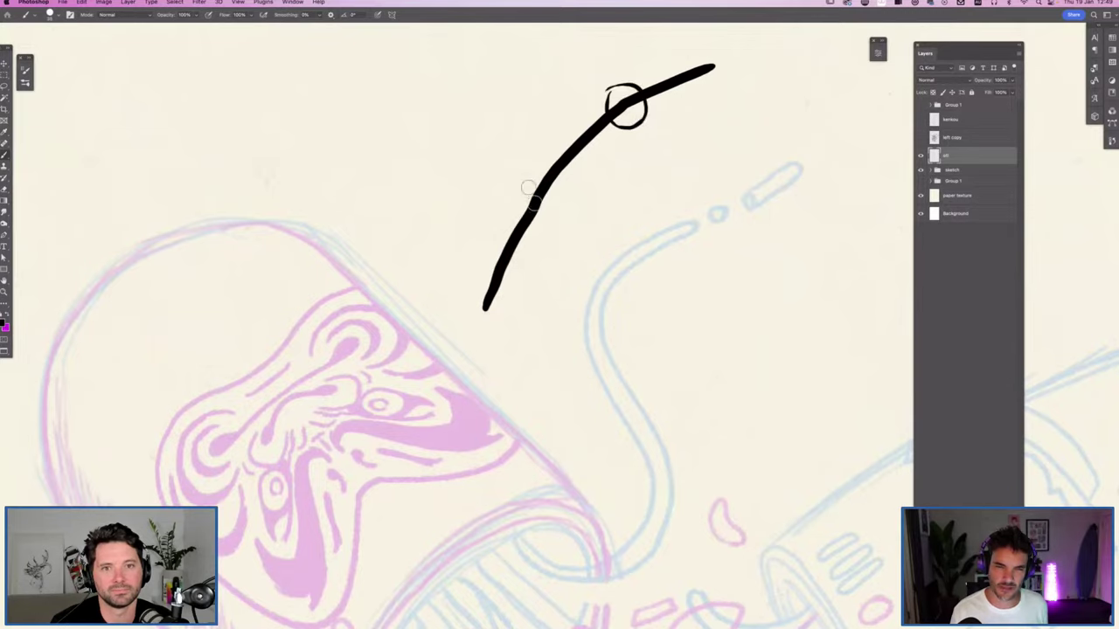
mouse_move(532, 185)
mouse_down()
mouse_move(551, 214)
mouse_move(535, 186)
mouse_up()
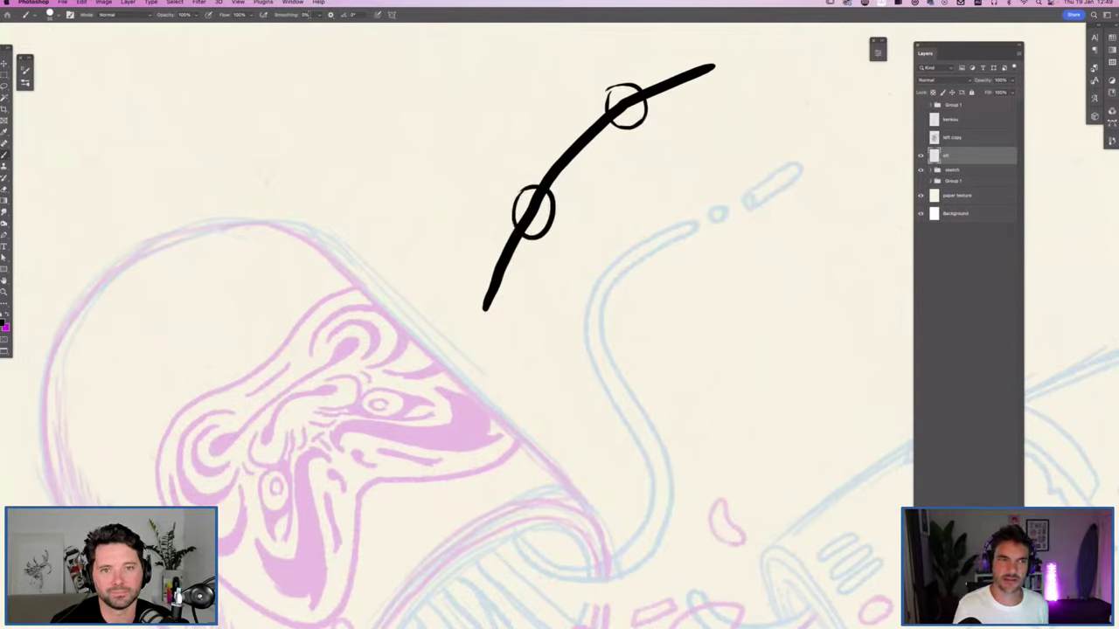
Step: Paint parallel curved test strokes beside the circled one for comparison, first with 27% brush smoothing and finally with 100%
click(320, 15)
drag(321, 27, 328, 28)
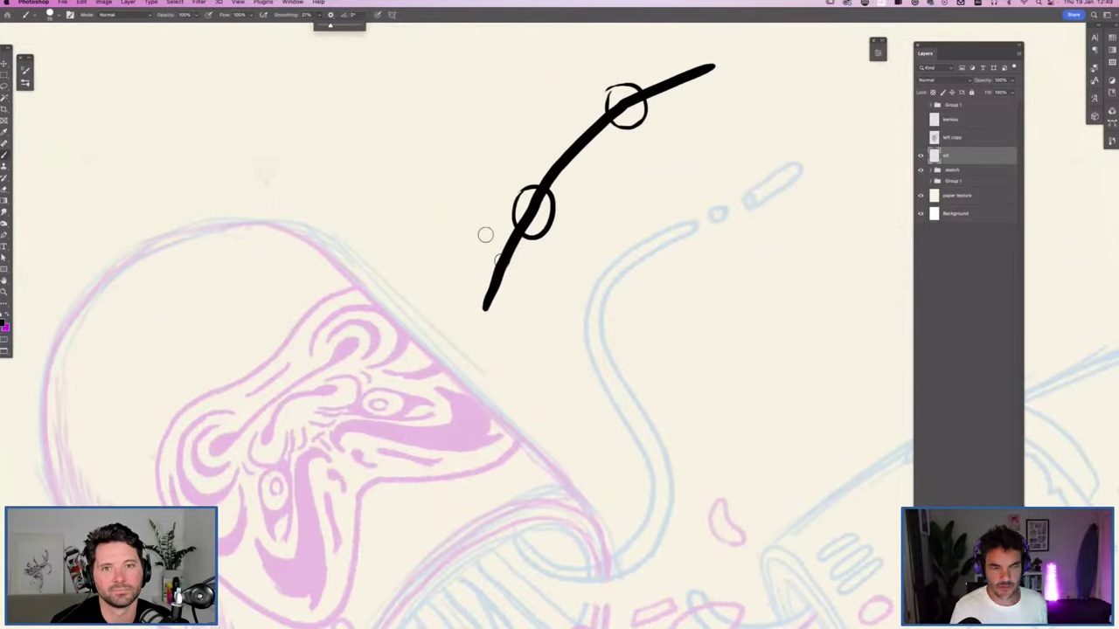
mouse_move(526, 327)
mouse_down()
mouse_move(572, 227)
mouse_move(633, 151)
mouse_move(749, 72)
mouse_up()
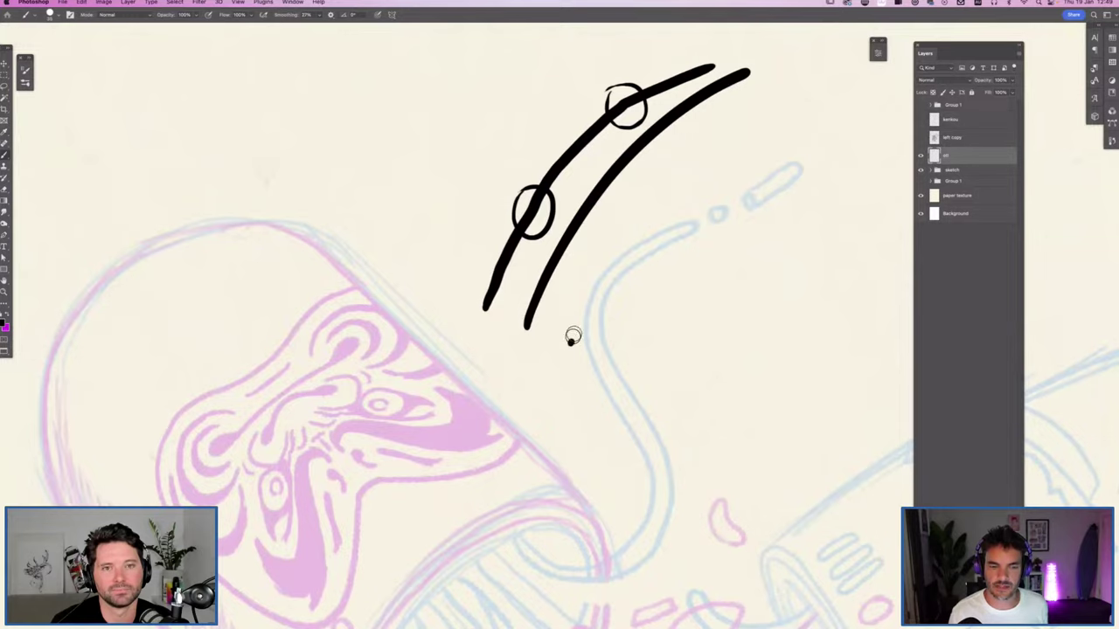
mouse_move(573, 338)
mouse_down()
mouse_move(617, 255)
mouse_move(707, 162)
mouse_move(803, 103)
mouse_up()
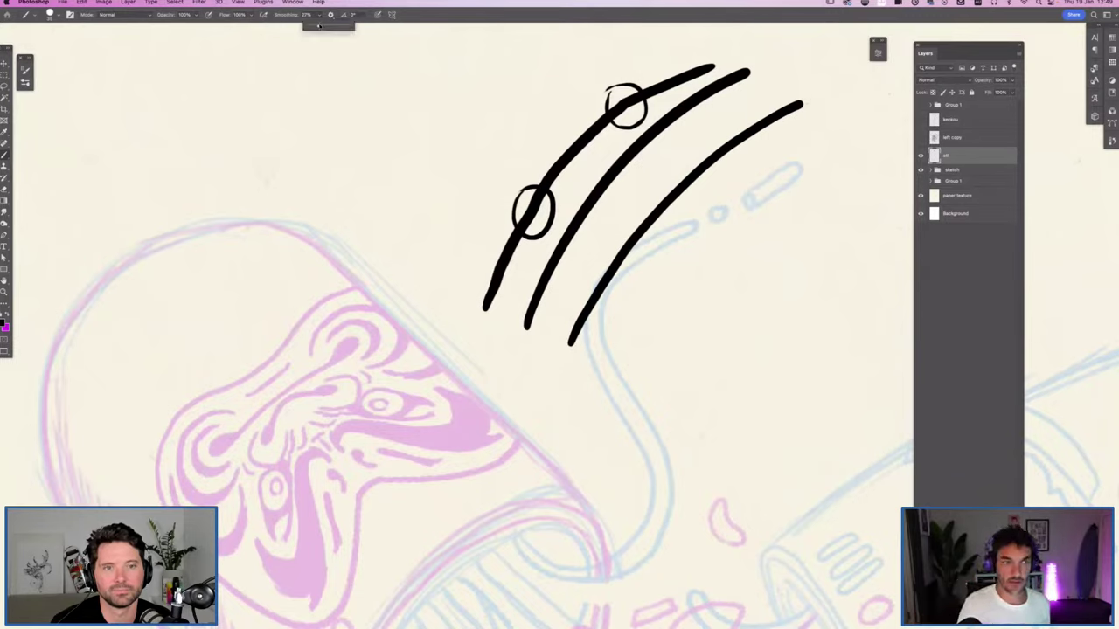
mouse_move(597, 371)
mouse_down()
mouse_move(701, 229)
mouse_move(747, 185)
mouse_move(862, 118)
mouse_up()
mouse_move(626, 400)
mouse_down()
mouse_move(717, 275)
mouse_move(821, 194)
mouse_move(845, 192)
mouse_move(866, 219)
mouse_move(860, 280)
mouse_move(841, 300)
mouse_move(782, 315)
mouse_move(768, 291)
mouse_move(797, 243)
mouse_move(831, 249)
mouse_move(842, 284)
mouse_move(817, 347)
mouse_move(756, 375)
mouse_move(724, 353)
mouse_move(724, 313)
mouse_up()
Step: Undo all the black test strokes and circles above the left capsule
key(super+z)
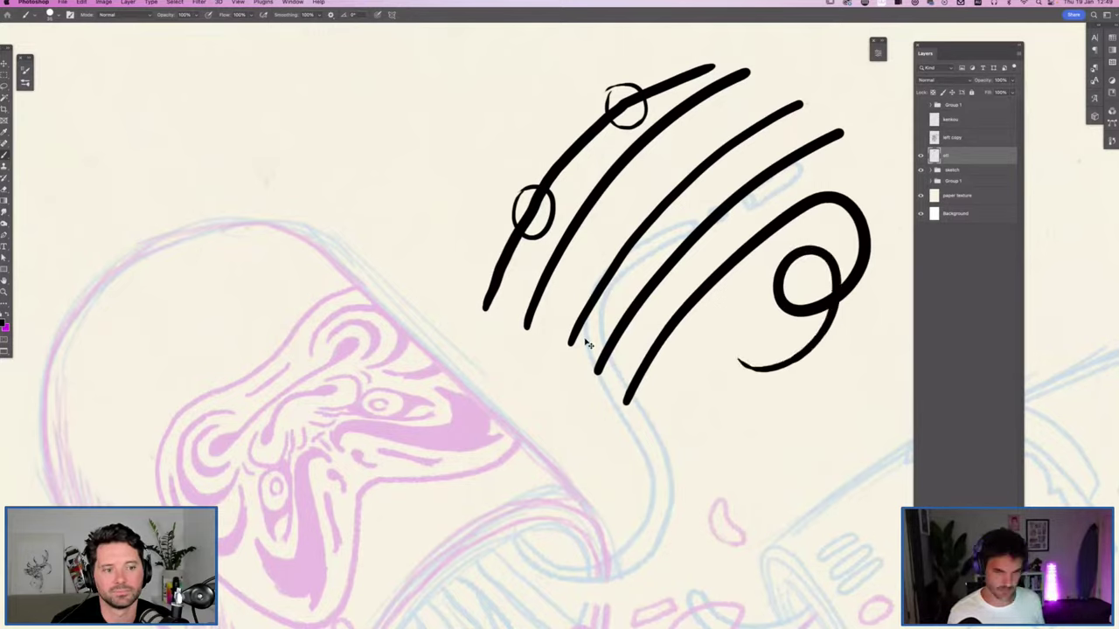
key(super+z)
key(super+z)
key(super+z)
key(super+z)
key(super+z)
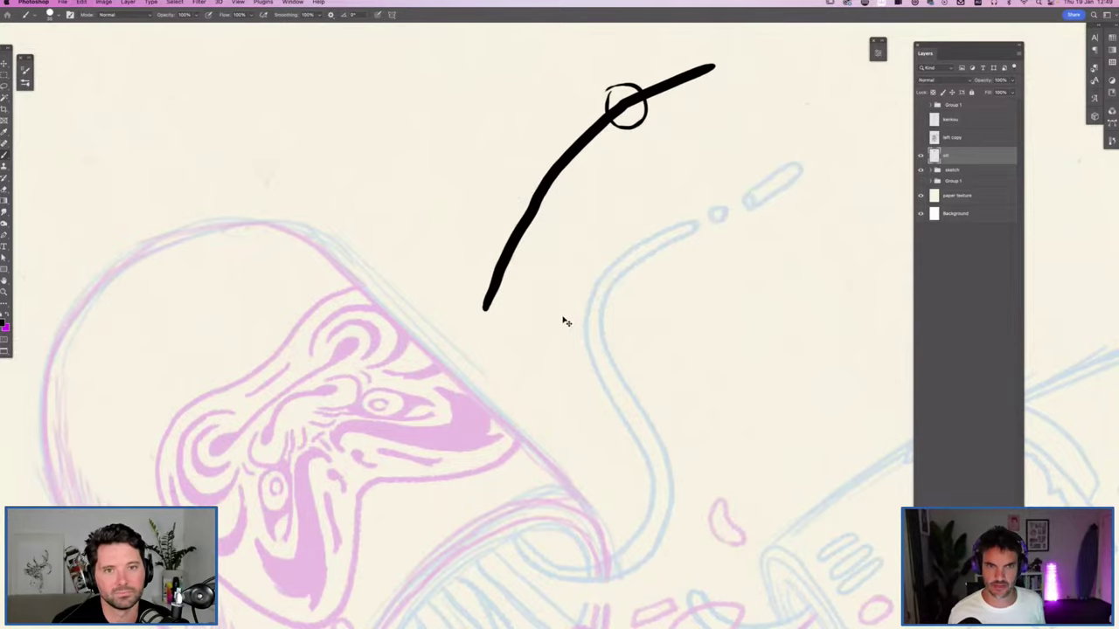
key(super+z)
key(super+z)
Step: Lower the brush smoothing to the minimum, try a winding test stroke above the left capsule and undo it
click(319, 15)
drag(320, 25, 269, 28)
mouse_move(497, 248)
mouse_down()
mouse_move(535, 198)
mouse_move(615, 141)
mouse_move(670, 128)
mouse_move(709, 138)
mouse_move(736, 169)
mouse_move(727, 248)
mouse_move(695, 271)
mouse_move(618, 242)
mouse_move(564, 255)
mouse_move(541, 296)
mouse_move(566, 330)
mouse_move(680, 313)
mouse_up()
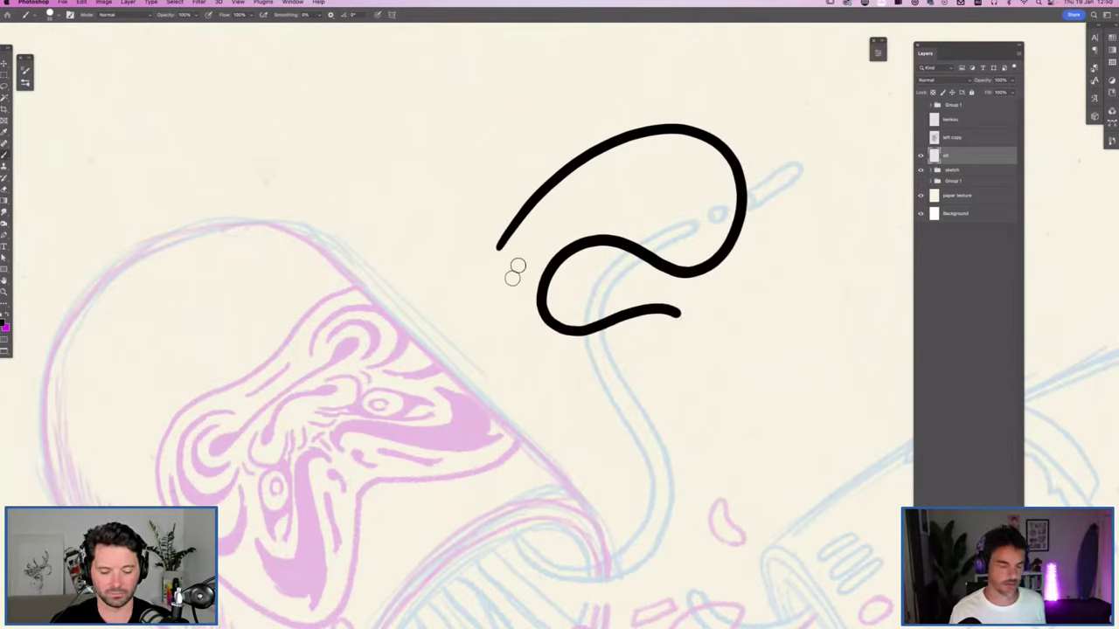
key(super+z)
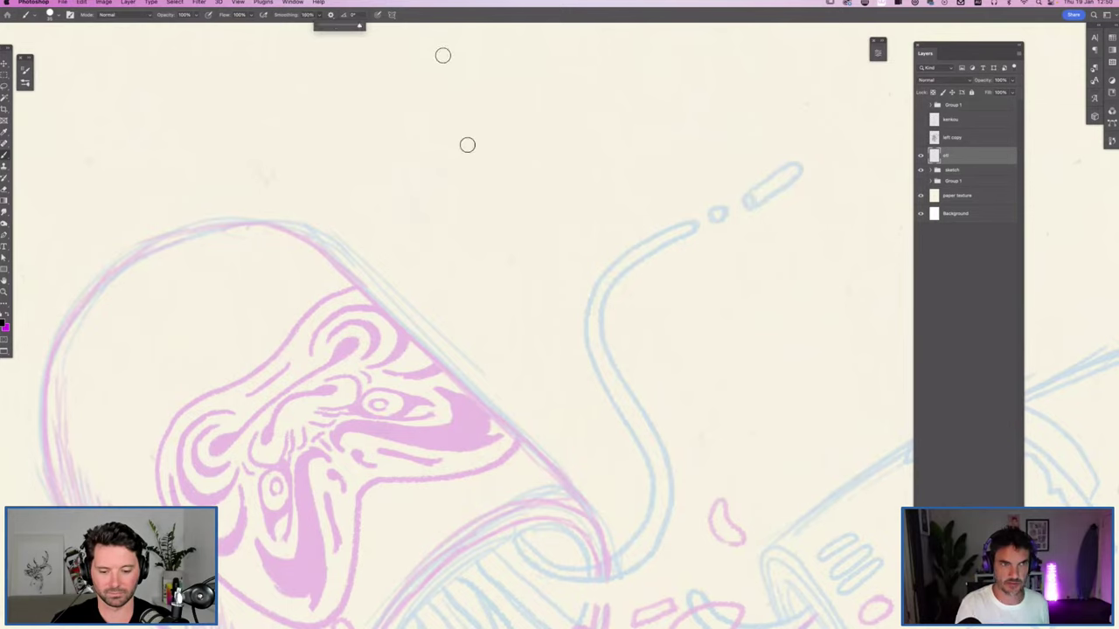
Step: Try one winding and two curved test strokes with 100% brush smoothing, undoing each of them
mouse_move(483, 215)
mouse_down()
mouse_move(548, 152)
mouse_move(619, 116)
mouse_move(656, 111)
mouse_move(699, 128)
mouse_move(717, 162)
mouse_move(693, 212)
mouse_move(591, 200)
mouse_move(537, 238)
mouse_move(538, 285)
mouse_move(597, 305)
mouse_up()
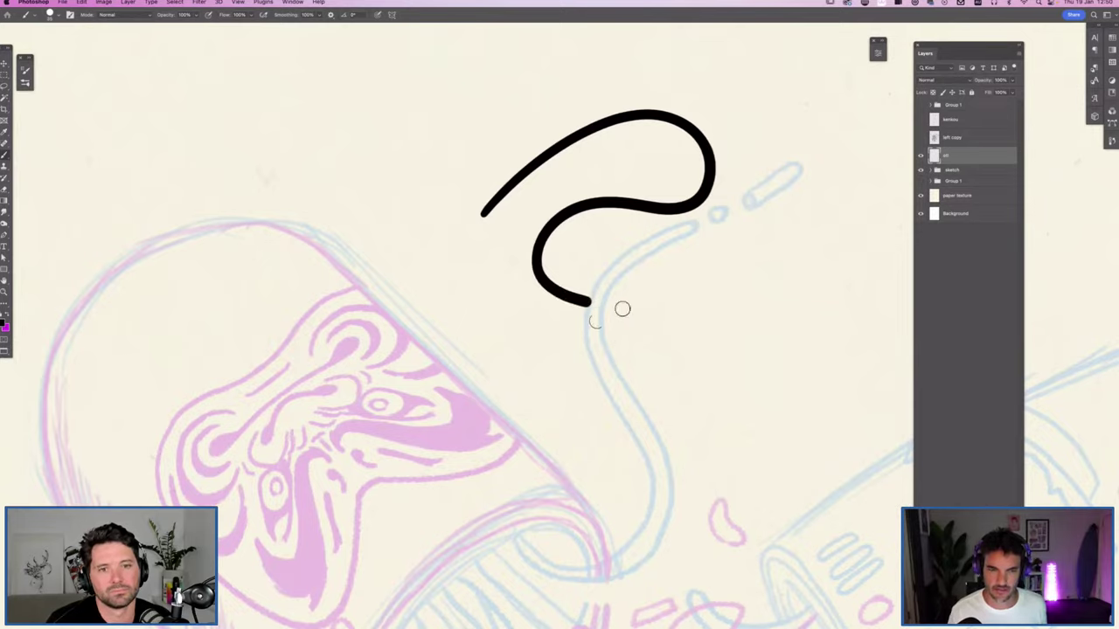
key(super+z)
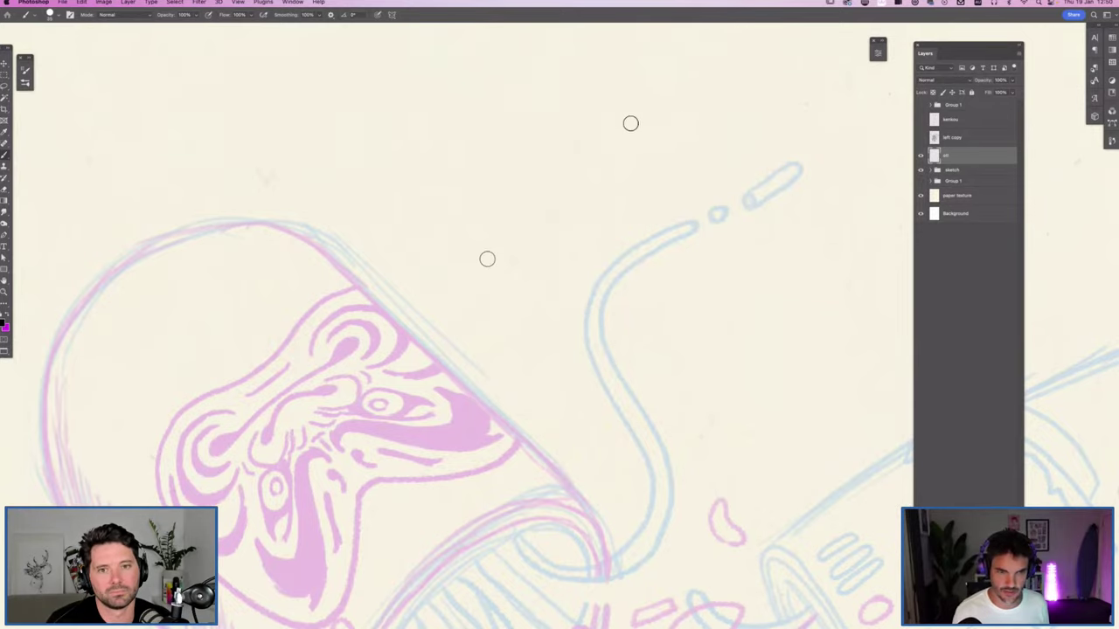
mouse_move(631, 125)
mouse_down()
mouse_move(457, 292)
mouse_move(413, 367)
mouse_up()
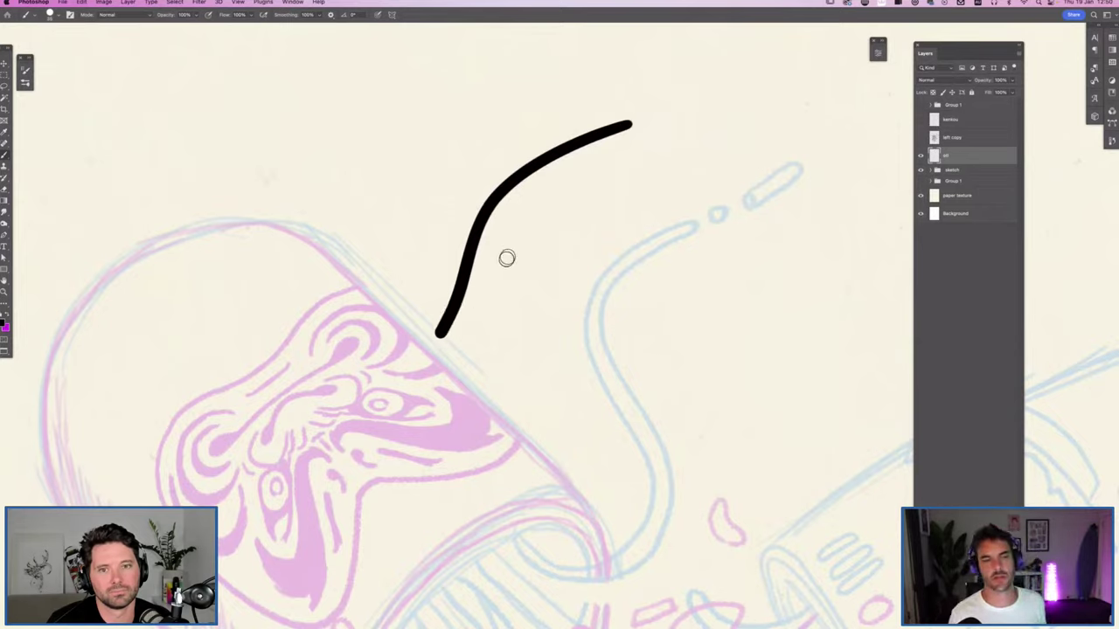
key(super+z)
mouse_move(579, 136)
mouse_down()
mouse_move(457, 292)
mouse_move(423, 366)
mouse_up()
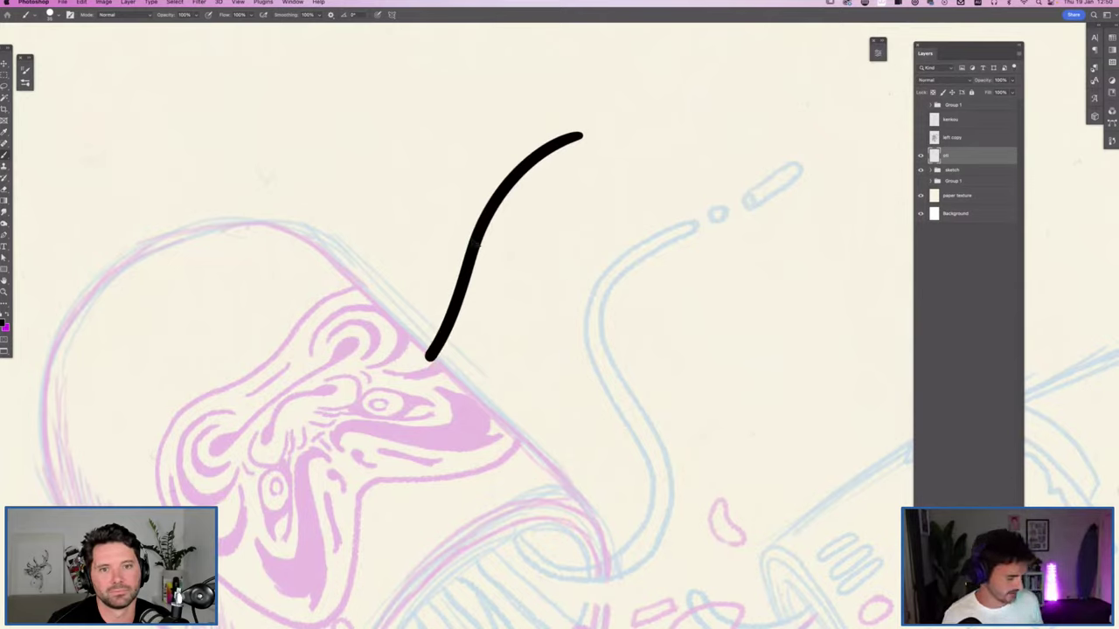
key(super+z)
Step: Set the brush smoothing to 27%, reduce the brush size and ink the outline of the small antenna on top of the right capsule
click(320, 17)
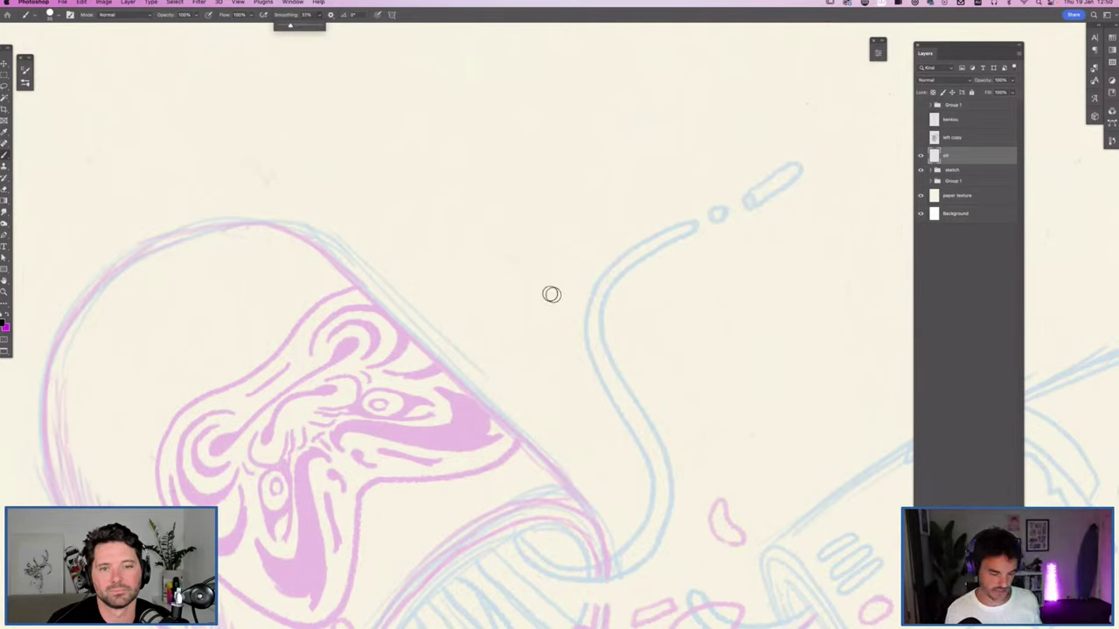
click(553, 266)
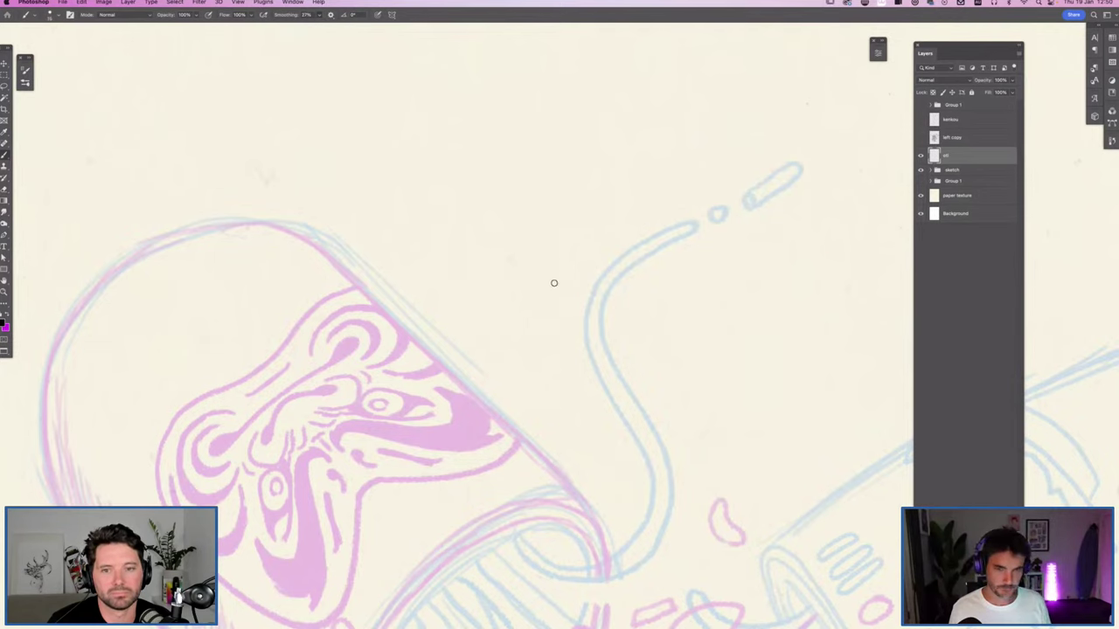
drag(544, 289, 438, 35)
mouse_move(504, 348)
mouse_down()
mouse_move(478, 359)
mouse_move(461, 417)
mouse_up()
mouse_move(495, 273)
mouse_down()
mouse_move(501, 320)
mouse_move(498, 308)
mouse_up()
drag(456, 330, 375, 349)
scroll(487, 272, down, 5)
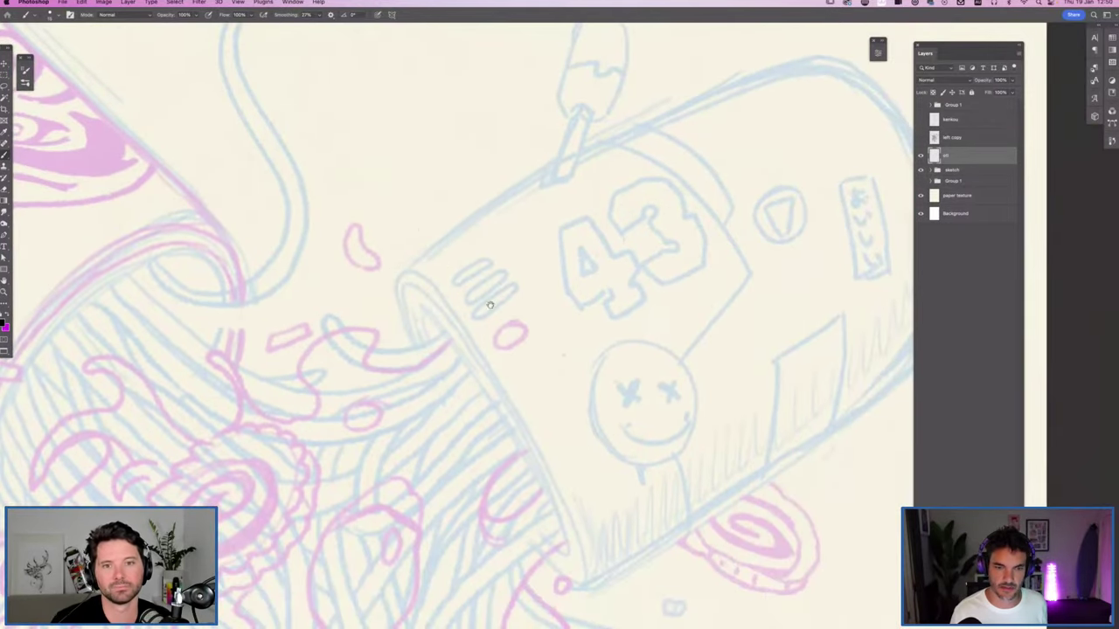
scroll(513, 313, down, 3)
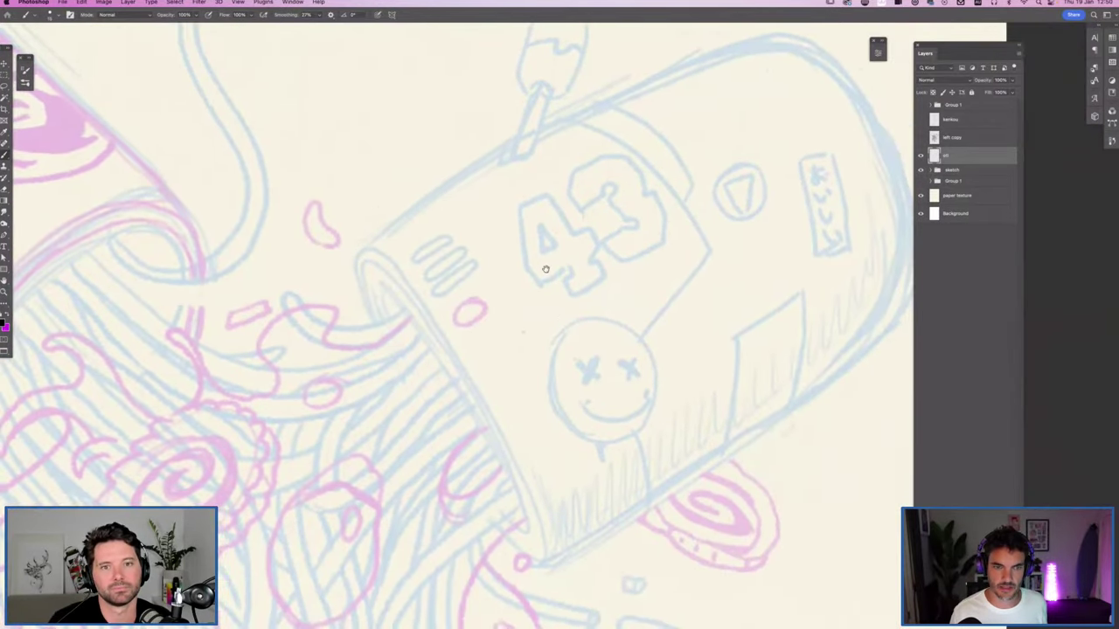
scroll(545, 263, up, 4)
scroll(540, 234, down, 2)
mouse_move(590, 196)
mouse_down()
mouse_move(561, 277)
mouse_move(571, 299)
mouse_move(589, 288)
mouse_move(594, 299)
mouse_move(560, 343)
mouse_up()
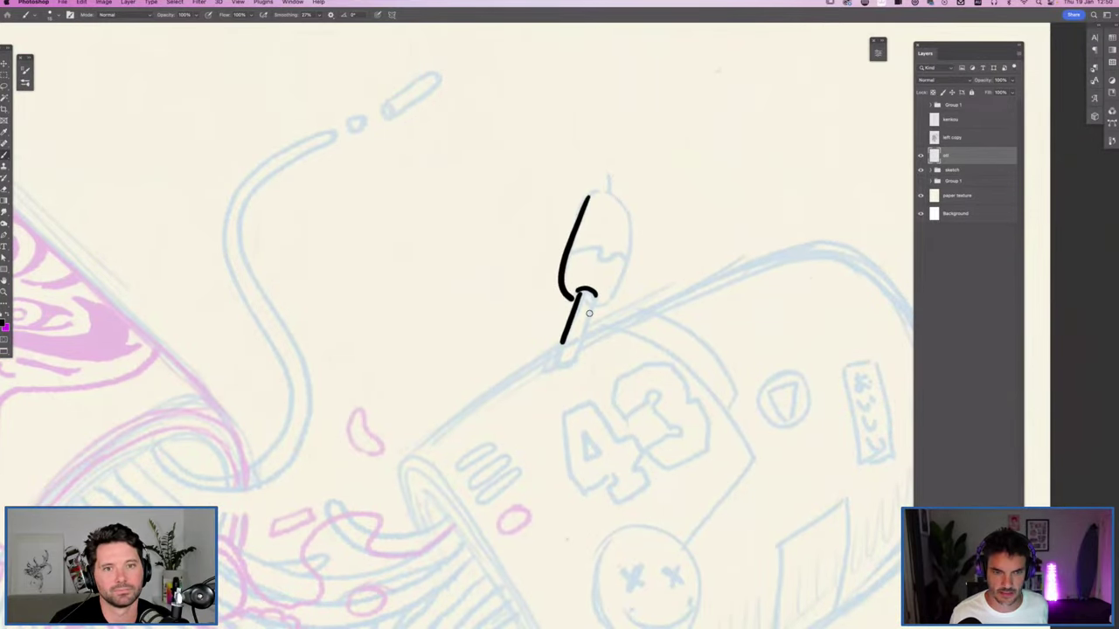
mouse_move(595, 298)
mouse_down()
mouse_move(572, 362)
mouse_move(568, 345)
mouse_move(552, 357)
mouse_move(577, 363)
mouse_move(630, 251)
mouse_move(636, 201)
mouse_move(590, 198)
mouse_up()
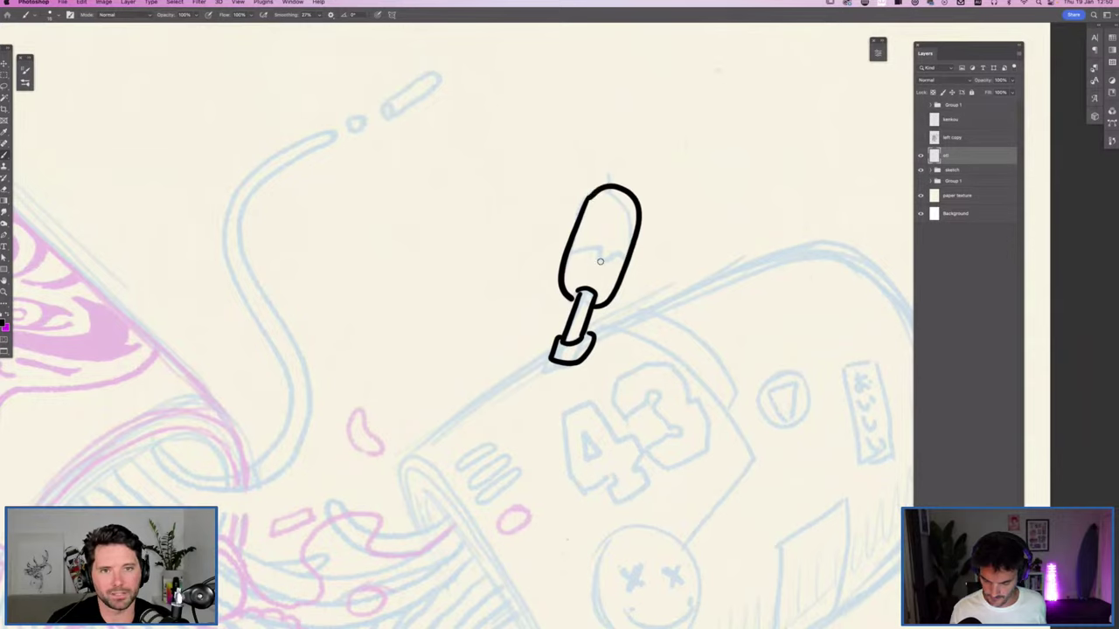
Step: Ink the jagged band across the robot-shaped antenna's head, two small oval eyes below its crown and thin rods on top
mouse_move(574, 242)
mouse_down()
mouse_move(601, 240)
mouse_move(609, 257)
mouse_move(637, 246)
mouse_up()
mouse_move(590, 216)
mouse_down()
mouse_move(586, 235)
mouse_move(605, 229)
mouse_up()
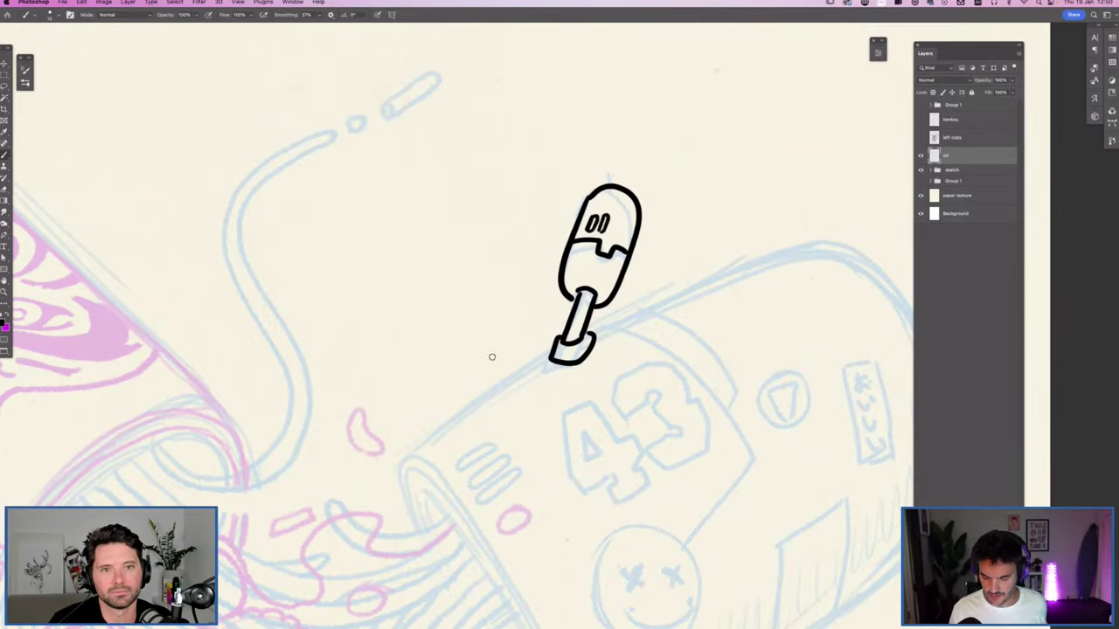
mouse_move(629, 190)
mouse_down()
mouse_move(652, 170)
mouse_move(656, 272)
mouse_move(619, 208)
mouse_up()
drag(653, 292, 610, 219)
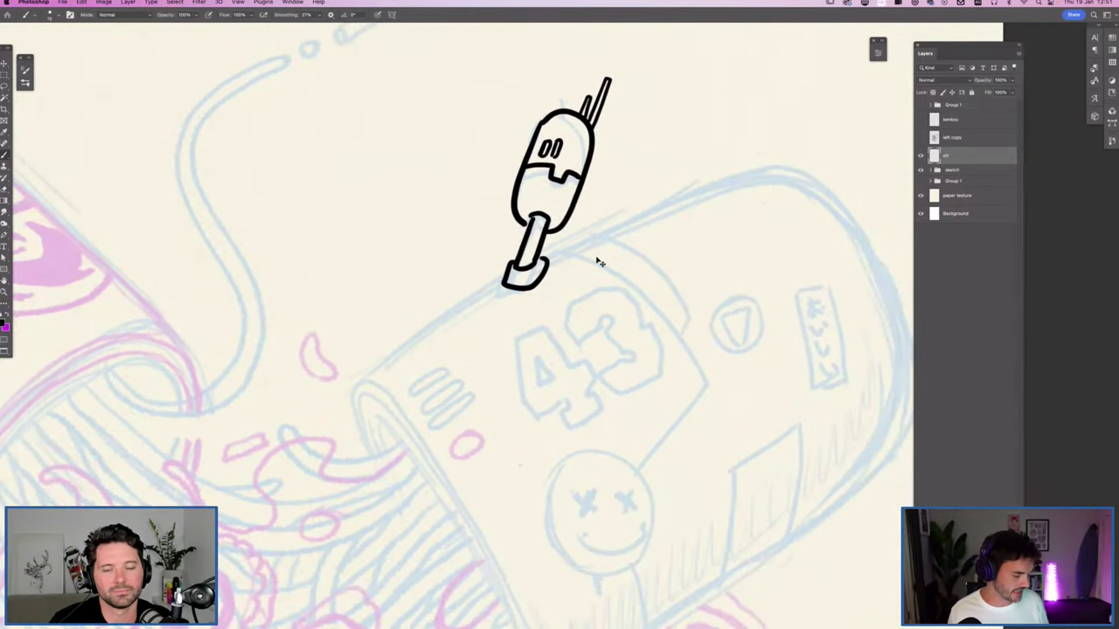
Step: Ink the robot's curved arm bending down onto the right capsule's upper edge
scroll(609, 218, down, 5)
scroll(617, 213, up, 1)
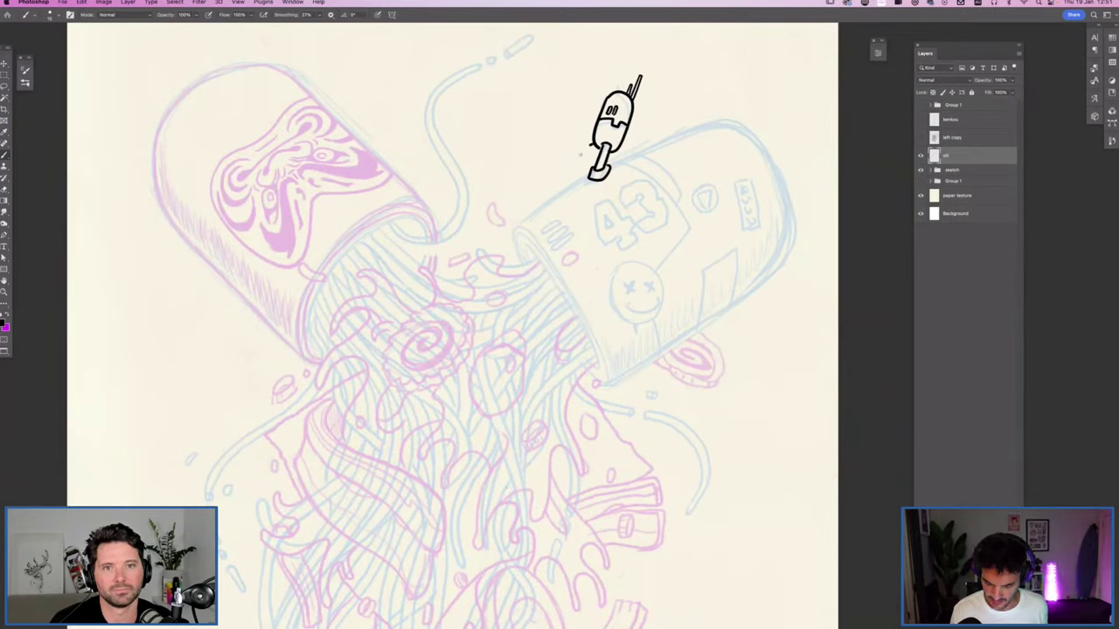
drag(579, 154, 576, 182)
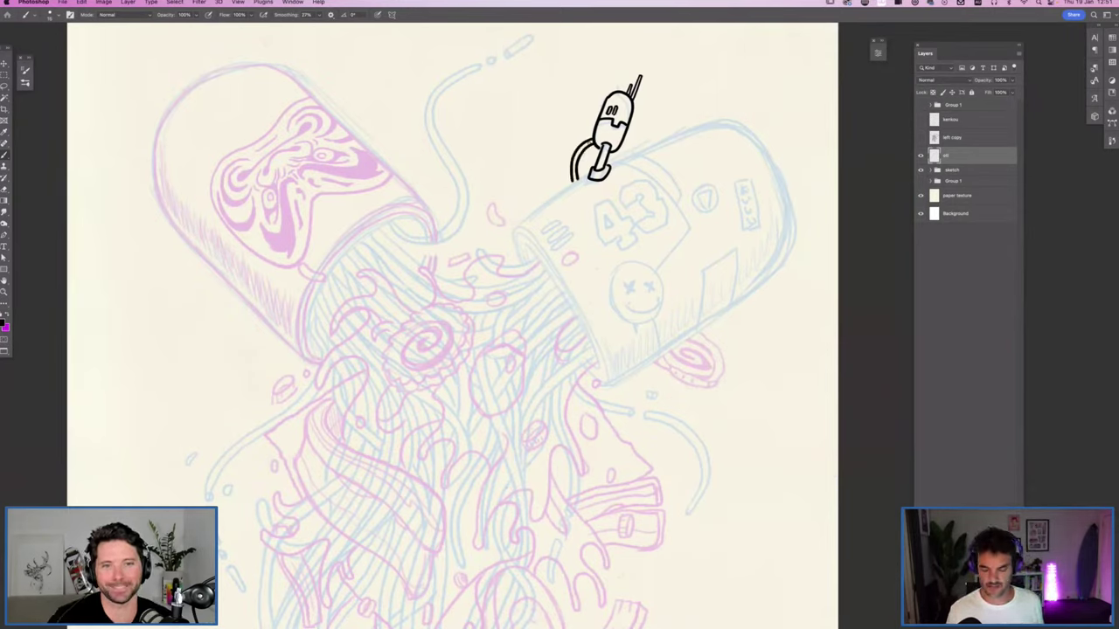
drag(589, 148, 588, 177)
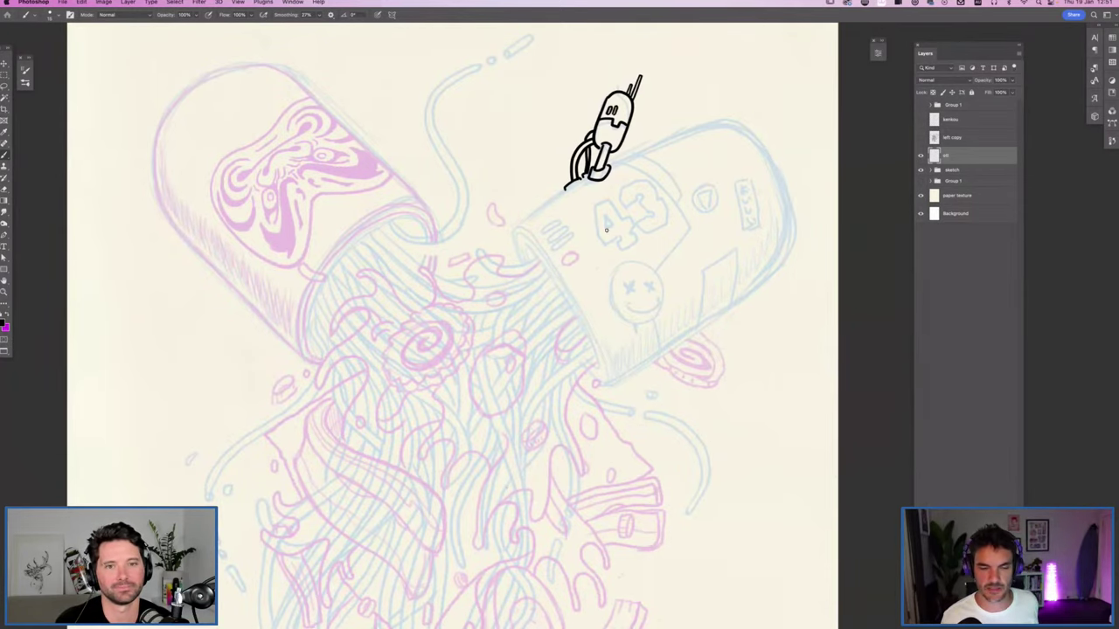
Step: Try two straight lines from the right capsule's rim along its upper edge, undoing both along with their start and end dots
scroll(525, 227, up, 3)
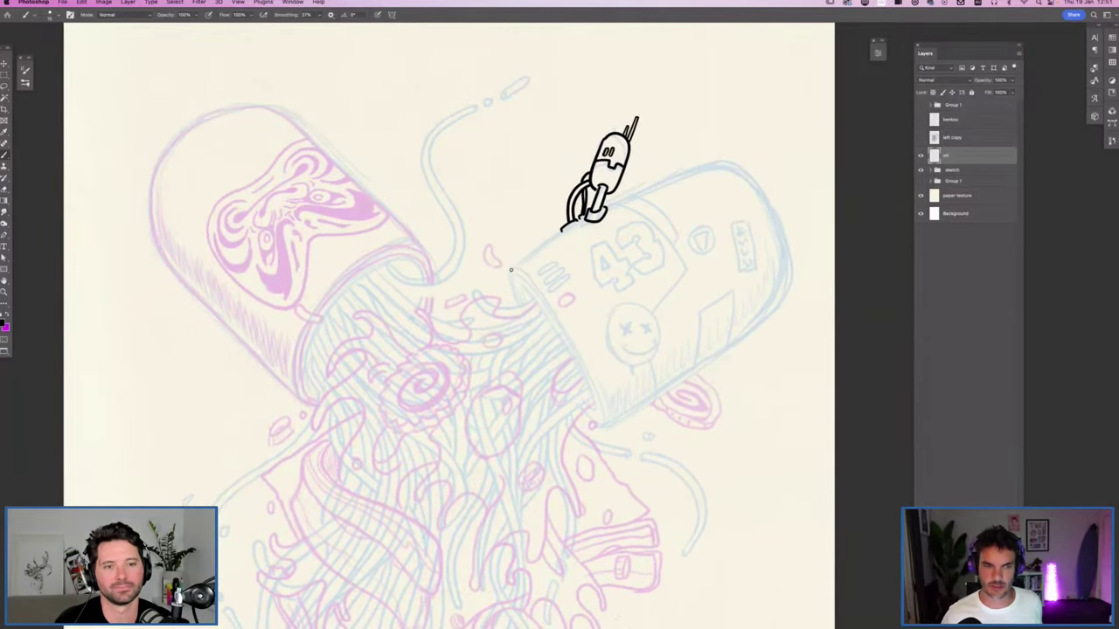
shift+click(704, 166)
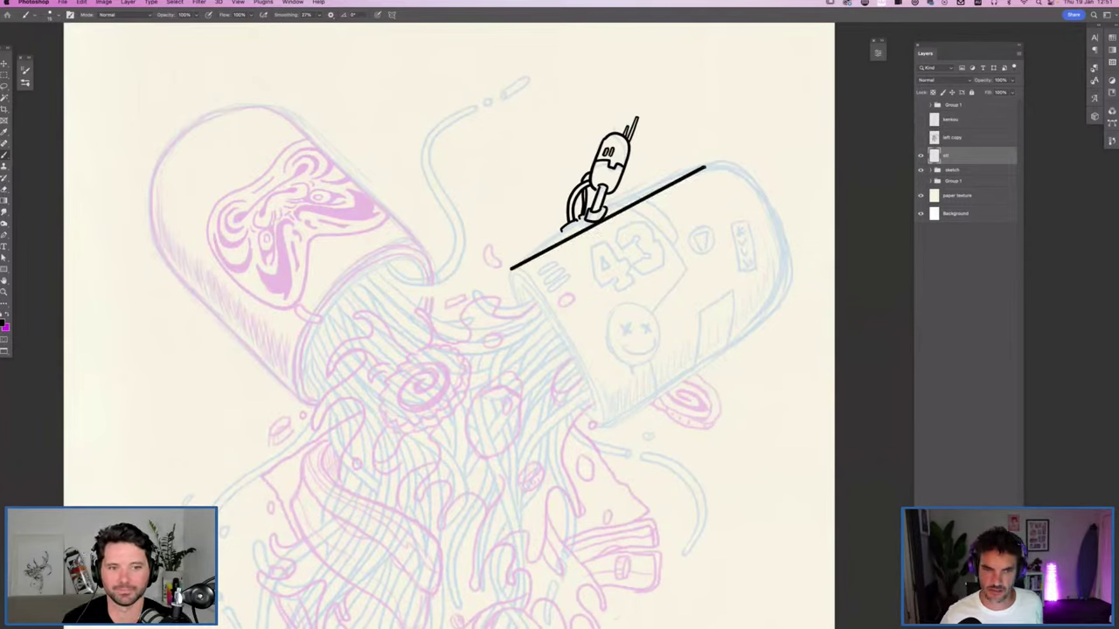
key(super+z)
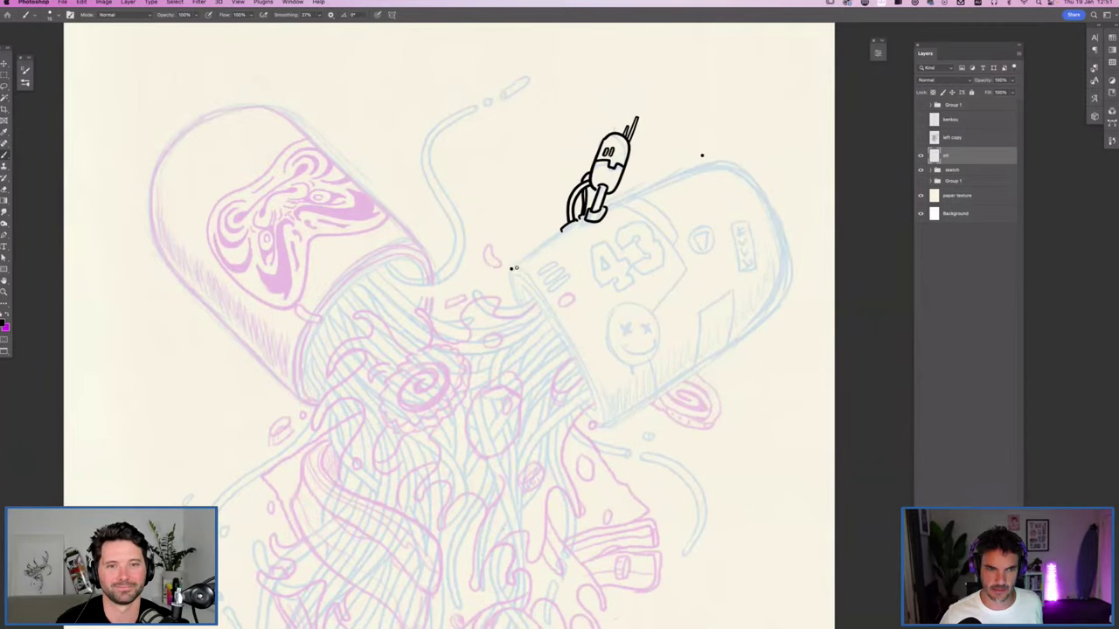
shift+click(702, 156)
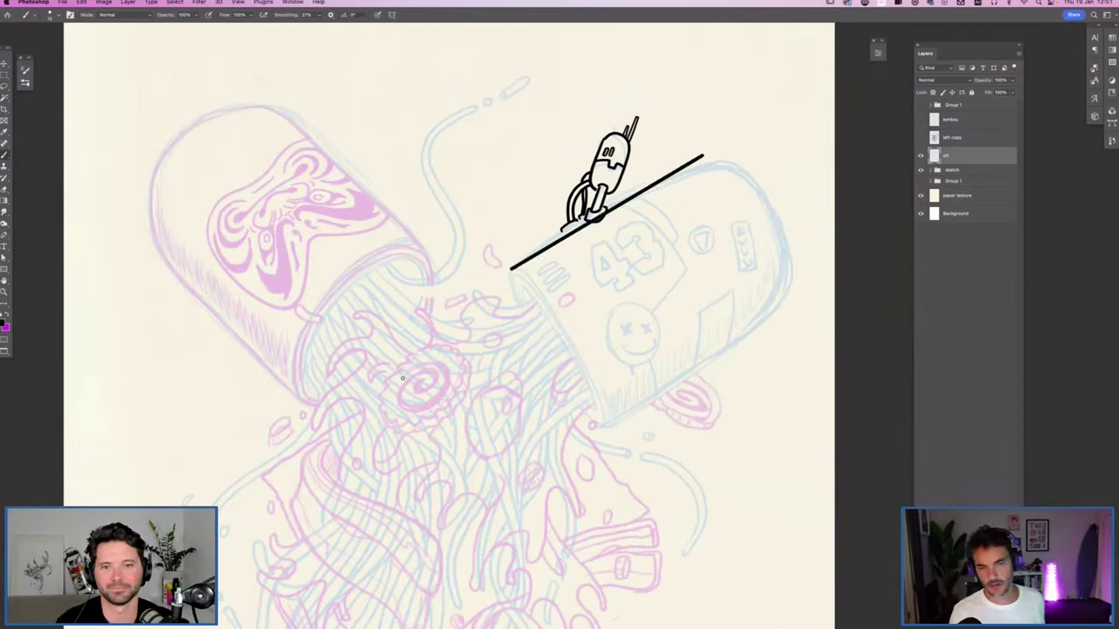
key(super+z)
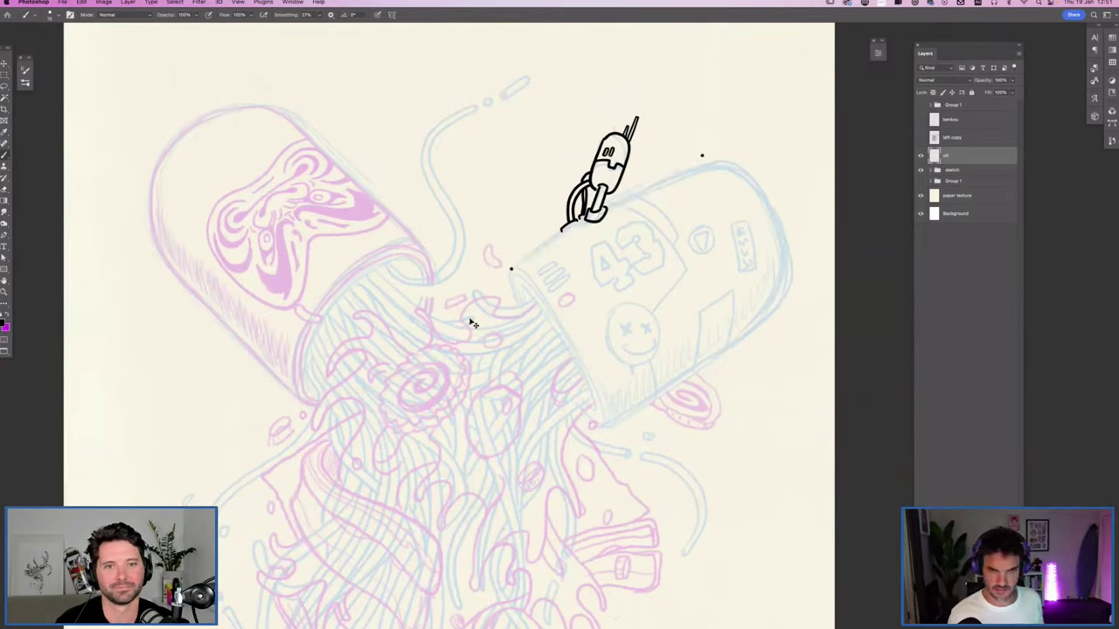
key(super+z)
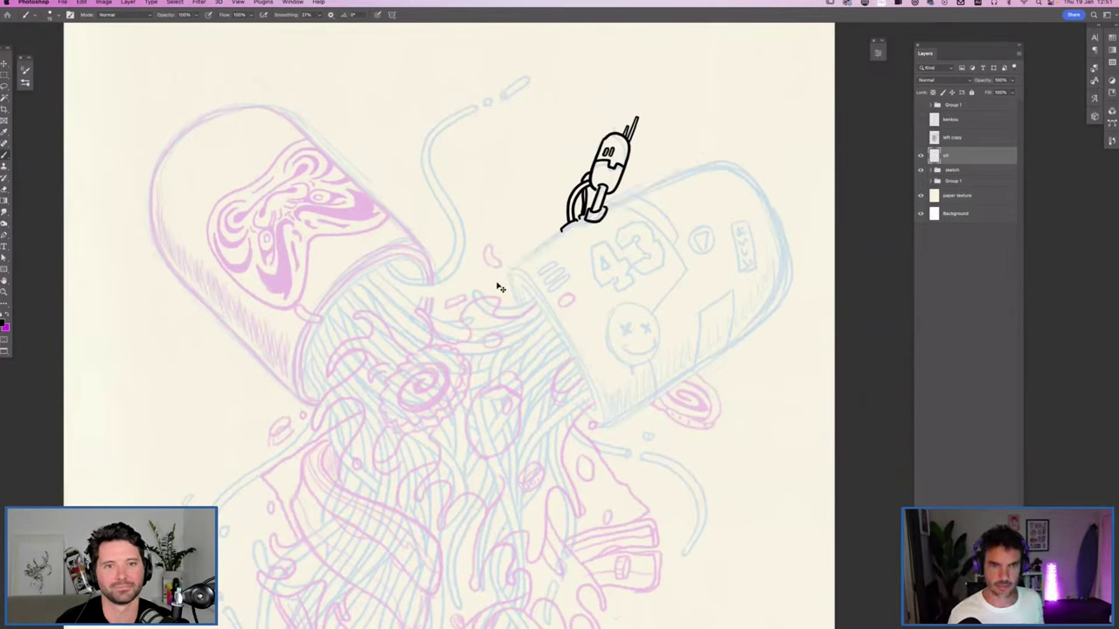
Step: Ink the right capsule's outer contour from the upper rim around the rounded end to the lower rim
mouse_move(512, 268)
mouse_down()
mouse_move(564, 226)
mouse_move(536, 256)
mouse_move(711, 165)
mouse_move(742, 170)
mouse_move(782, 201)
mouse_move(798, 262)
mouse_move(779, 303)
mouse_move(609, 426)
mouse_up()
key(super+z)
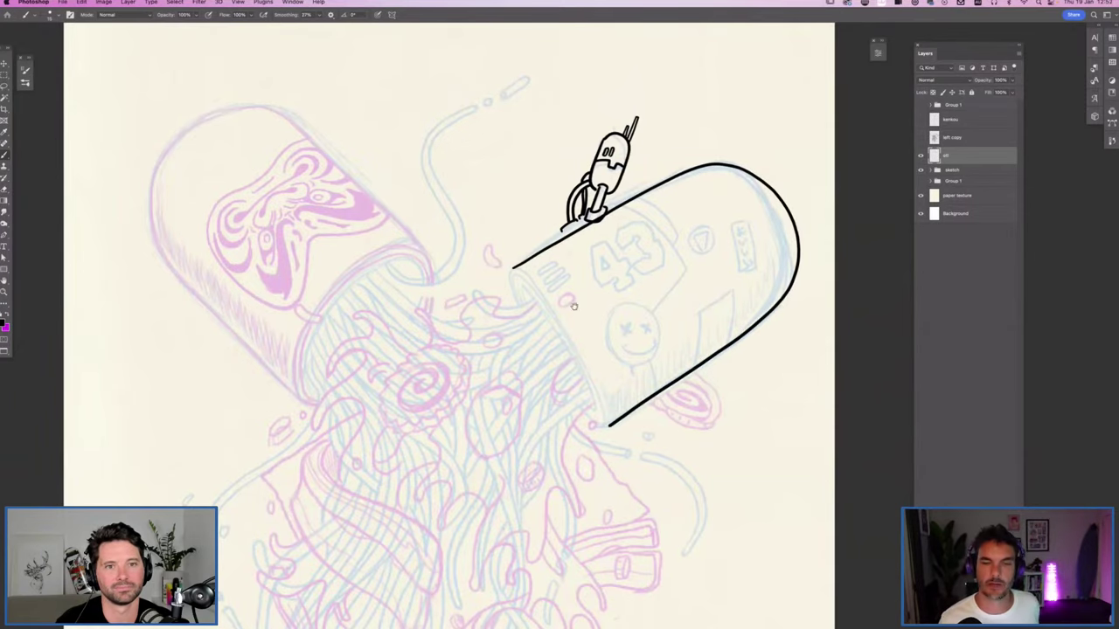
scroll(574, 306, down, 3)
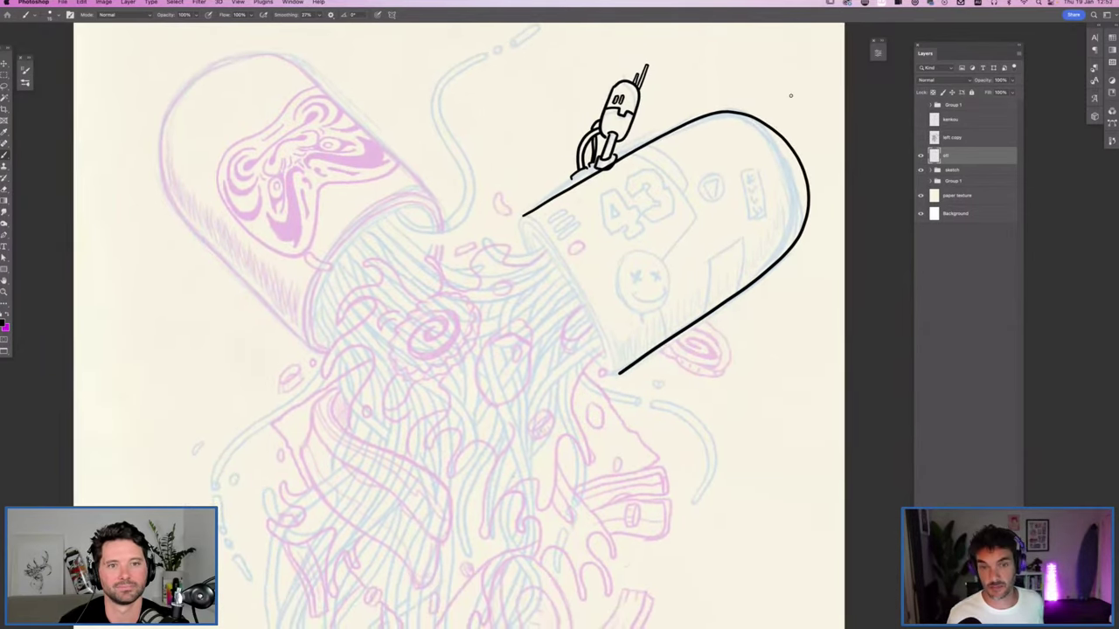
Step: Try a short stroke and a long curve just outside the right capsule's rounded end, undoing each
drag(776, 105, 802, 80)
key(ctrl+z)
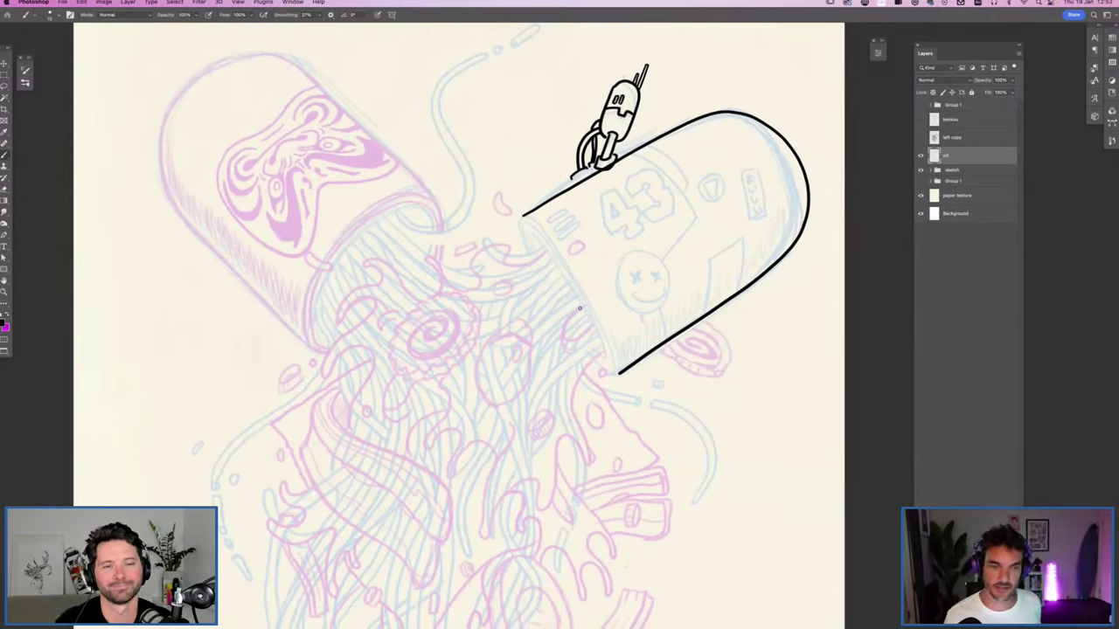
mouse_move(714, 102)
mouse_down()
mouse_move(809, 188)
mouse_move(815, 229)
mouse_up()
key(ctrl+z)
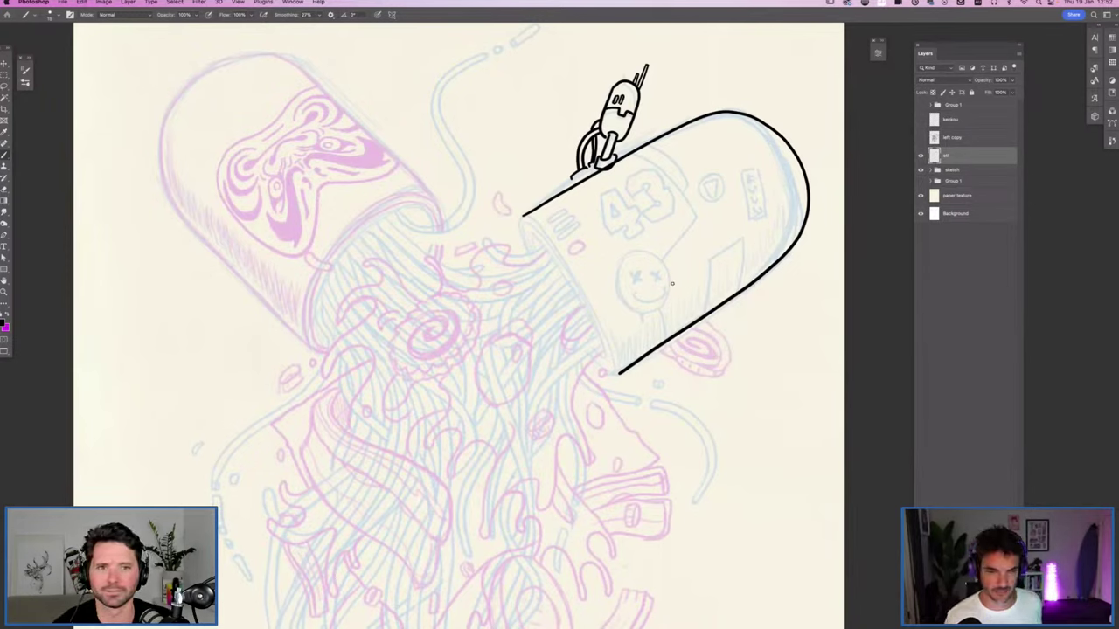
Step: Try three sweeping arcs beside the curved blue cord below the right capsule, undoing each
scroll(673, 283, down, 5)
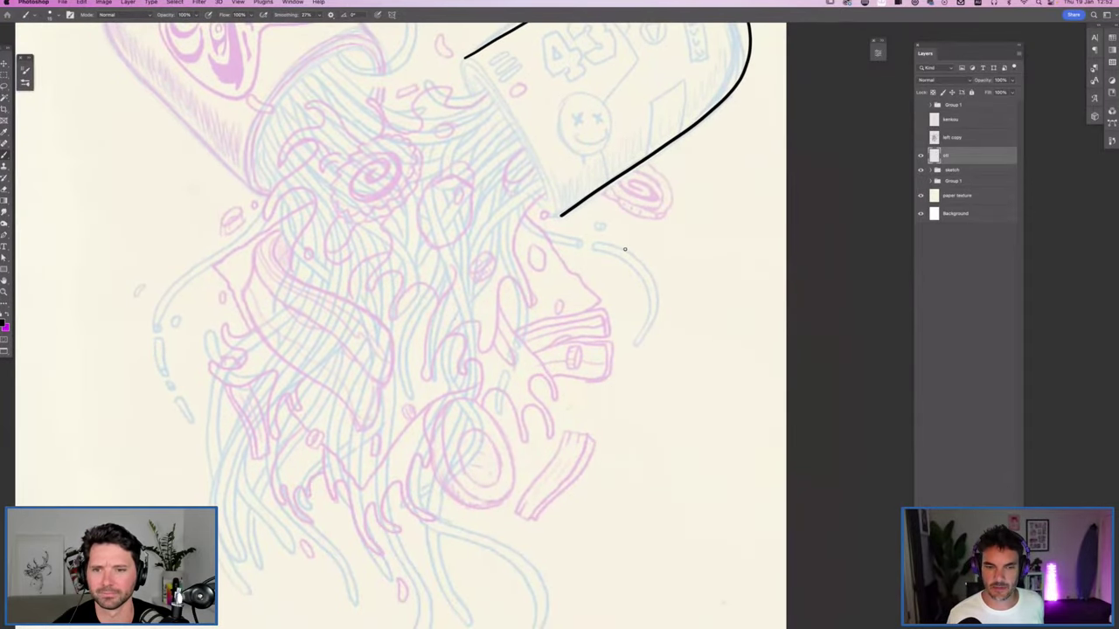
mouse_move(666, 228)
mouse_down()
mouse_move(689, 303)
mouse_move(669, 330)
mouse_up()
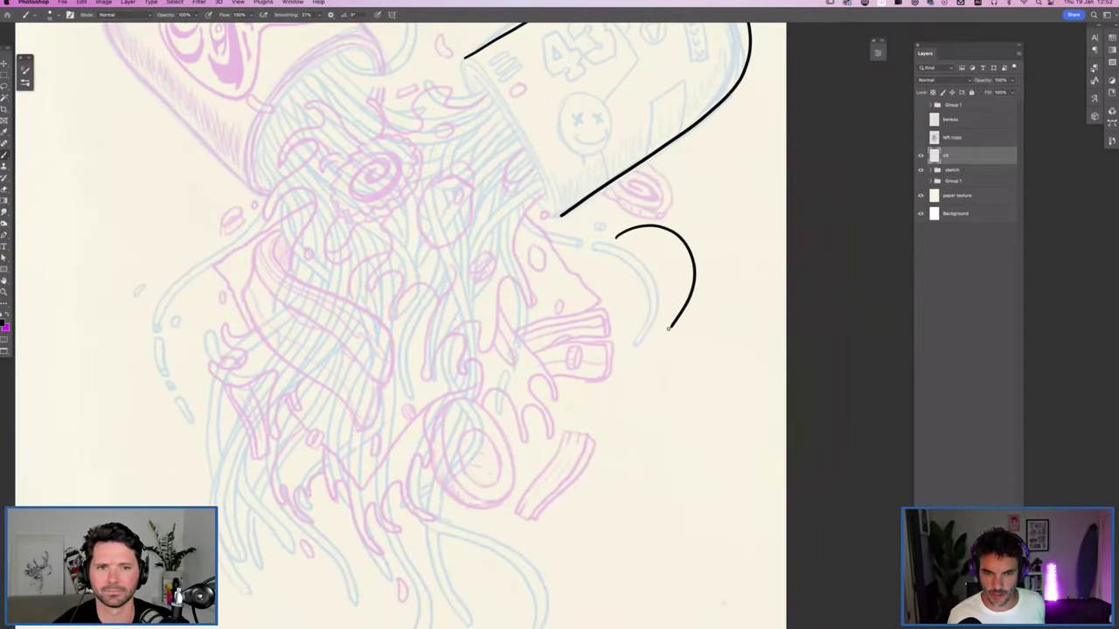
key(super+z)
mouse_move(619, 238)
mouse_down()
mouse_move(685, 346)
mouse_move(676, 354)
mouse_move(667, 245)
mouse_move(664, 364)
mouse_up()
key(super+z)
key(super+z)
drag(616, 233, 660, 359)
key(super+z)
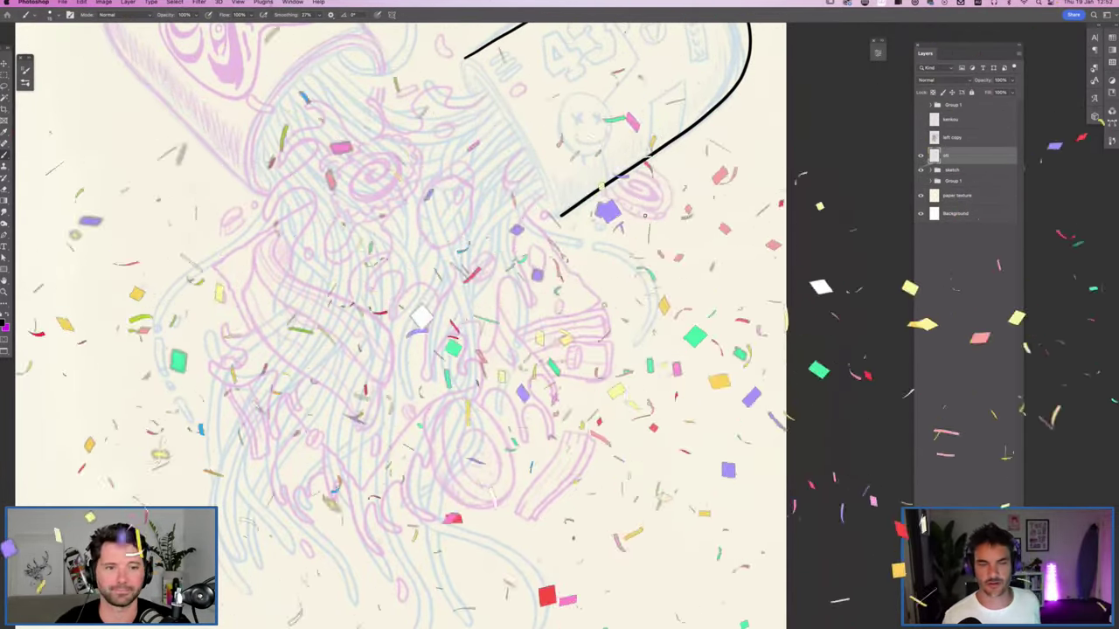
Step: Try a test stroke above the right capsule's rounded end, remove it with a Lasso selection, deselect and return to the Brush tool
drag(612, 113, 594, 211)
scroll(593, 210, up, 2)
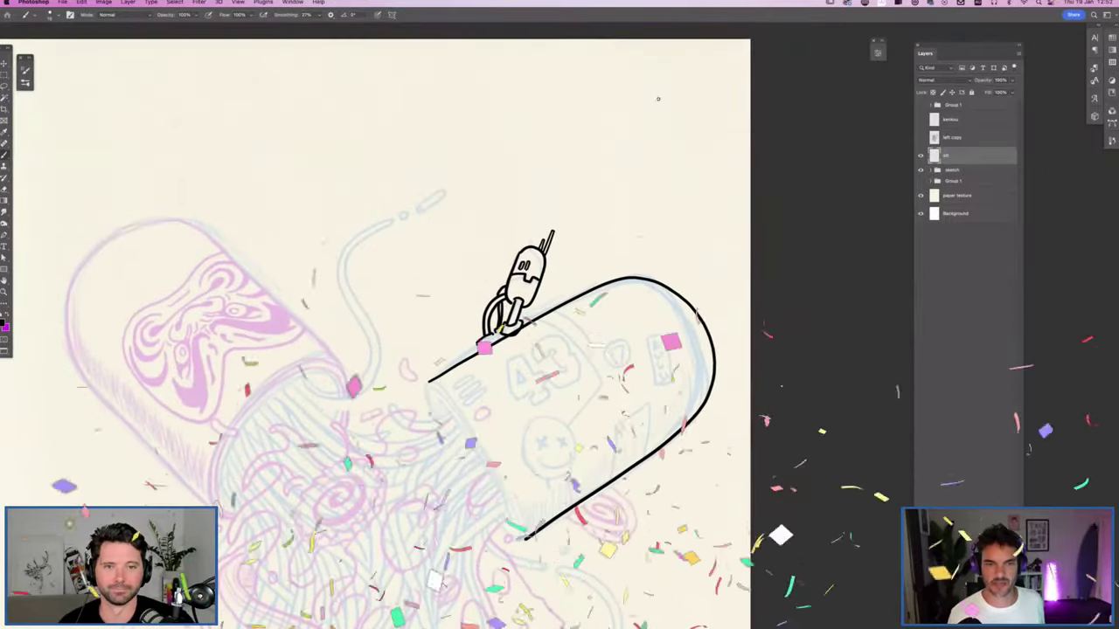
mouse_move(655, 98)
mouse_down()
mouse_move(622, 185)
mouse_move(646, 220)
mouse_move(699, 229)
mouse_move(748, 184)
mouse_move(695, 242)
mouse_move(655, 90)
mouse_move(721, 230)
mouse_up()
key(l)
key(Delete)
key(super+d)
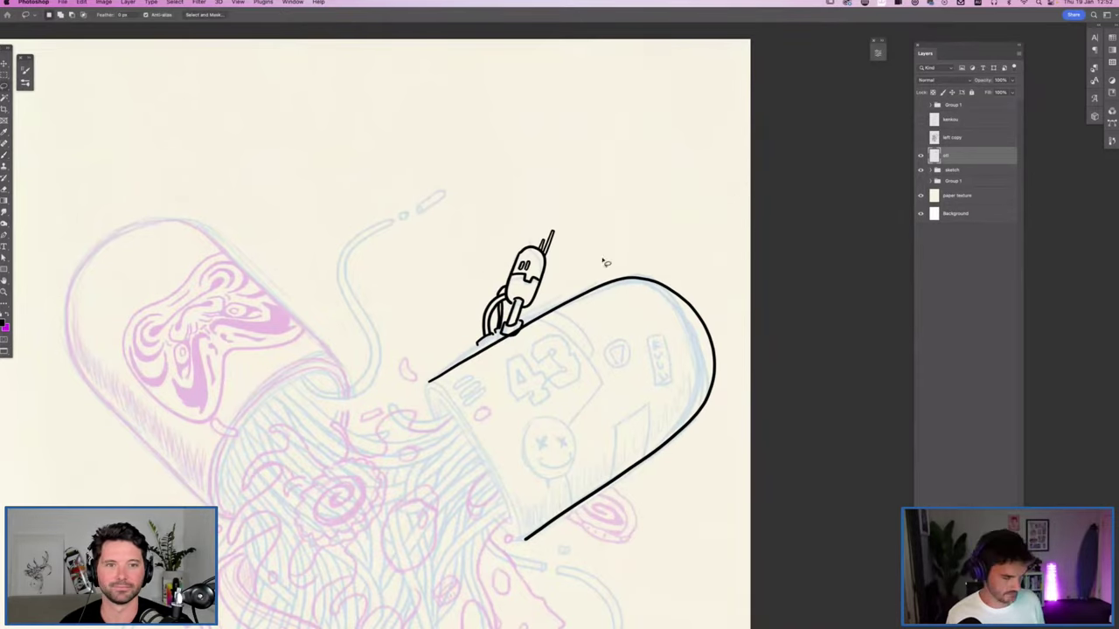
drag(577, 303, 682, 151)
scroll(682, 151, down, 2)
key(b)
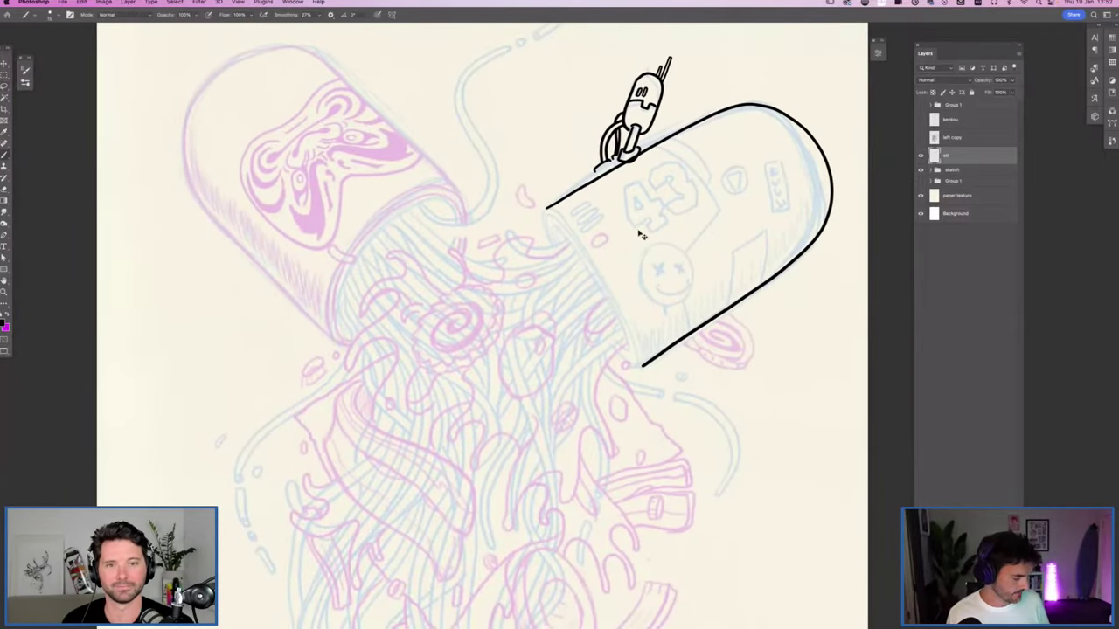
Step: Examine the sketched noodles and toppings and the inked right capsule up close
scroll(655, 250, up, 5)
scroll(695, 253, left, 3)
scroll(696, 254, down, 1)
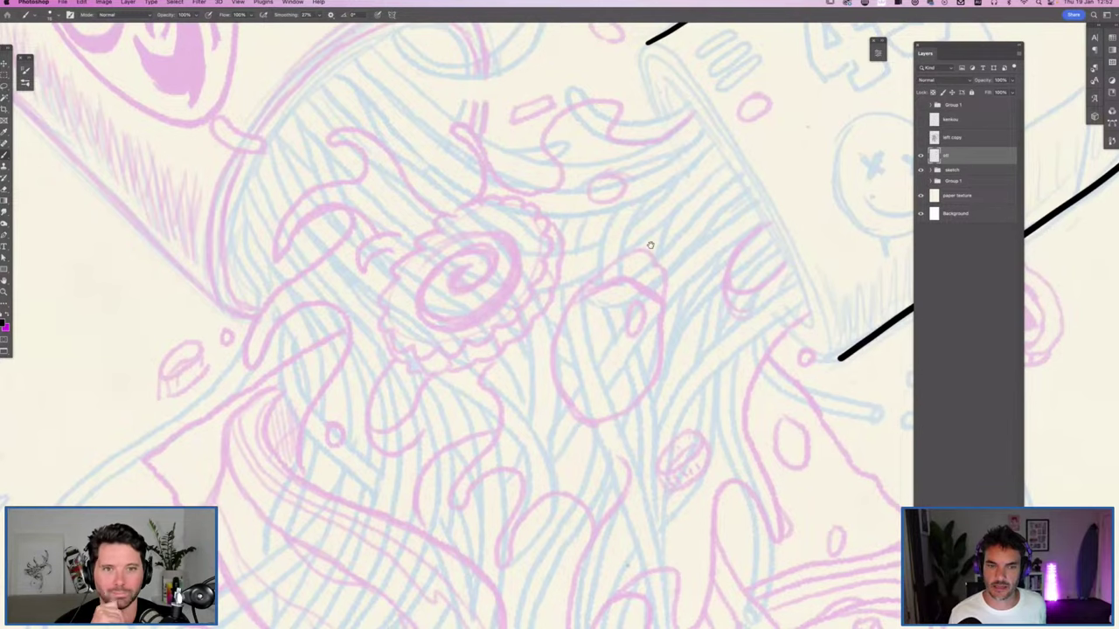
scroll(634, 251, right, 2)
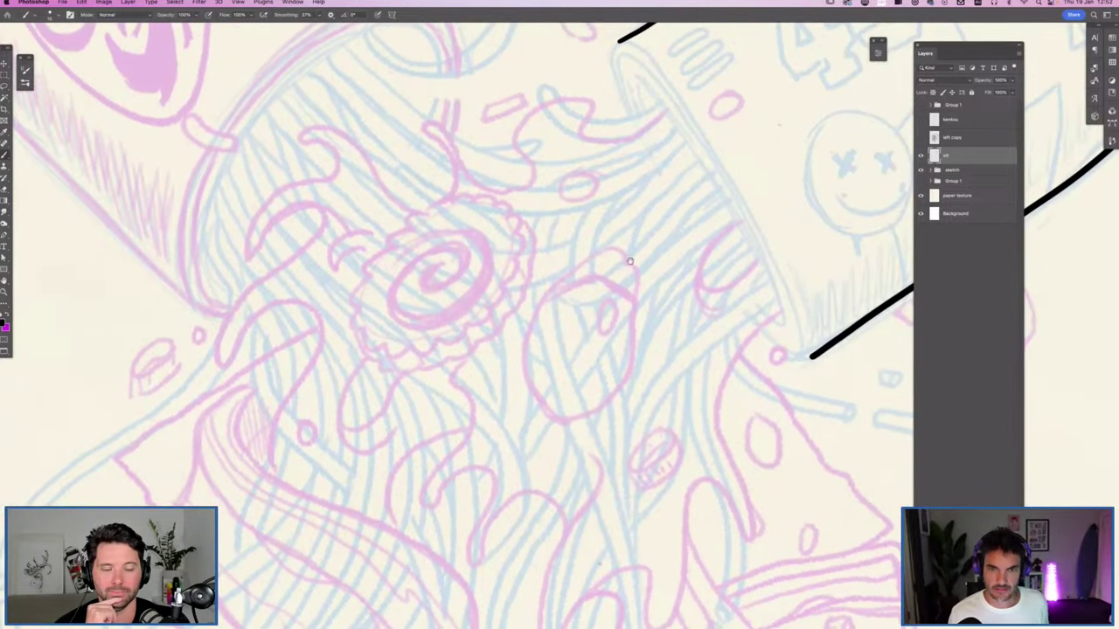
drag(597, 283, 479, 383)
drag(759, 180, 602, 280)
scroll(603, 281, right, 3)
scroll(602, 281, up, 2)
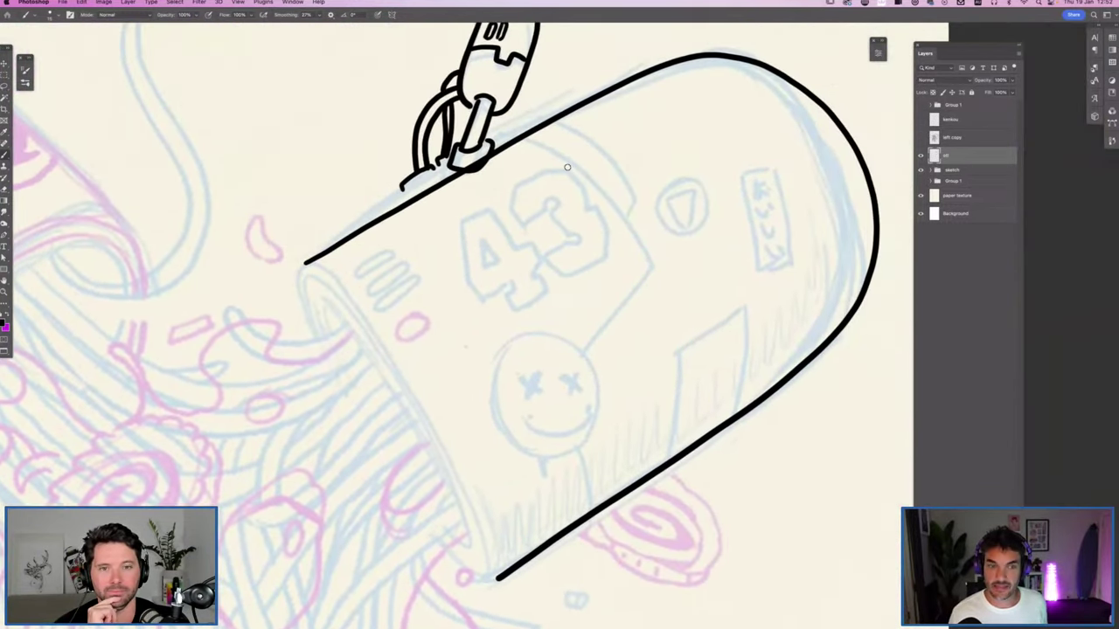
Step: Try a test stroke across the body of the right capsule and undo it
mouse_move(503, 169)
mouse_down()
mouse_move(588, 121)
mouse_move(651, 105)
mouse_move(734, 136)
mouse_move(803, 214)
mouse_move(812, 272)
mouse_move(798, 312)
mouse_move(752, 368)
mouse_up()
key(super+z)
drag(537, 295, 733, 319)
Step: Ink the two small droplets near the right capsule's opening and the winding splash outline across the top of the noodles
scroll(732, 319, left, 10)
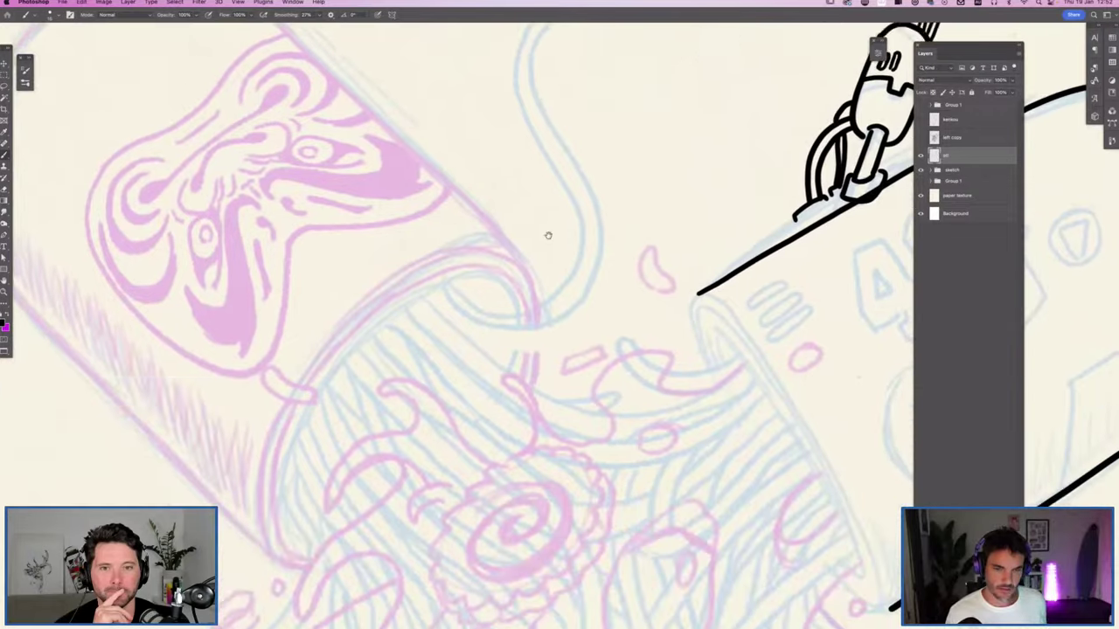
scroll(548, 235, down, 2)
mouse_move(661, 254)
mouse_down()
mouse_move(640, 235)
mouse_move(625, 242)
mouse_move(661, 255)
mouse_up()
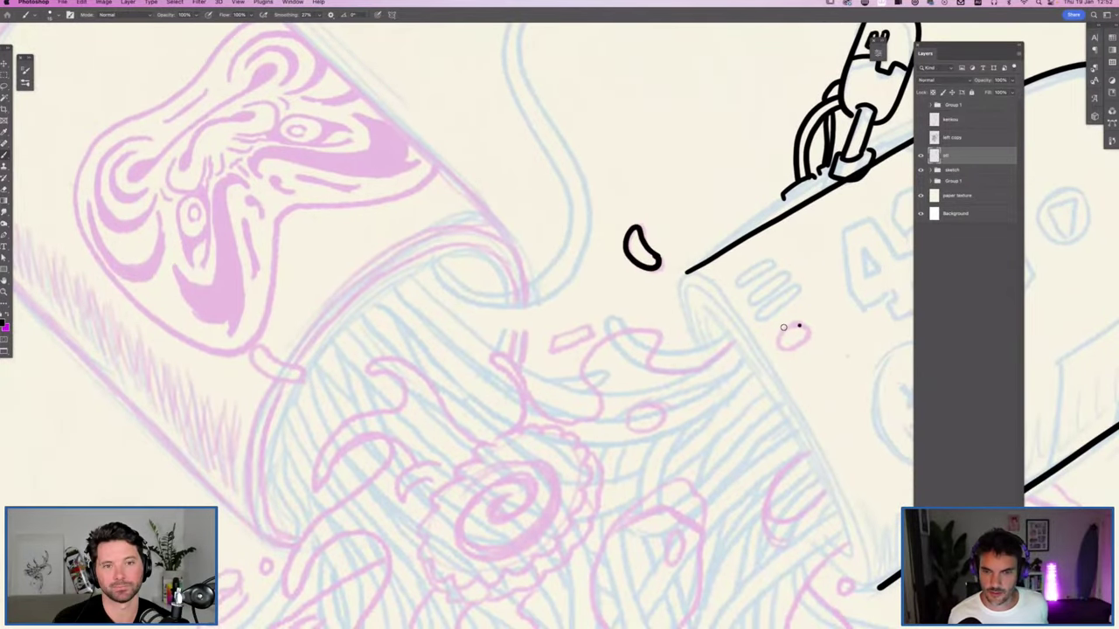
mouse_move(801, 325)
mouse_down()
mouse_move(792, 355)
mouse_move(802, 323)
mouse_up()
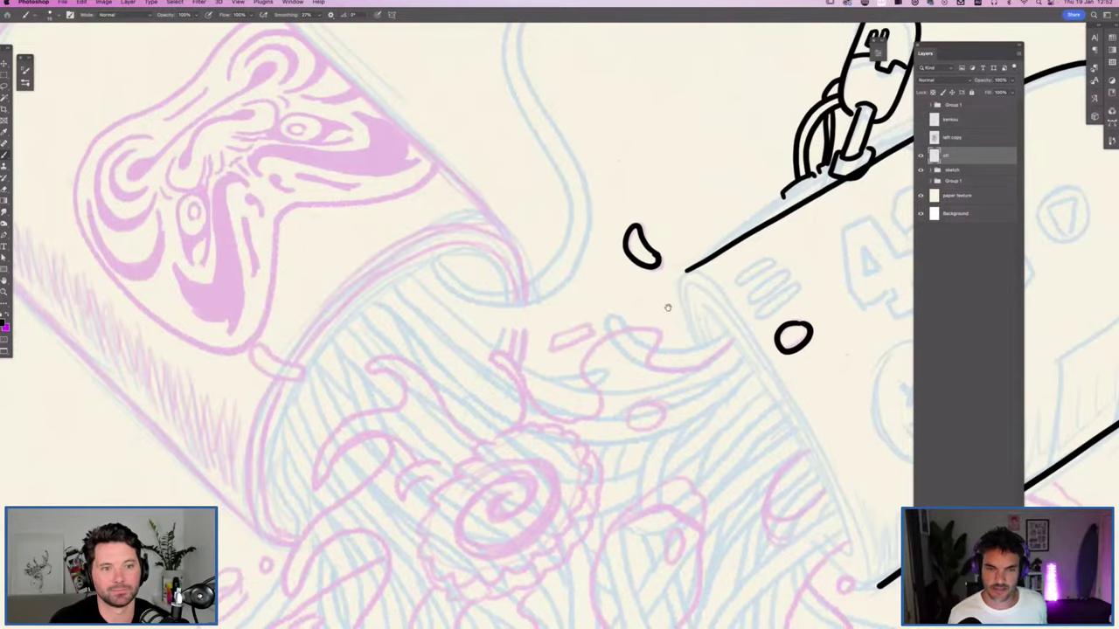
scroll(697, 294, down, 5)
mouse_move(744, 235)
mouse_down()
mouse_move(701, 259)
mouse_move(669, 259)
mouse_move(666, 238)
mouse_move(678, 243)
mouse_move(667, 257)
mouse_move(668, 216)
mouse_move(635, 220)
mouse_move(604, 259)
mouse_move(621, 276)
mouse_move(614, 304)
mouse_move(579, 310)
mouse_move(528, 247)
mouse_move(504, 237)
mouse_move(546, 288)
mouse_move(510, 323)
mouse_up()
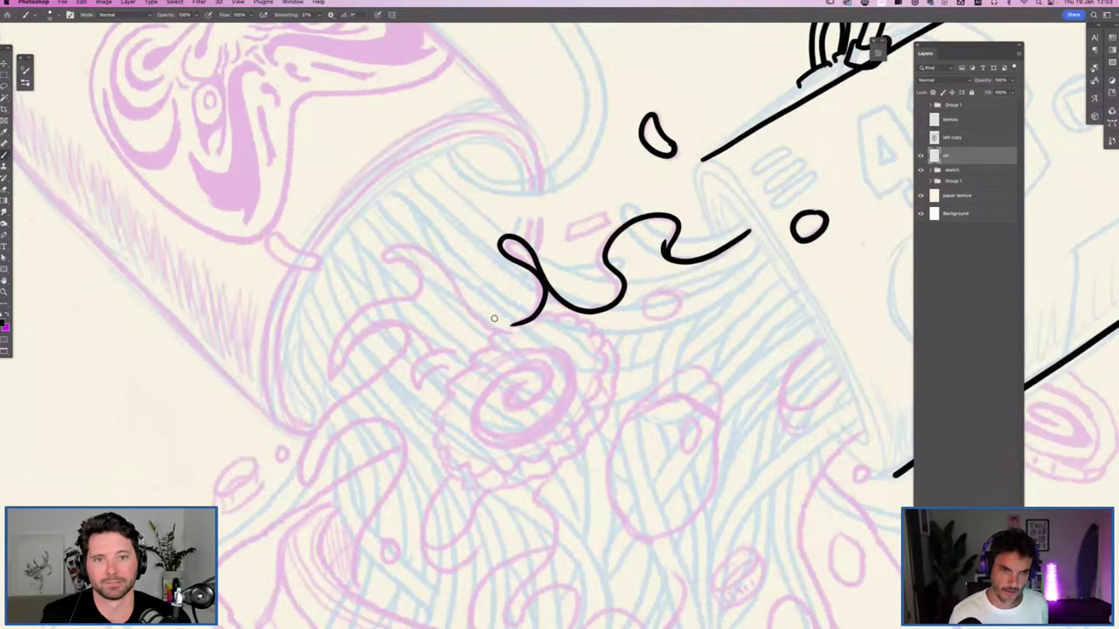
Step: On a new layer above the inks, place two large black dots, one above the other, between the blue cord and the robot
scroll(563, 431, up, 5)
scroll(563, 431, up, 3)
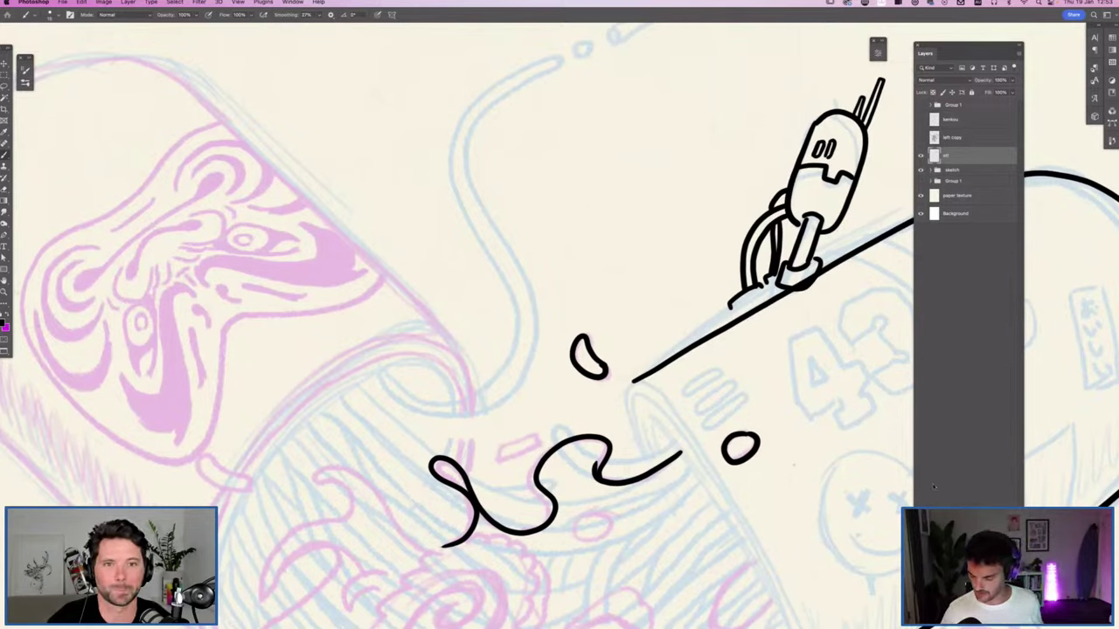
key(super+shift+alt+n)
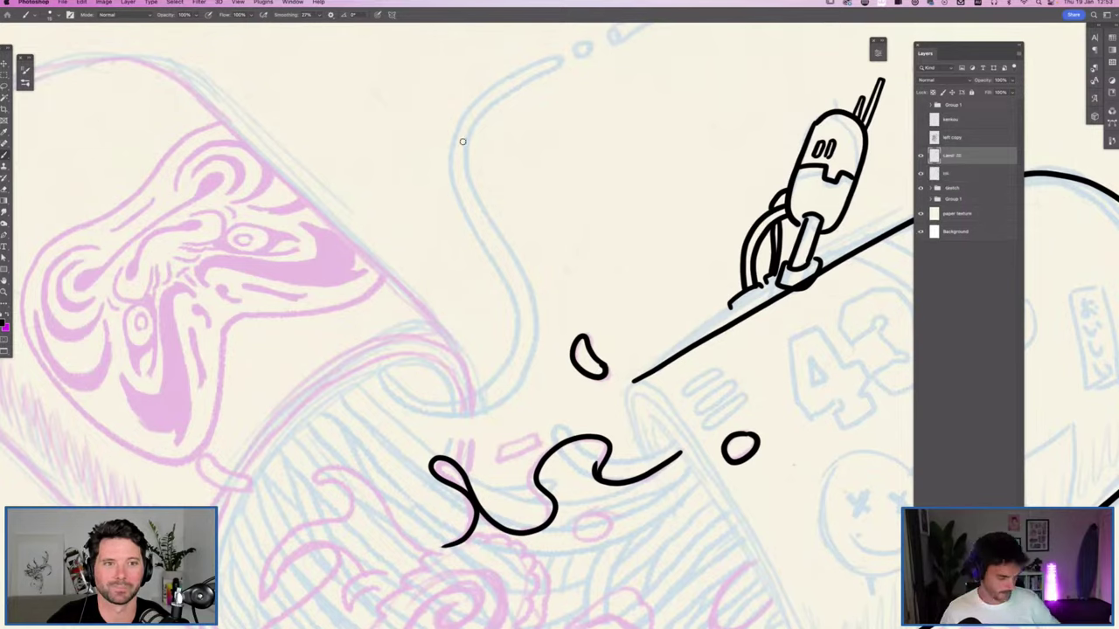
key(bracketright)
key(bracketright)
key(bracketright)
key(bracketright)
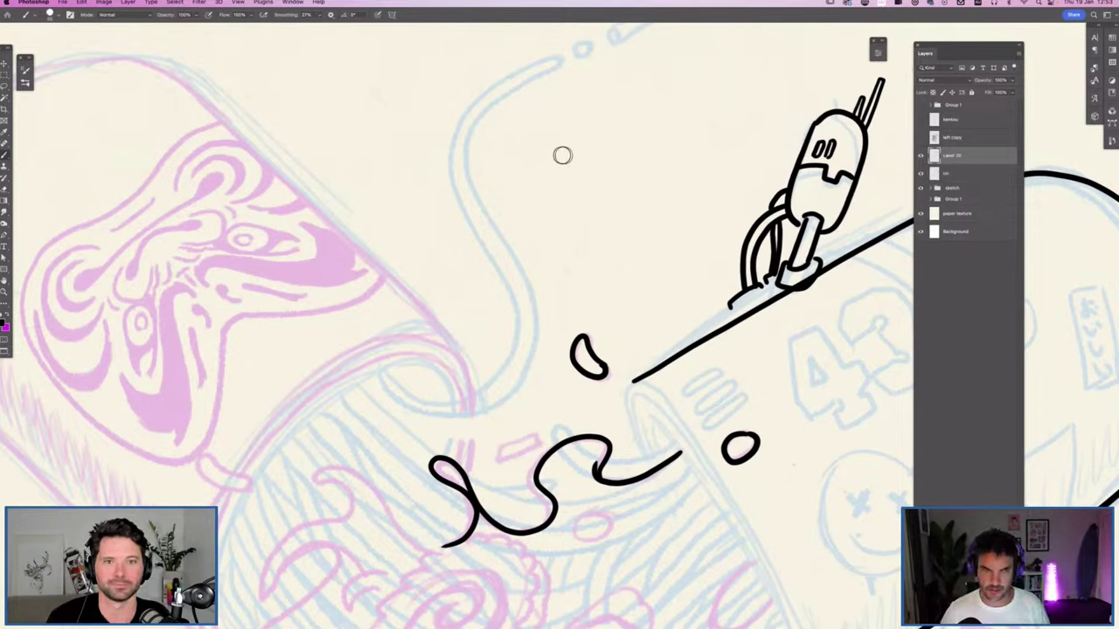
click(587, 132)
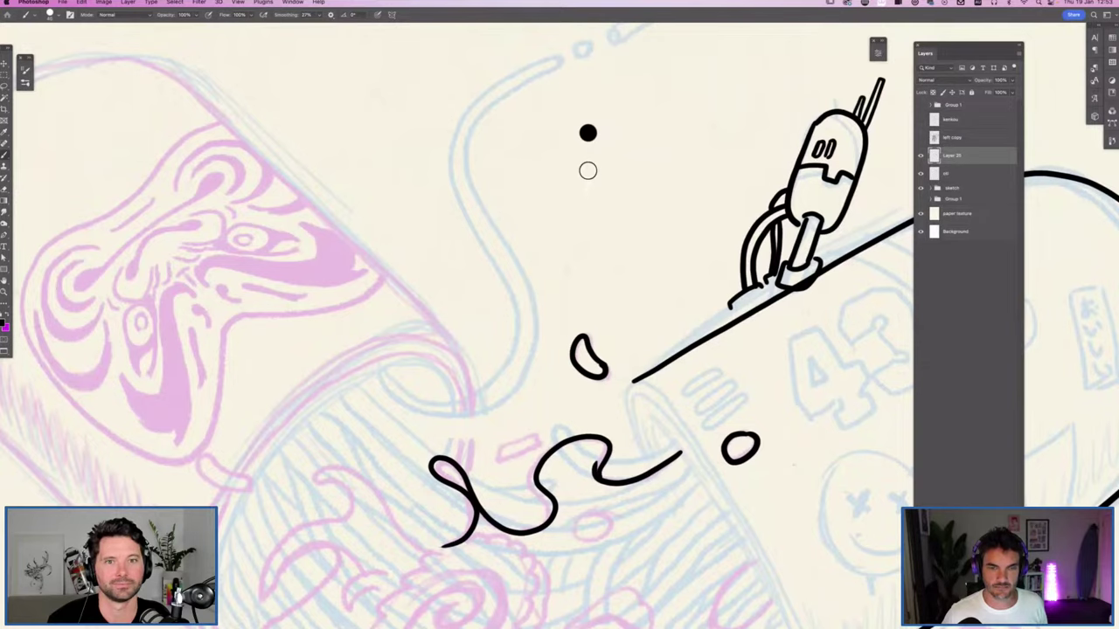
click(587, 170)
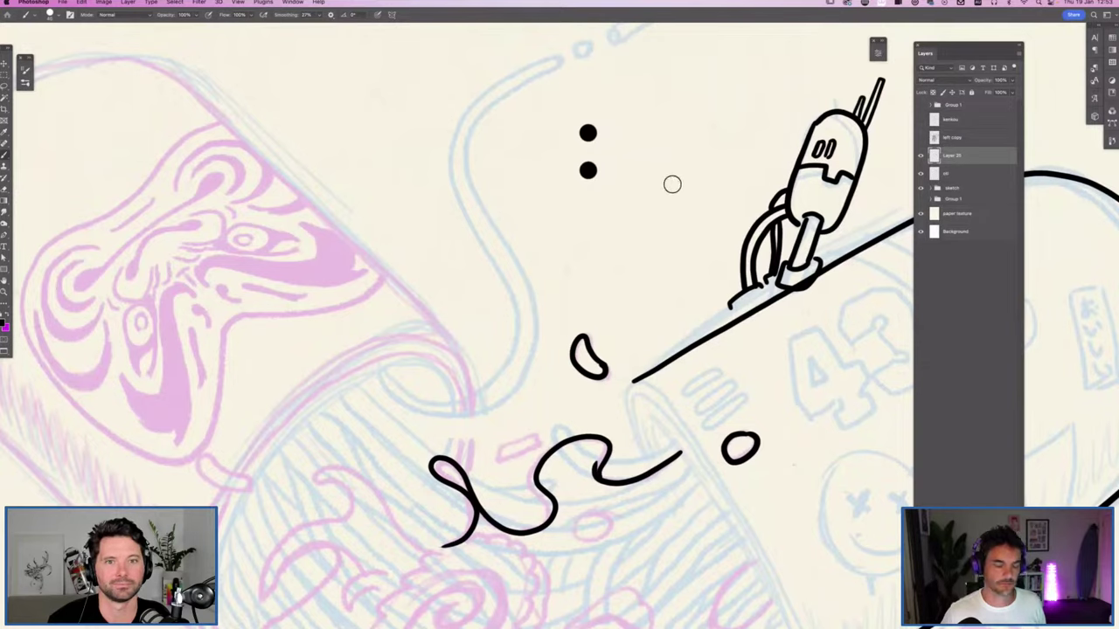
key(super+z)
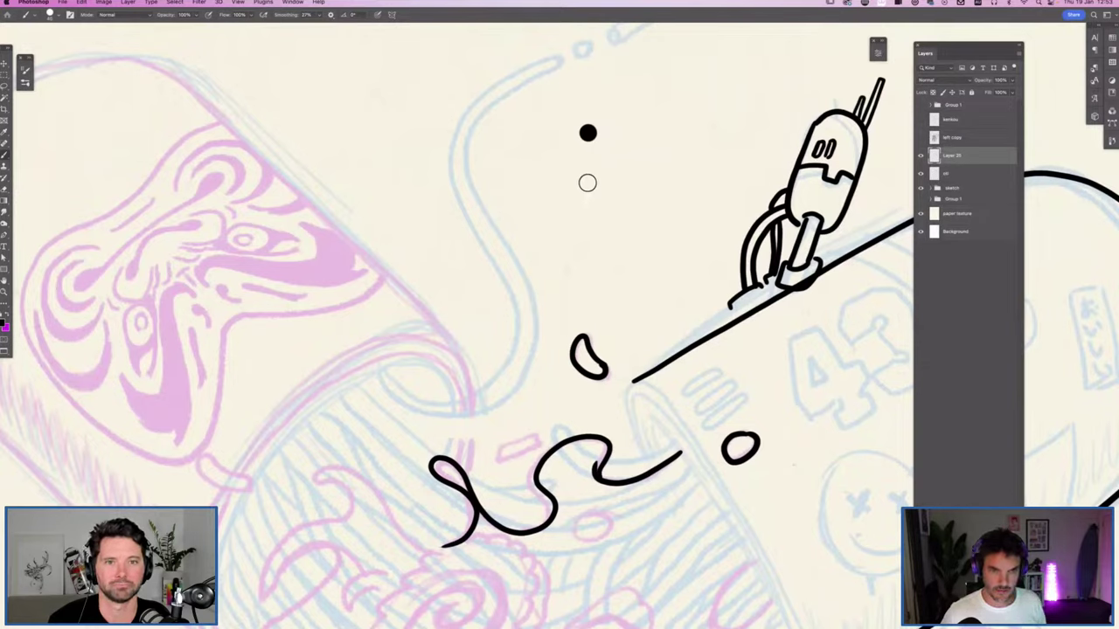
click(587, 183)
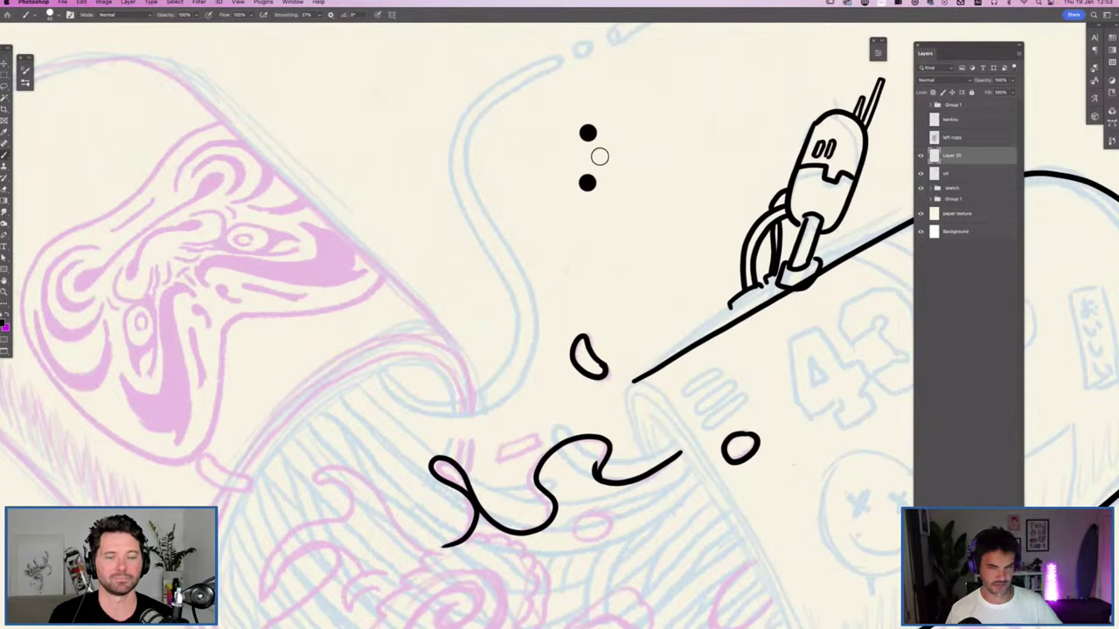
Step: Define the two black dots as a brush preset named "noodles 2" and delete the layer holding them
click(104, 2)
mouse_move(81, 4)
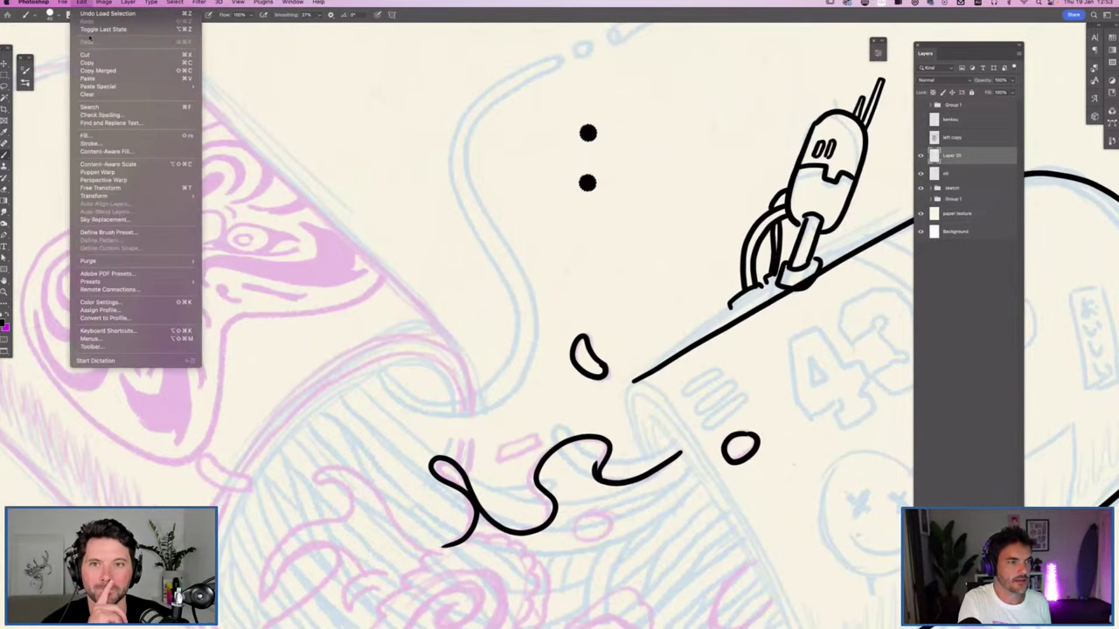
click(128, 234)
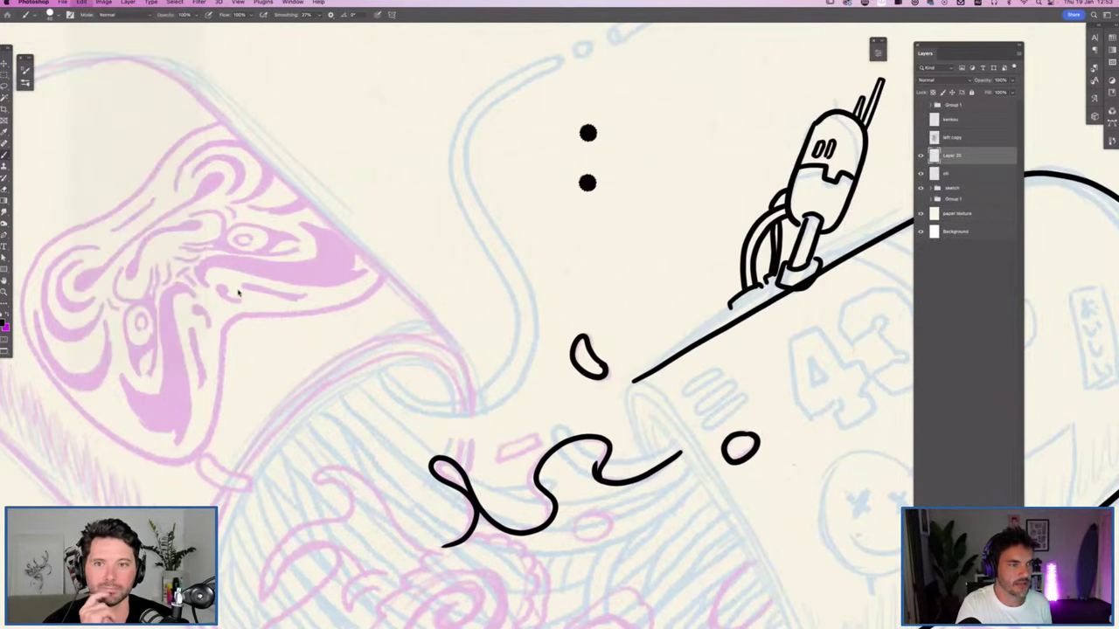
text(noo)
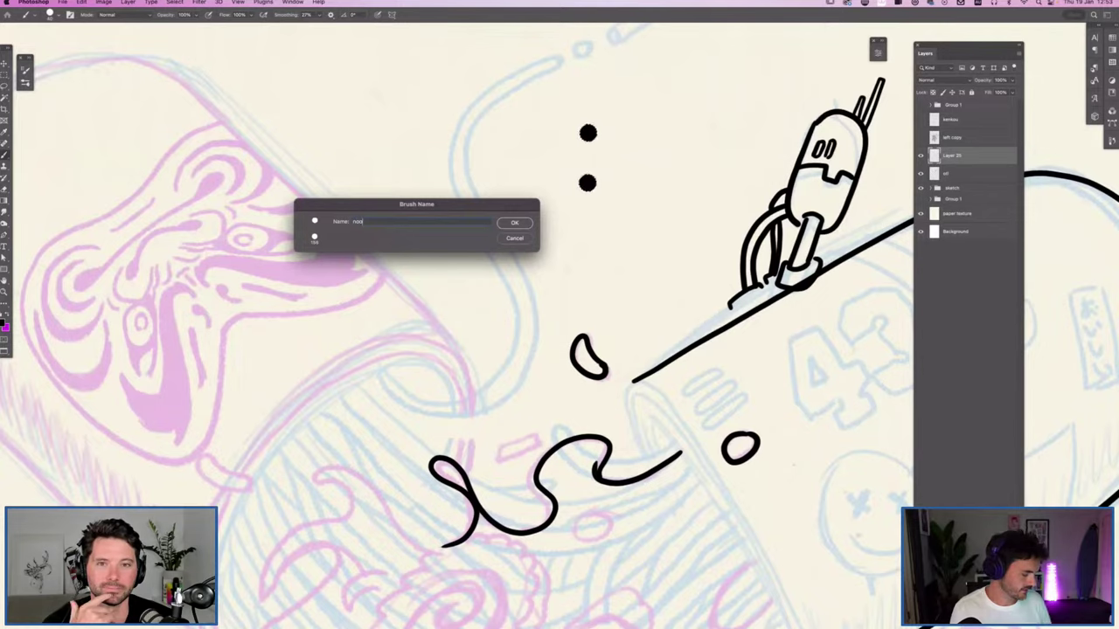
text(dles )
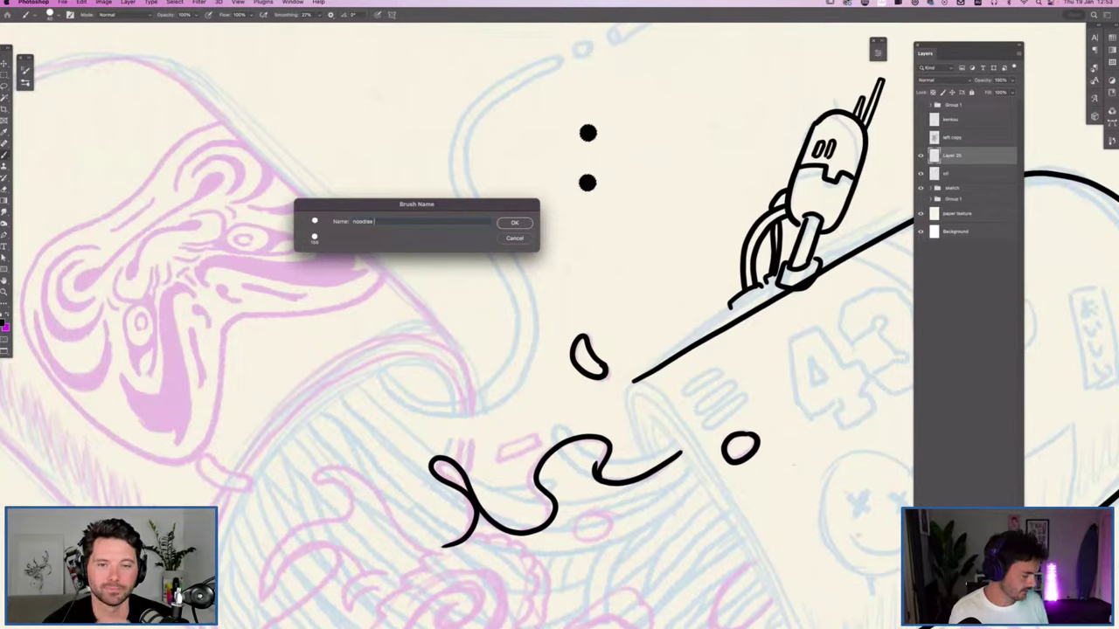
text(2)
key(Return)
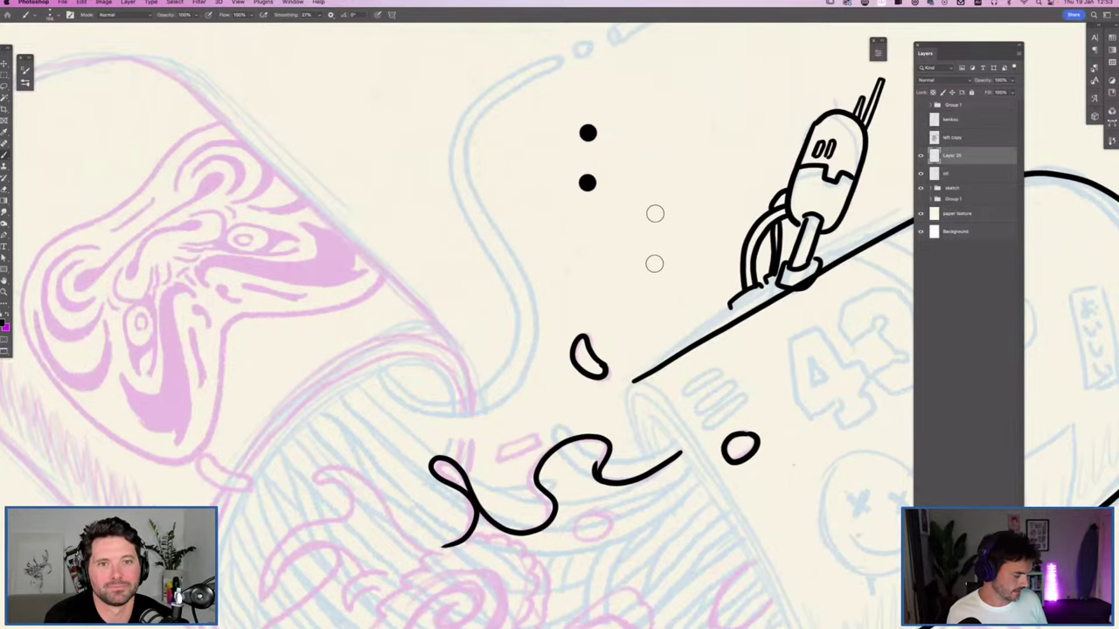
key(BackSpace)
Step: In the new brush's Shape Dynamics, set the Angle Jitter control to Direction so both lines follow the stroke
scroll(353, 320, down, 3)
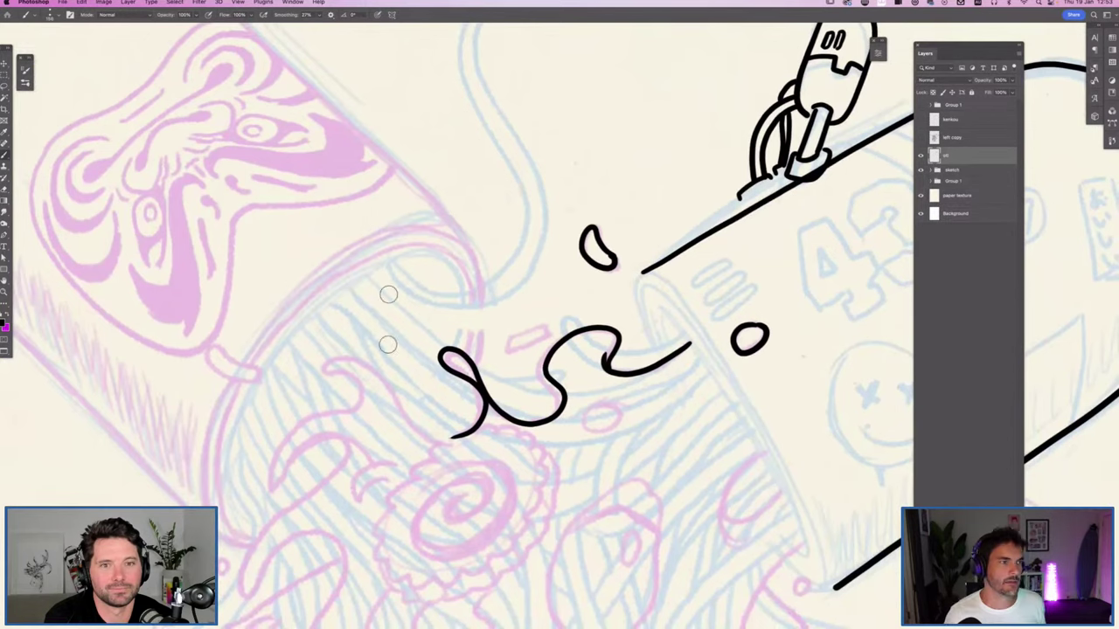
click(25, 70)
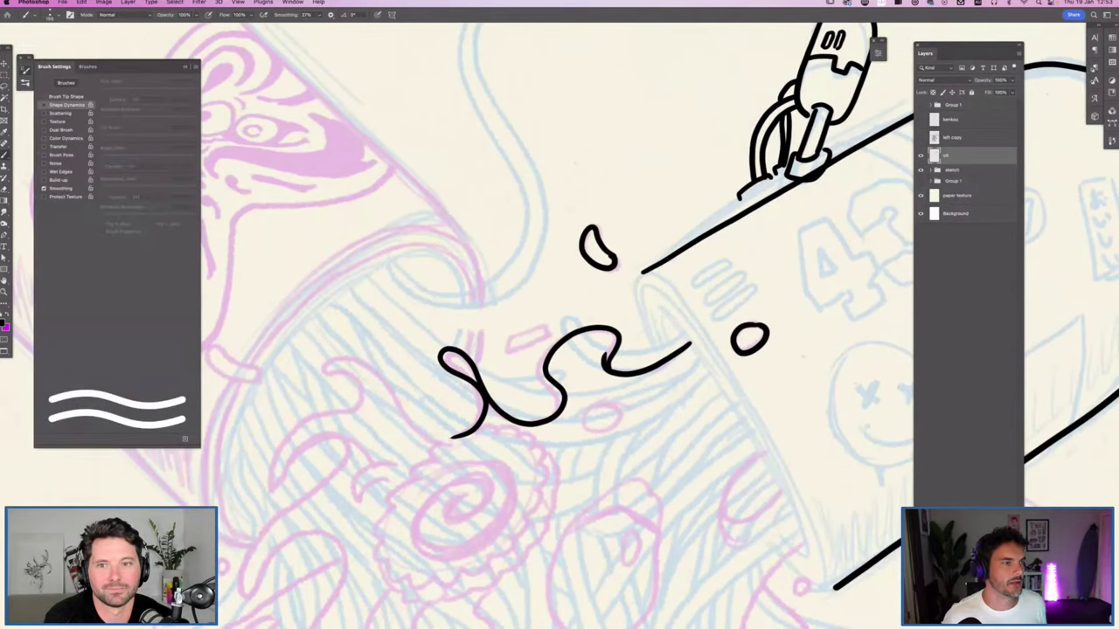
click(88, 67)
click(54, 66)
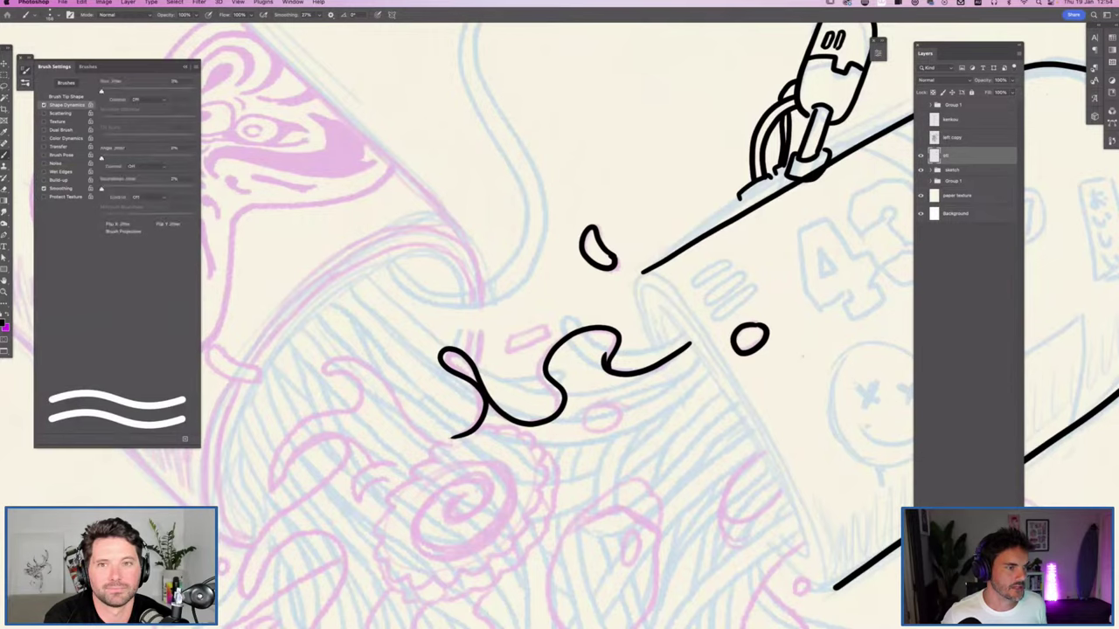
click(66, 97)
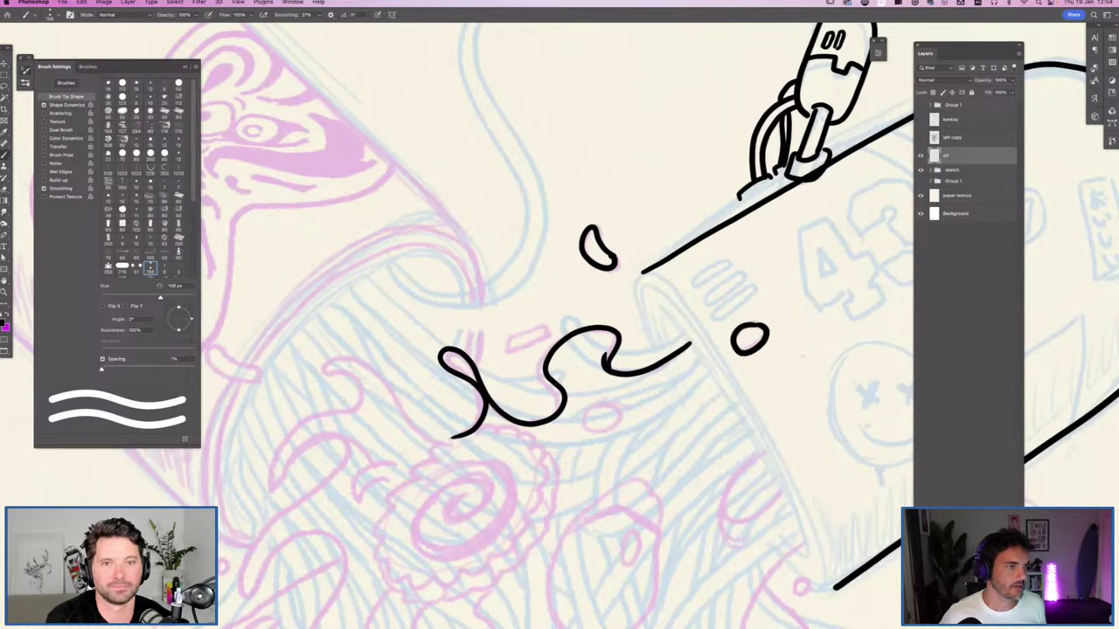
click(67, 105)
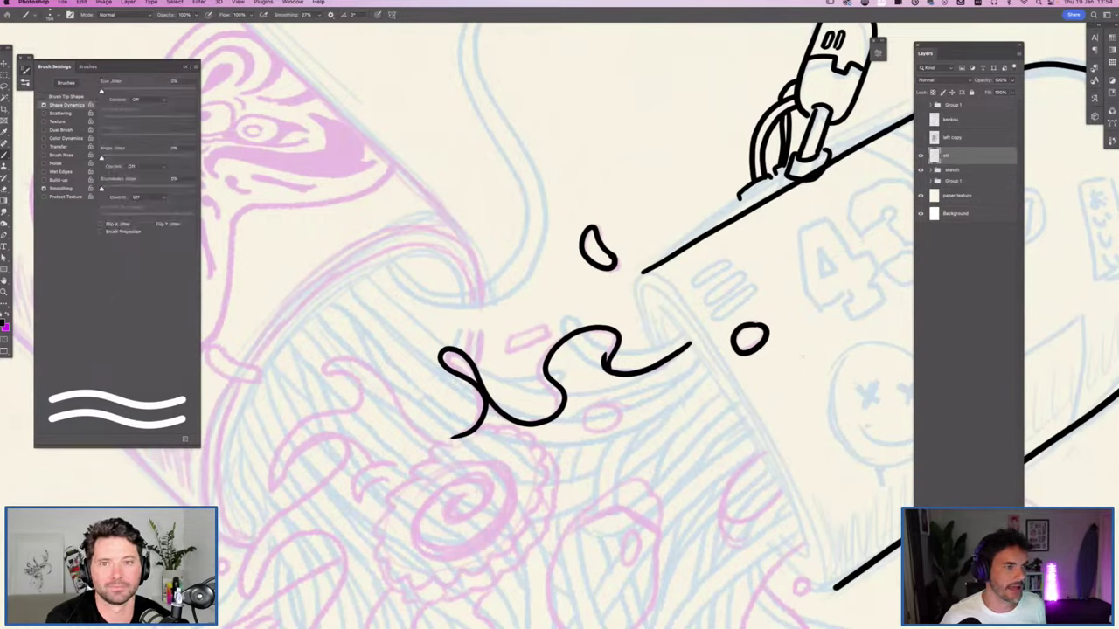
click(152, 168)
click(144, 223)
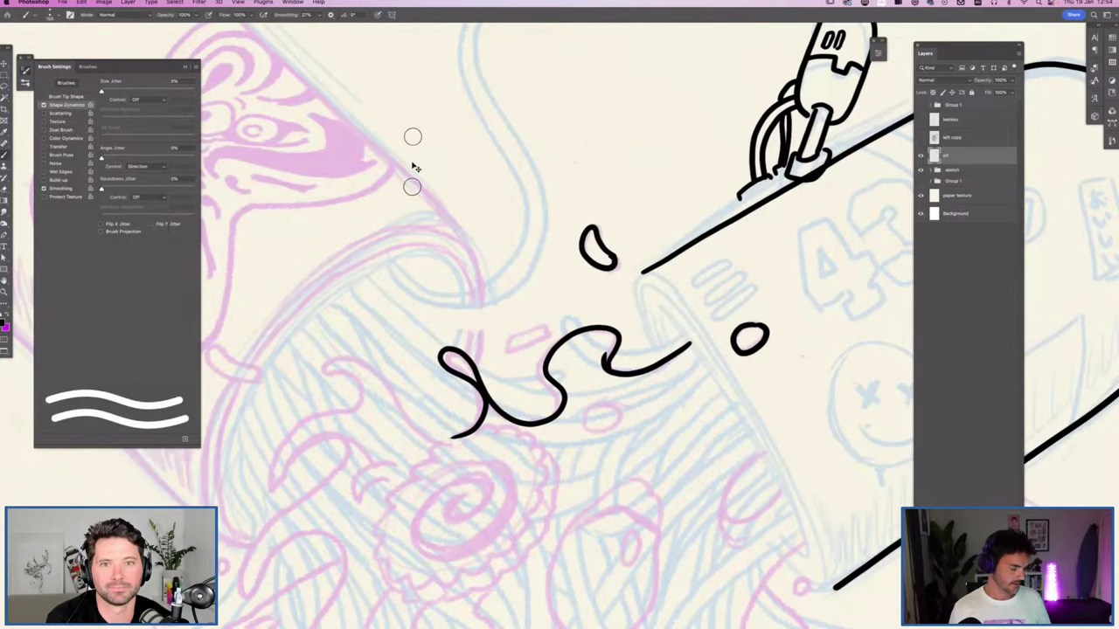
Step: With the double-line brush, draw the noodle along the blue cord and a long winding noodle from the right capsule down to the lower left
key(super+minus)
key(super+minus)
key(super+minus)
key(super+minus)
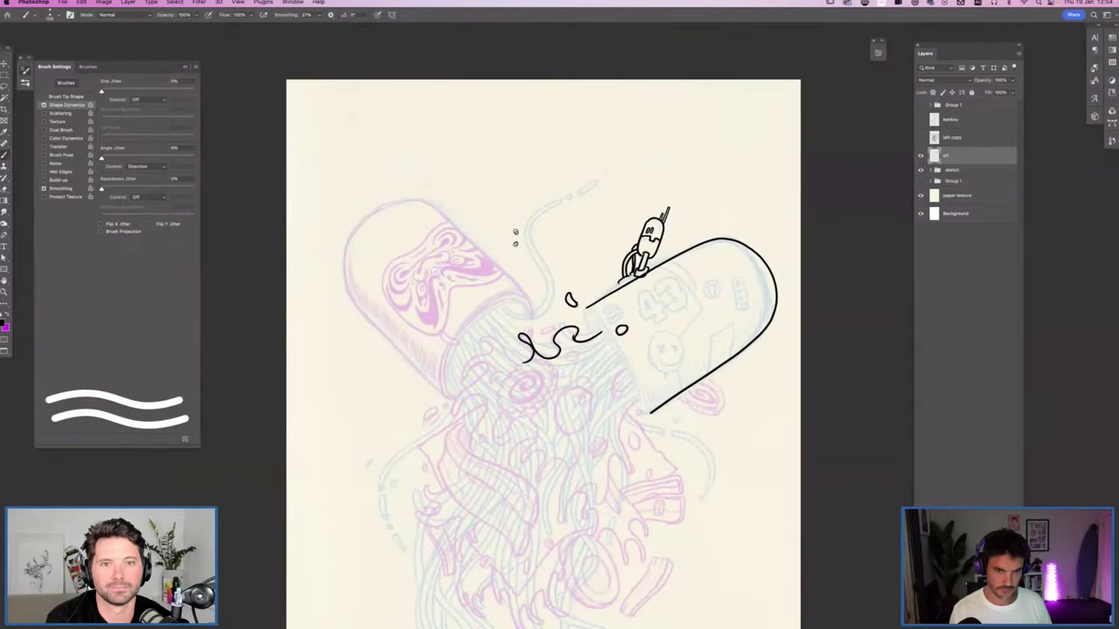
mouse_move(501, 308)
mouse_down()
mouse_move(540, 309)
mouse_move(546, 285)
mouse_move(525, 252)
mouse_move(523, 211)
mouse_move(550, 191)
mouse_move(574, 195)
mouse_move(588, 308)
mouse_move(582, 256)
mouse_move(571, 281)
mouse_move(581, 322)
mouse_move(565, 354)
mouse_move(499, 374)
mouse_move(464, 350)
mouse_move(425, 354)
mouse_move(408, 398)
mouse_move(514, 515)
mouse_up()
scroll(616, 220, down, 5)
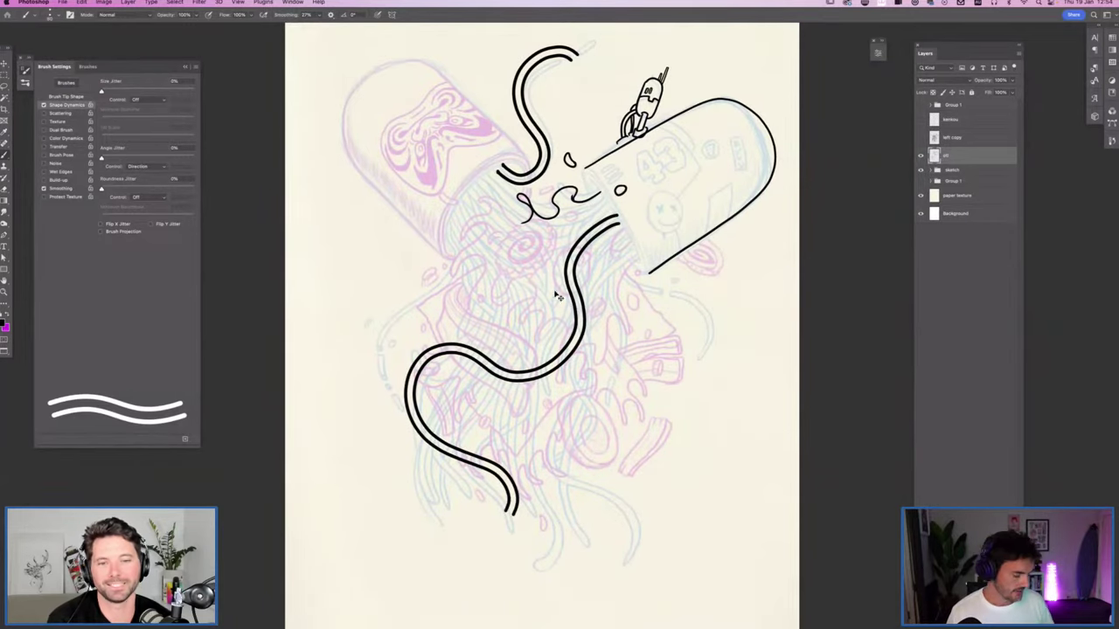
Step: Try drawing a second noodle looping down from the right capsule's opening and undo it
scroll(537, 278, up, 5)
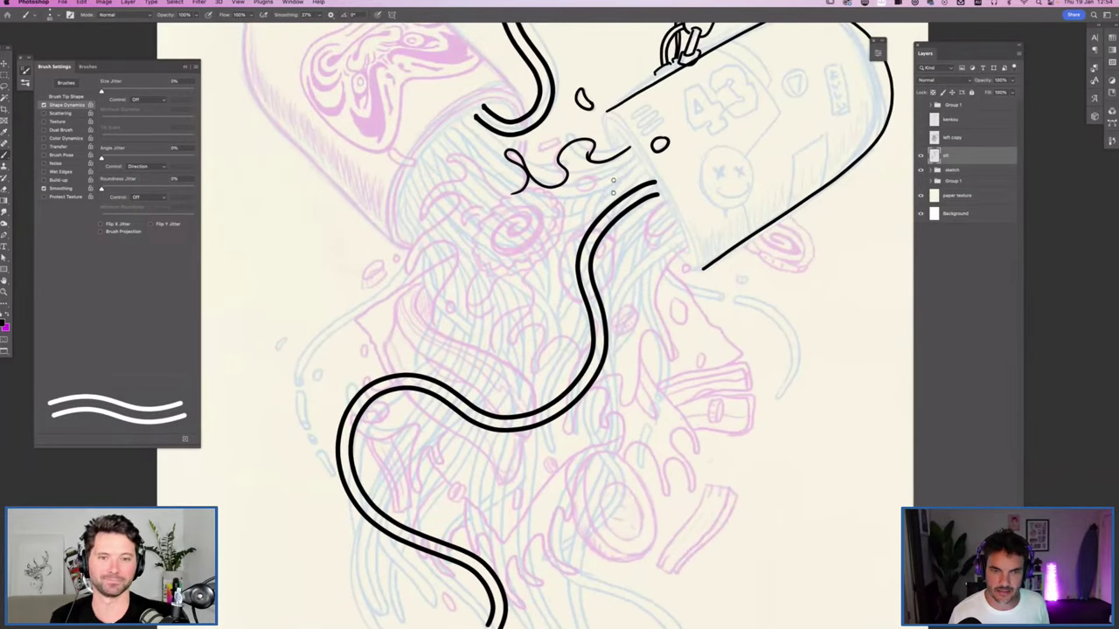
drag(645, 159, 588, 217)
mouse_move(621, 253)
mouse_down()
mouse_move(657, 286)
mouse_move(644, 392)
mouse_move(559, 393)
mouse_move(490, 372)
mouse_move(463, 404)
mouse_move(585, 485)
mouse_move(601, 542)
mouse_up()
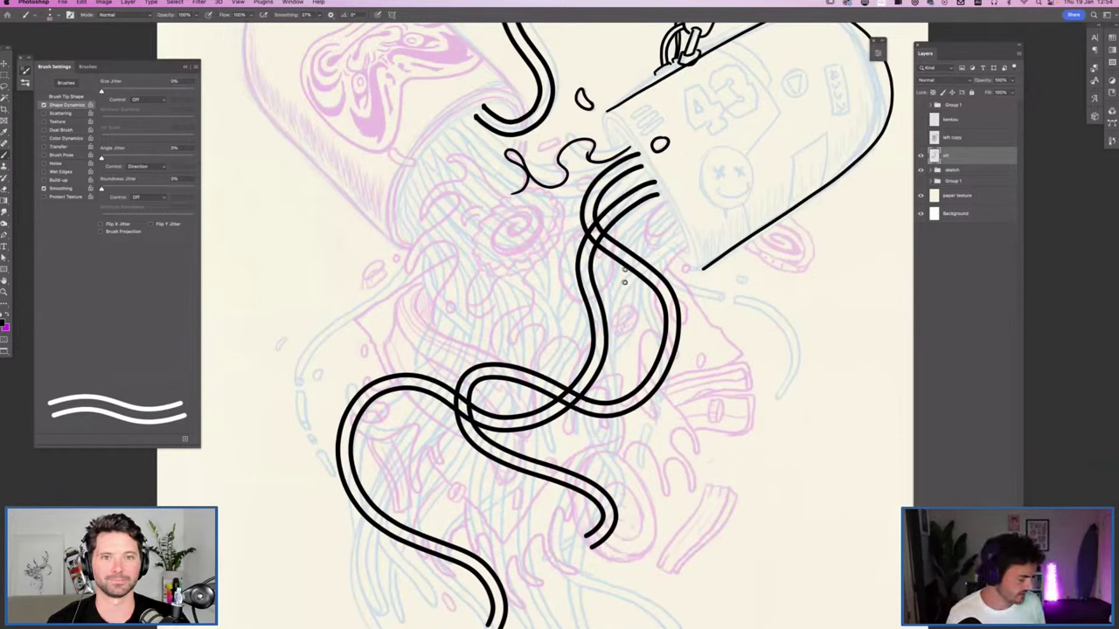
key(super+z)
mouse_move(626, 157)
mouse_down()
mouse_move(601, 202)
mouse_move(610, 211)
mouse_up()
key(ctrl+z)
key(ctrl+z)
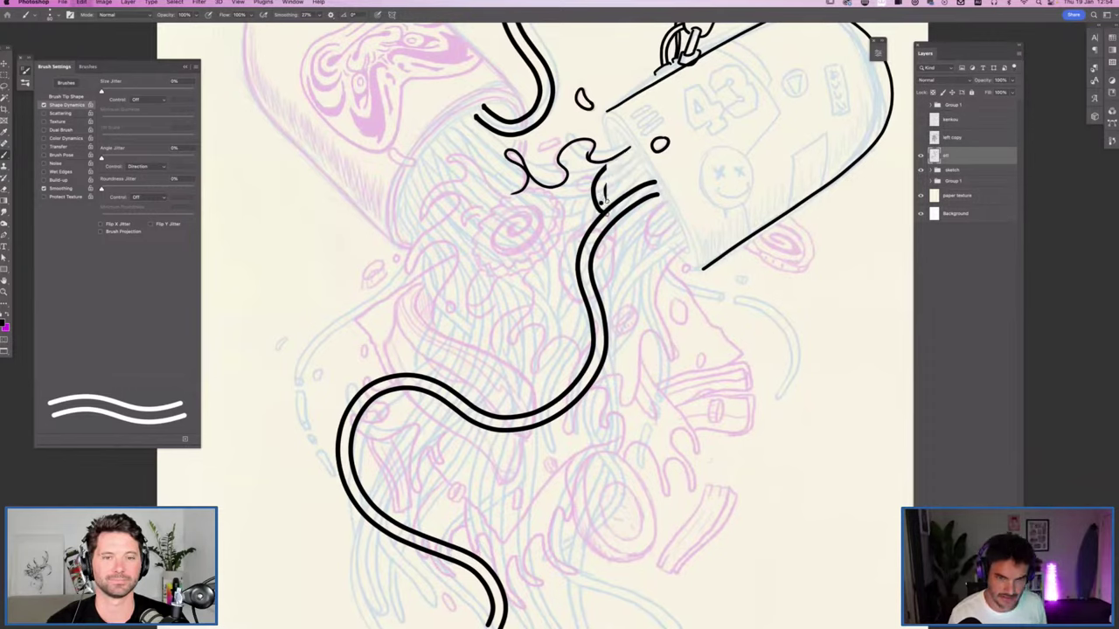
Step: Draw a noodle curling down from the right capsule into a hook, and another with a loop crossing the long one
mouse_move(610, 203)
mouse_down()
mouse_move(598, 168)
mouse_move(640, 154)
mouse_up()
mouse_move(624, 213)
mouse_down()
mouse_move(647, 270)
mouse_move(623, 344)
mouse_move(649, 425)
mouse_move(702, 441)
mouse_move(742, 372)
mouse_move(699, 338)
mouse_up()
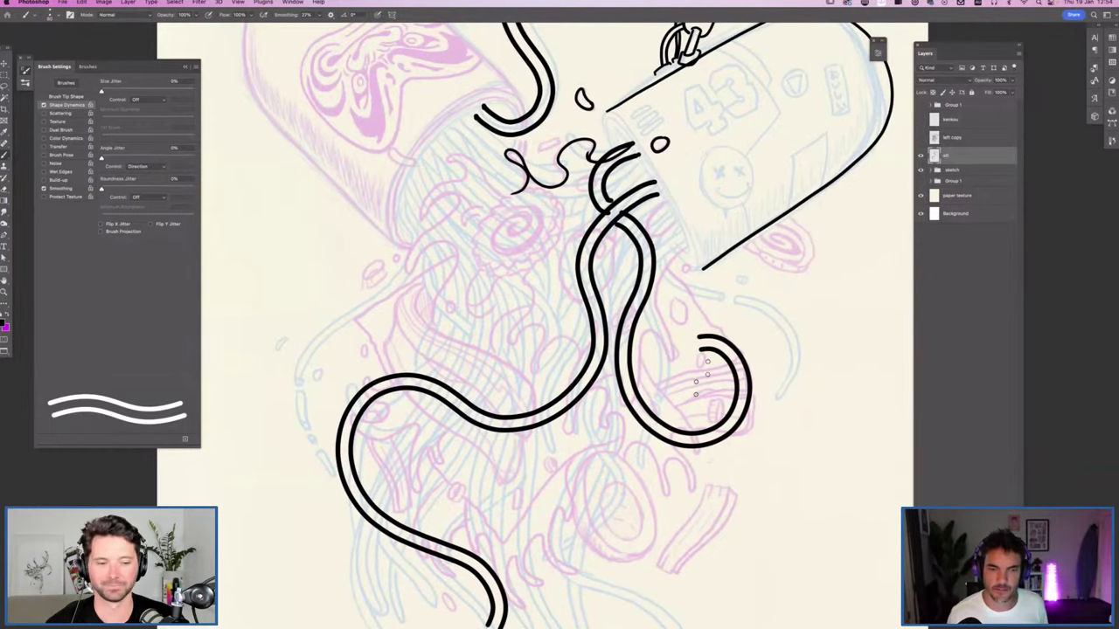
scroll(588, 259, down, 5)
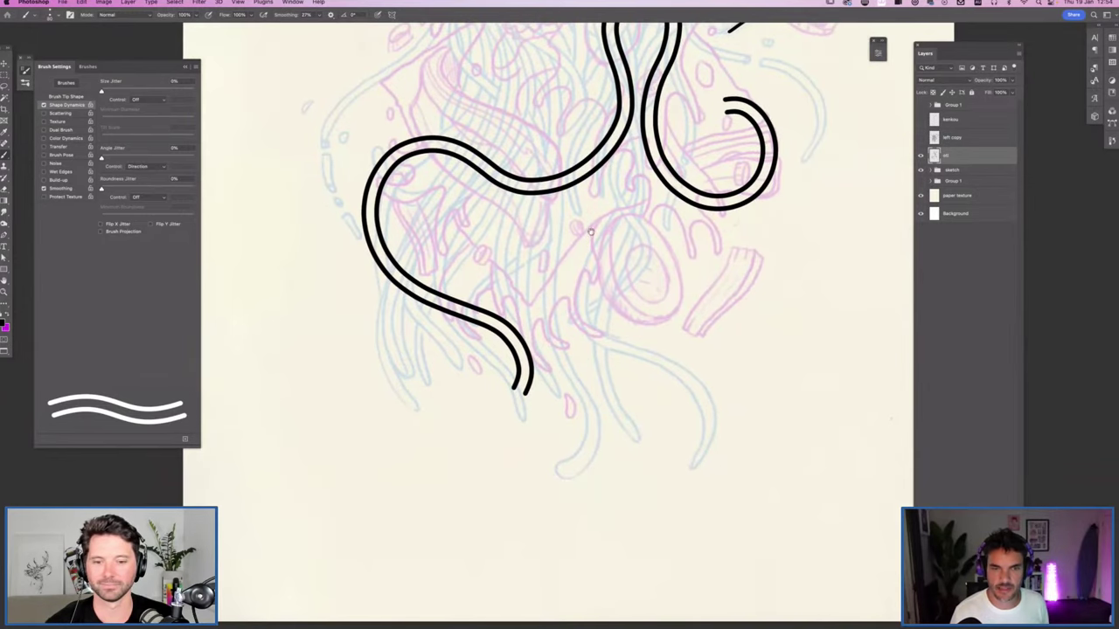
scroll(604, 219, up, 5)
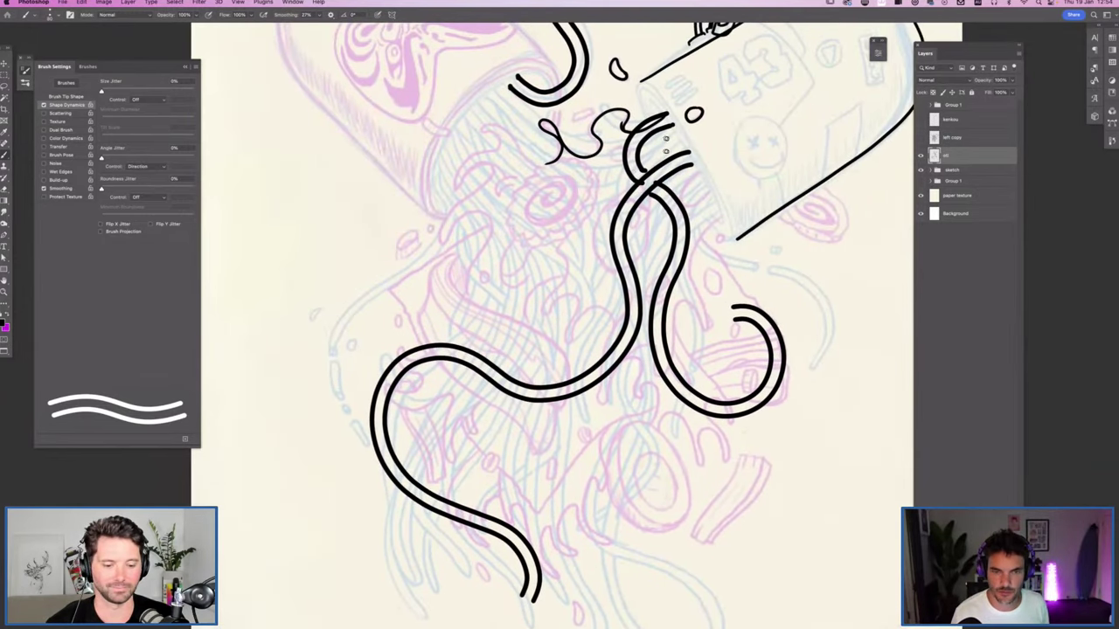
mouse_move(677, 140)
mouse_down()
mouse_move(619, 161)
mouse_move(588, 199)
mouse_move(578, 286)
mouse_move(657, 406)
mouse_move(656, 454)
mouse_move(607, 497)
mouse_move(564, 478)
mouse_move(574, 446)
mouse_move(641, 478)
mouse_move(687, 519)
mouse_move(740, 501)
mouse_move(731, 454)
mouse_up()
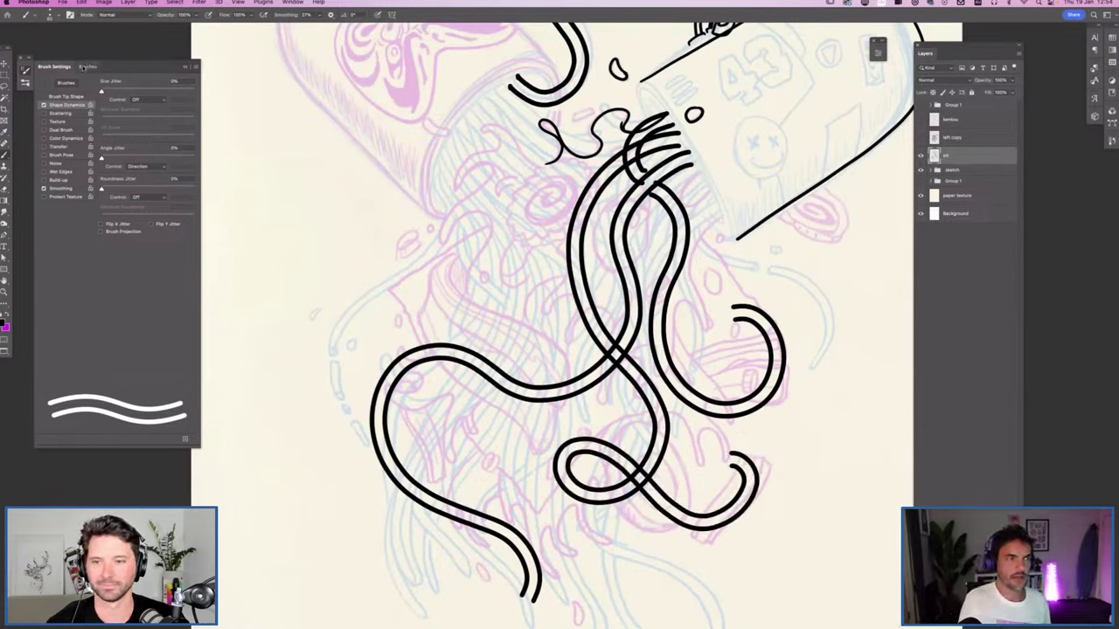
Step: Switch to a round inking brush and close the open tips of the curled and looped noodles with rounded caps
click(87, 66)
click(139, 130)
click(181, 69)
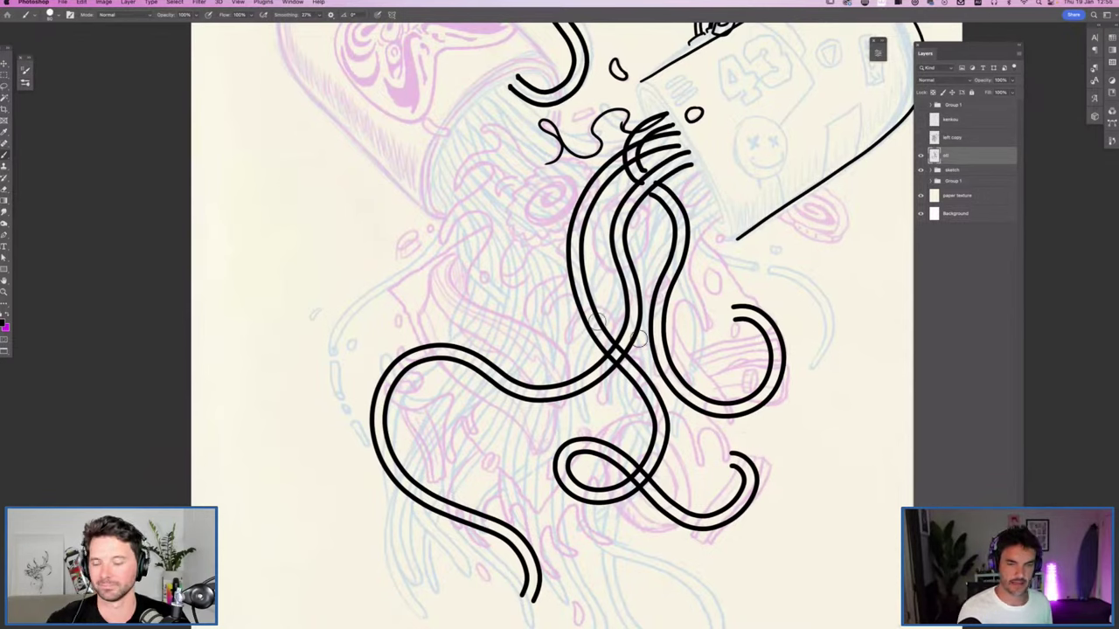
scroll(729, 325, up, 10)
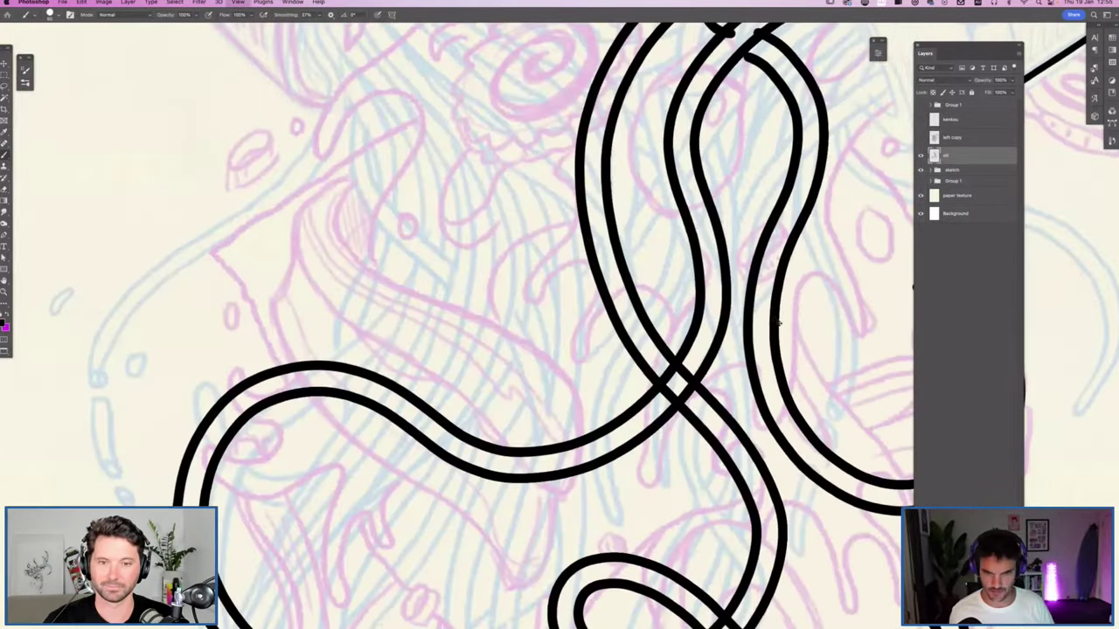
scroll(612, 309, right, 15)
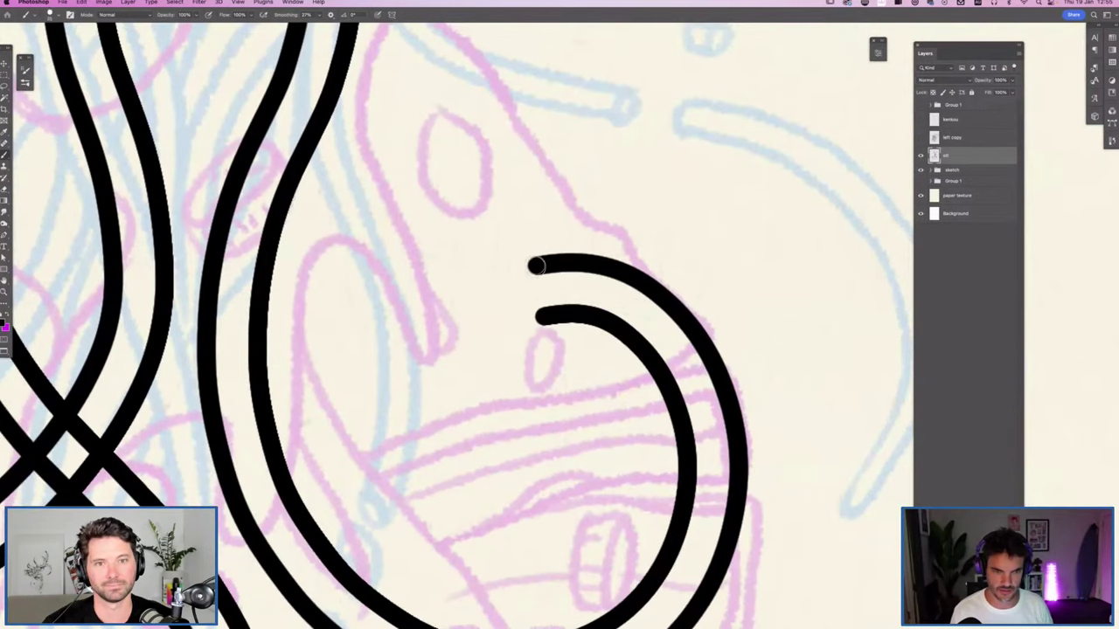
mouse_move(536, 266)
mouse_down()
mouse_move(519, 272)
mouse_move(519, 297)
mouse_move(535, 320)
mouse_move(558, 317)
mouse_up()
scroll(598, 345, down, 5)
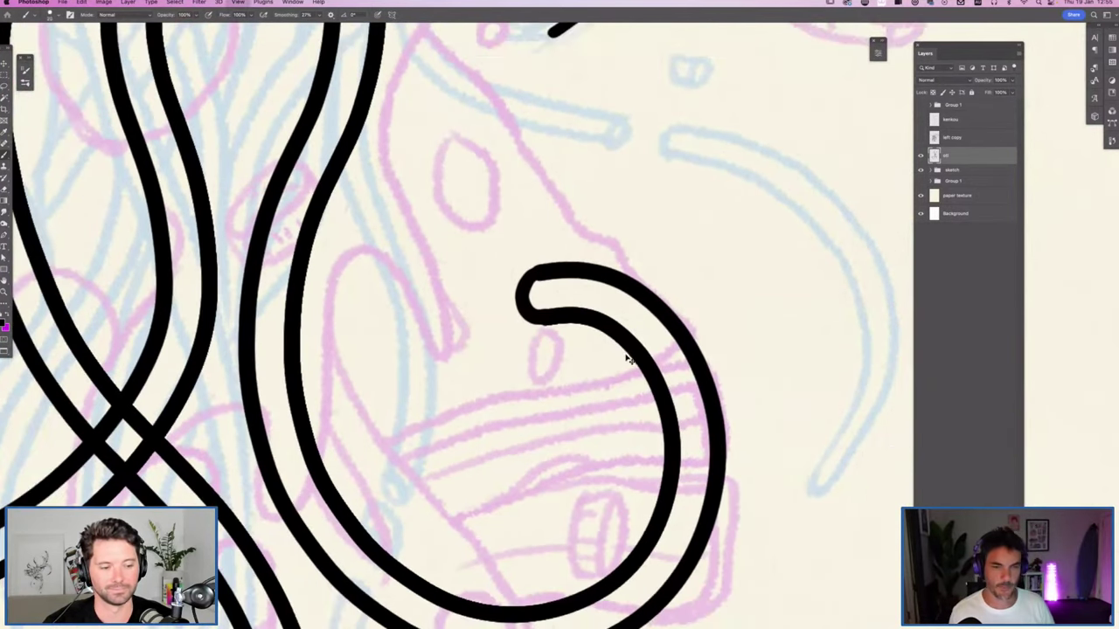
scroll(586, 312, down, 6)
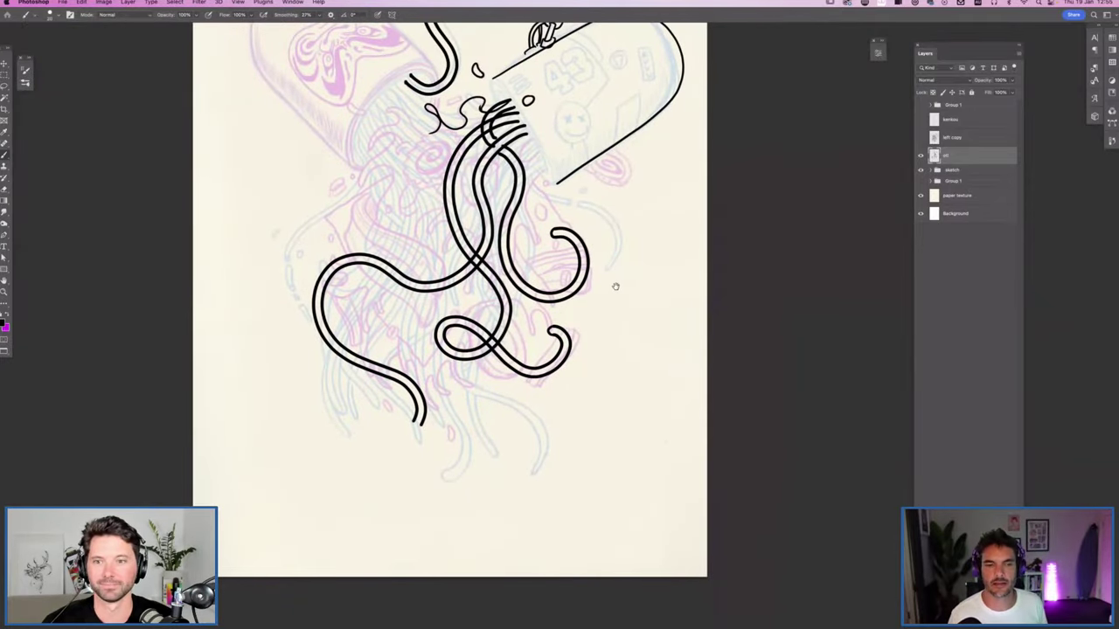
scroll(537, 268, up, 3)
scroll(568, 289, left, 2)
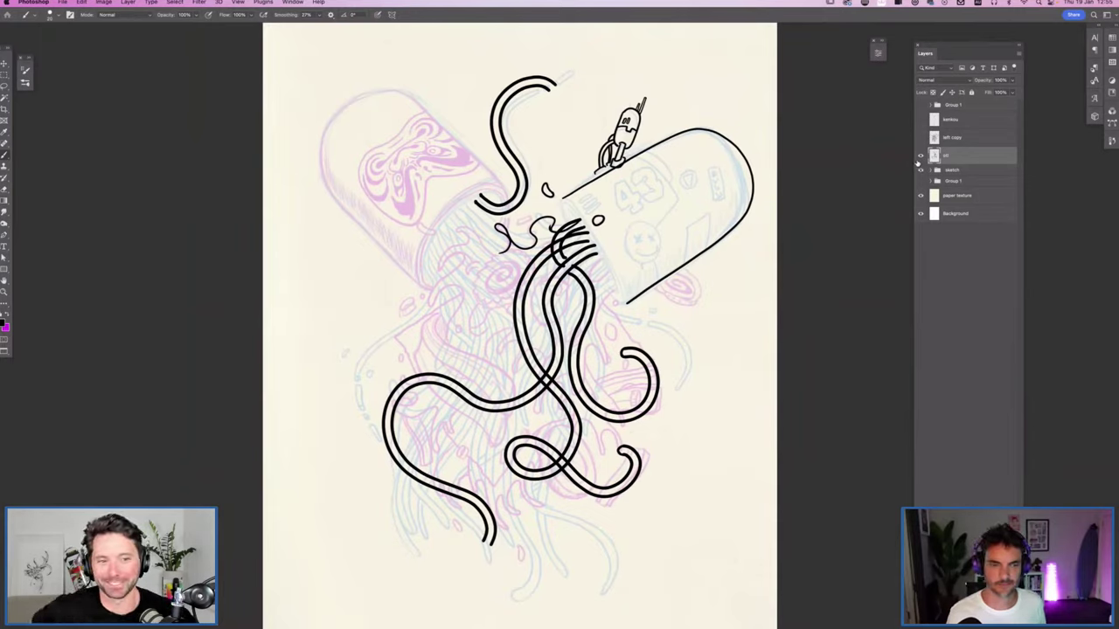
Step: Hide the ink layer and the sketch group, and show the finished coloured artwork in the lower Group 1
click(919, 156)
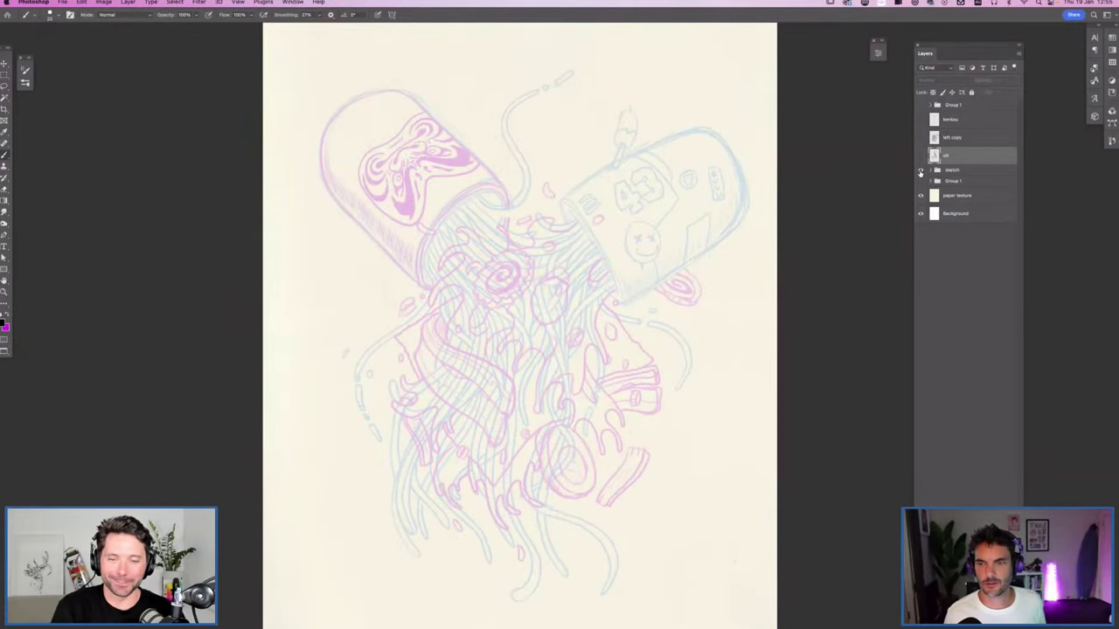
click(920, 171)
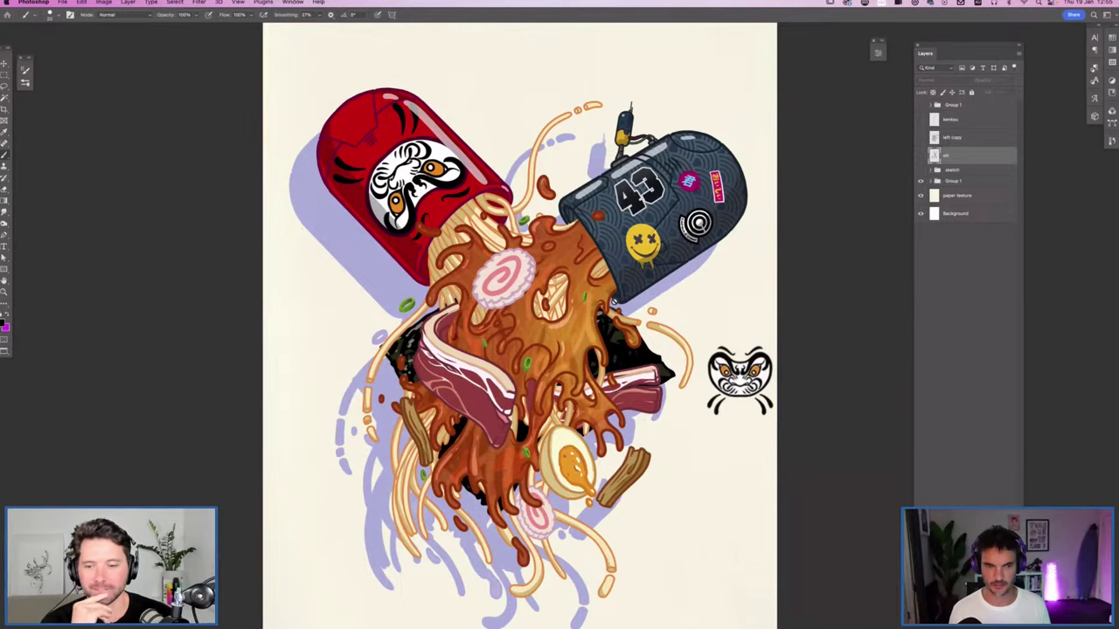
key(super+minus)
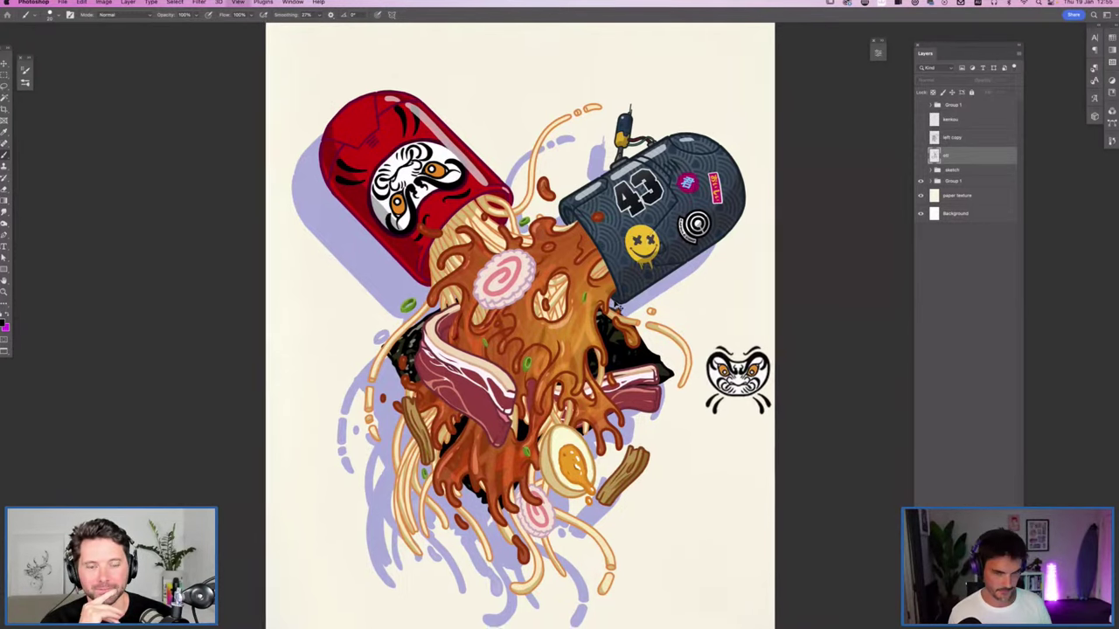
drag(571, 362, 581, 319)
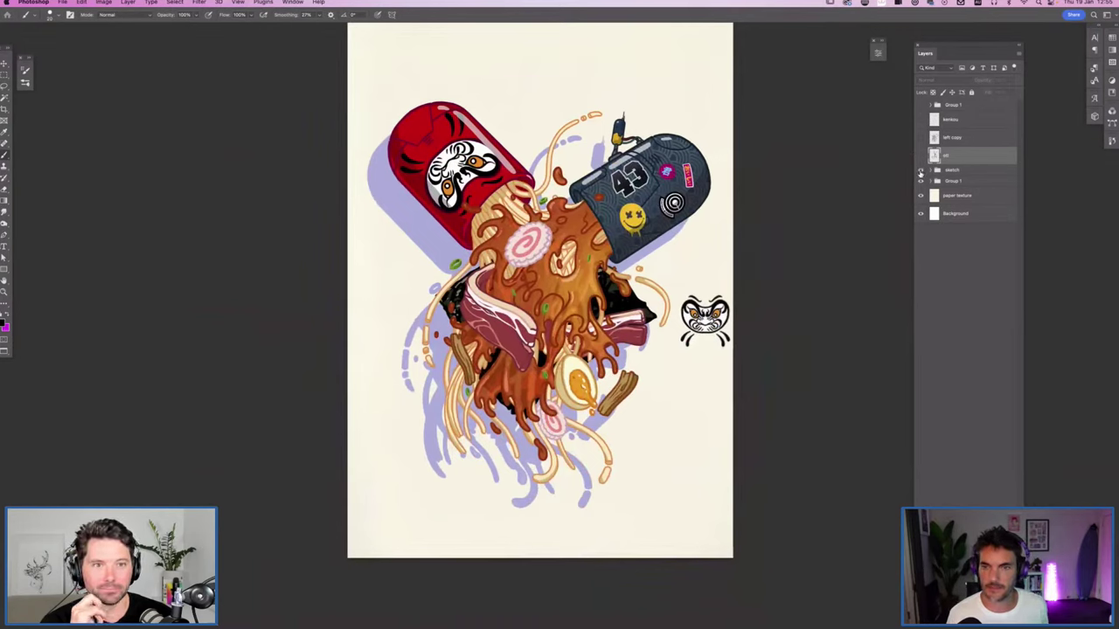
Step: Overlay the sketch group at 100% opacity on the coloured artwork for comparison, and hide it again
click(919, 171)
click(951, 171)
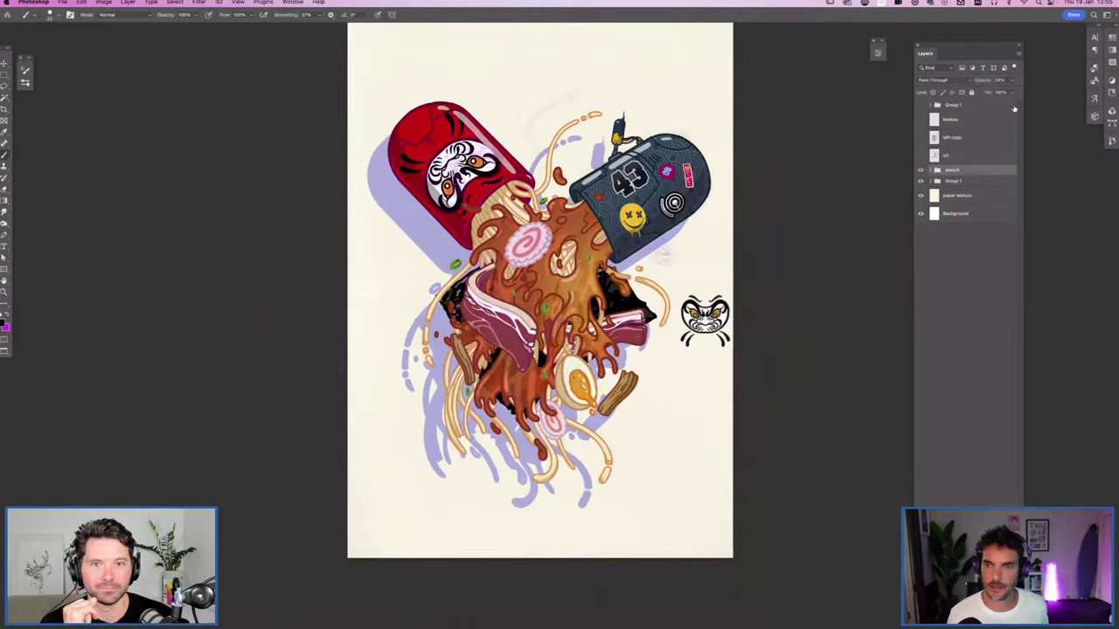
click(1011, 79)
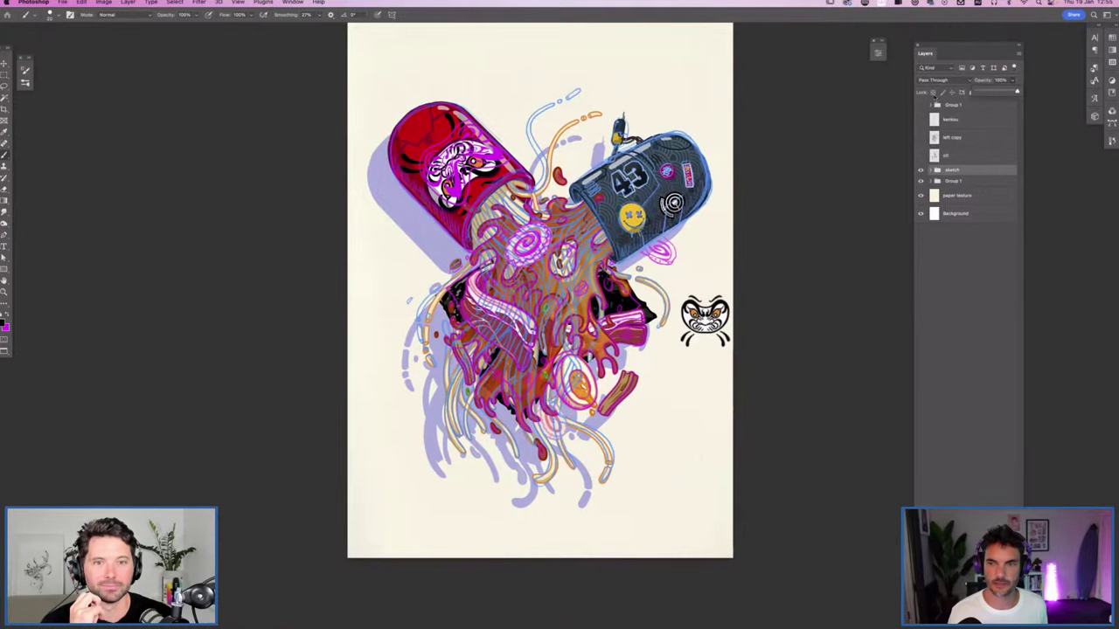
click(921, 171)
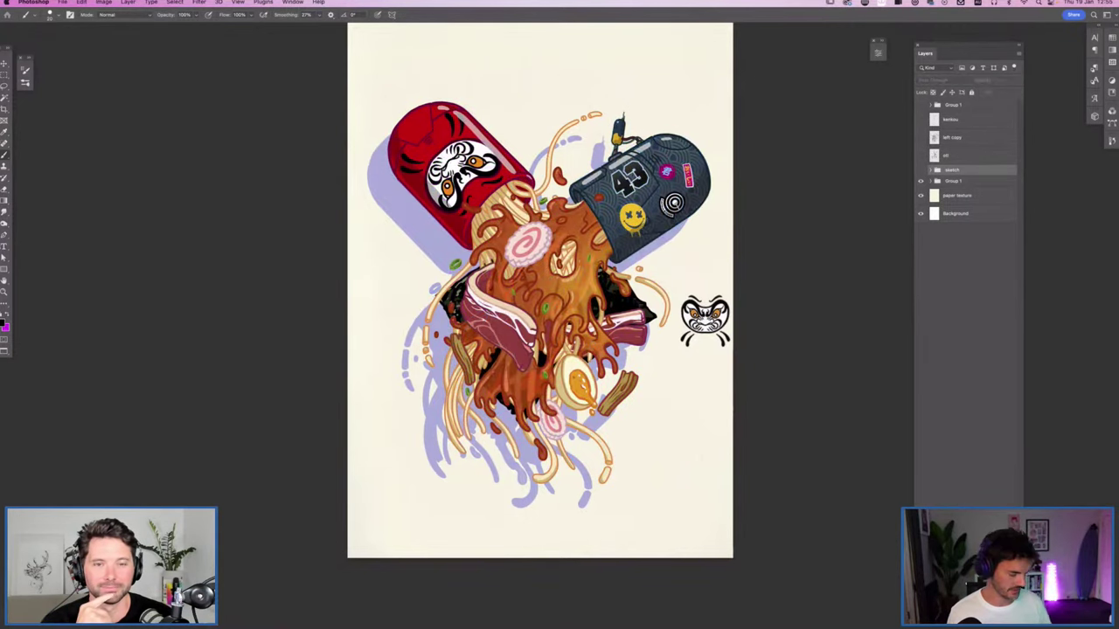
Step: Examine the coloured artwork up close and as a whole, along with the layers inside its group
key(super+equal)
key(super+equal)
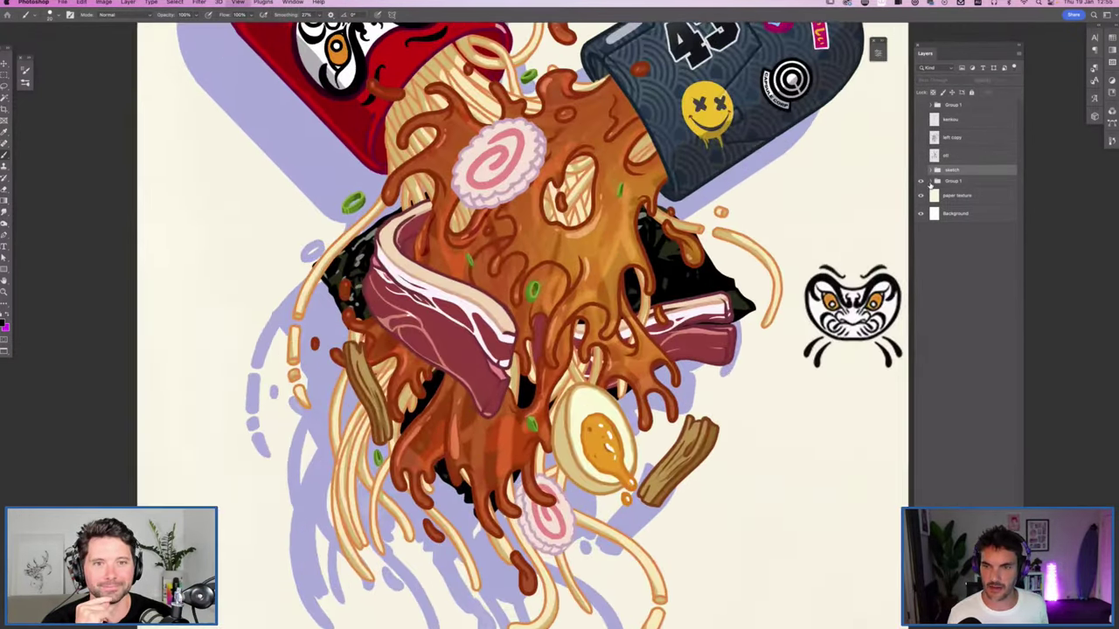
click(931, 181)
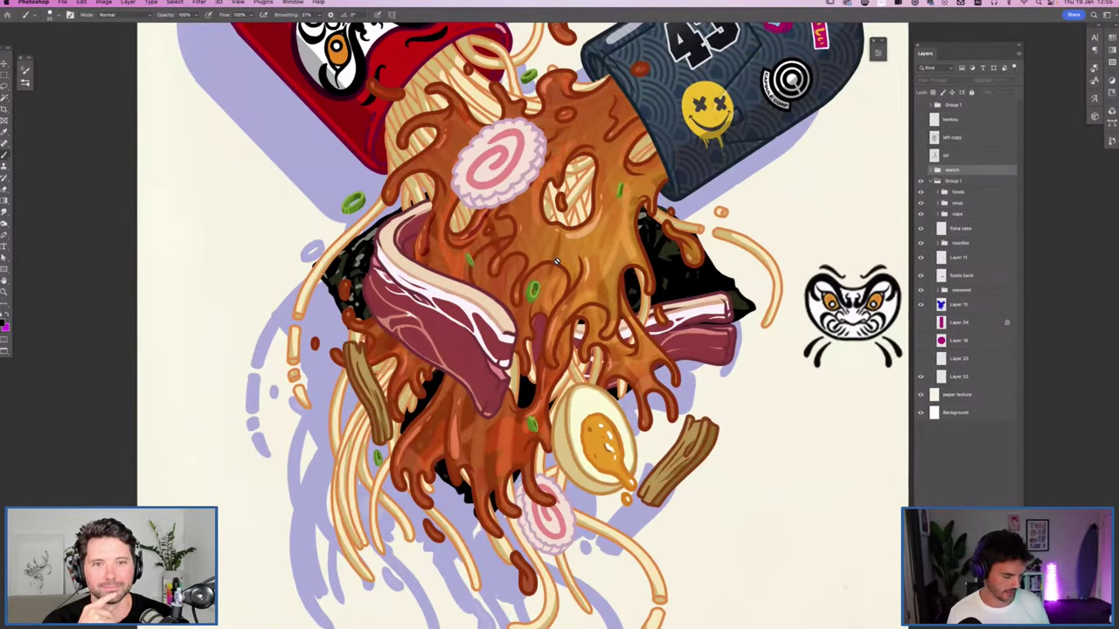
key(super+minus)
key(super+minus)
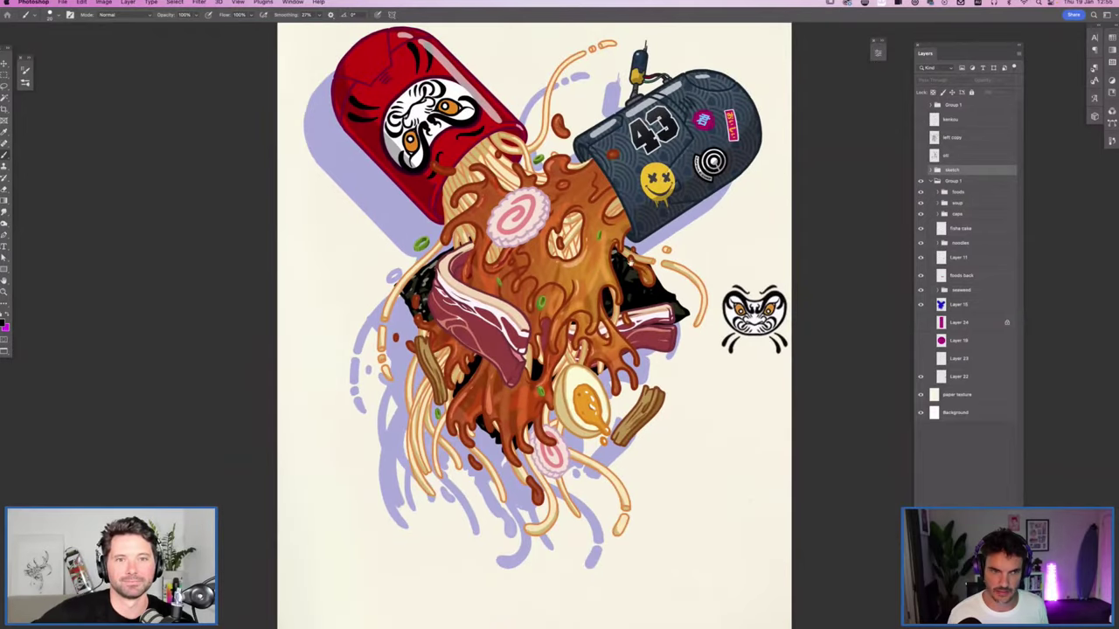
drag(612, 238, 625, 280)
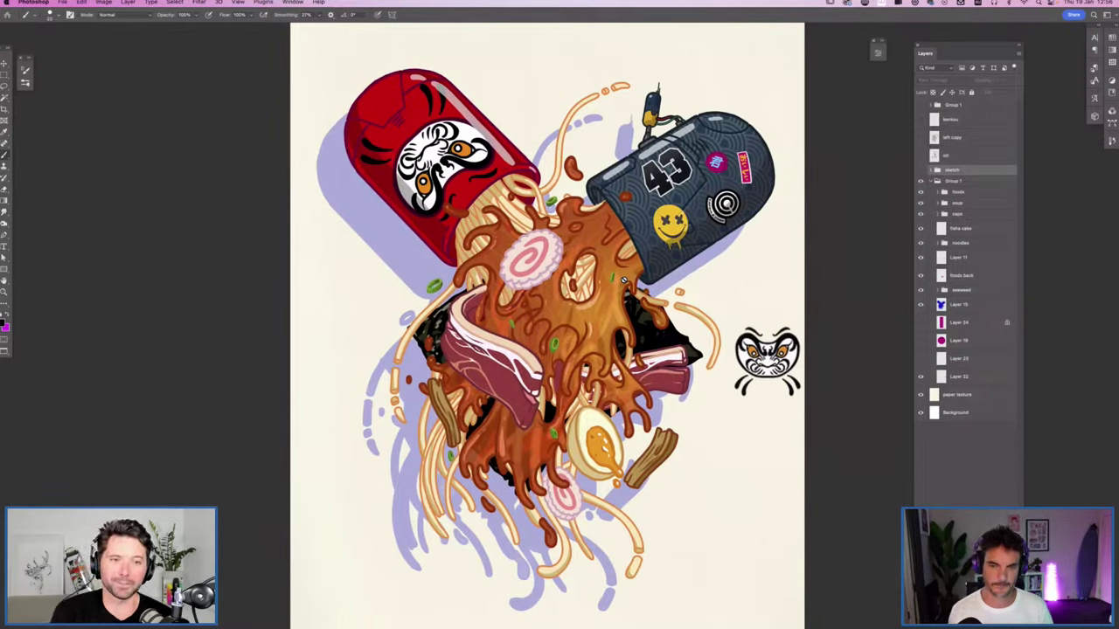
key(super+minus)
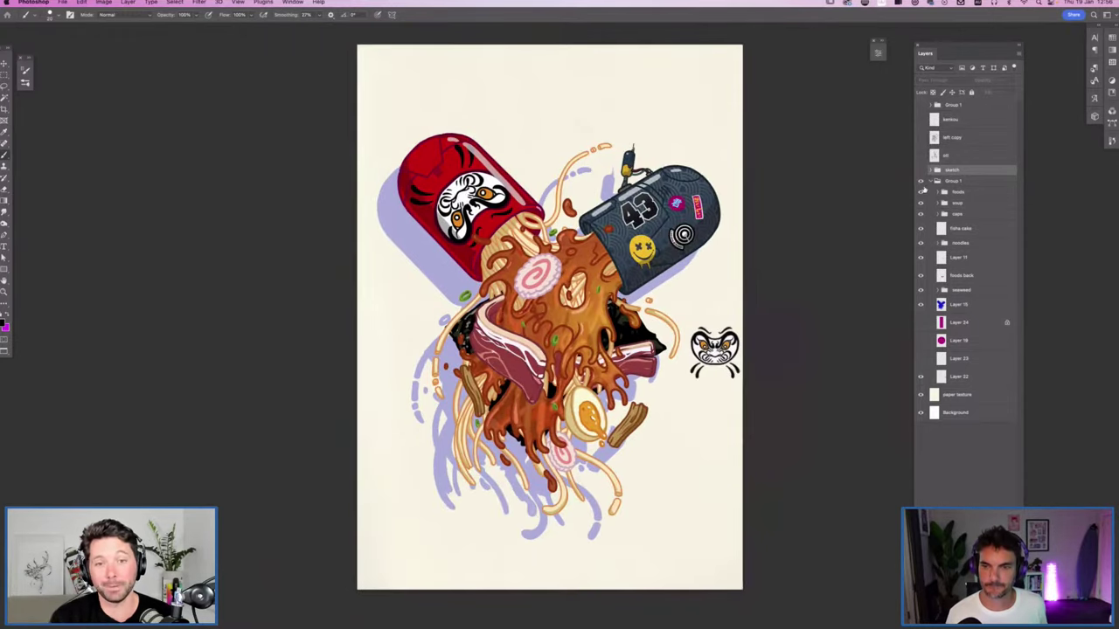
click(932, 181)
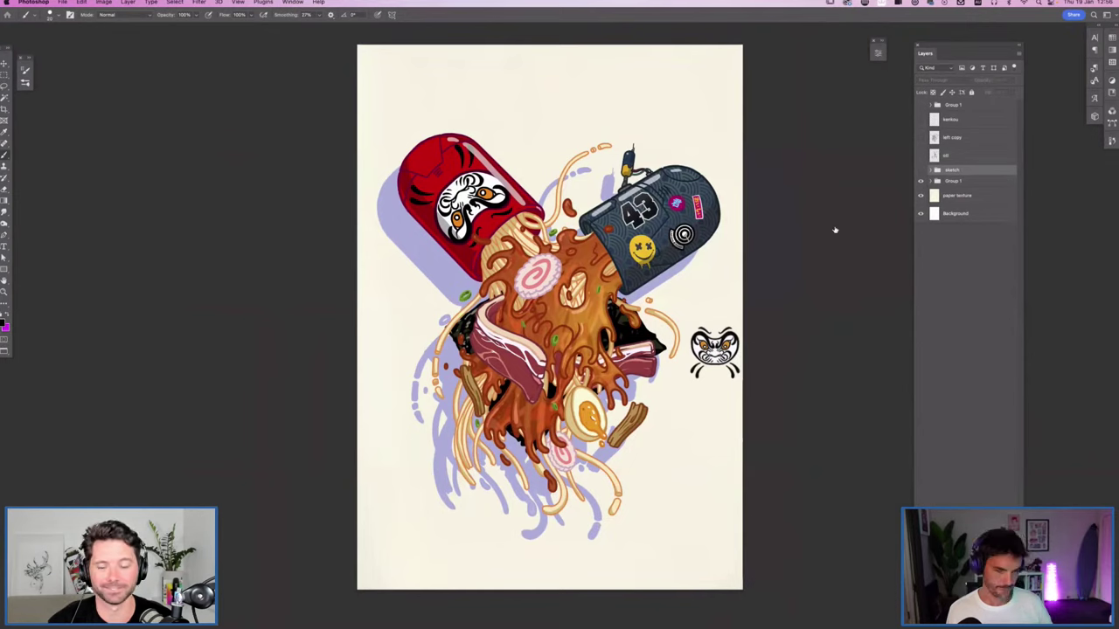
key(super+minus)
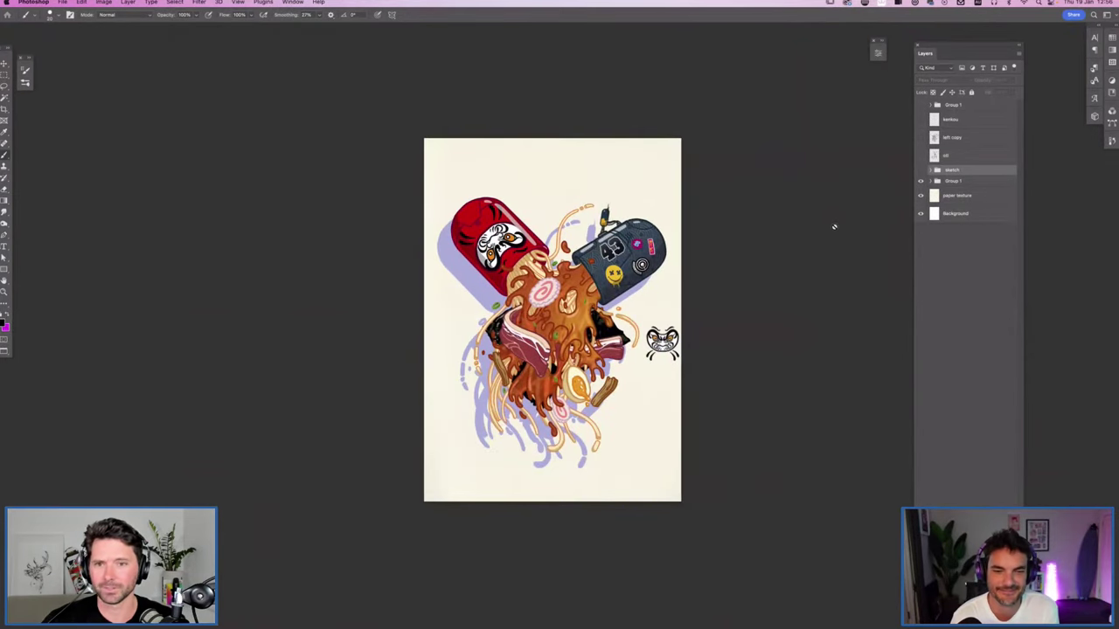